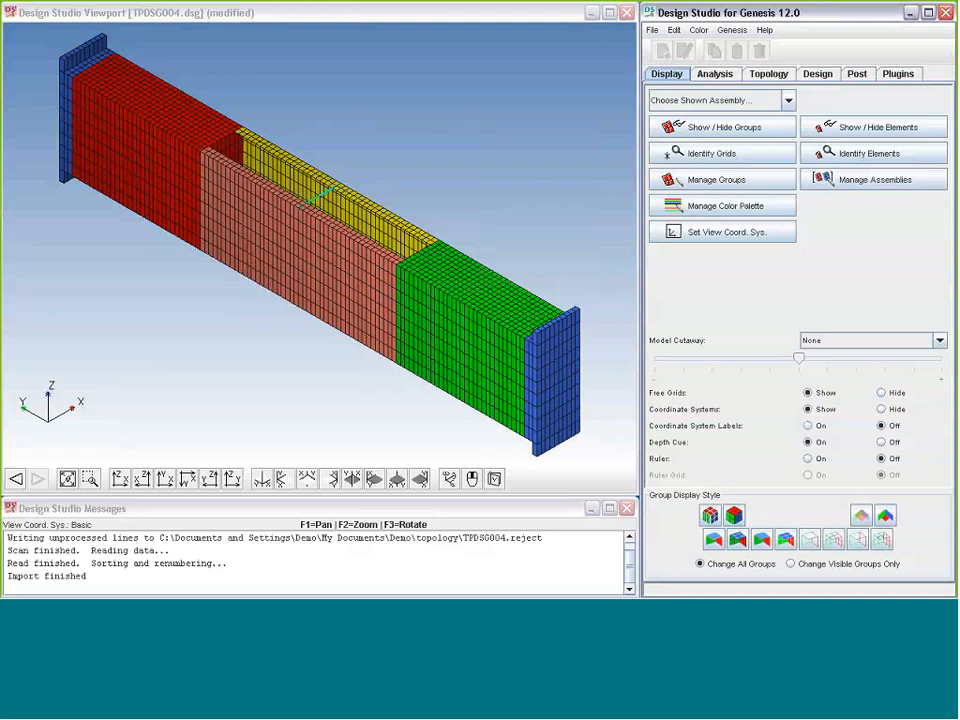
Step: Examine the beam model from several angles and distances by rotating, zooming and panning the view
left_click(238, 190)
key("F3")
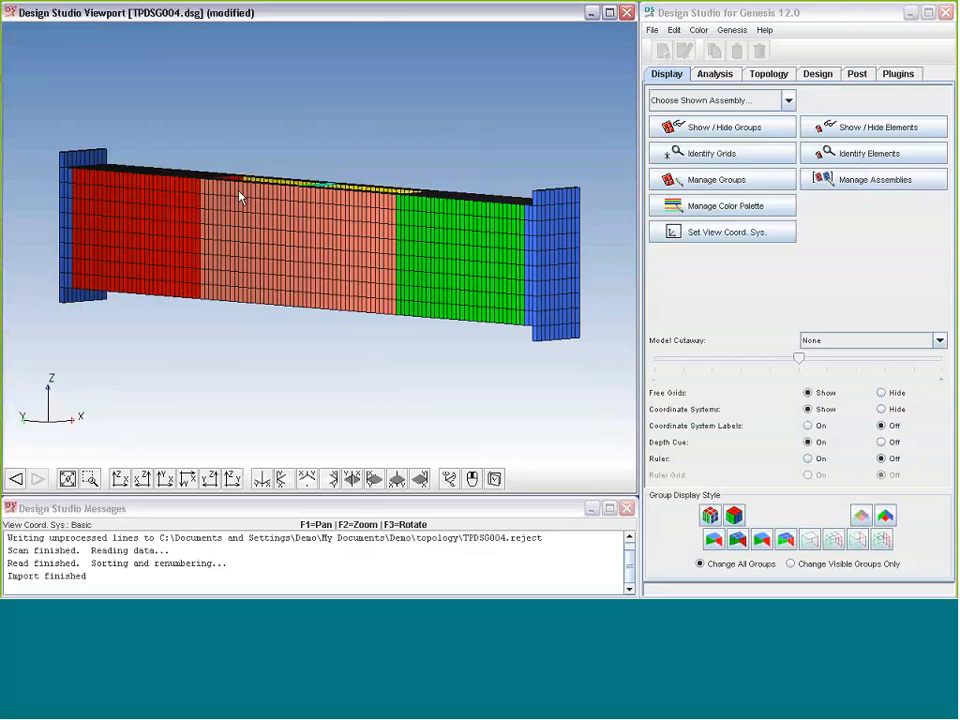
mouse_move(238, 197)
left_mouse_down()
mouse_move(219, 206)
mouse_move(238, 193)
mouse_move(288, 193)
mouse_move(326, 210)
mouse_move(290, 196)
mouse_move(236, 206)
mouse_move(236, 222)
left_mouse_up()
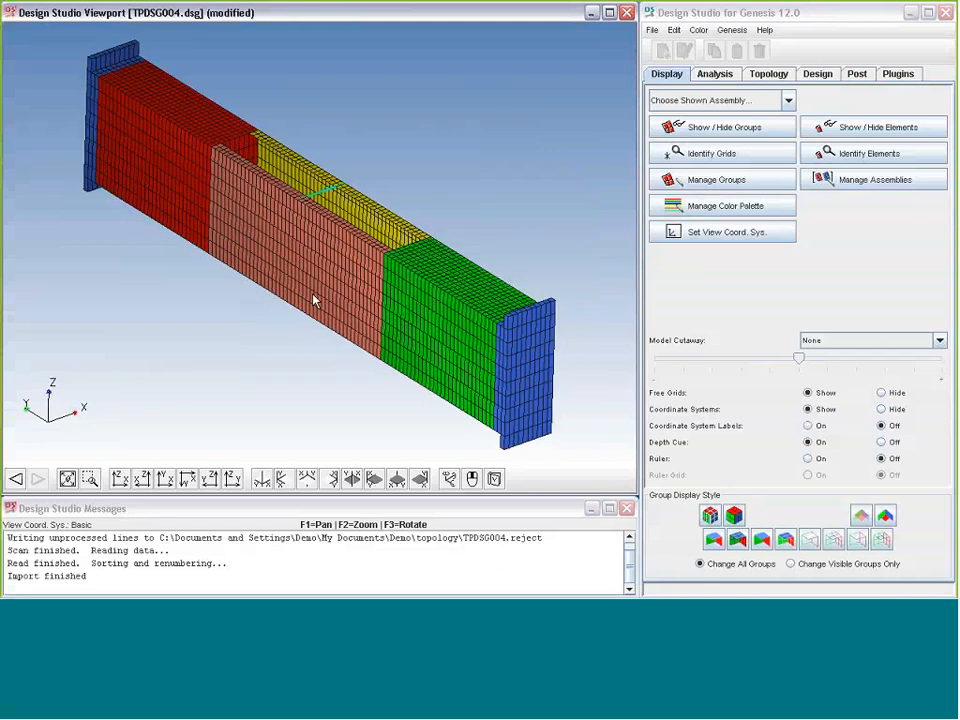
mouse_move(315, 300)
left_mouse_down()
mouse_move(330, 287)
mouse_move(322, 254)
mouse_move(319, 298)
left_mouse_up()
middle_click_drag(319, 298, 319, 290)
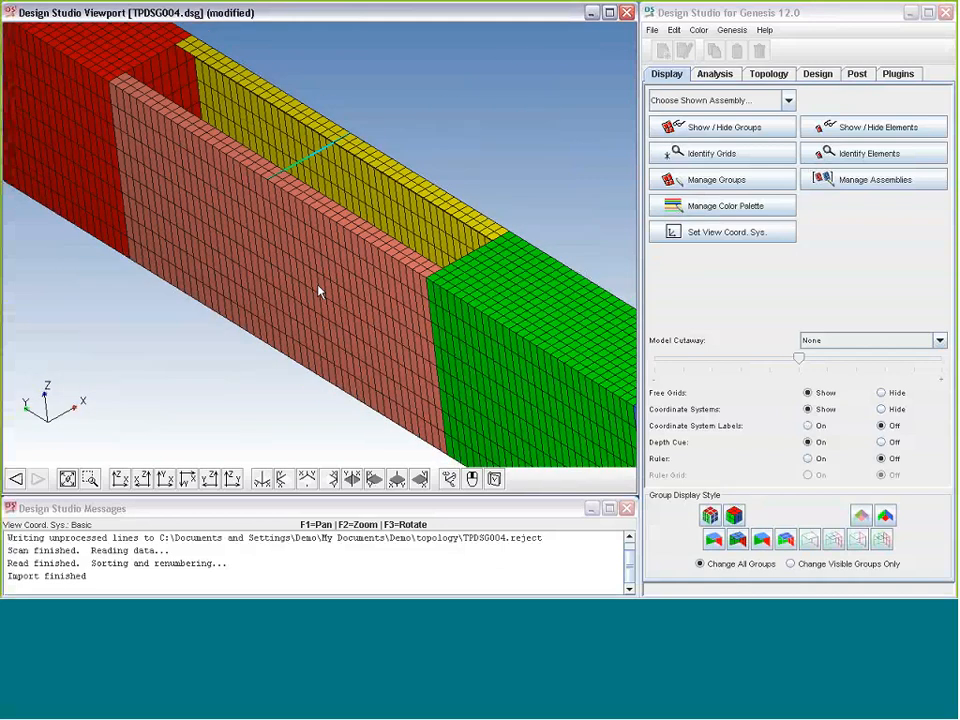
scroll(319, 291, "down", 5)
scroll(319, 291, "up", 2)
middle_click_drag(387, 241, 313, 290)
Step: Zoom in on the joint between the red support and the pink front beam, and fit the whole model back in view
left_click(90, 479)
left_click_drag(209, 117, 304, 208)
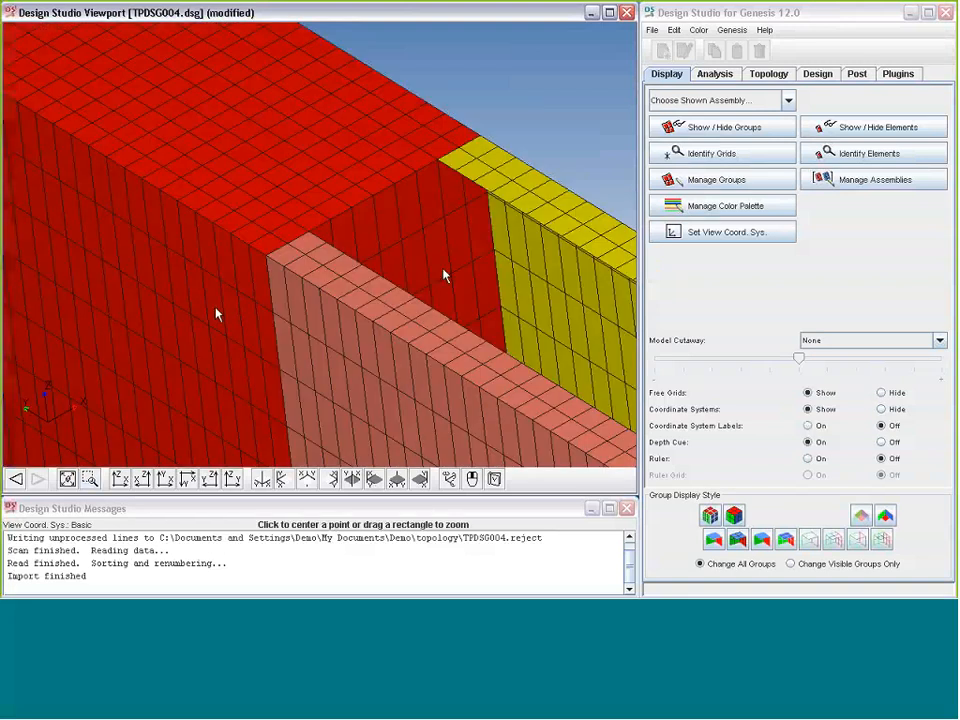
middle_click_drag(475, 270, 471, 264)
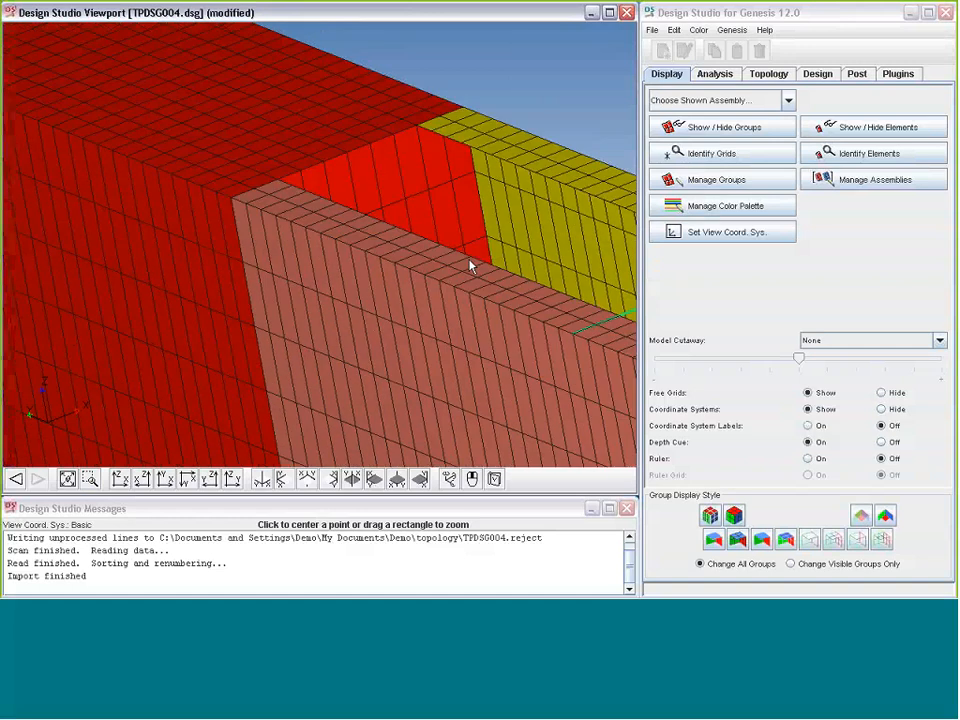
left_click(67, 480)
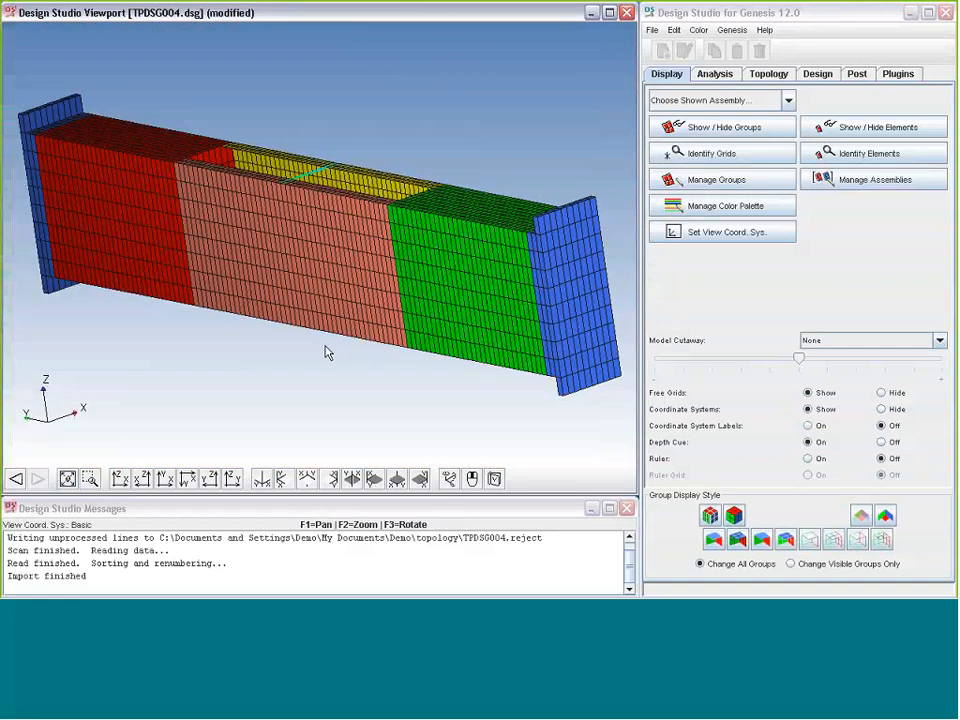
Step: View the beam model in several standard axis-plane orientations, including XY and YZ, and in isometric orientations
left_click(117, 480)
left_click(165, 481)
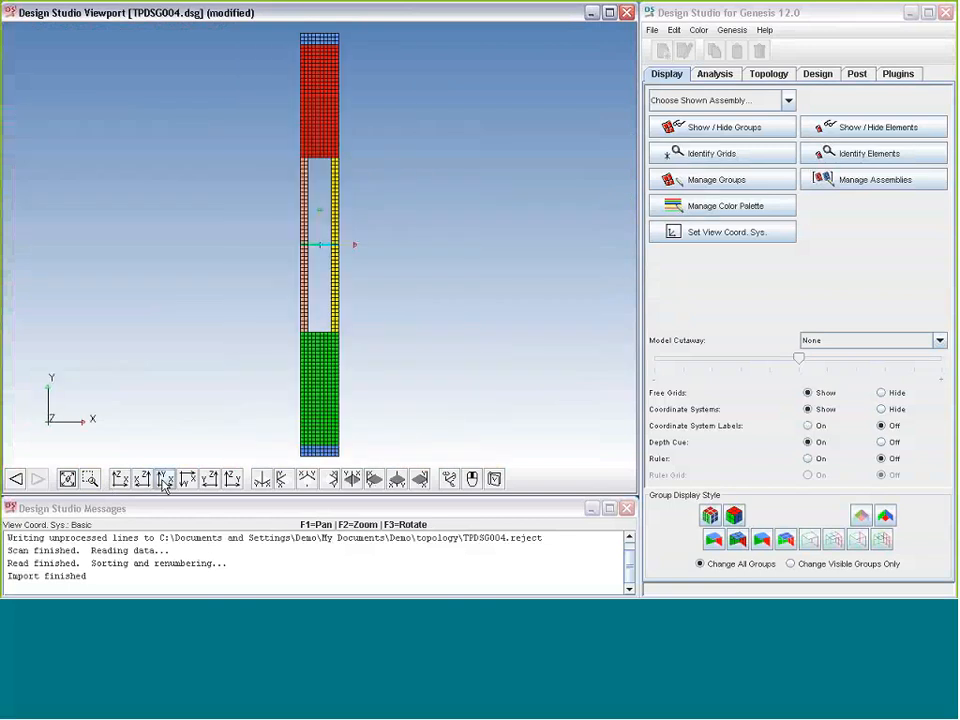
left_click(212, 481)
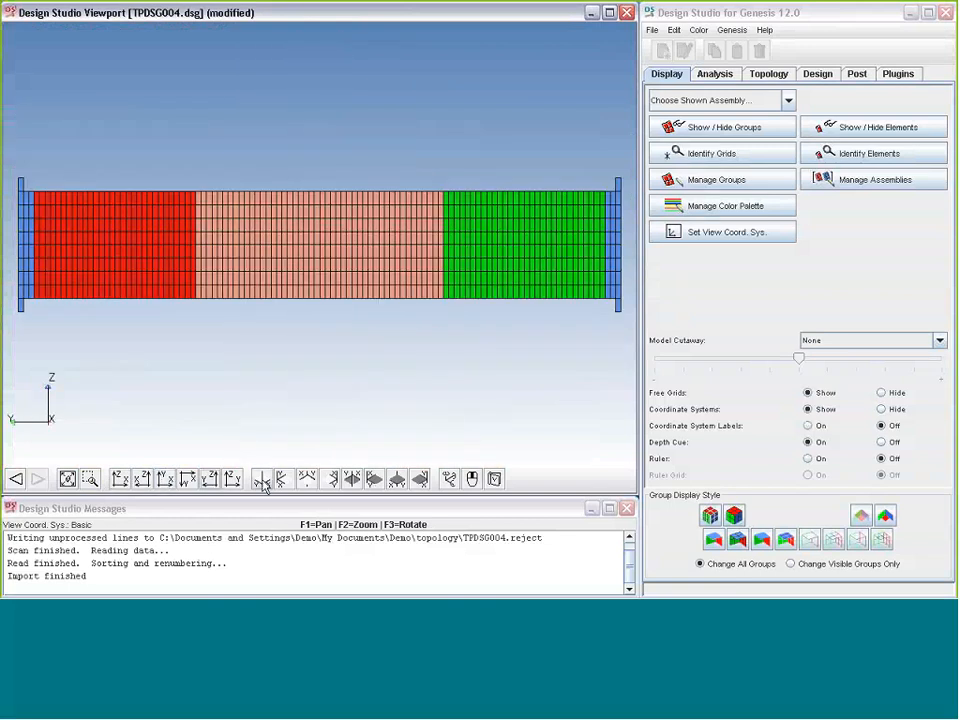
left_click(288, 482)
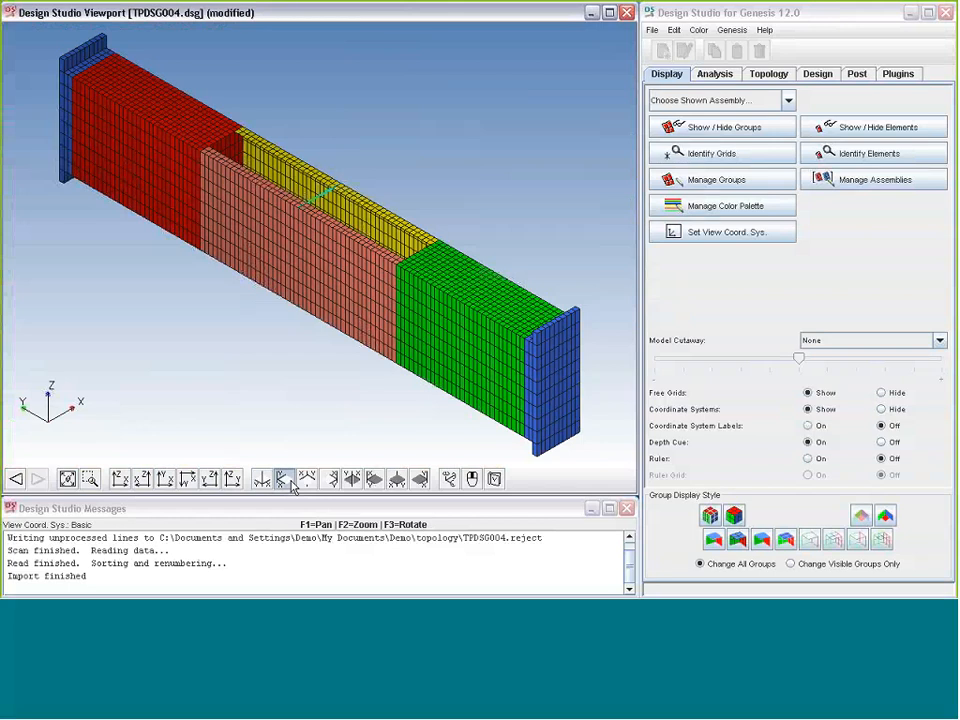
left_click(290, 481)
left_click(345, 482)
left_click(263, 480)
left_click(787, 18)
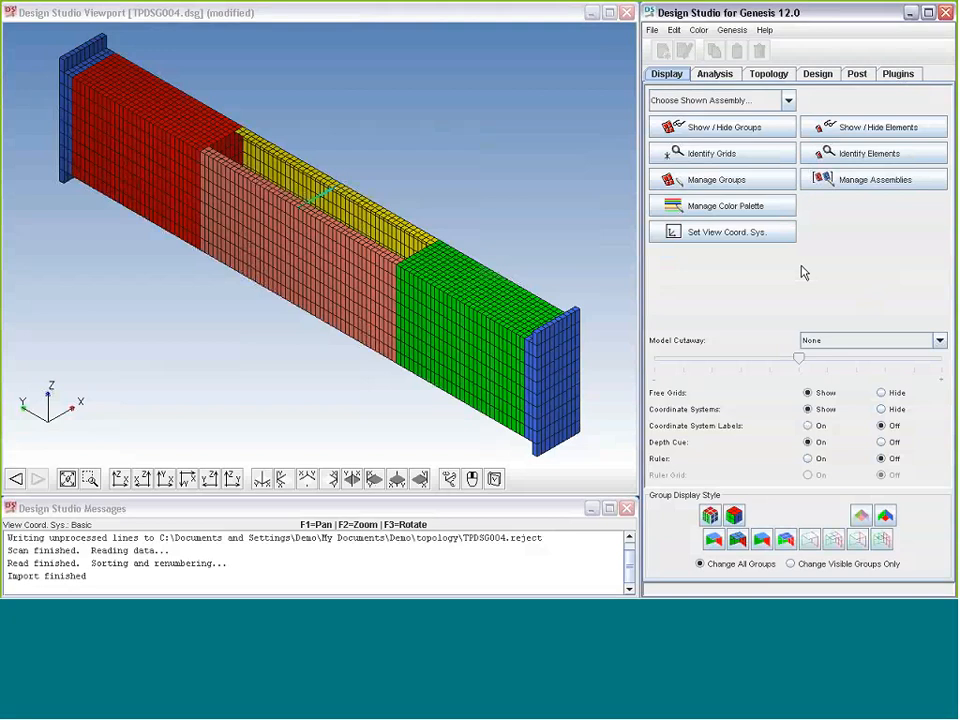
left_click(716, 76)
left_click(774, 76)
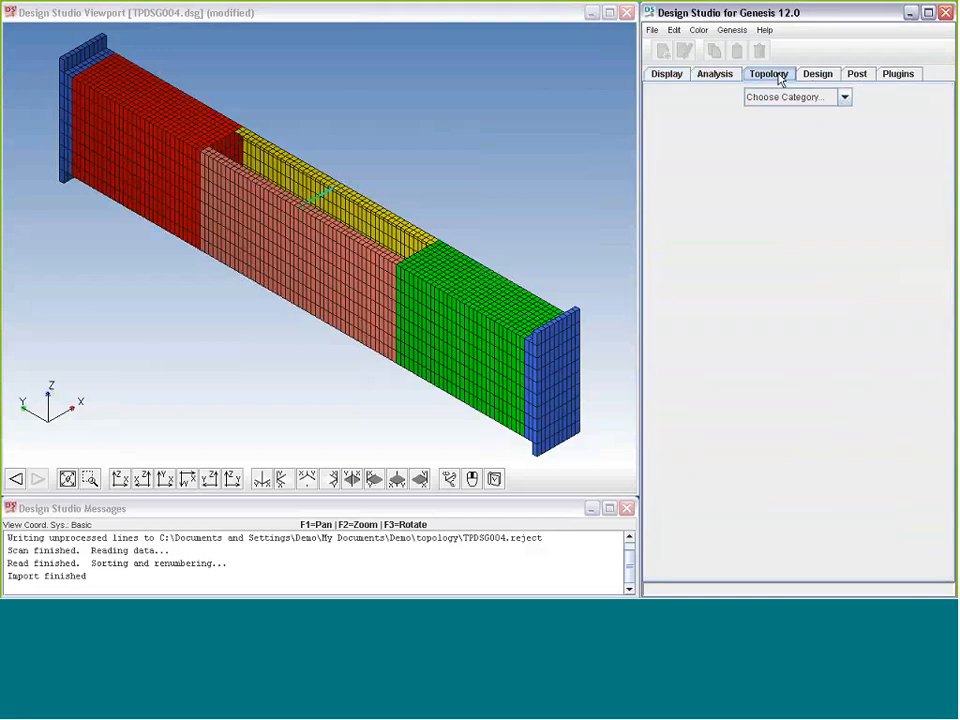
left_click(703, 77)
left_click(670, 76)
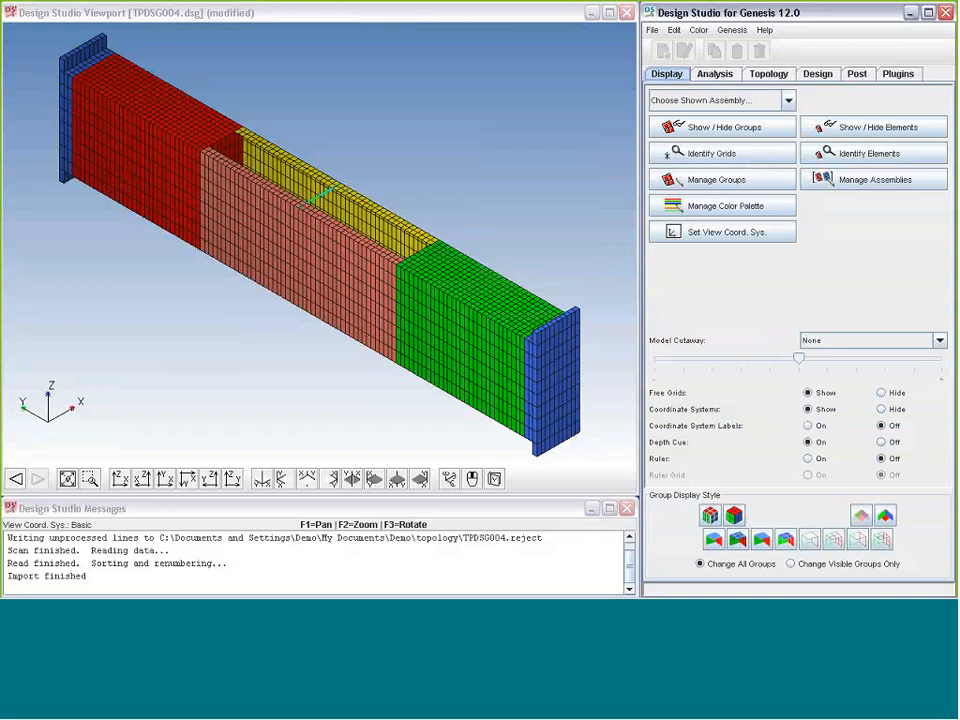
Step: Display all groups as a full mesh wireframe and rotate the model to inspect its inside
left_click(378, 313)
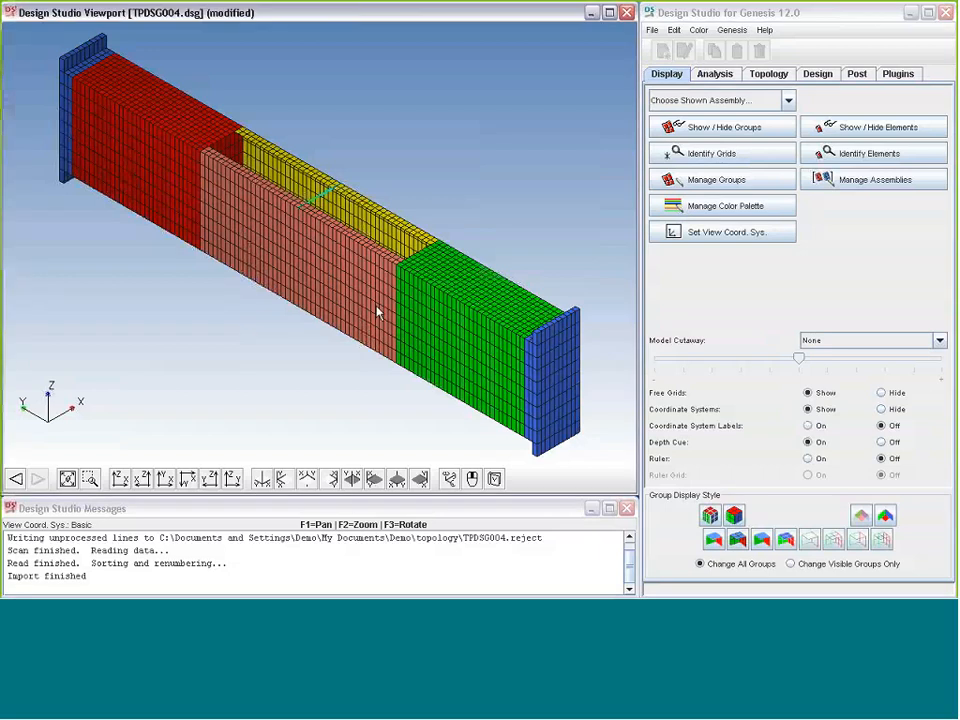
left_click_drag(378, 313, 422, 325)
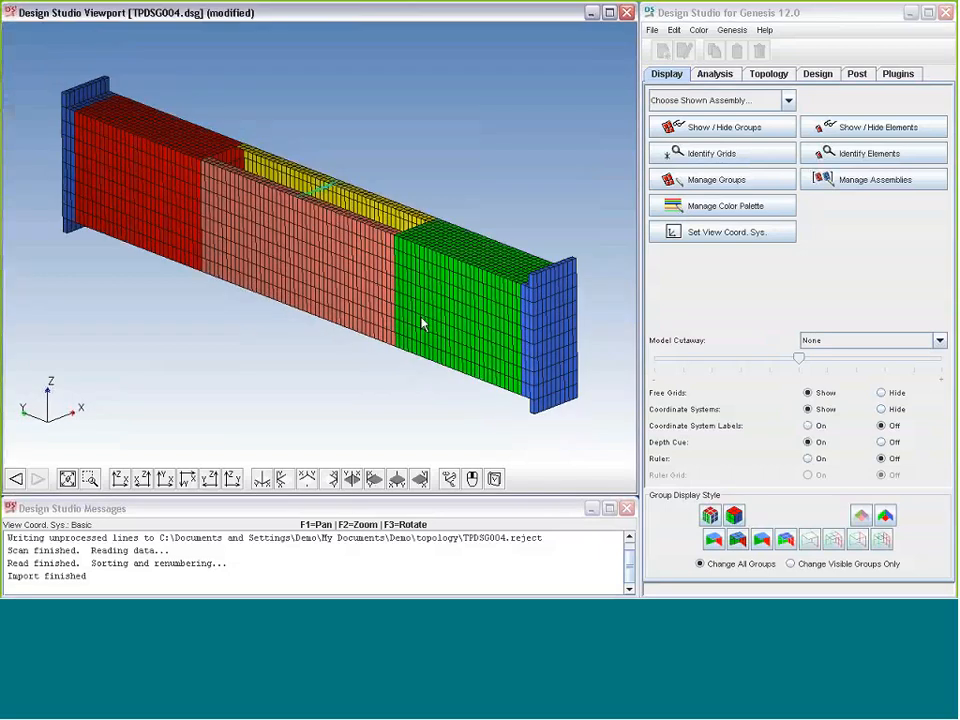
left_click(882, 540)
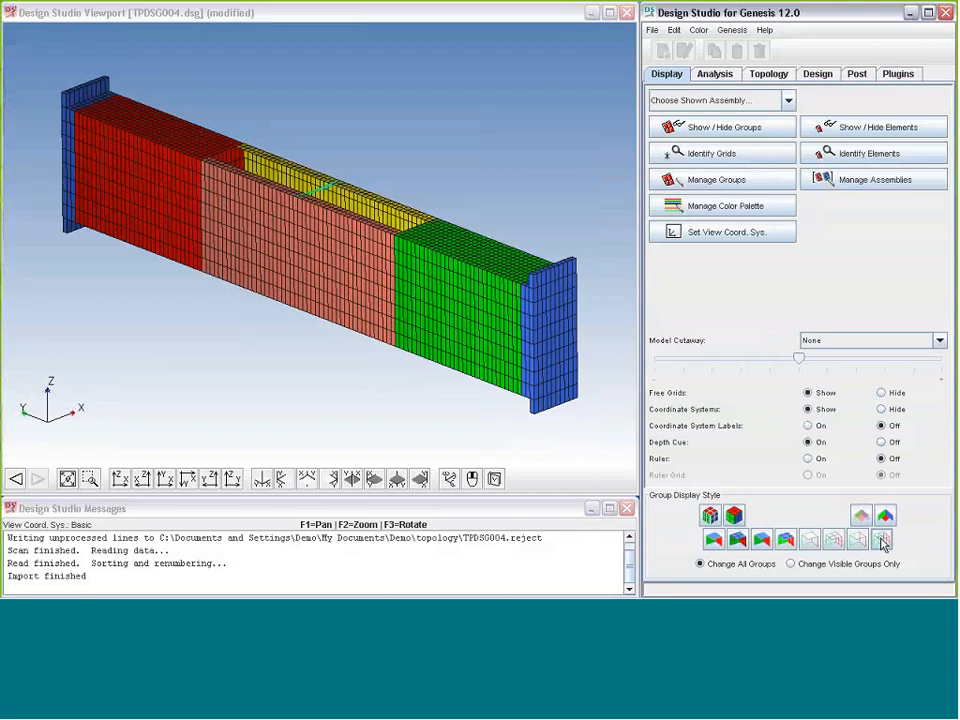
left_click(527, 306)
mouse_move(527, 306)
left_mouse_down()
mouse_move(506, 270)
mouse_move(540, 312)
left_mouse_up()
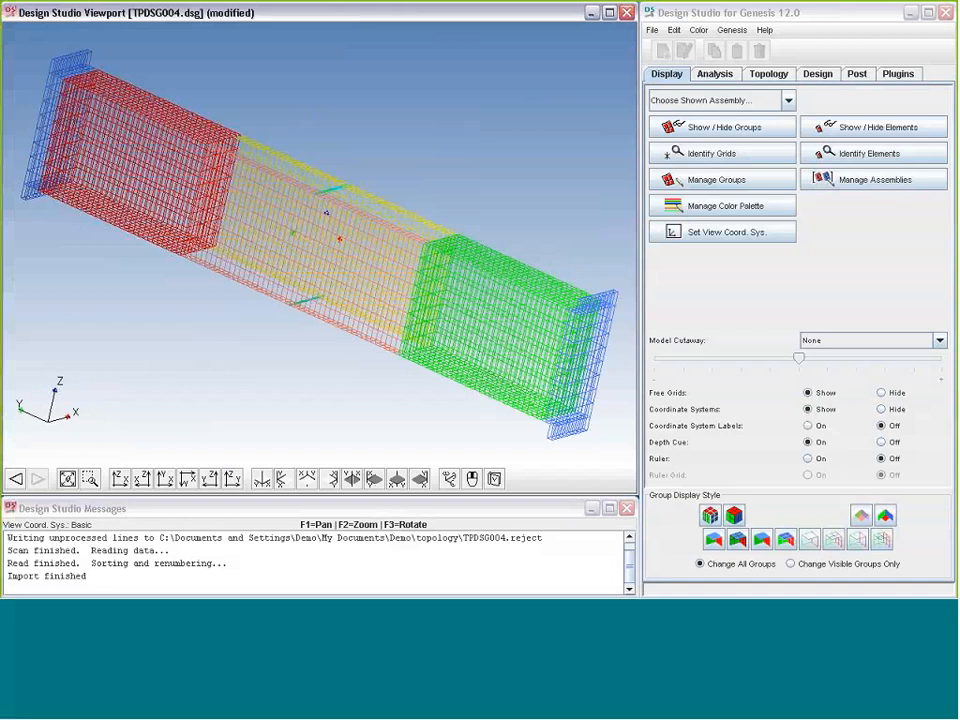
Step: Display all groups as outline wireframe, inspect them while rotating, and restore the shaded style with mesh lines
left_click(810, 542)
left_click(583, 374)
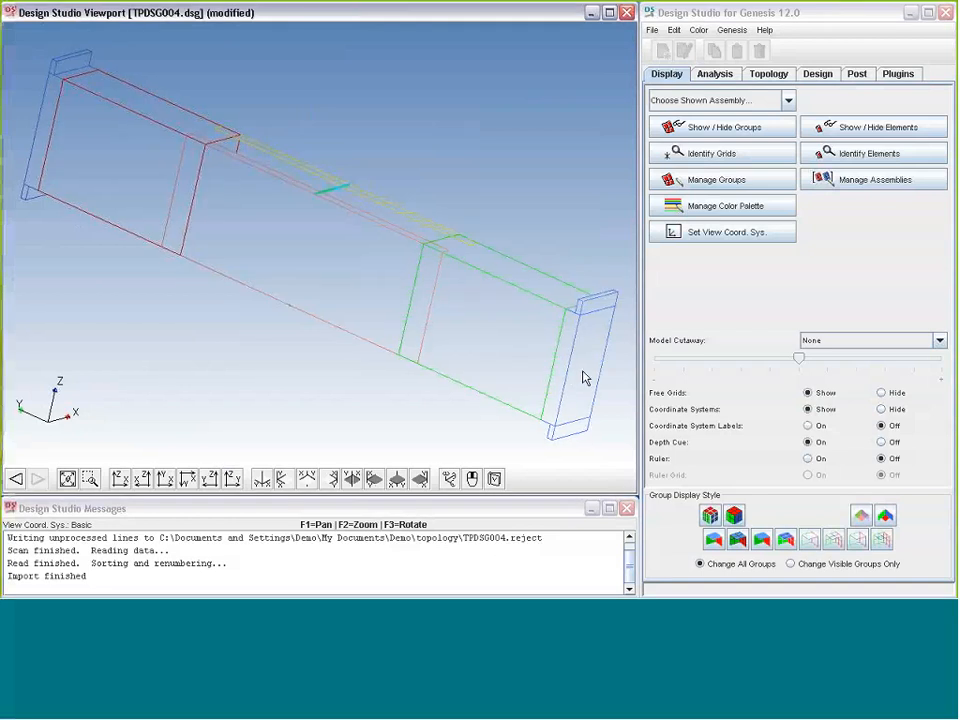
mouse_move(563, 375)
left_mouse_down()
mouse_move(561, 339)
mouse_move(511, 335)
mouse_move(540, 344)
mouse_move(570, 380)
left_mouse_up()
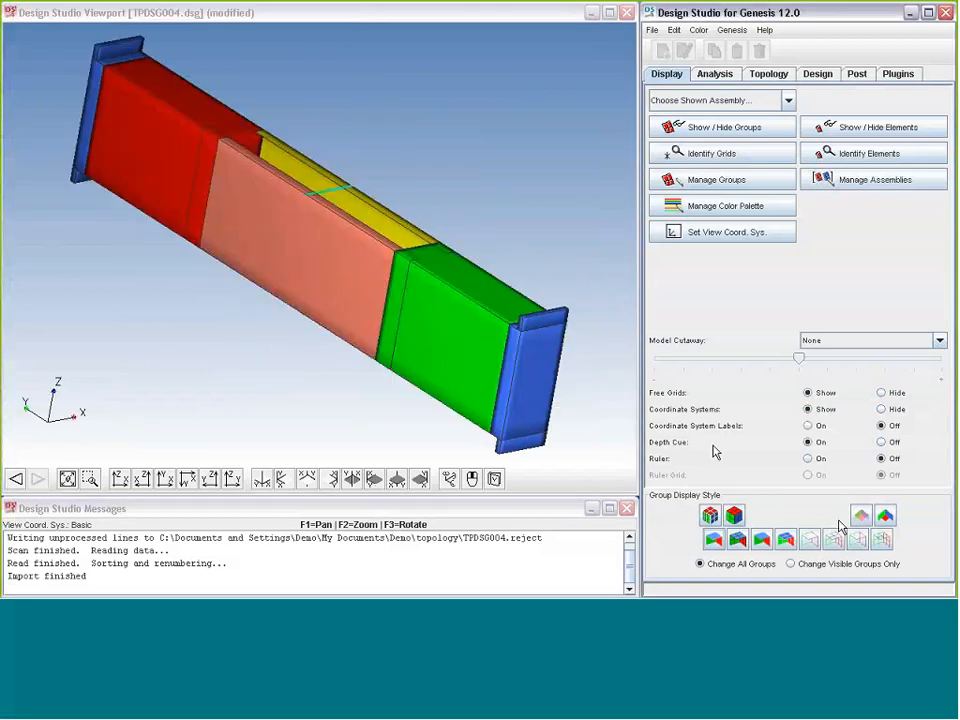
left_click(738, 541)
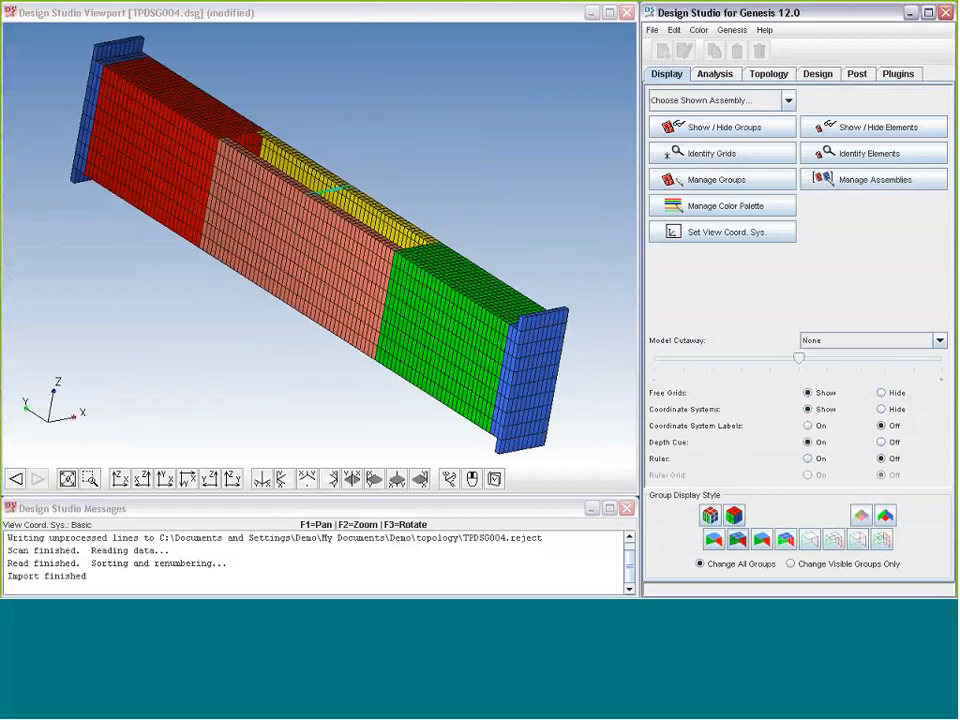
mouse_move(463, 302)
left_mouse_down()
mouse_move(437, 295)
mouse_move(450, 289)
mouse_move(500, 330)
left_mouse_up()
Step: Make all groups transparent, inspect the model while rotating it, and return the groups to opaque display
left_click(866, 517)
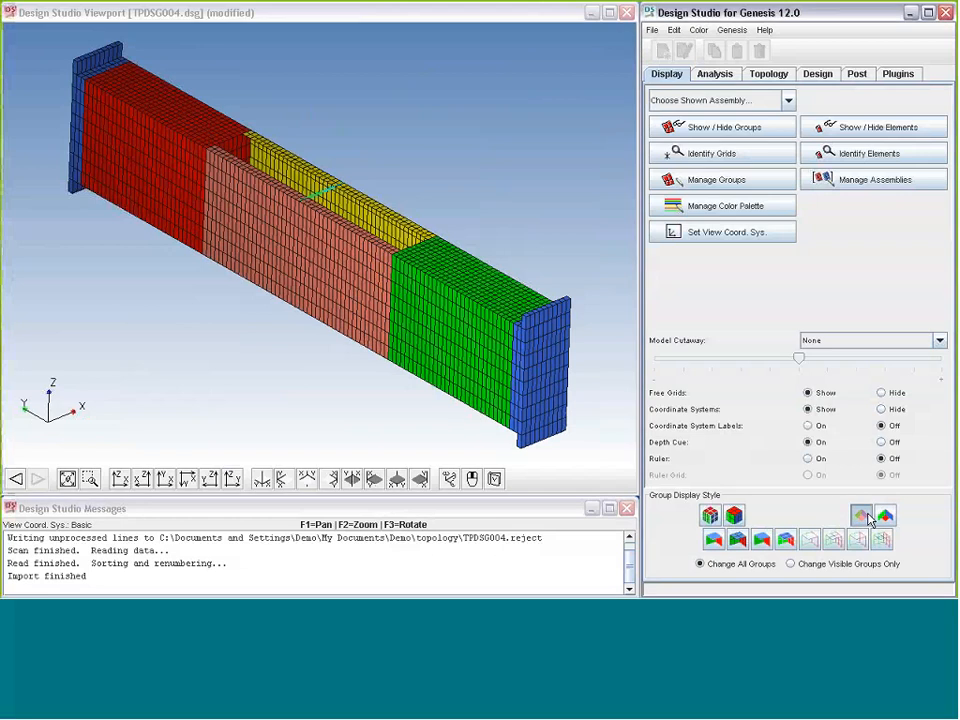
left_click_drag(383, 228, 186, 165)
left_click(886, 516)
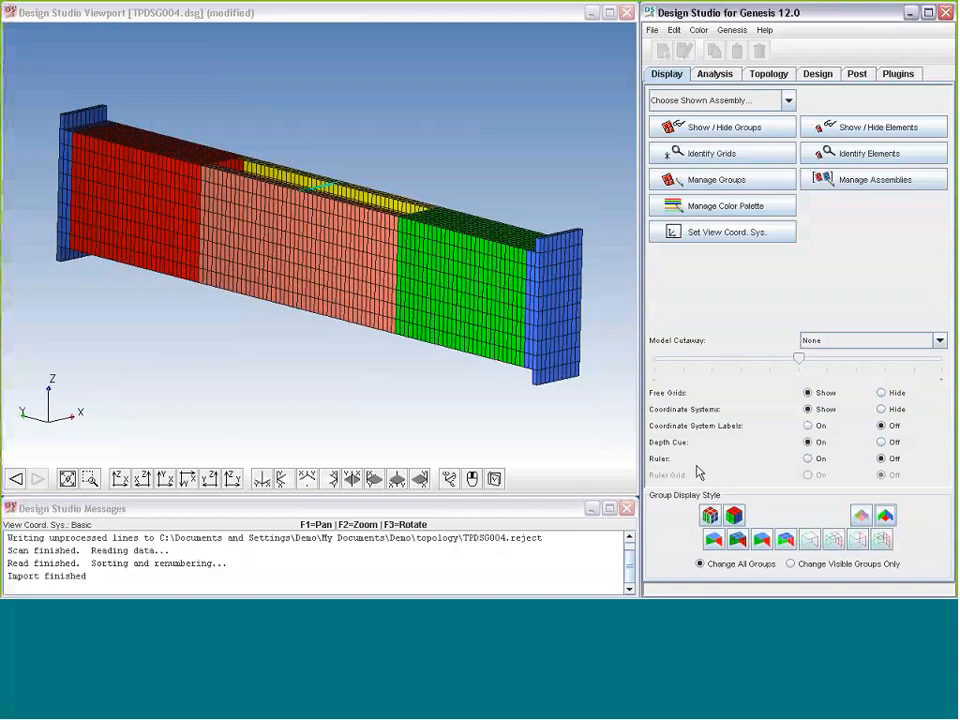
Step: Turn on the ruler and its grid over the model, check them in a rotated view, and turn the ruler off
left_click(810, 459)
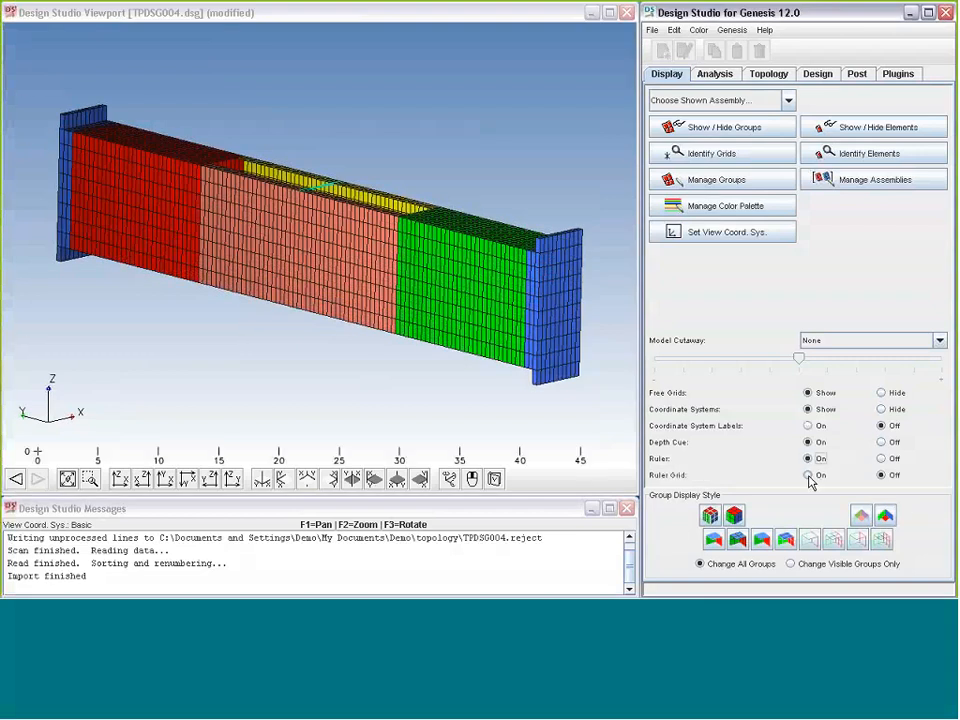
left_click(809, 475)
left_click_drag(382, 311, 545, 303)
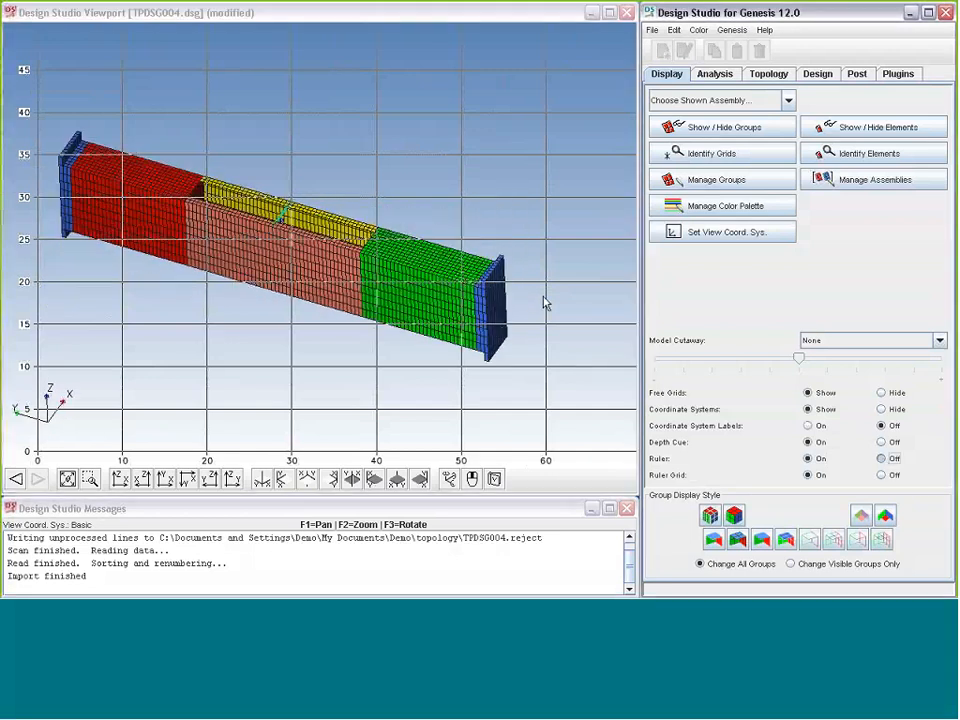
left_click(881, 459)
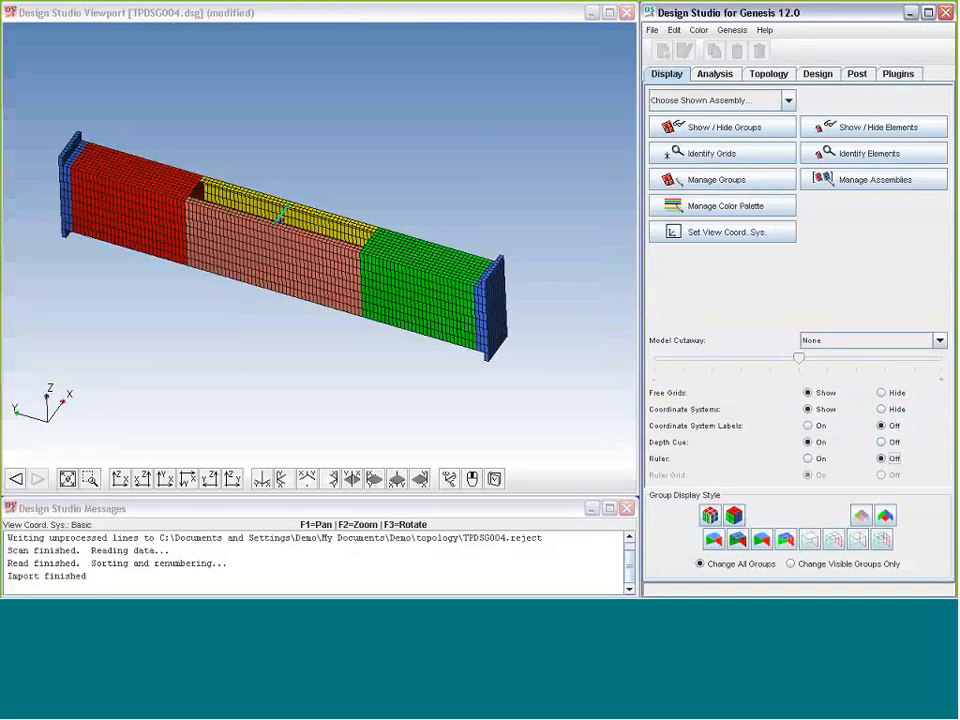
Step: Hide the Front_Beam, Right_Support, Left_Support and Ends groups by picking them in the model, and show all groups again
left_click_drag(455, 343, 420, 326)
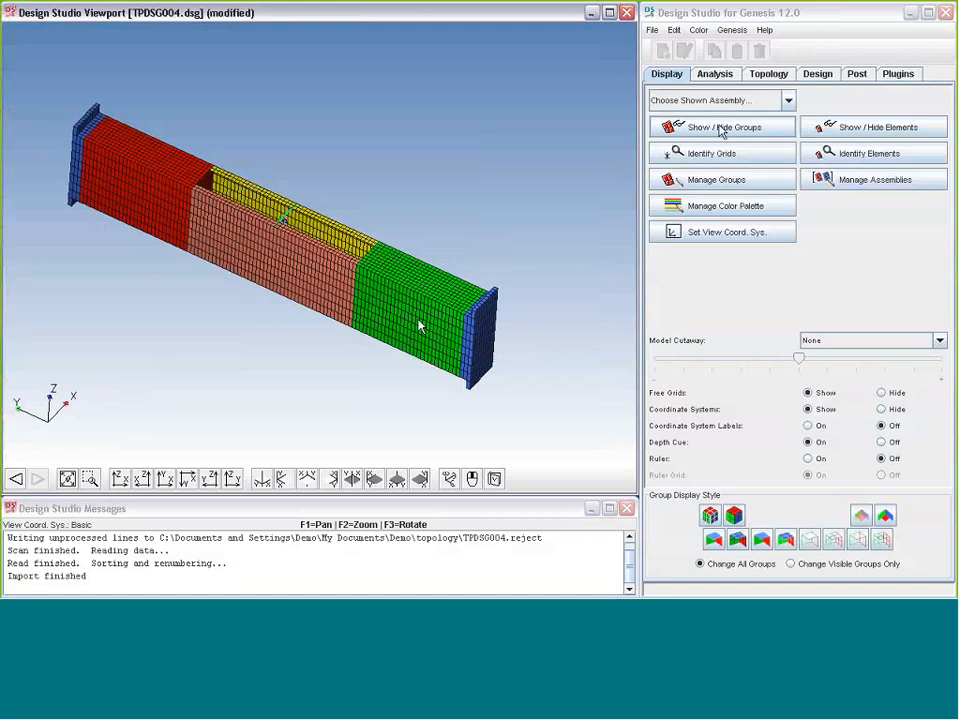
left_click(716, 140)
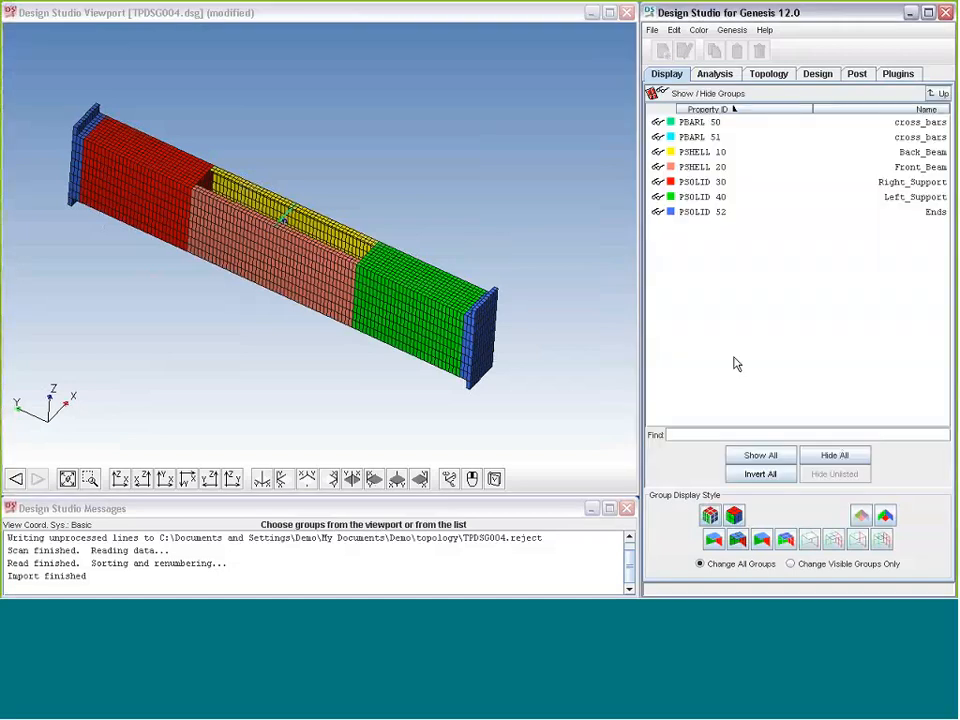
middle_click_drag(414, 323, 364, 292)
left_click(364, 292)
left_click(277, 272)
left_click(194, 262)
left_click(435, 290)
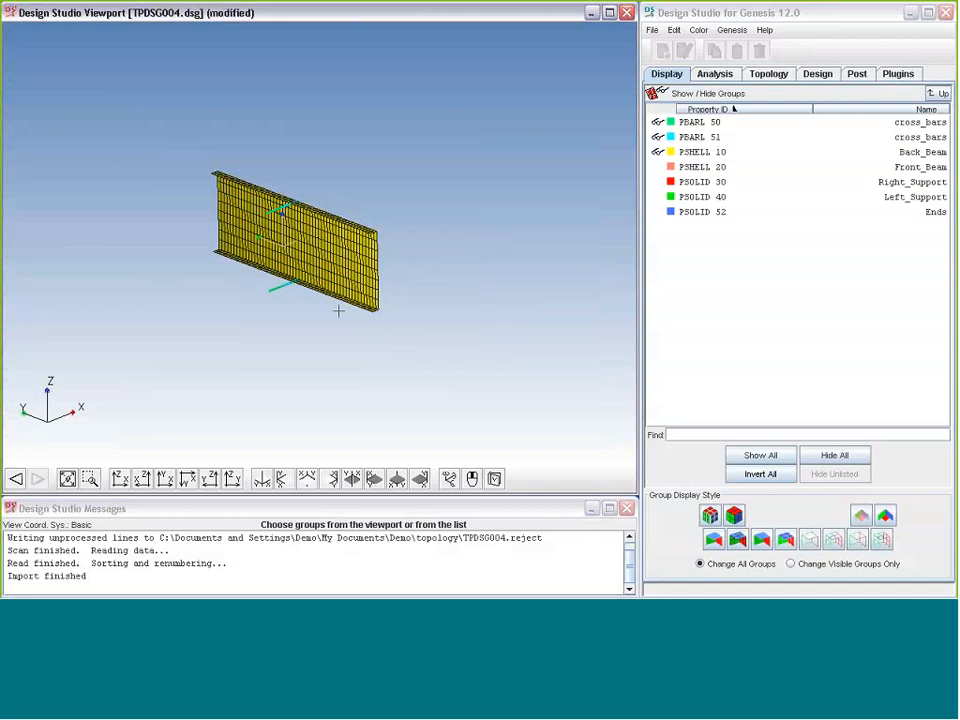
left_click(760, 455)
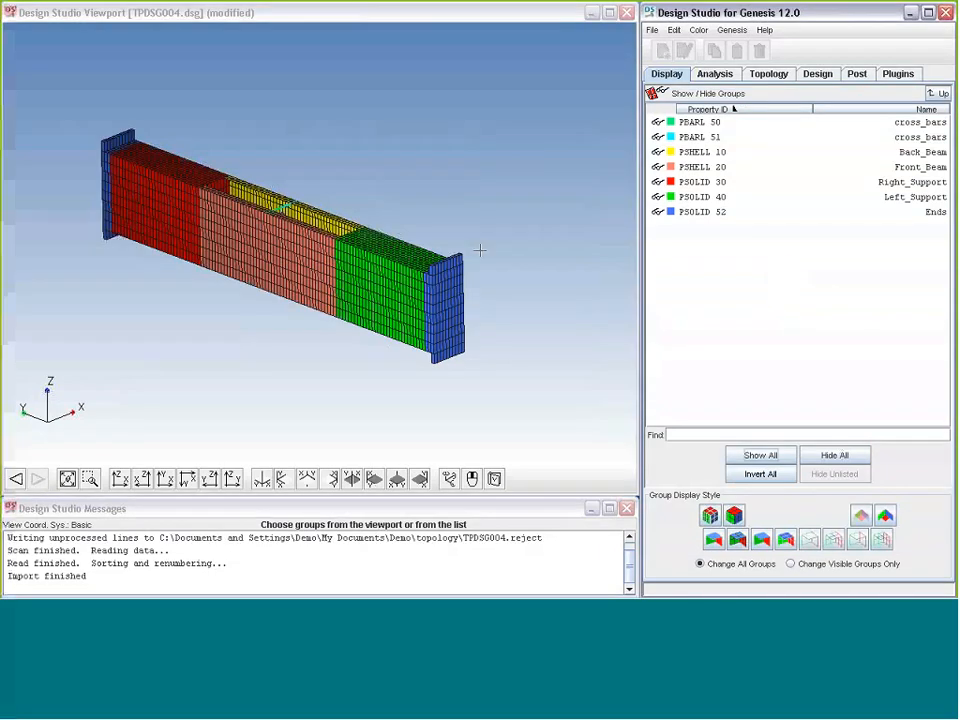
Step: Hide the Back_Beam and Front_Beam groups from the group list, show all groups again, and leave the group visibility settings
left_click(657, 152)
left_click(658, 167)
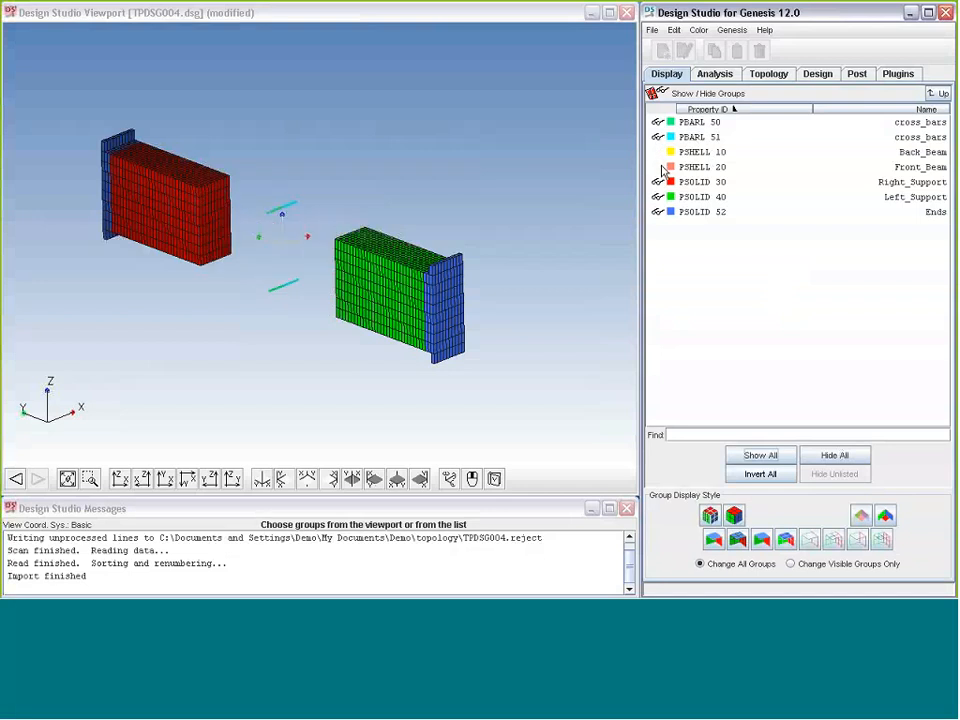
left_click(760, 455)
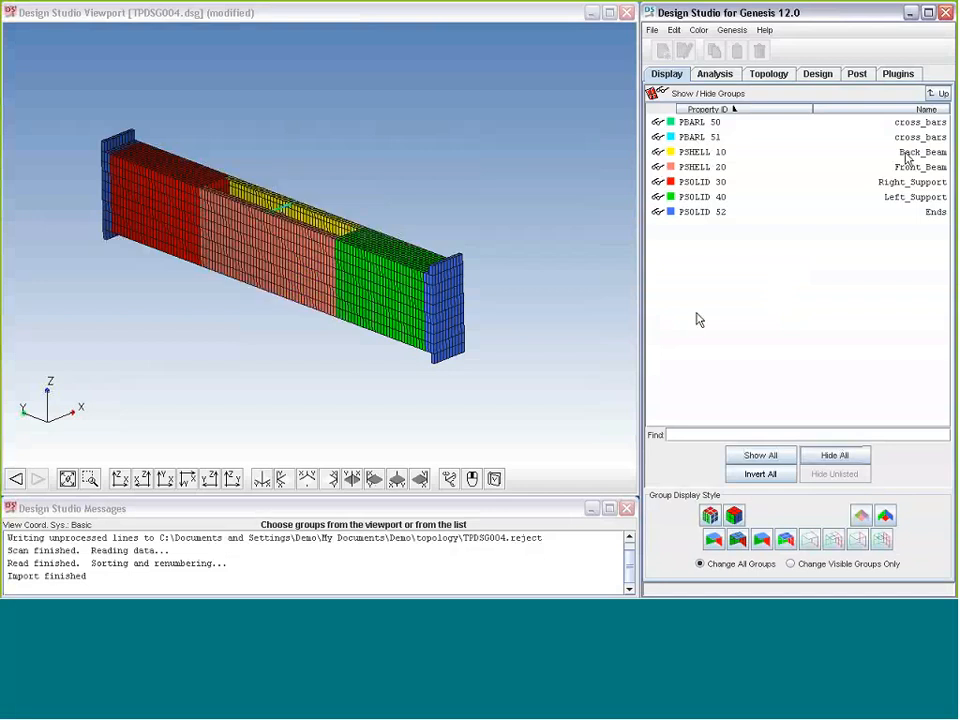
left_click(938, 93)
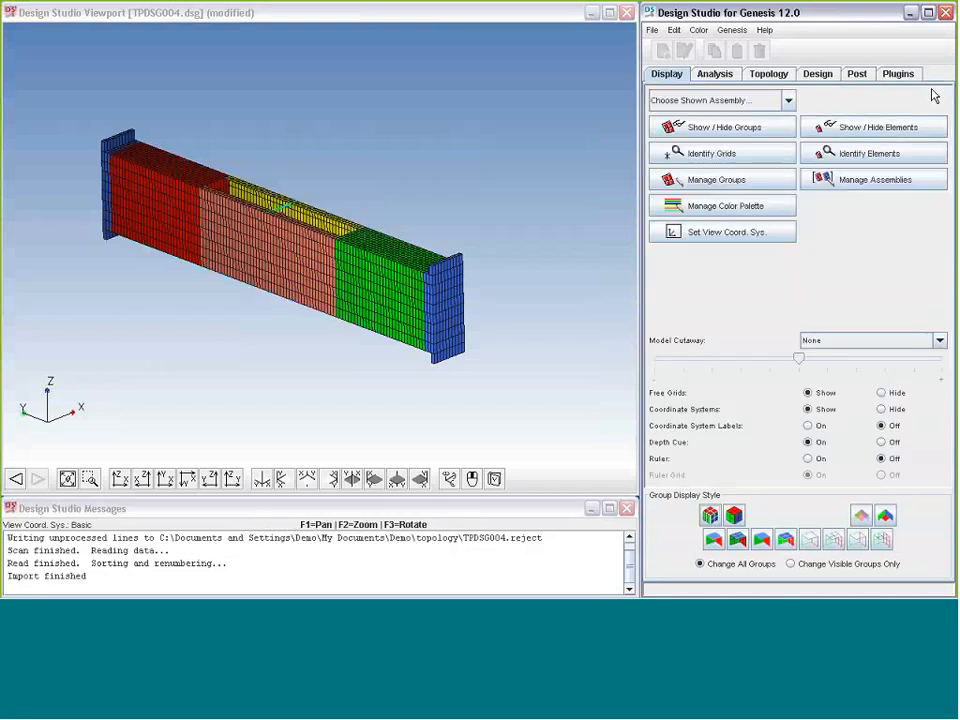
left_click(893, 128)
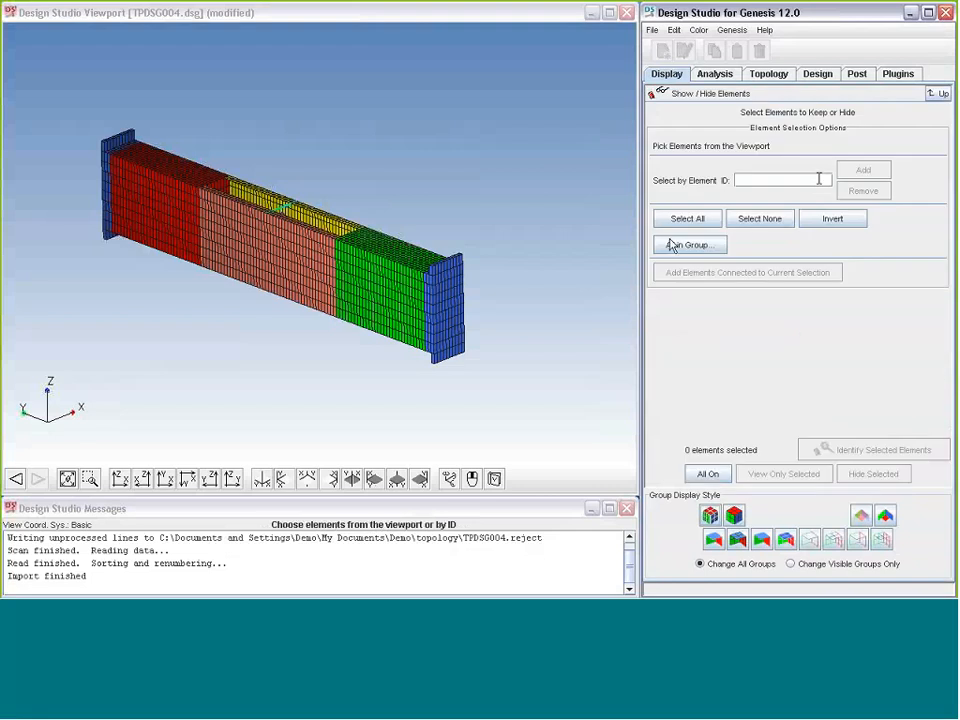
left_click(939, 93)
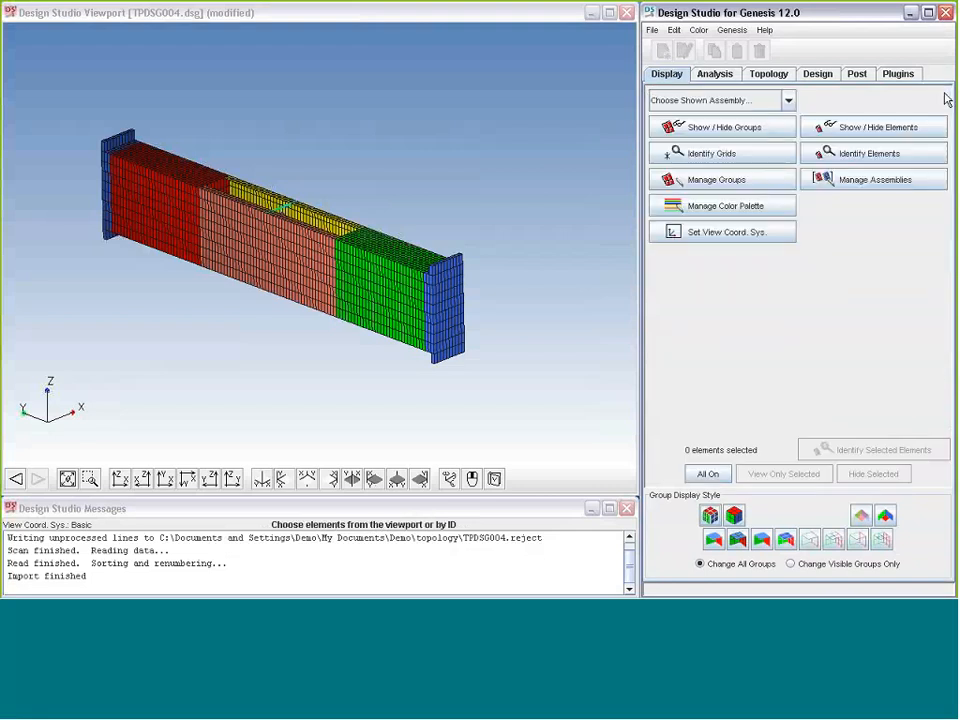
left_click_drag(390, 253, 390, 250)
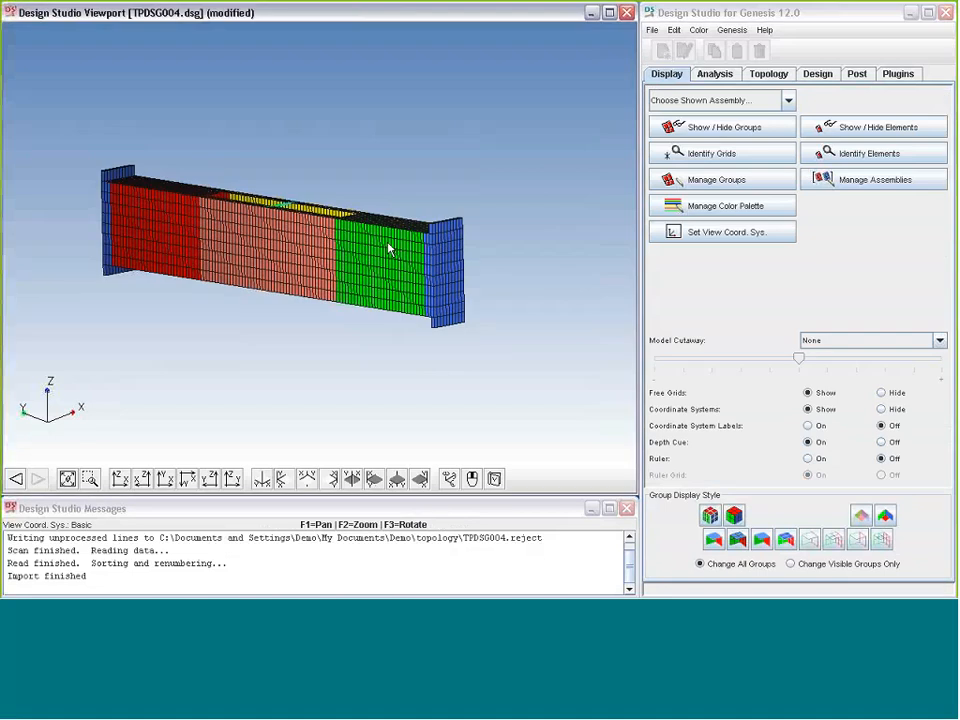
middle_click_drag(388, 246, 400, 262)
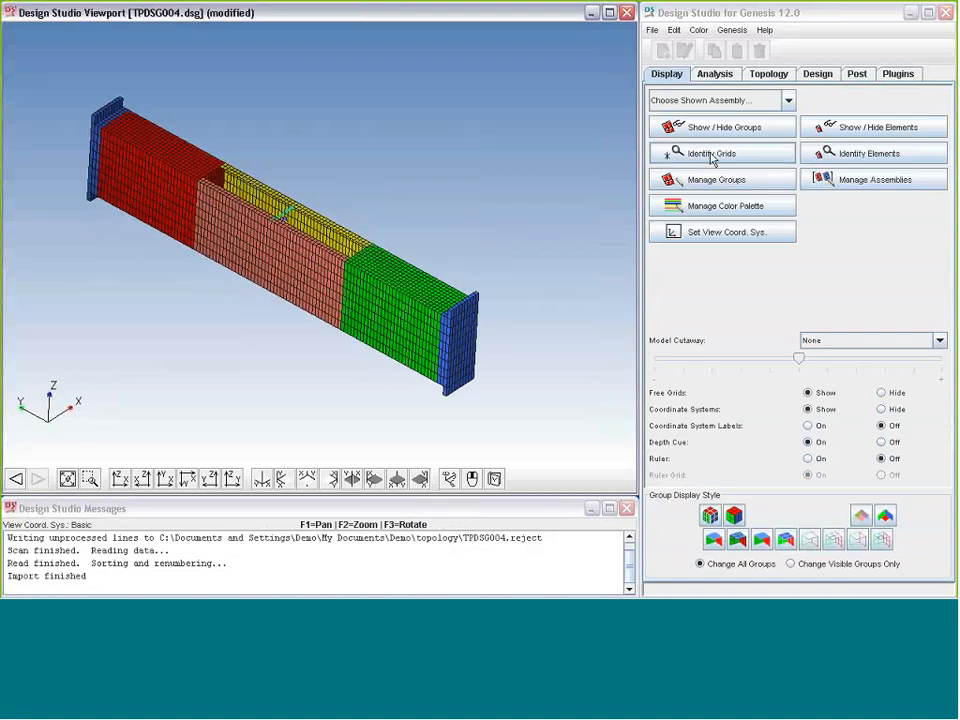
Step: Identify a grid point on the upper part of the Front_Beam mesh and check its label in a rotated view
left_click(712, 158)
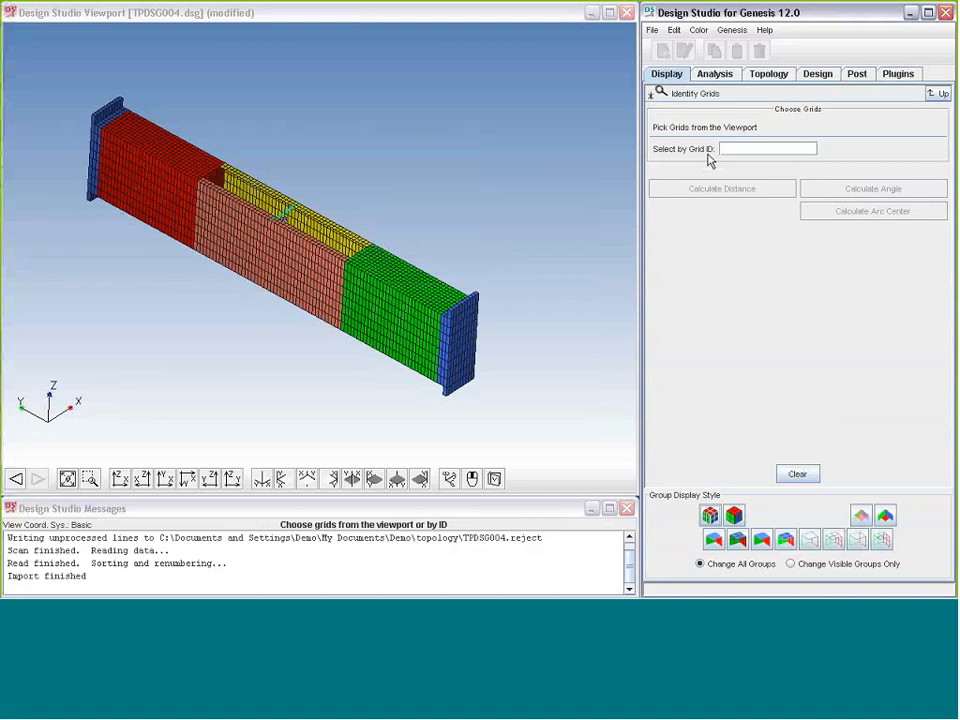
left_click(291, 231)
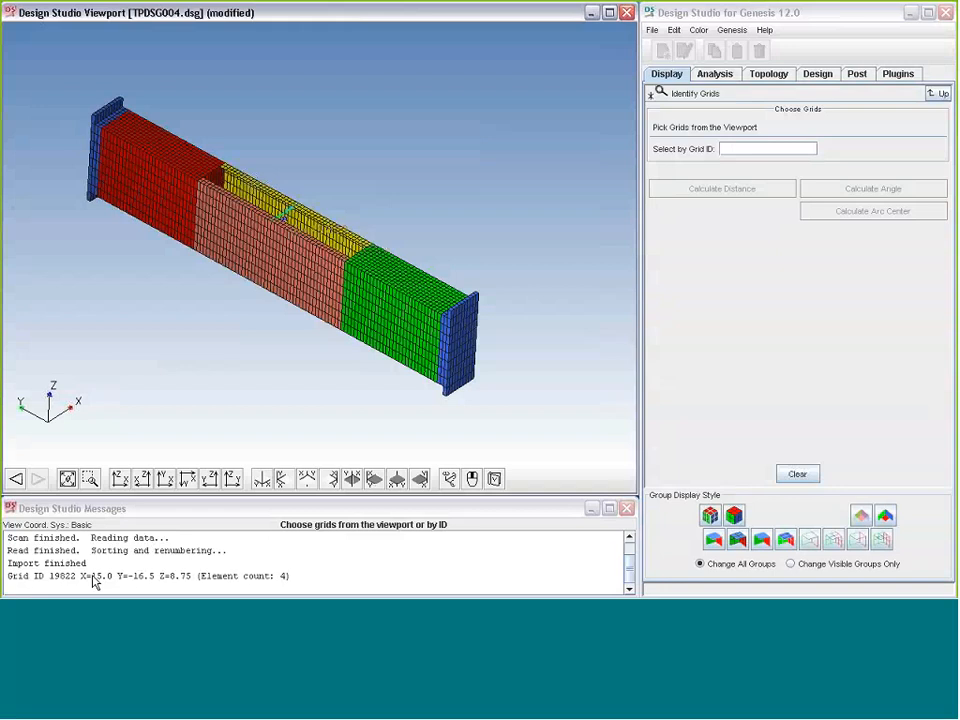
middle_click_drag(295, 341, 375, 342)
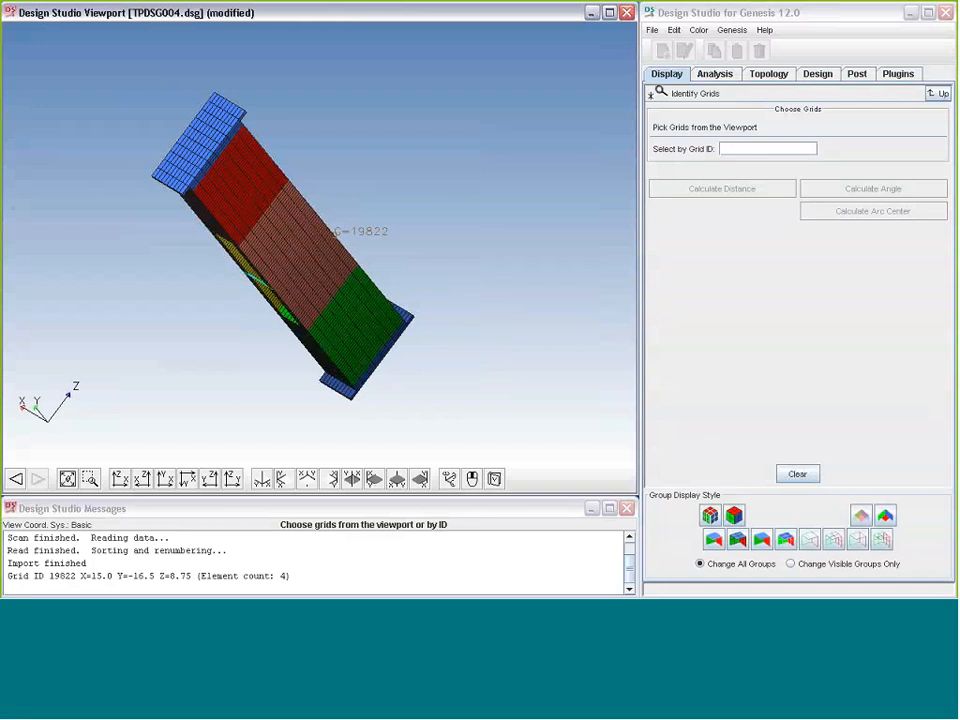
left_click(667, 74)
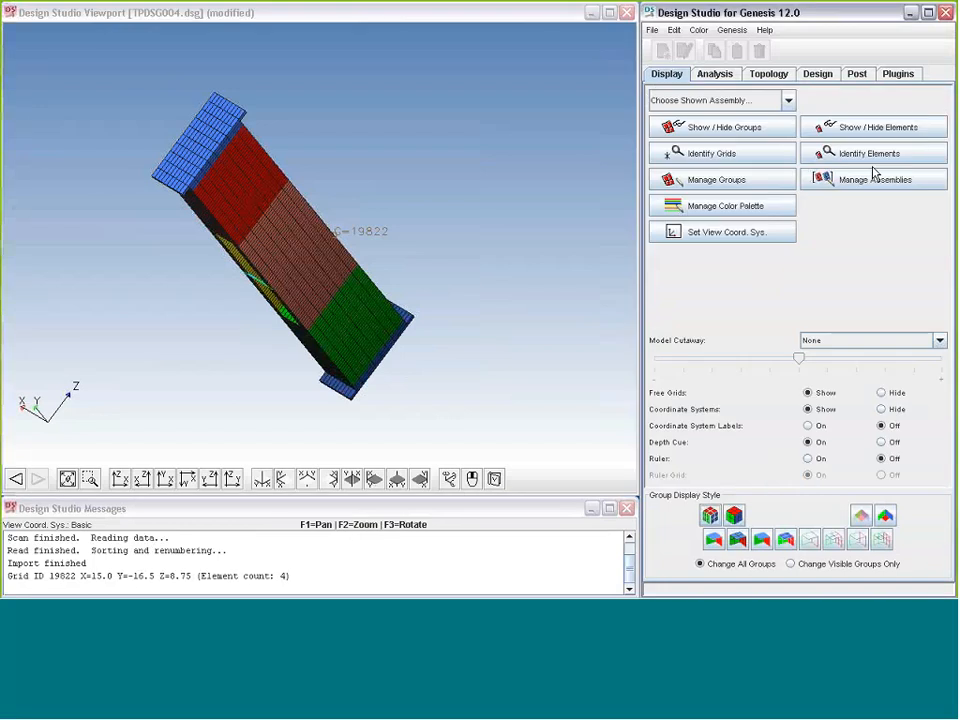
Step: Identify a shell element on the Front_Beam, check its labels while rotating the model, and leave element identification
left_click(860, 155)
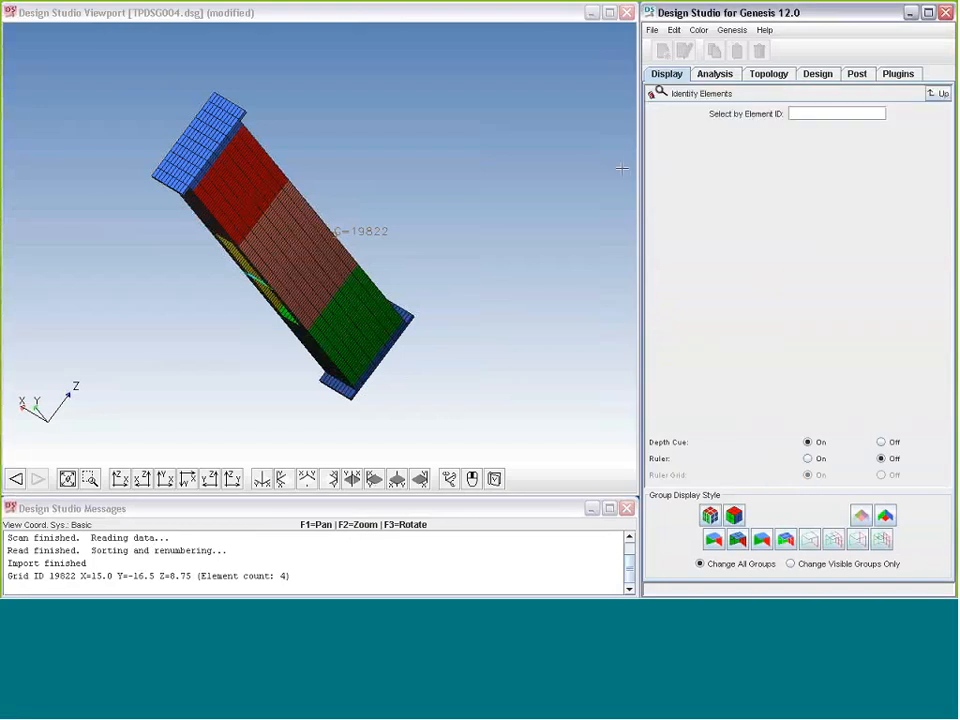
left_click(338, 220)
middle_click_drag(407, 243, 200, 465)
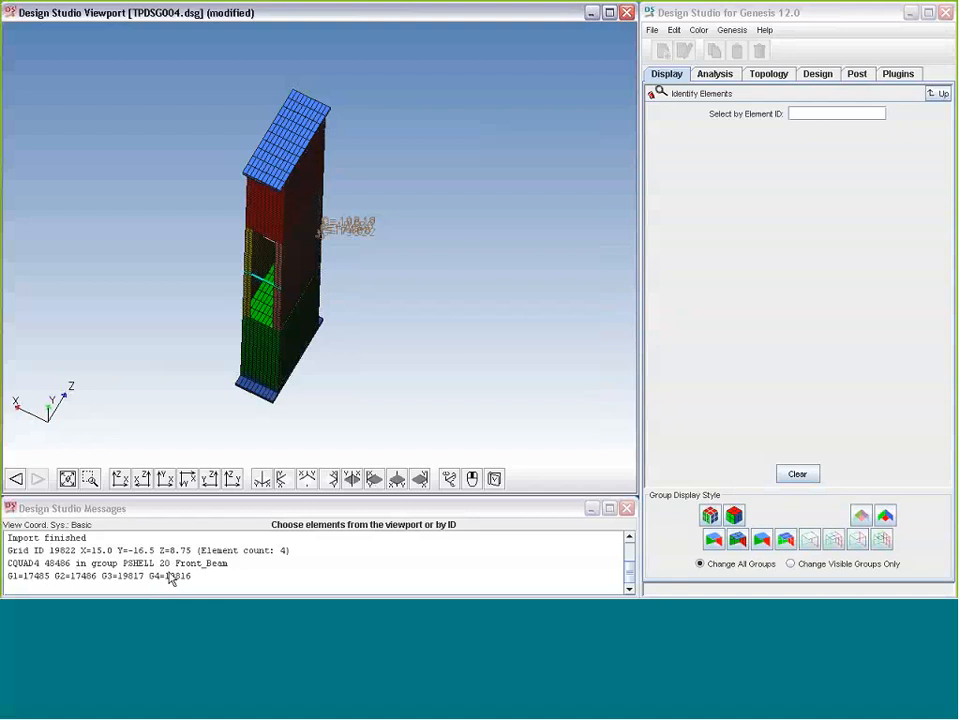
left_click_drag(467, 261, 409, 256)
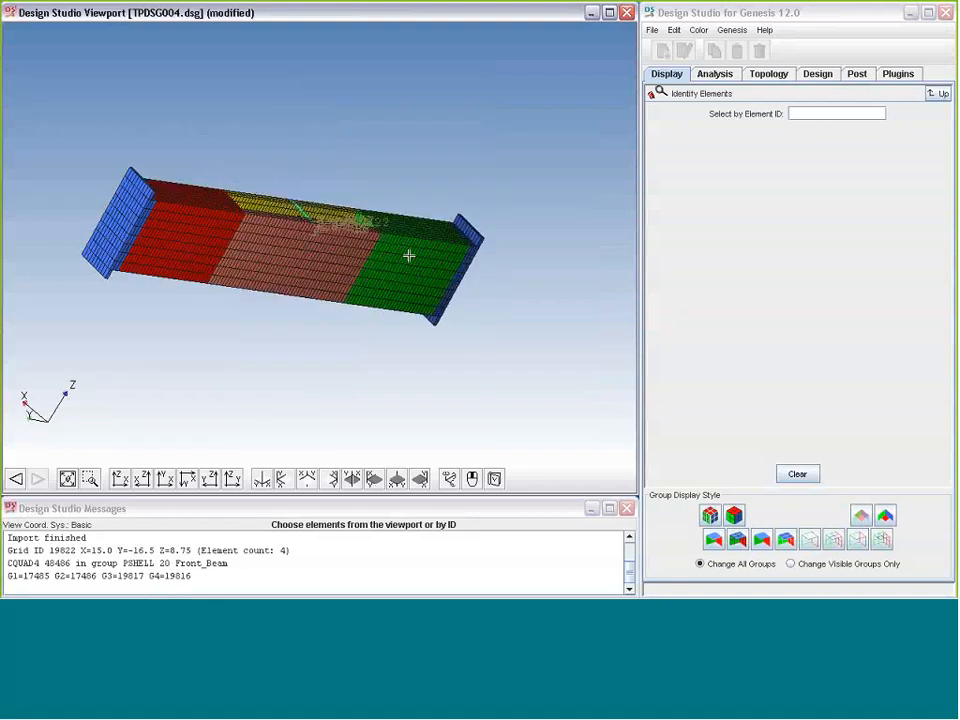
middle_click_drag(409, 256, 426, 200)
right_click(426, 200)
mouse_move(445, 333)
left_click(557, 331)
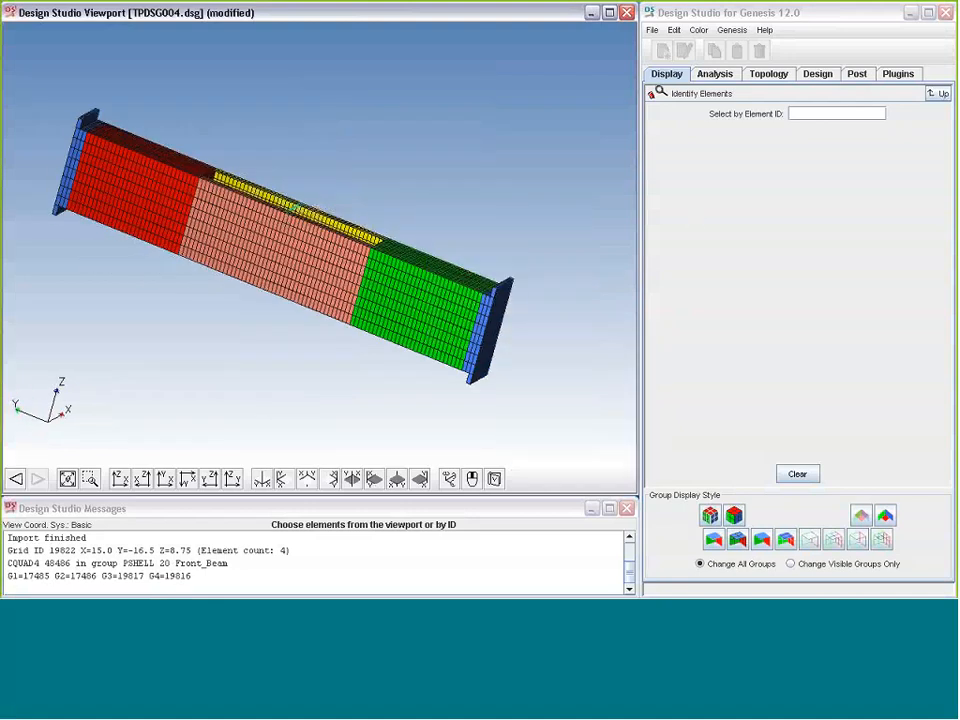
left_click(942, 94)
left_click(532, 234)
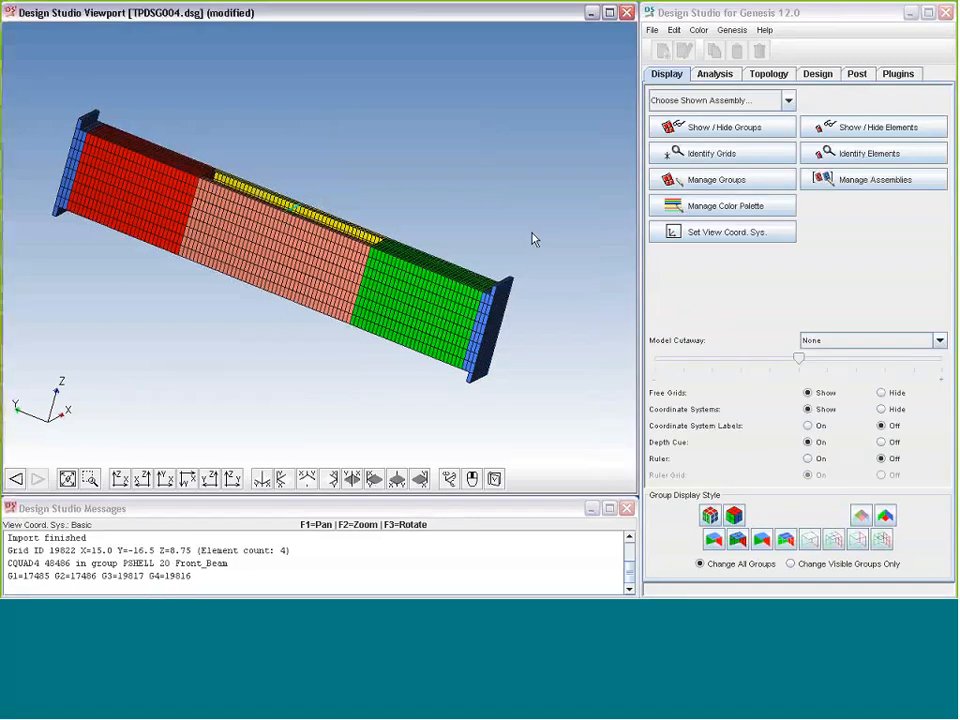
mouse_move(532, 233)
middle_mouse_down()
mouse_move(505, 239)
mouse_move(515, 227)
mouse_move(531, 236)
middle_mouse_up()
Step: Display the loads and supports of the Left, Center and Right loadcases on the model in turn
left_click(715, 74)
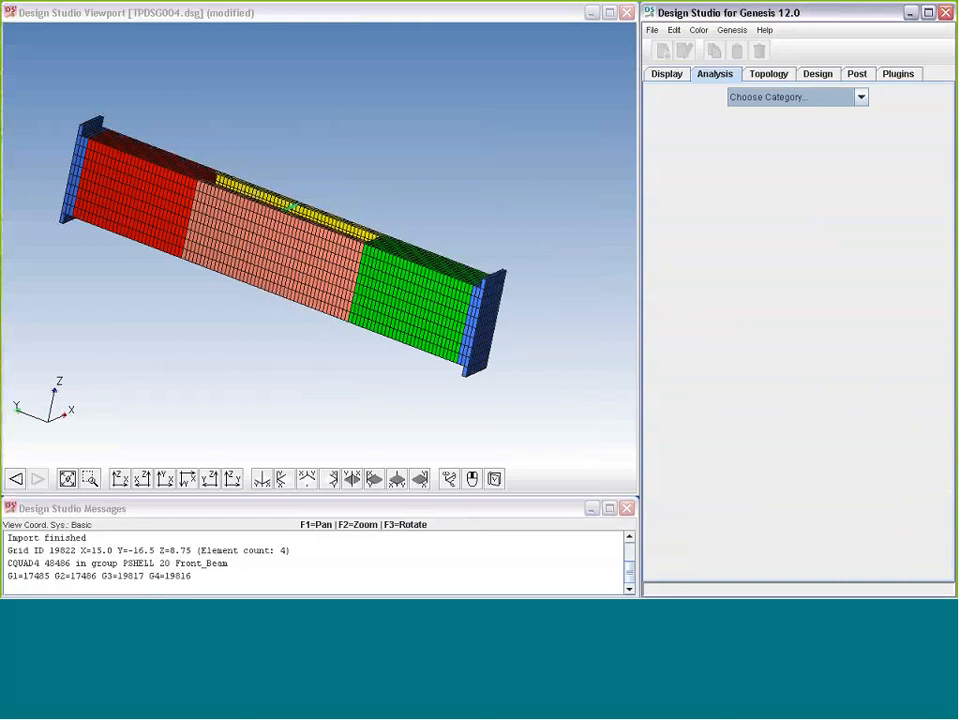
left_click(860, 97)
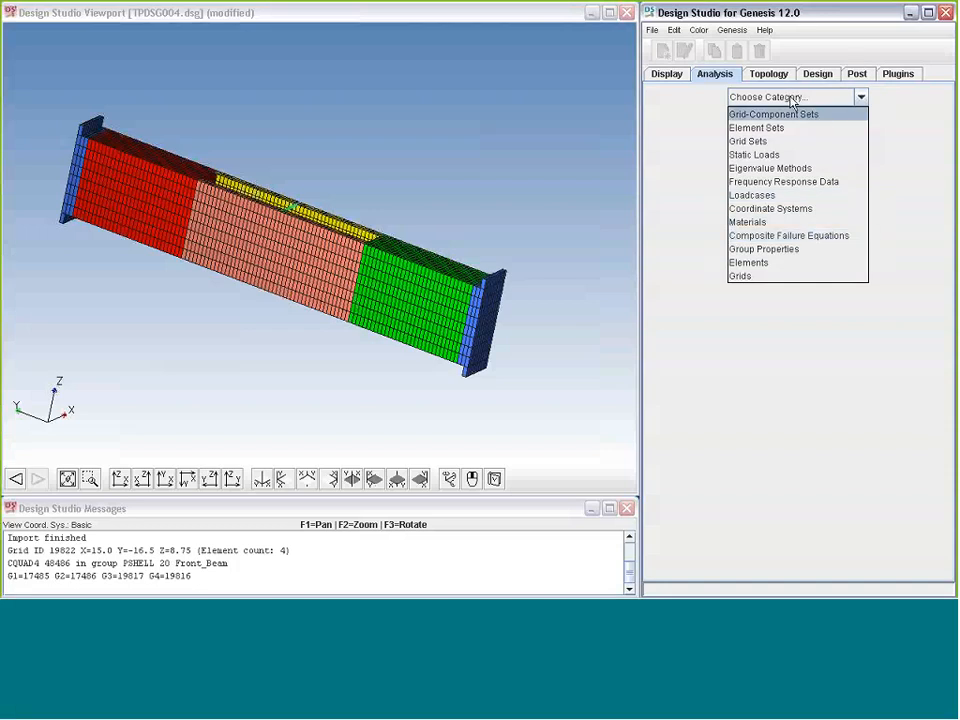
left_click(797, 197)
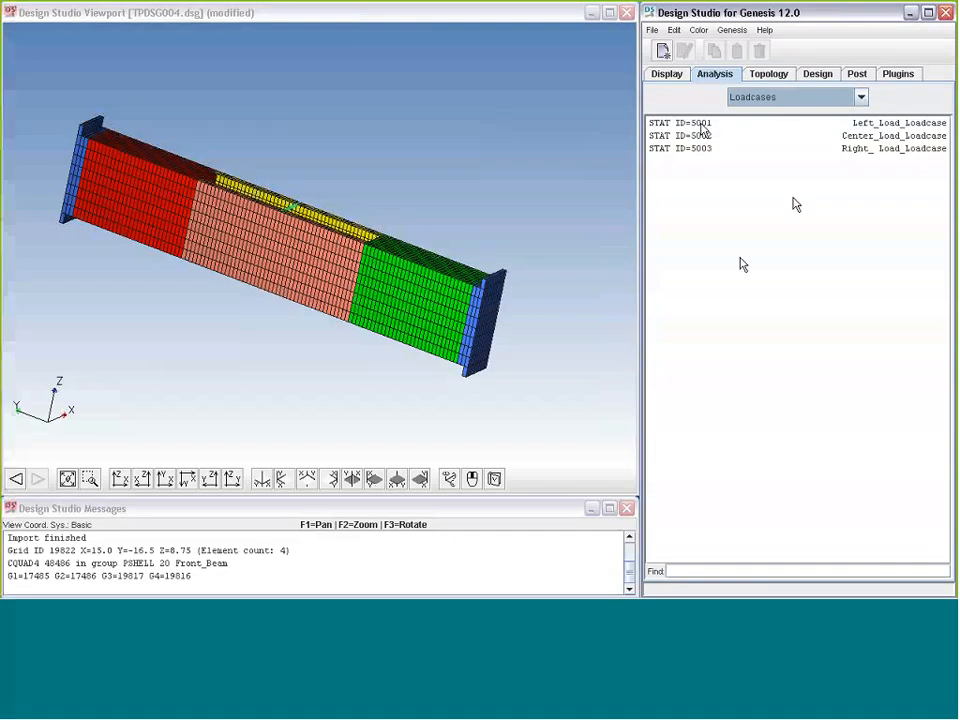
left_click(700, 124)
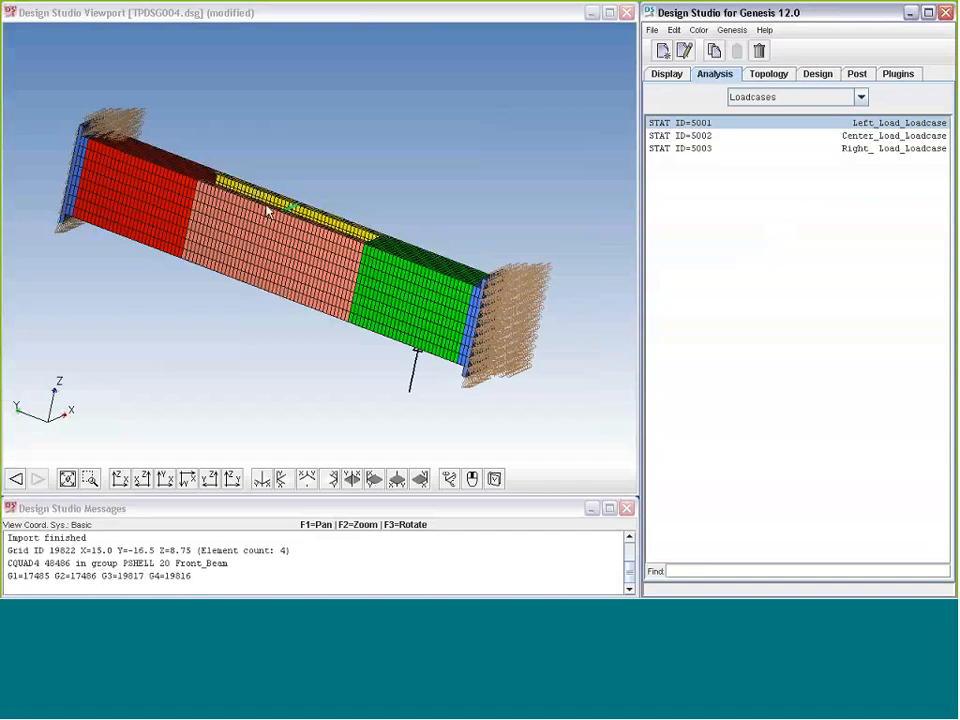
middle_click_drag(418, 354, 320, 208)
left_click(690, 135)
left_click(690, 148)
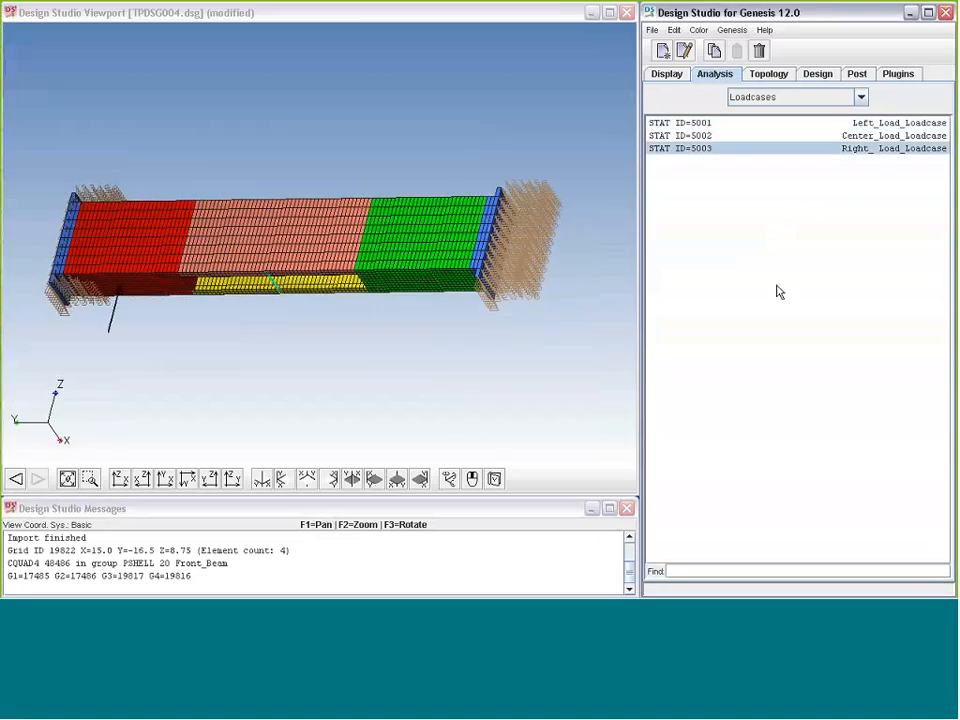
mouse_move(527, 242)
middle_mouse_down()
mouse_move(510, 272)
mouse_move(528, 252)
middle_mouse_up()
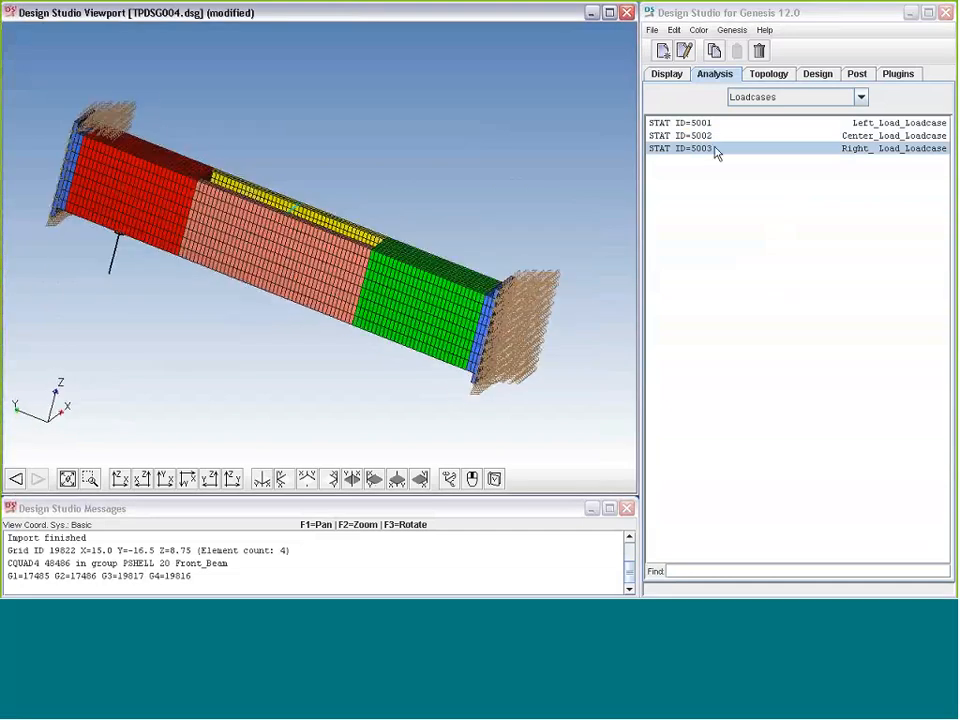
Step: Review the Right_ Load_Loadcase definition through its boundary conditions and requested results, and close it without changes
left_click(697, 57)
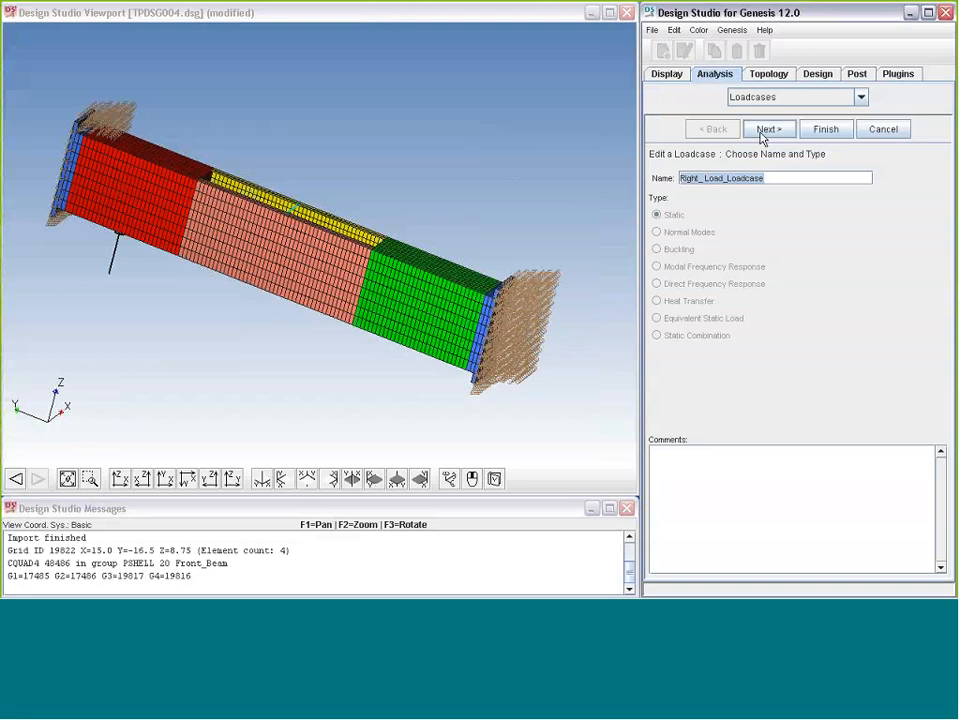
left_click(761, 133)
left_click(831, 176)
left_click(831, 176)
left_click(768, 130)
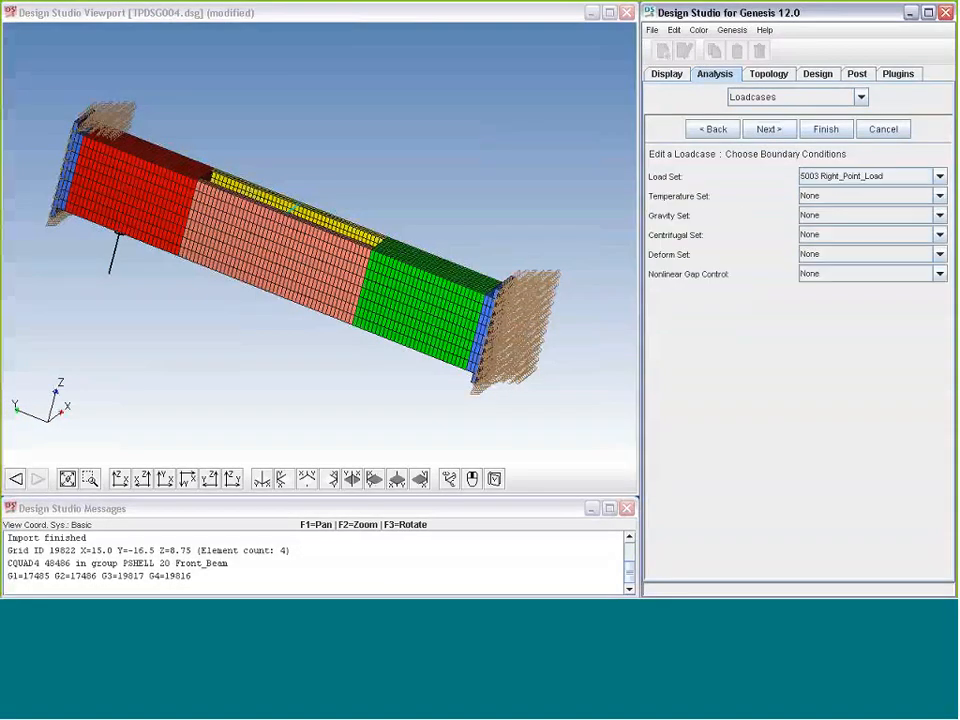
left_click(782, 133)
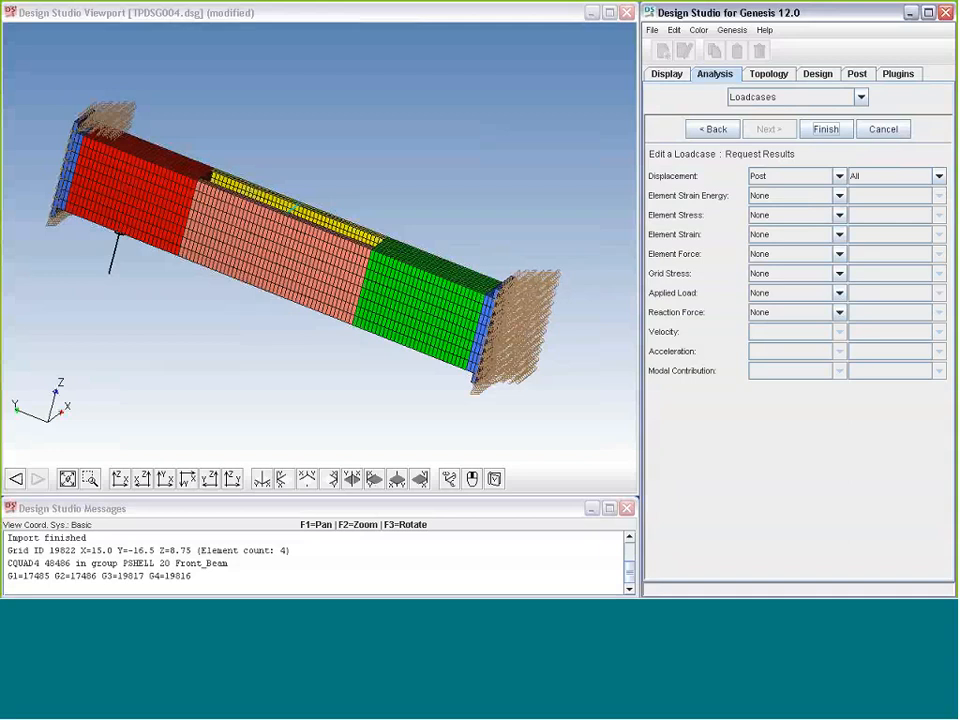
left_click(826, 129)
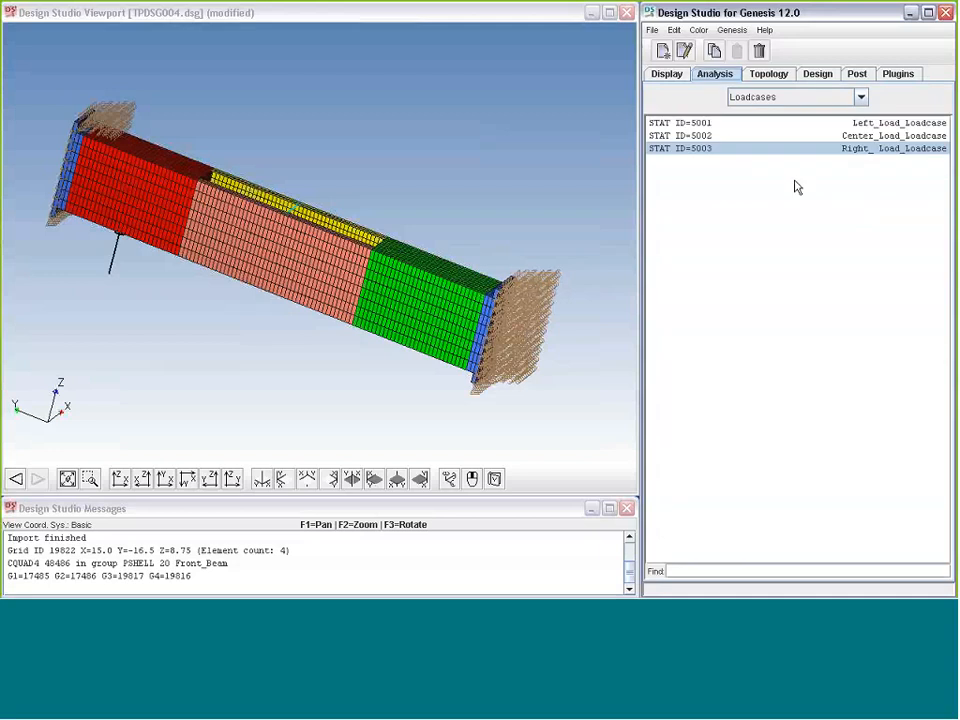
Step: Switch from the analysis data to the topology setup and inspect the beam in a rotated view fitted to the window
left_click(780, 97)
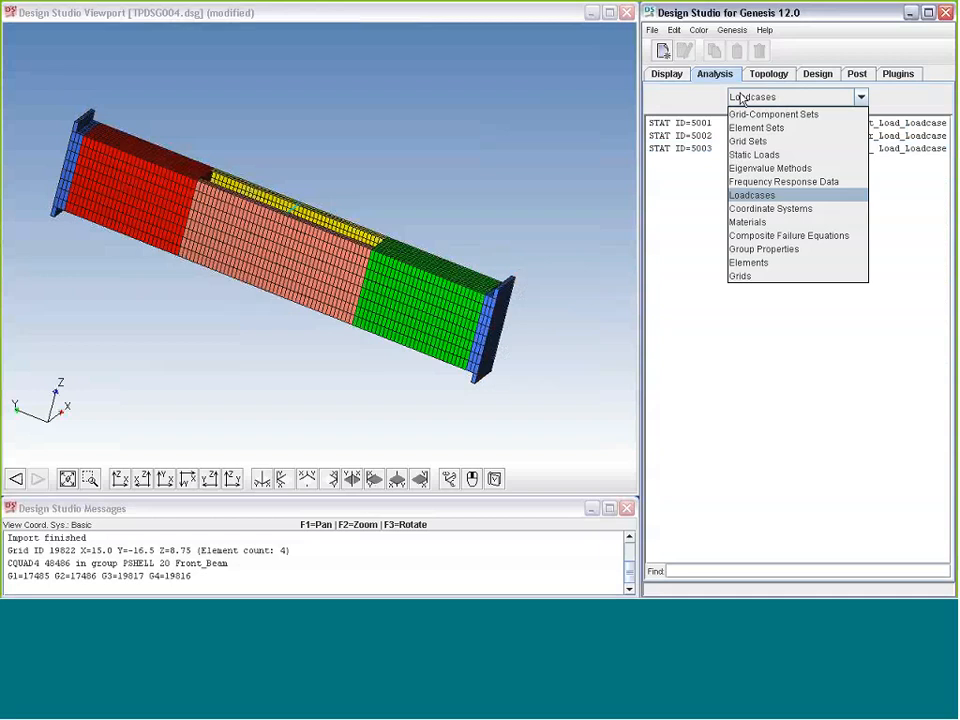
left_click(741, 97)
left_click(771, 79)
left_click(446, 252)
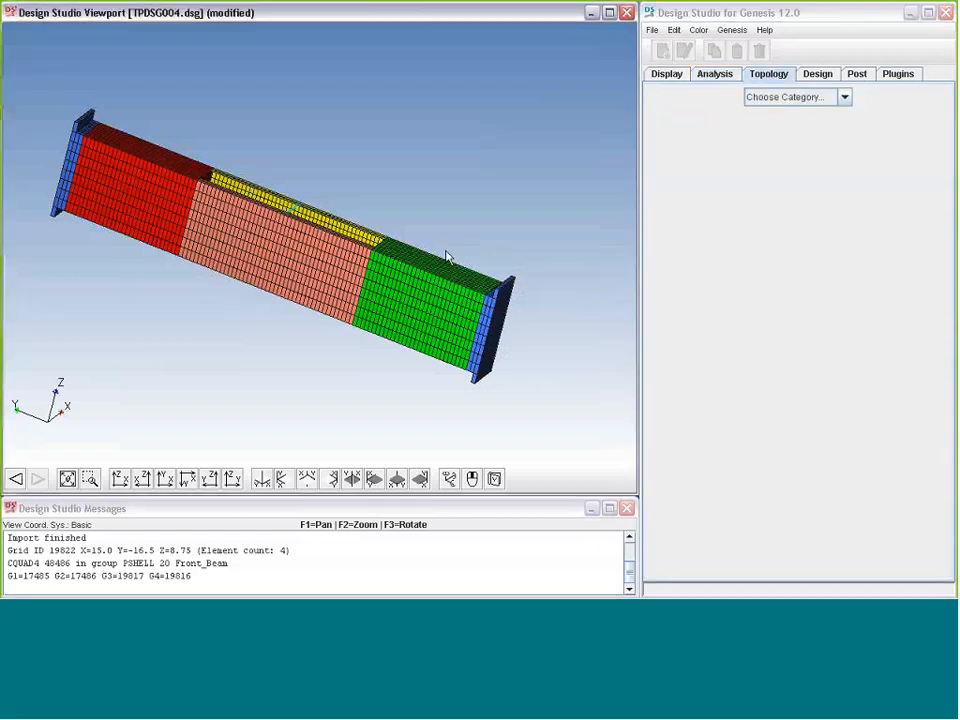
middle_click_drag(446, 252, 330, 266)
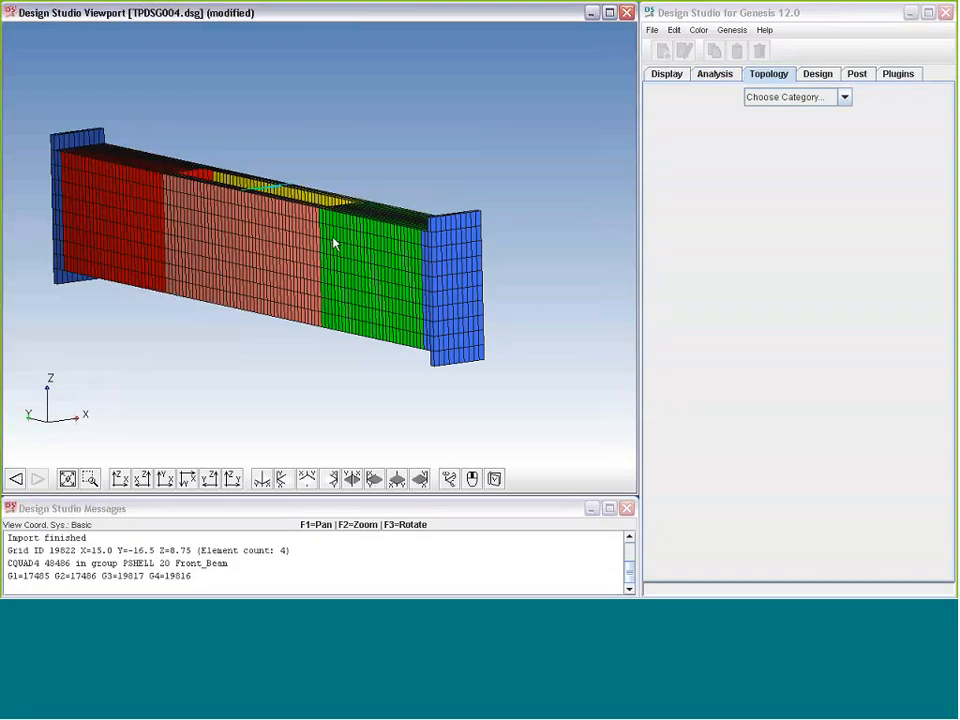
middle_click_drag(360, 264, 275, 340)
left_click(69, 481)
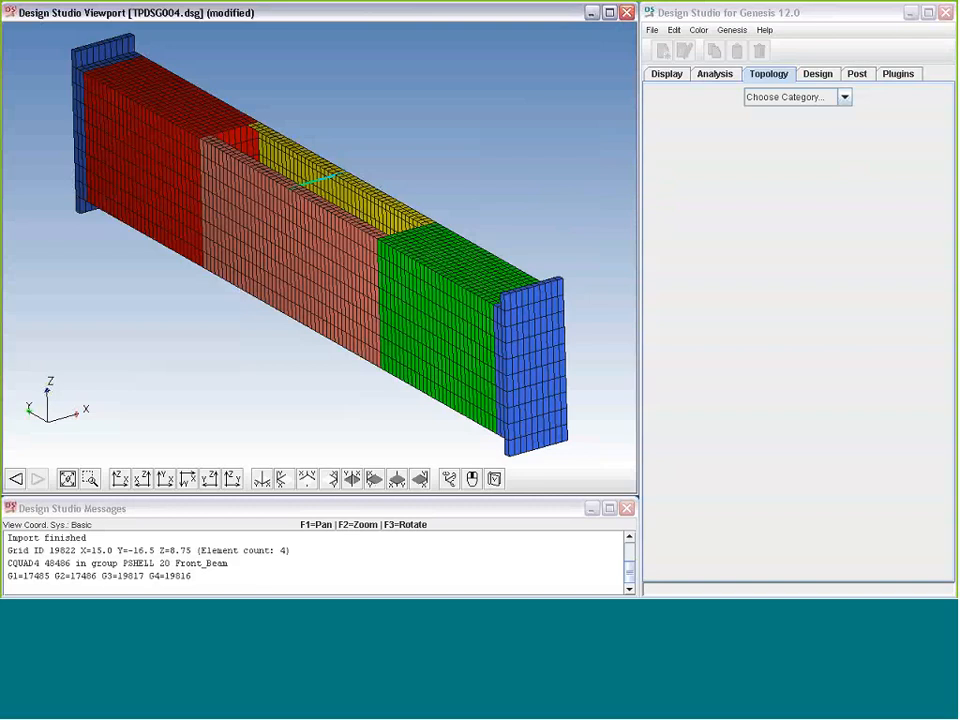
Step: Make the Right_Support, Front_Beam, Back_Beam and Left_Support groups topology regions with an initial mass fraction of 0.2, and clear the selection
left_click(846, 99)
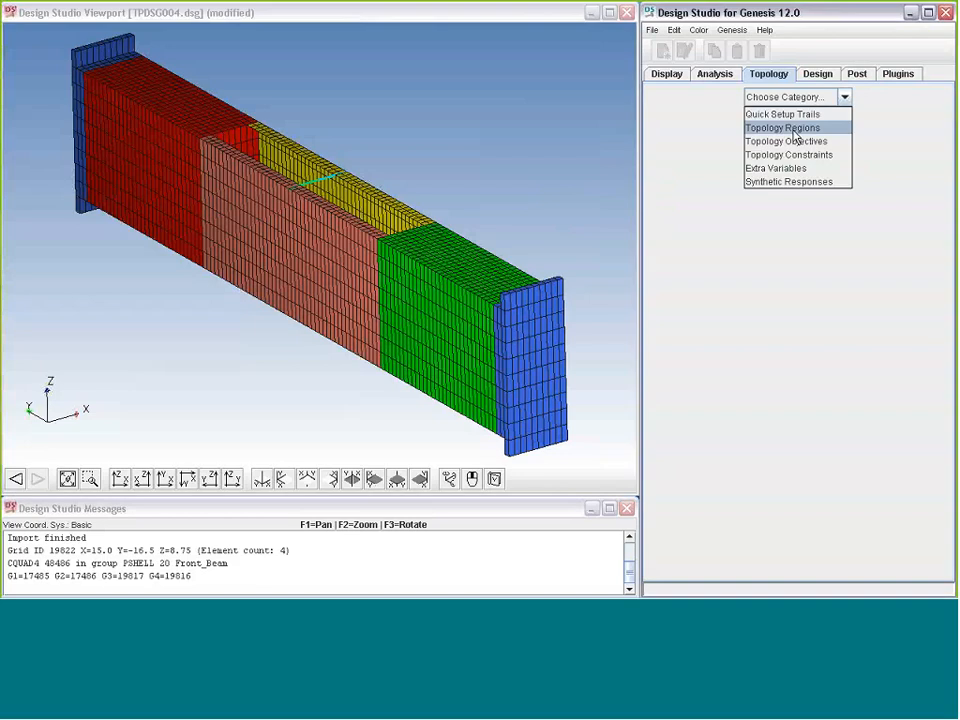
left_click(790, 128)
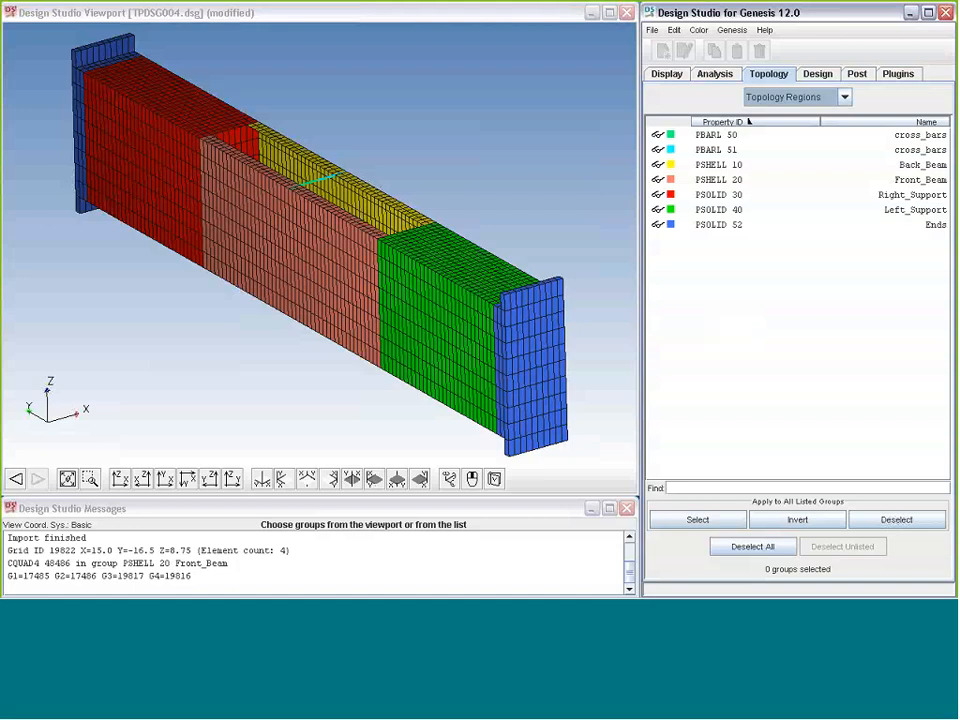
left_click(150, 149)
left_click(260, 175)
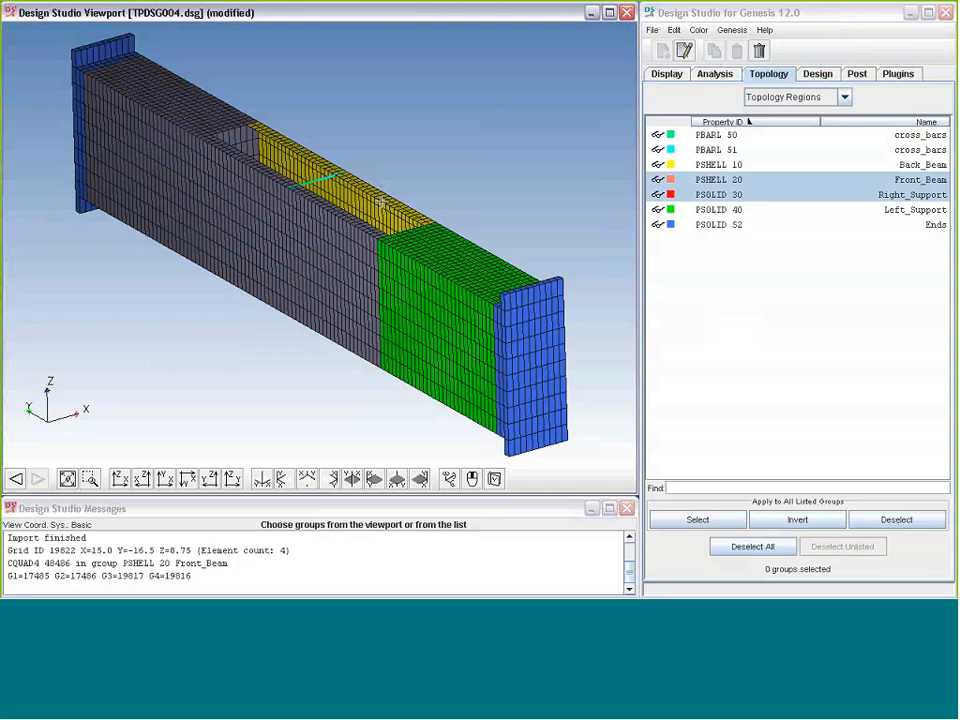
left_click(380, 202)
left_click(420, 364)
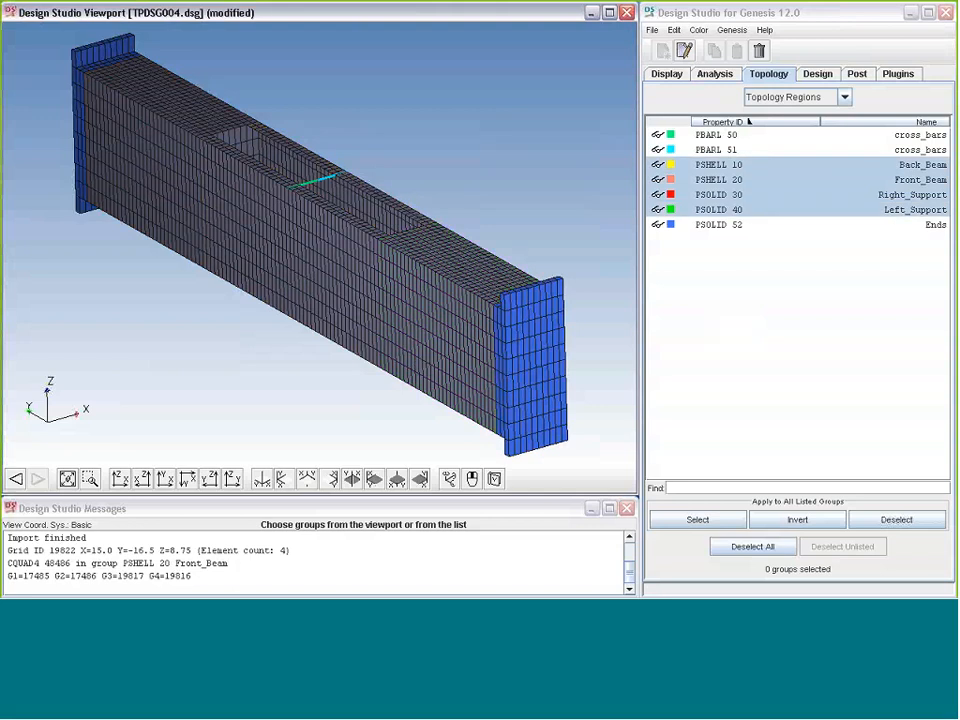
left_click(684, 50)
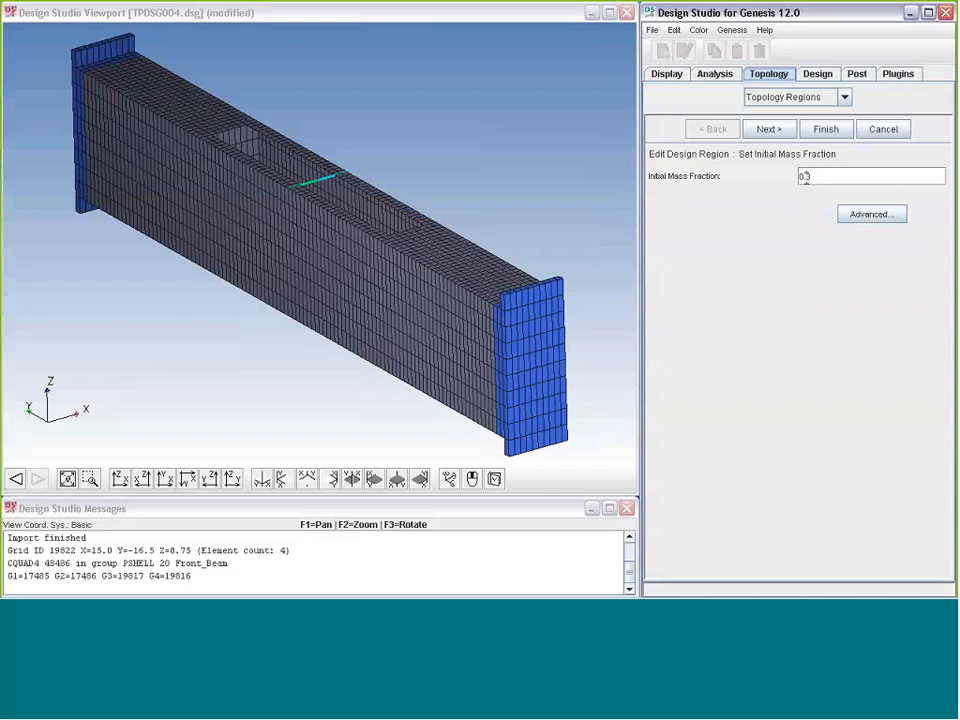
left_click_drag(807, 177, 860, 175)
type("2")
key("Return")
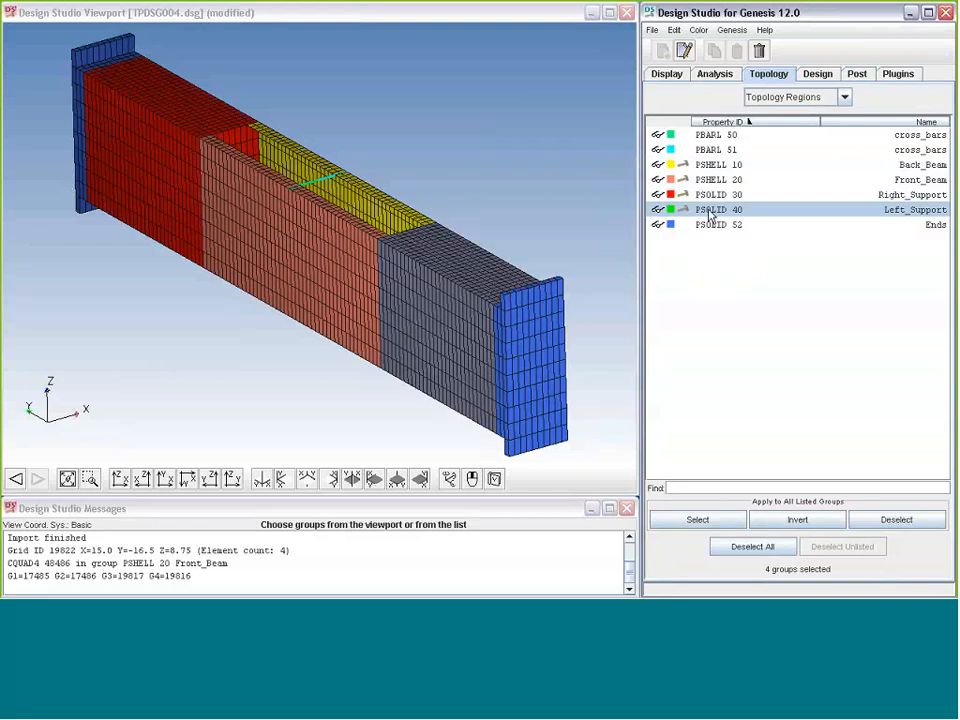
left_click(815, 254)
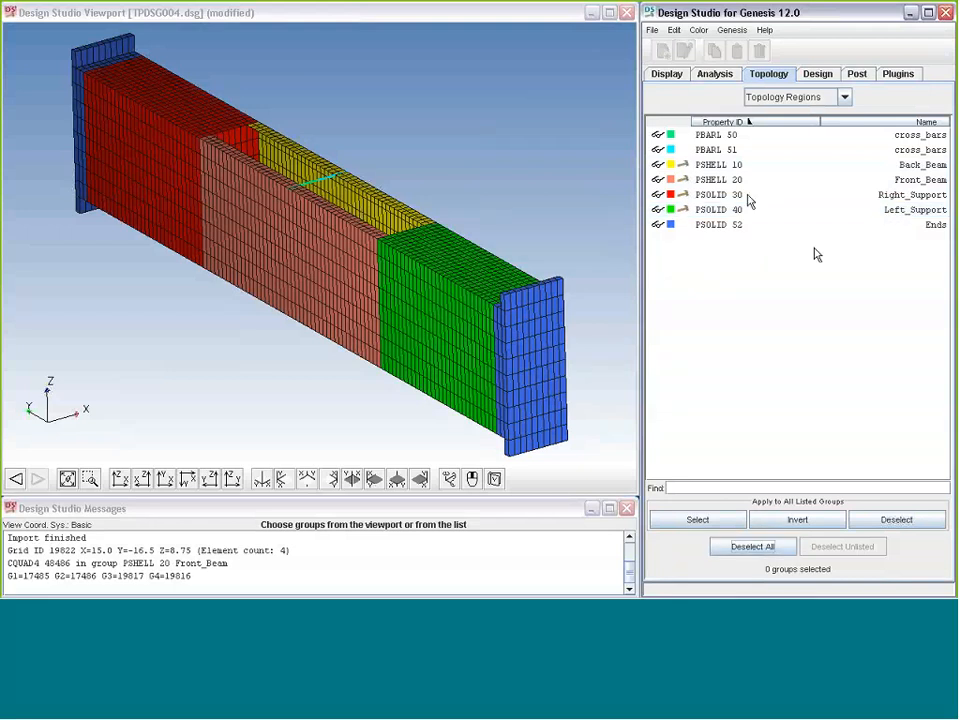
Step: Create a topology objective that minimizes strain energy with weight 1.0 for the Left, Center and Right loadcases
left_click(777, 97)
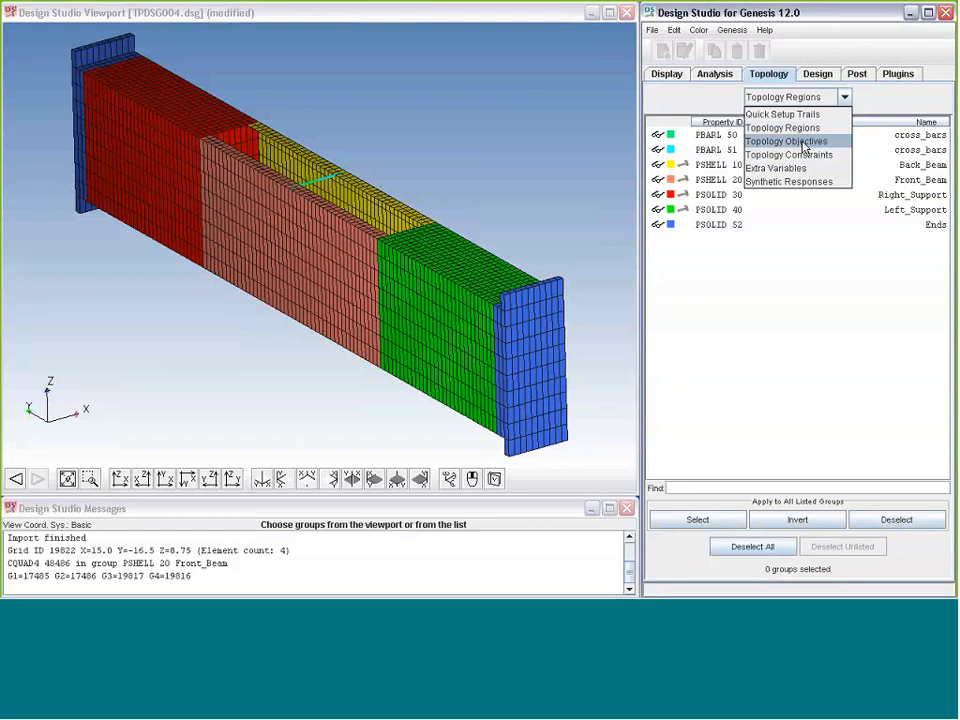
left_click(803, 147)
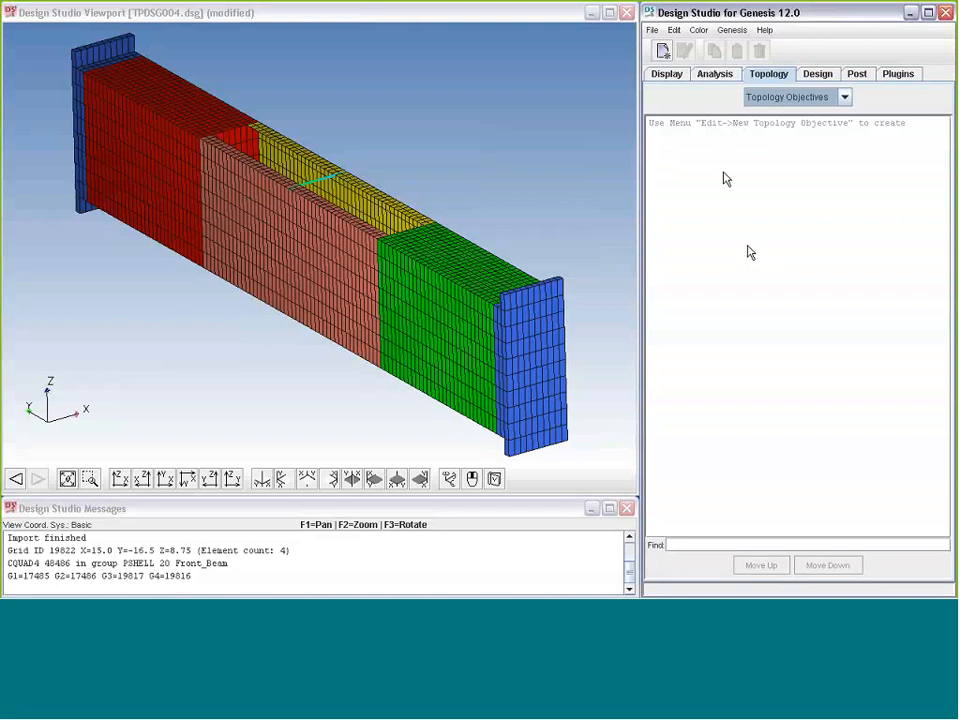
left_click(662, 51)
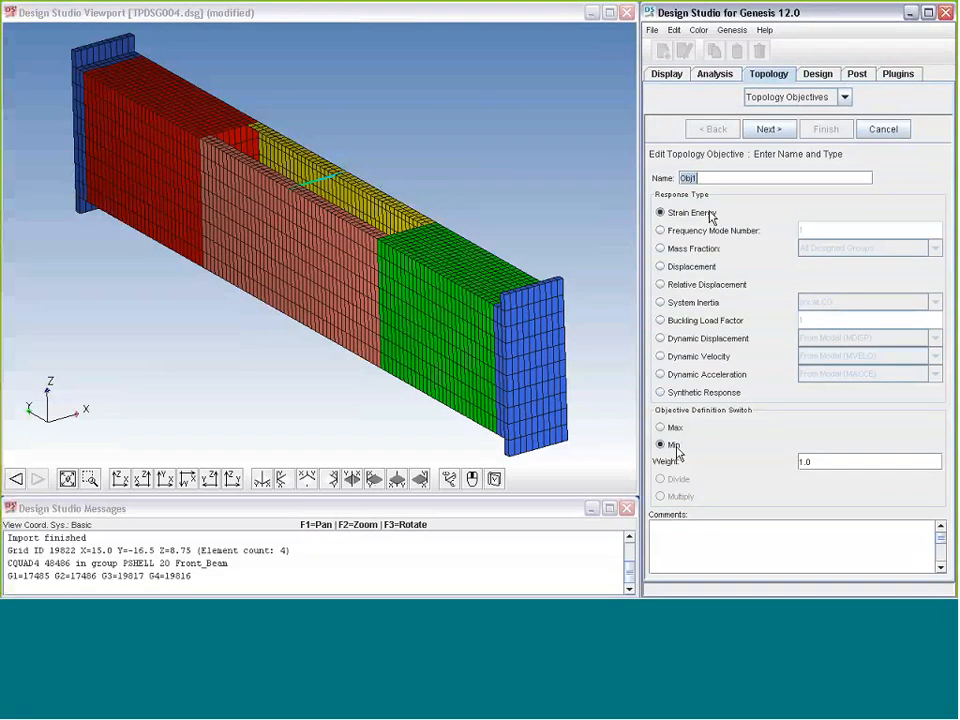
left_click(768, 129)
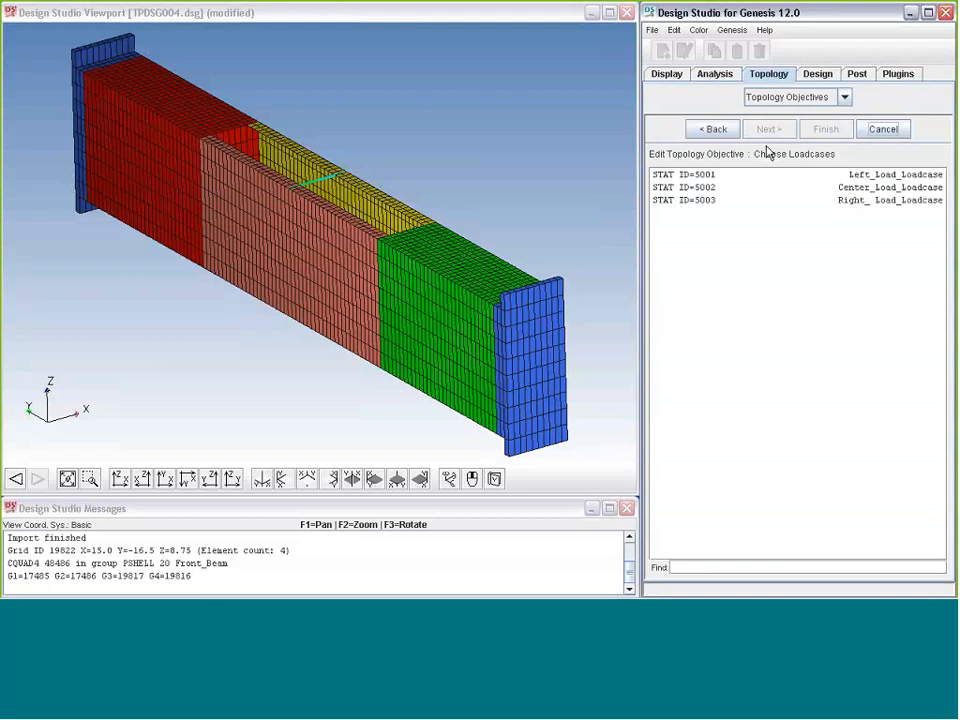
left_click_drag(707, 176, 708, 211)
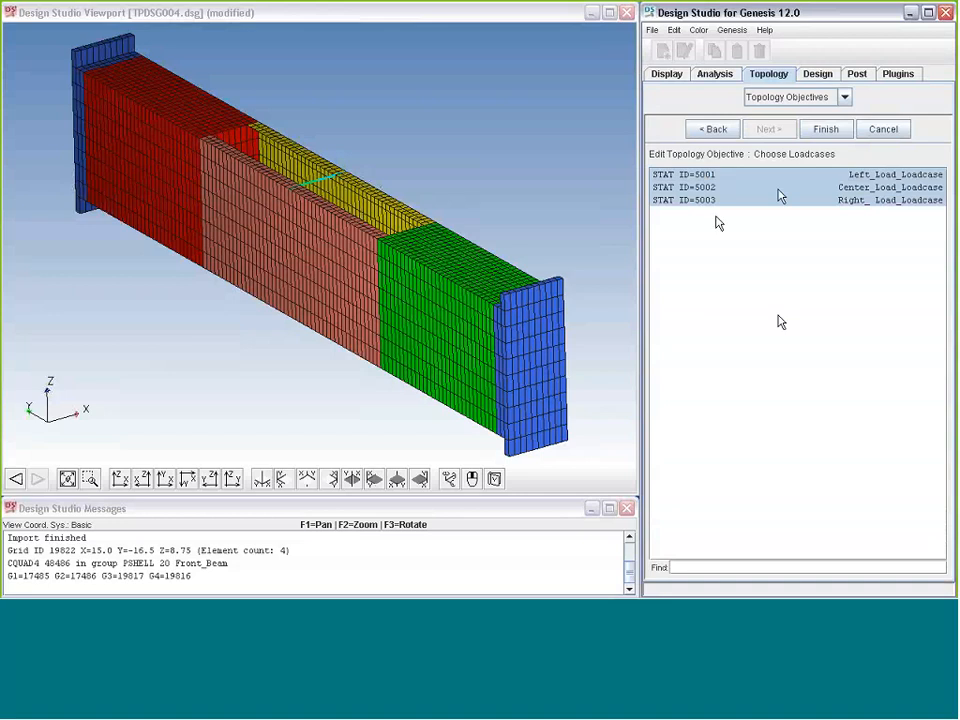
left_click(826, 132)
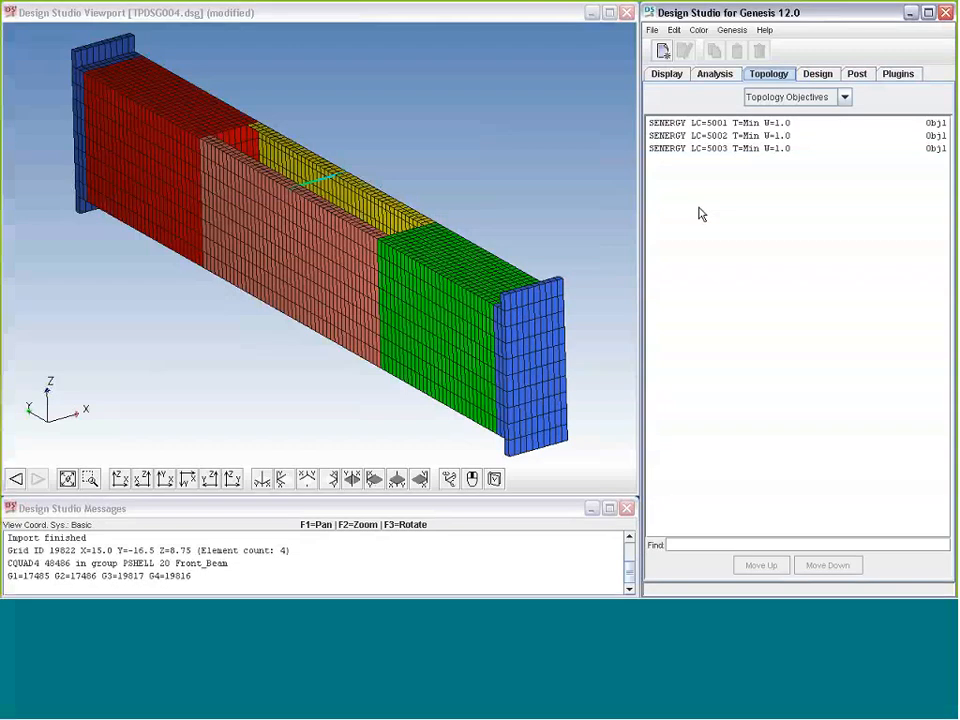
Step: Define a new topology constraint on mass fraction with an upper bound of 0.2, applied to selected groups
left_click(797, 101)
left_click(820, 155)
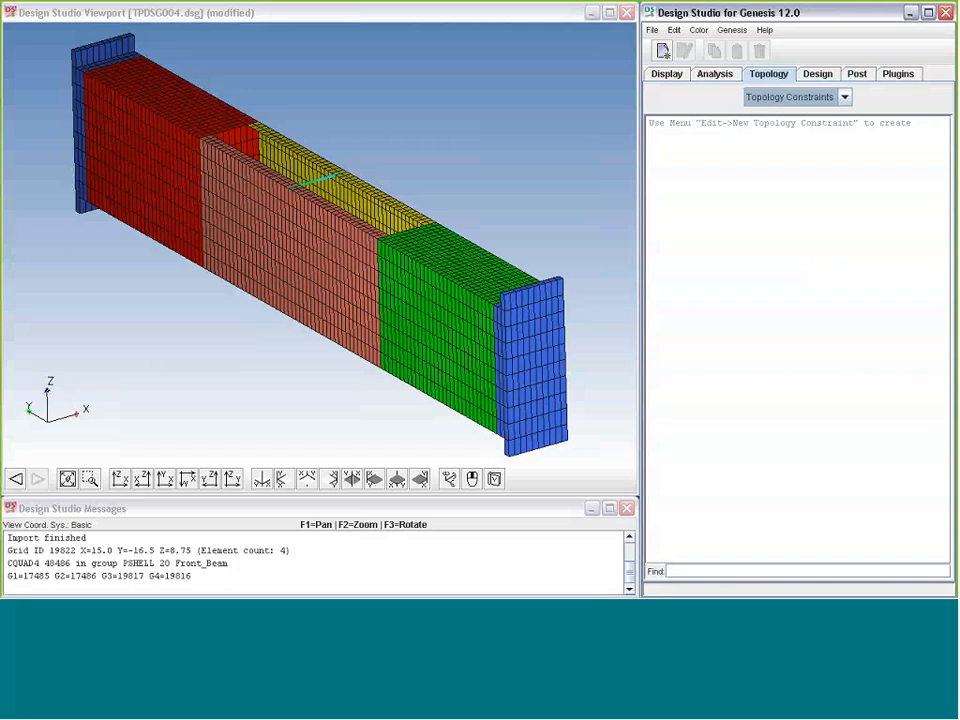
left_click(662, 51)
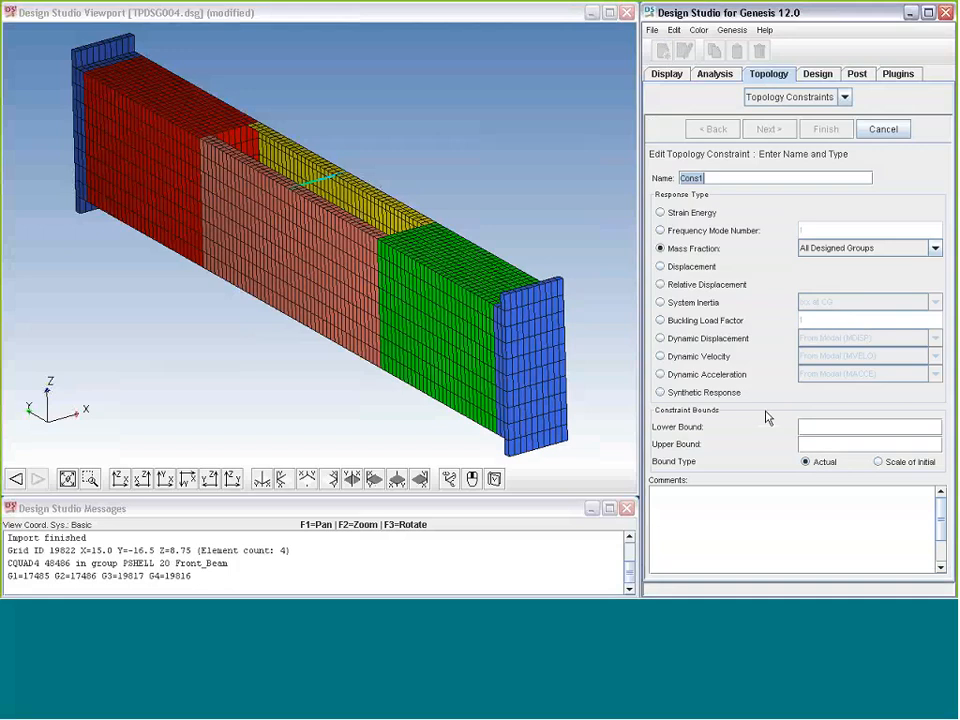
left_click(838, 446)
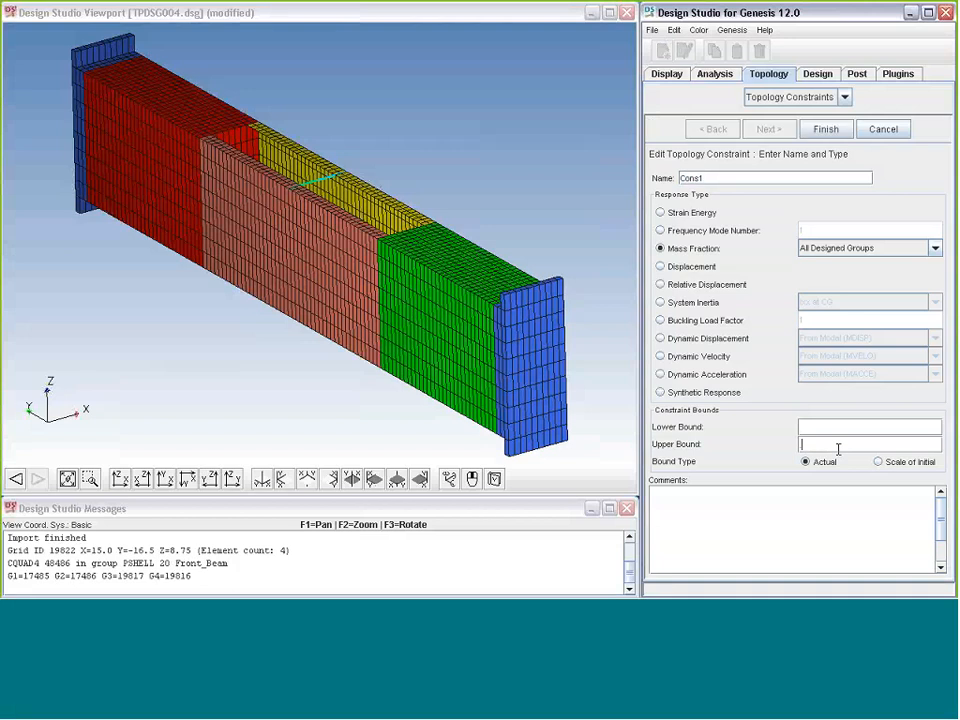
type("2")
left_click(935, 248)
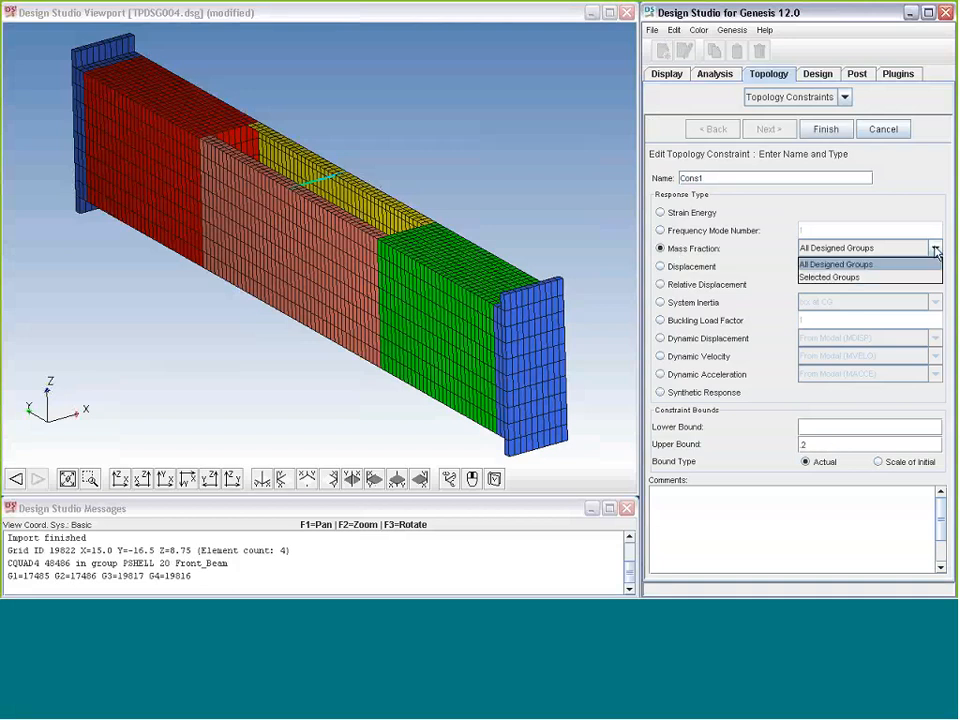
left_click(847, 278)
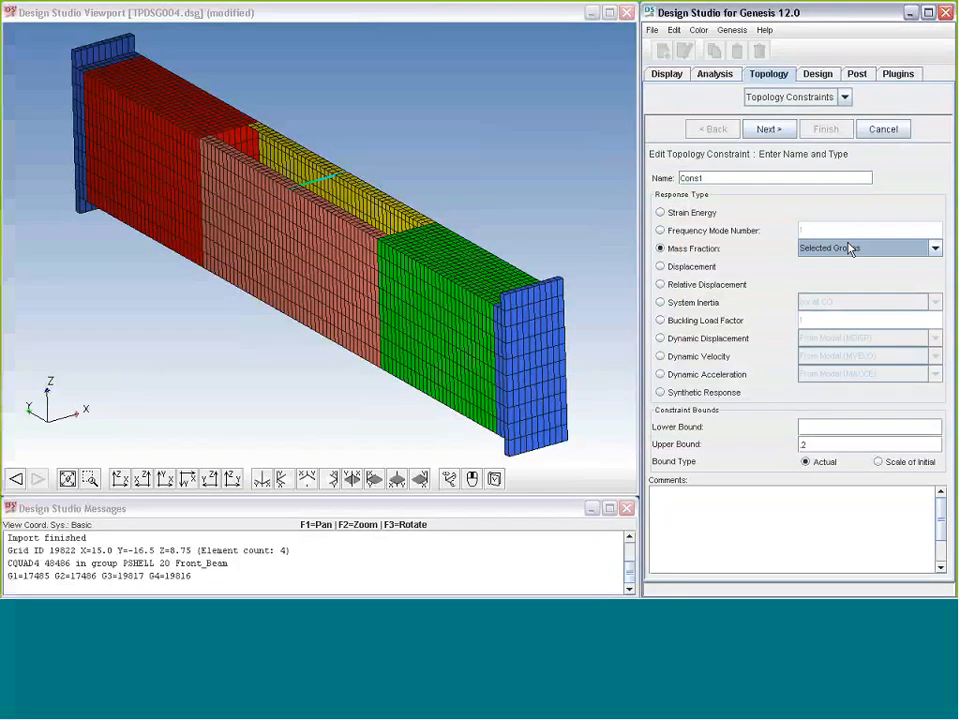
Step: Assign the Back_Beam, Front_Beam, Right_Support and Left_Support groups to the mass fraction constraint and finish it
left_click(767, 129)
left_click(730, 216)
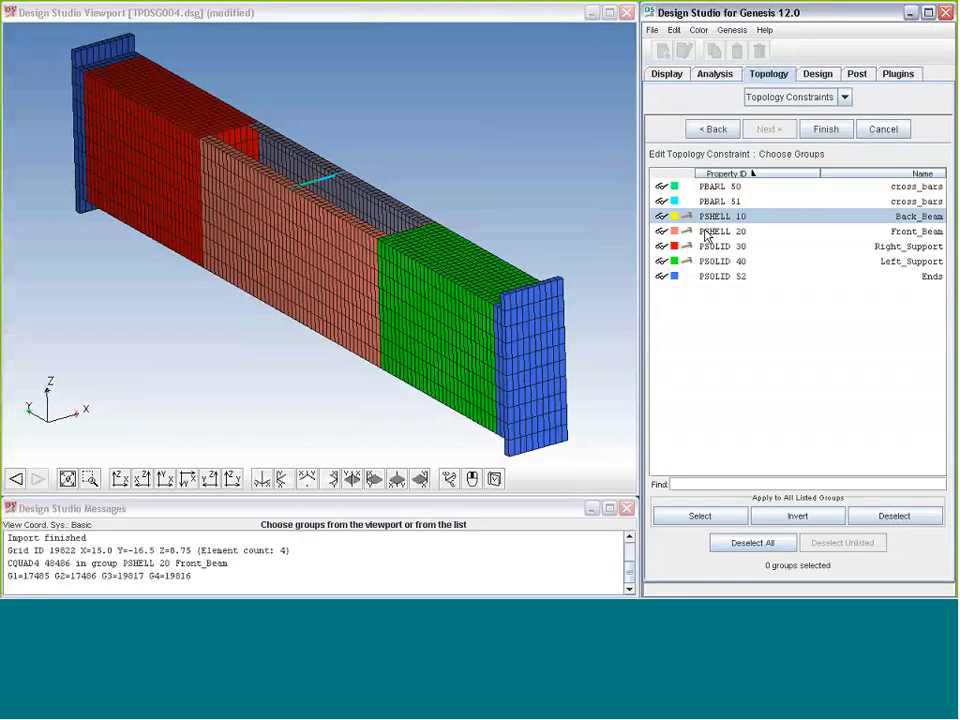
left_click(724, 261, "shift")
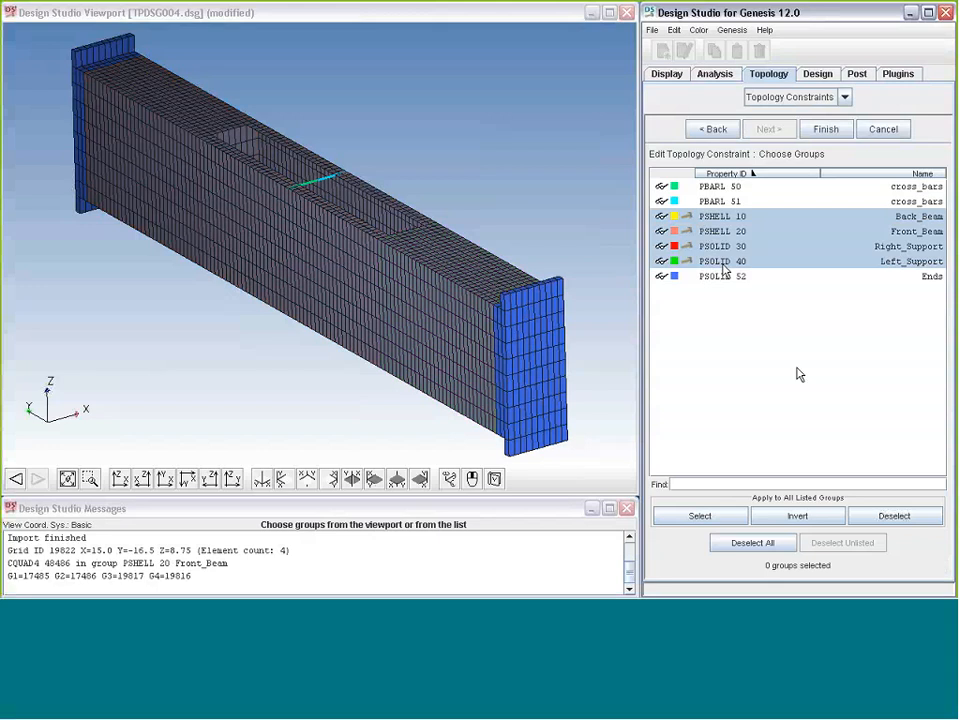
left_click(836, 130)
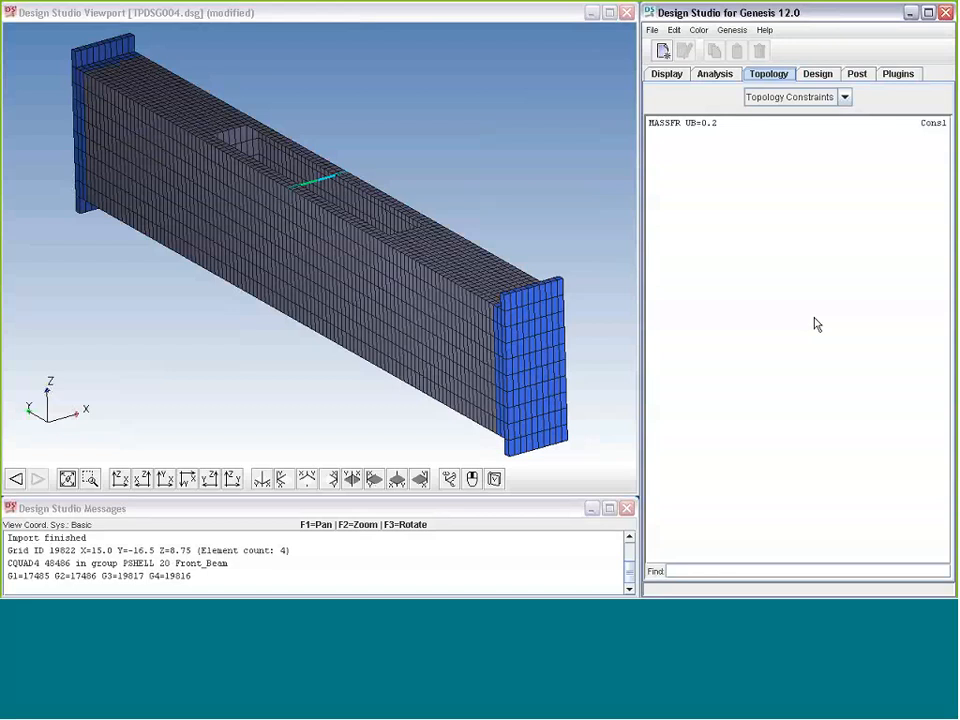
Step: Import the punch results file TPDSG004_1_dsgDENS16.pch from the topology folder with all result types, loadcases and modes
left_click(734, 31)
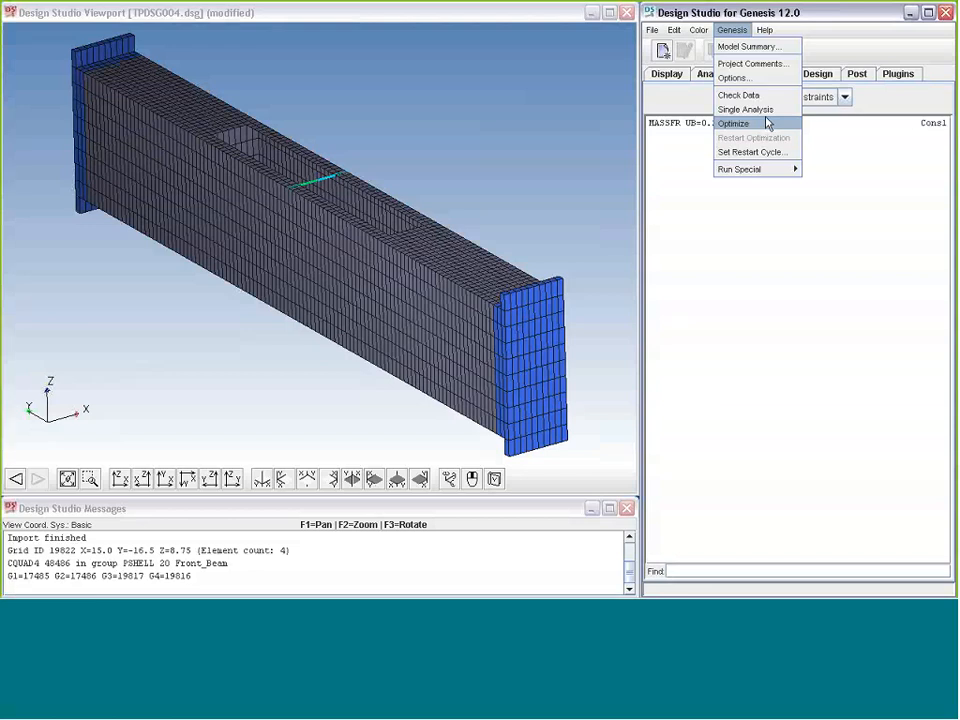
mouse_move(653, 32)
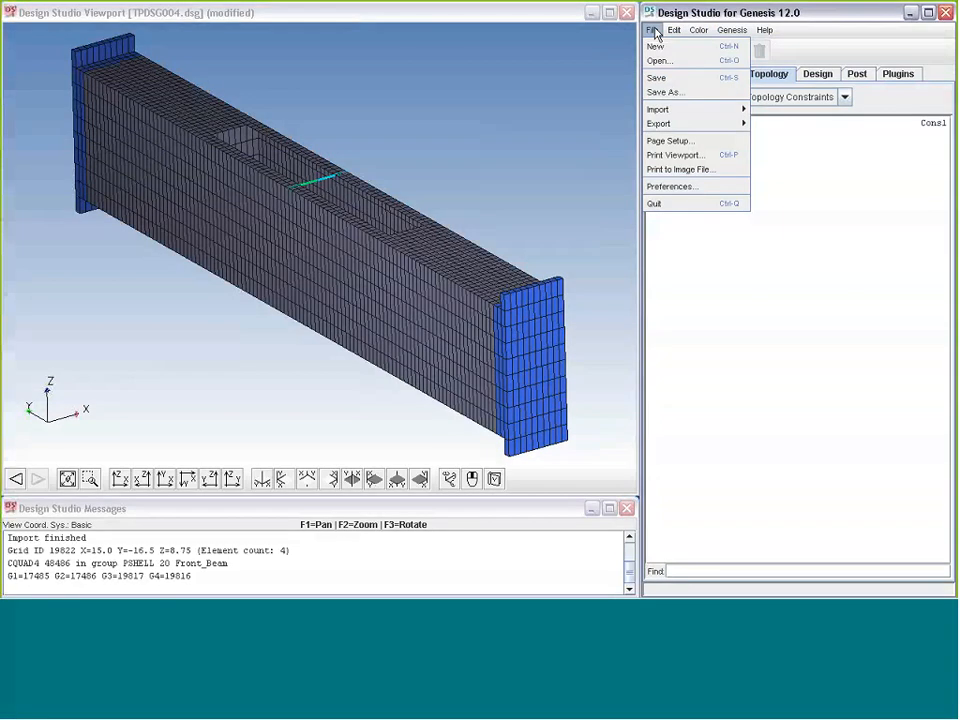
mouse_move(664, 126)
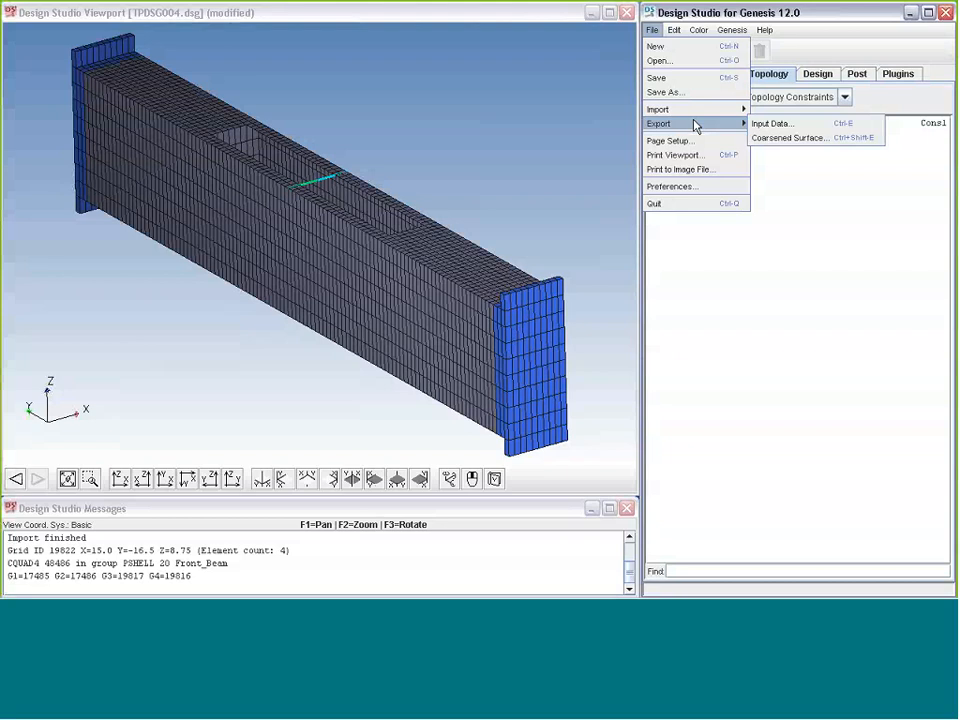
mouse_move(697, 113)
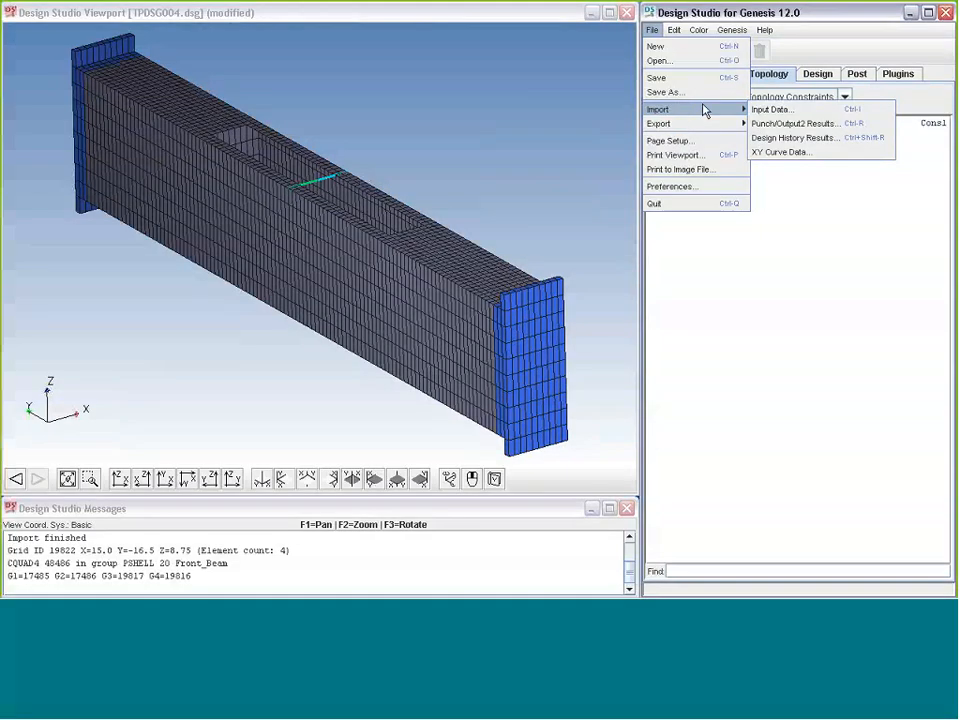
left_click(803, 125)
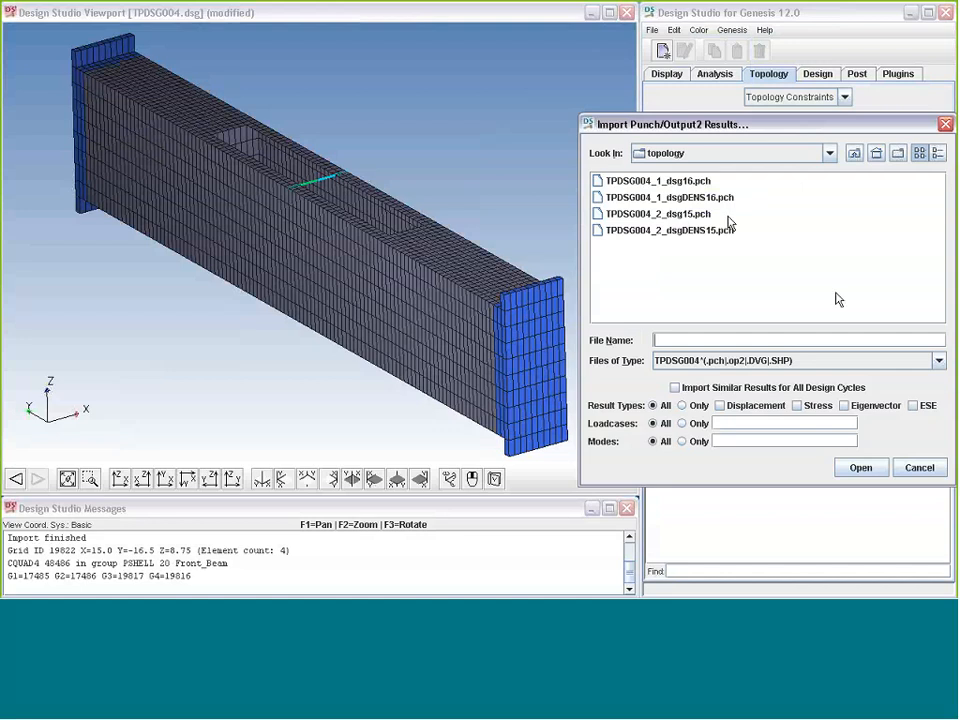
left_click(702, 198)
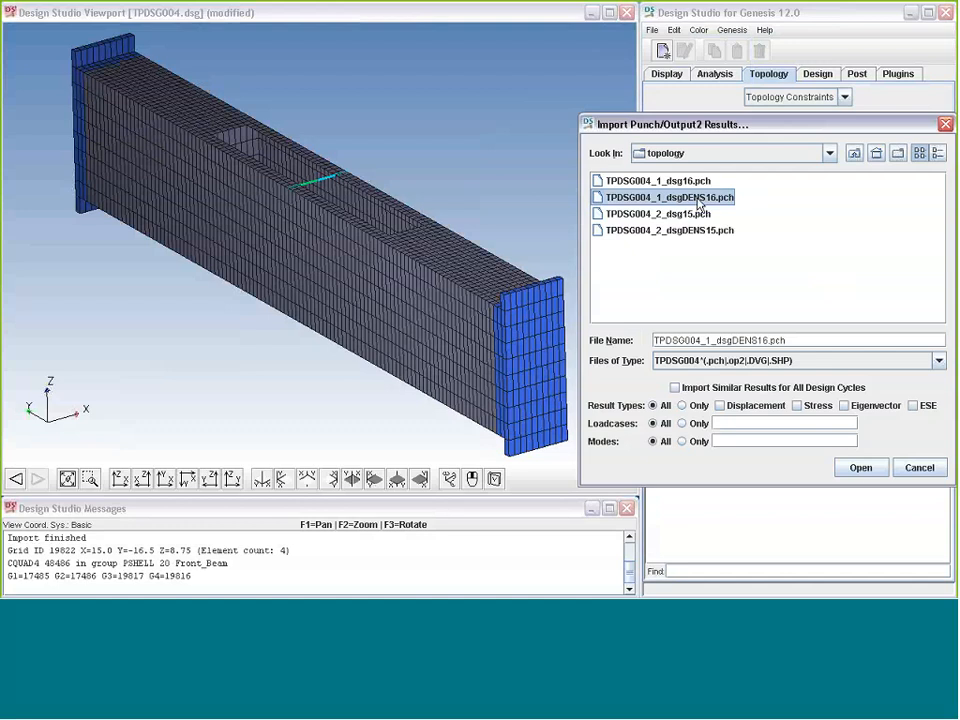
left_click(860, 467)
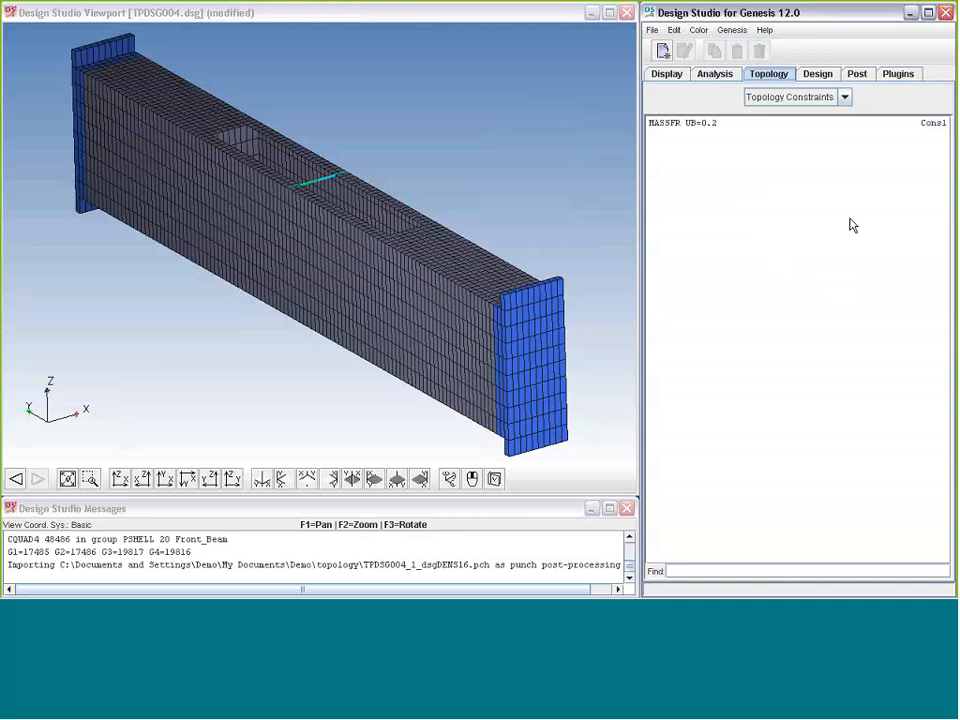
Step: Color the mesh with the Cyc 16 Topology Result as filled elements and inspect the beam's density distribution from several angles
left_click(857, 76)
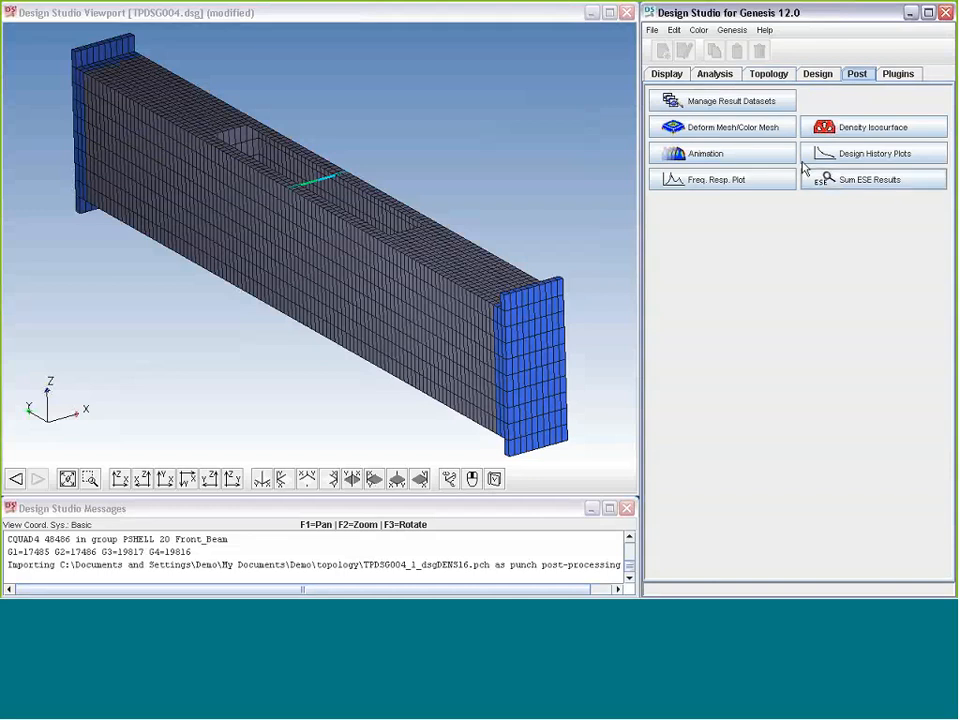
left_click(746, 132)
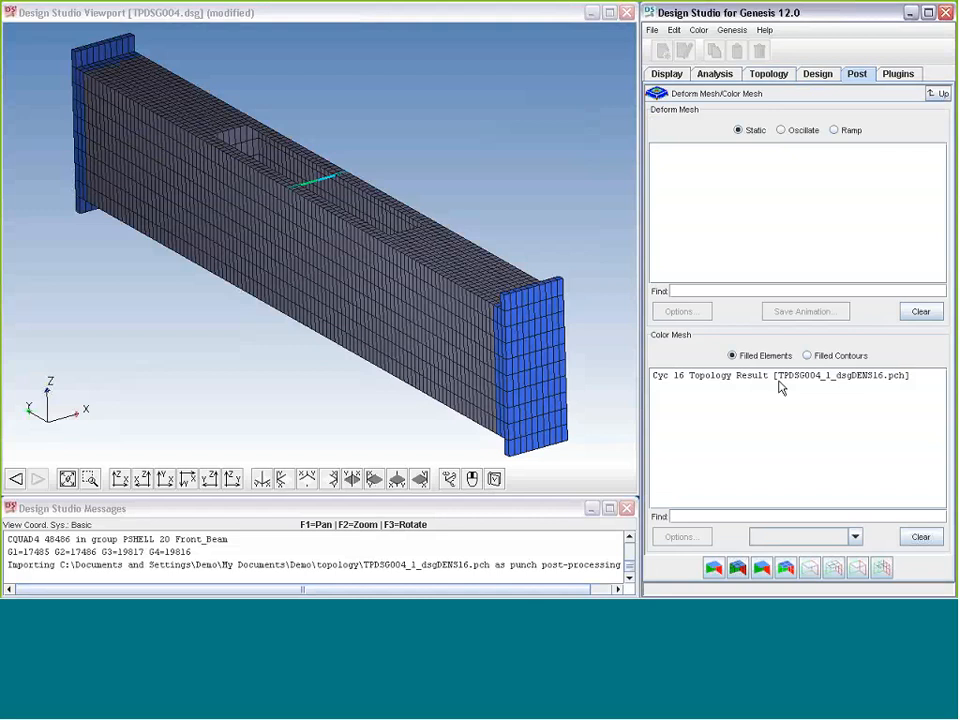
left_click(768, 377)
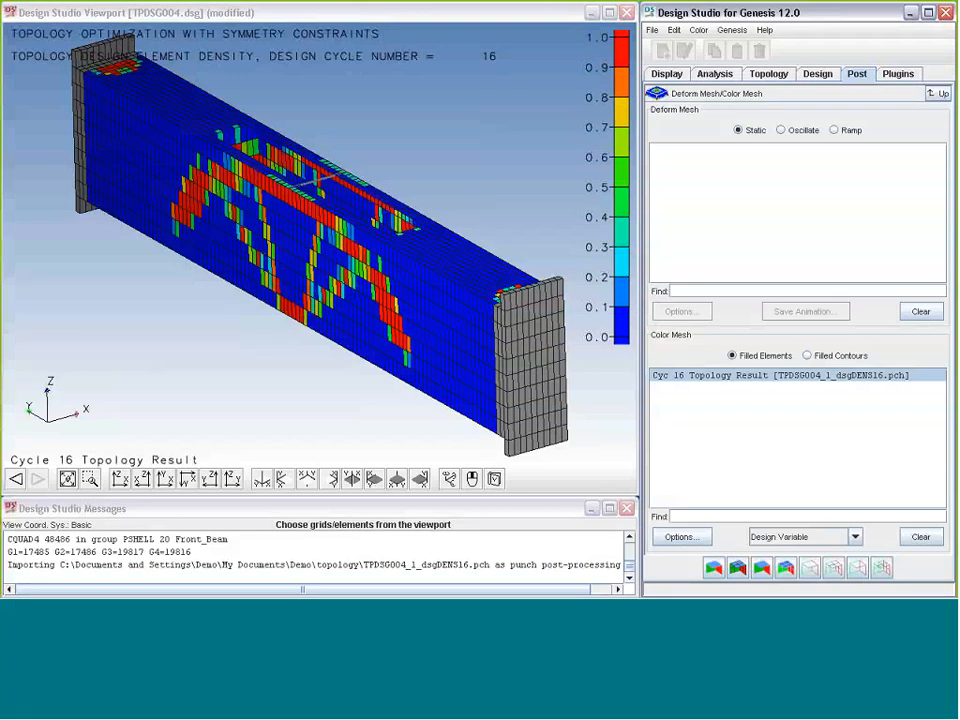
left_click(309, 274)
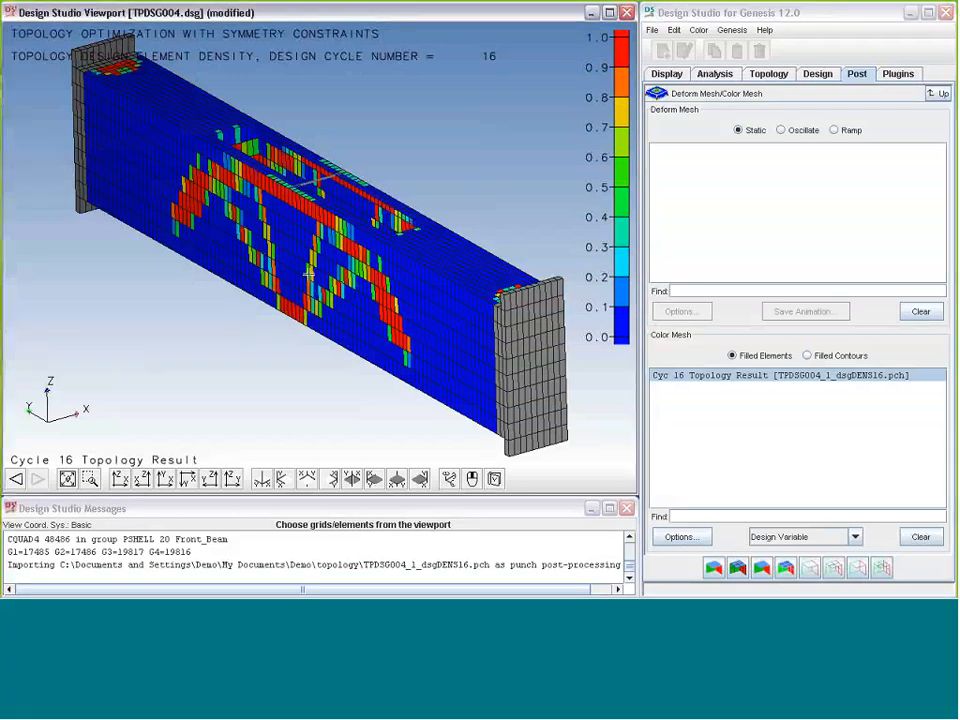
middle_click_drag(309, 274, 367, 284)
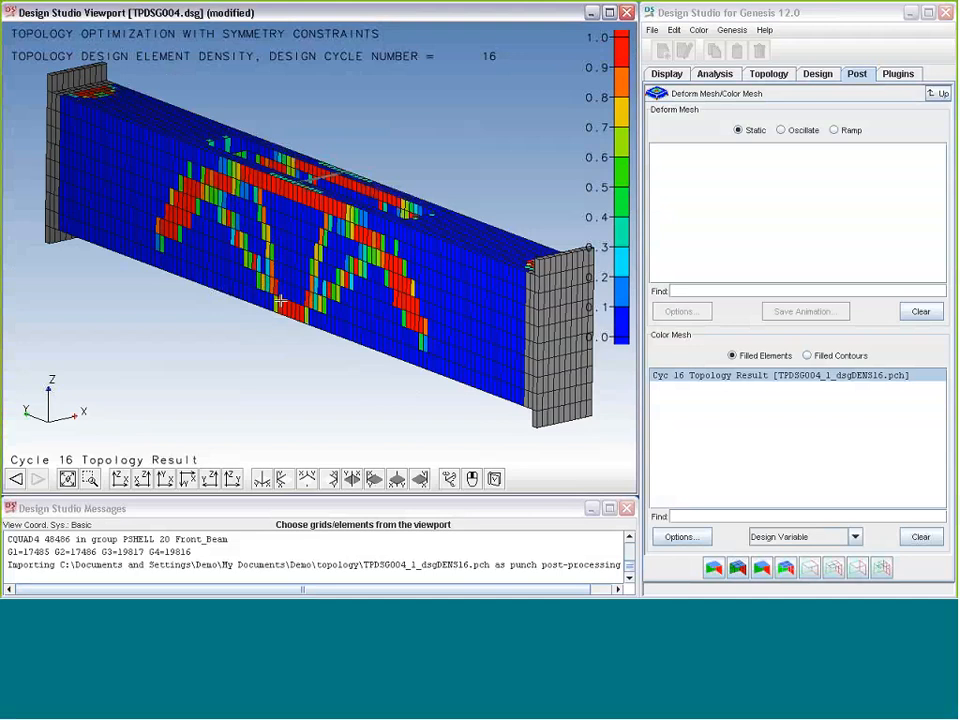
middle_click_drag(365, 345, 383, 349)
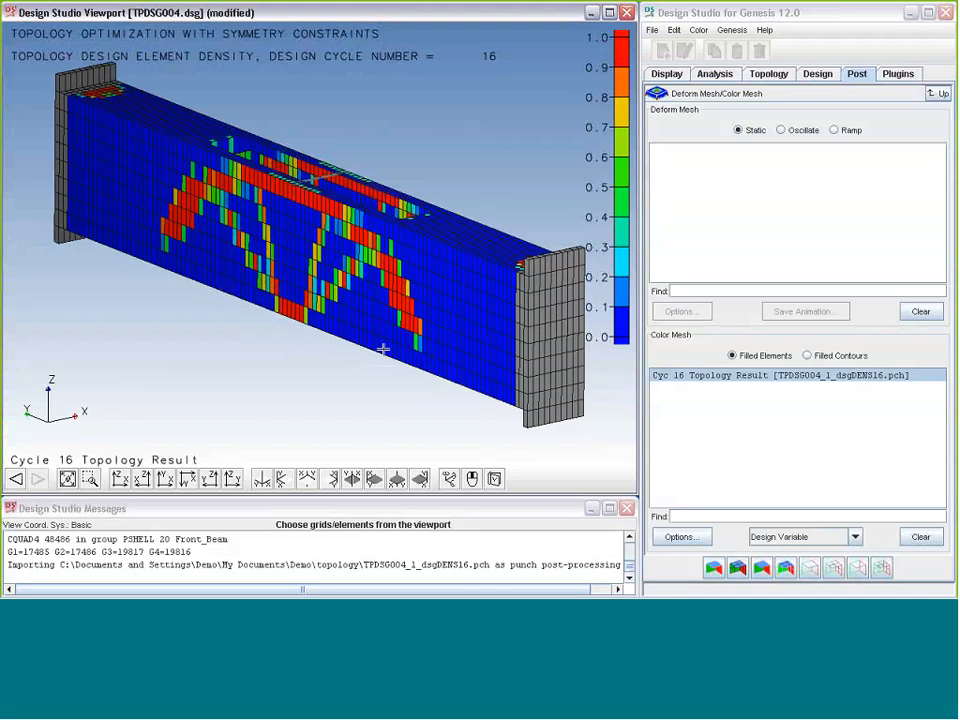
middle_click_drag(383, 349, 478, 298)
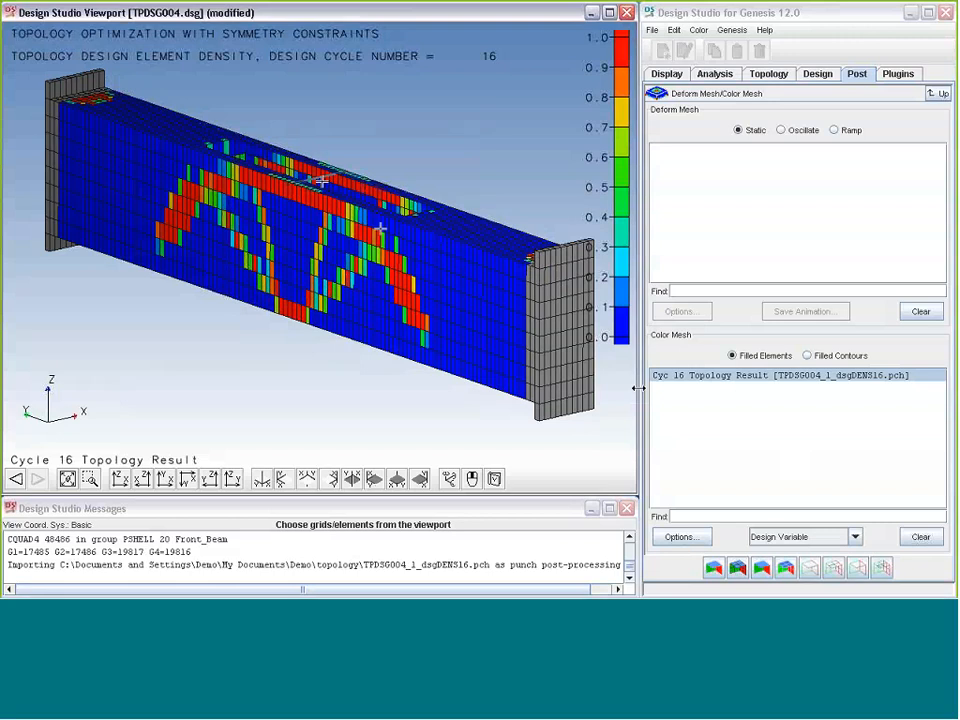
middle_click_drag(286, 172, 394, 326)
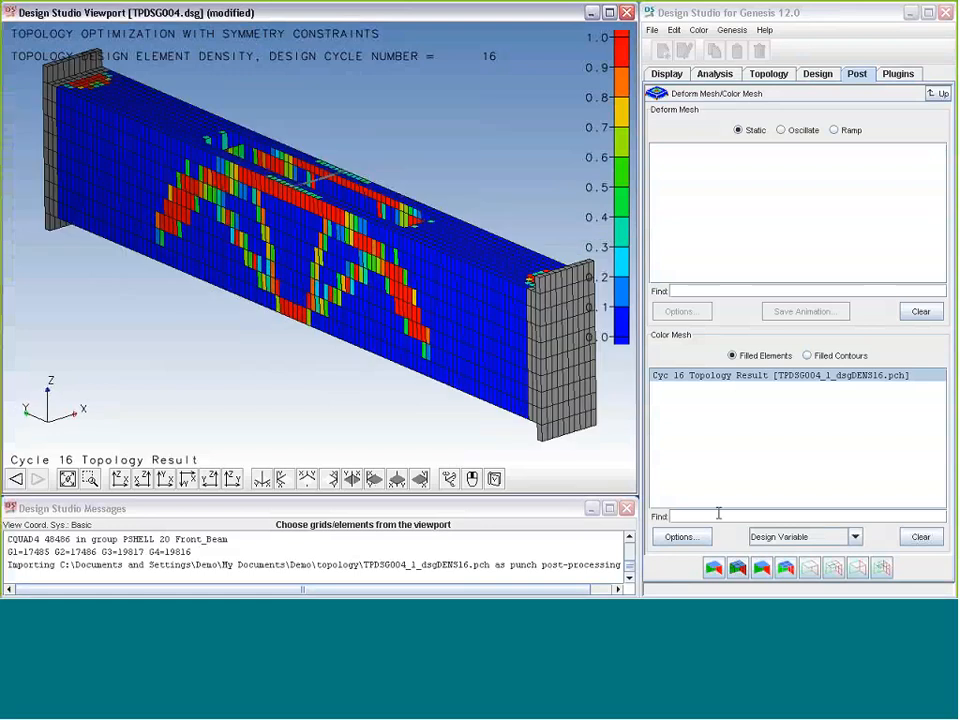
Step: Mask the low-density elements with a lower cutoff of 0.31, inspect the remaining structure, and close the color mesh options
left_click(677, 538)
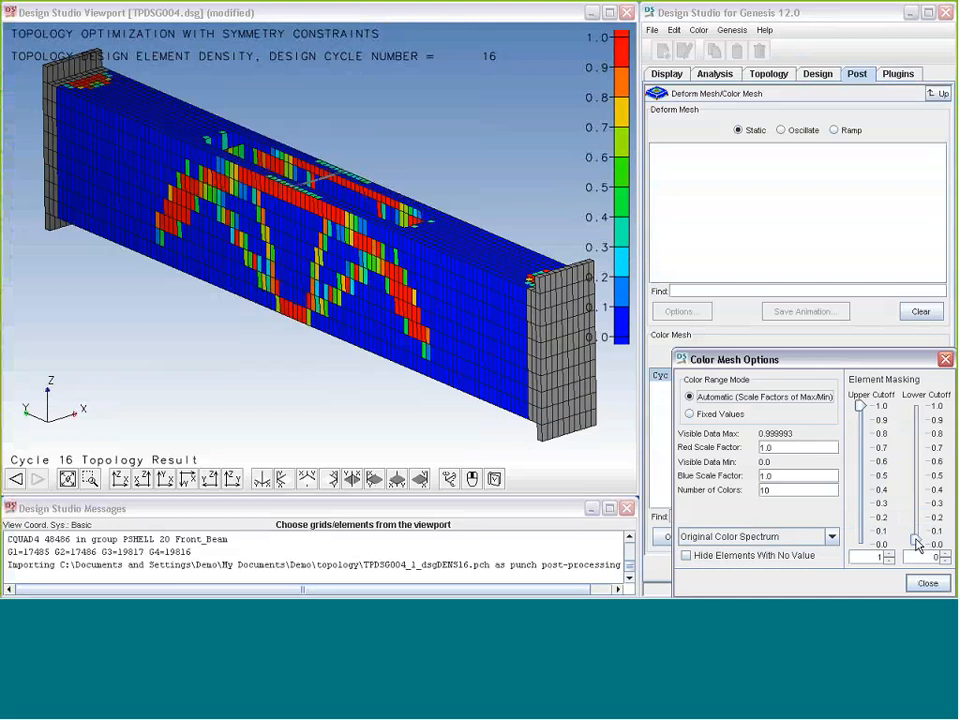
left_click_drag(917, 541, 917, 504)
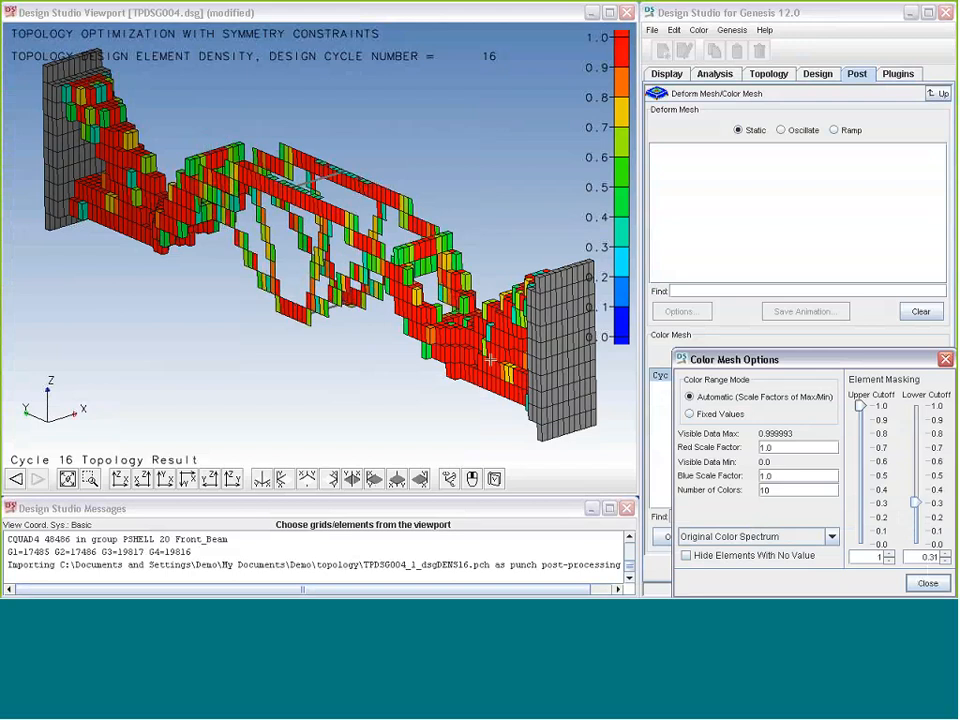
middle_click_drag(368, 270, 322, 176)
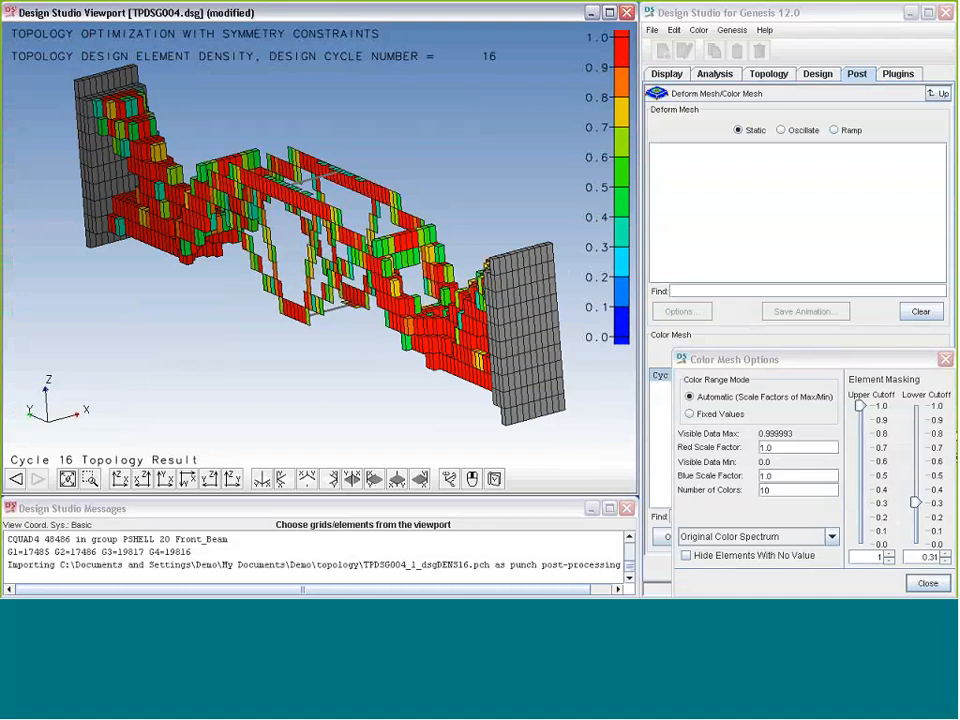
left_click(928, 583)
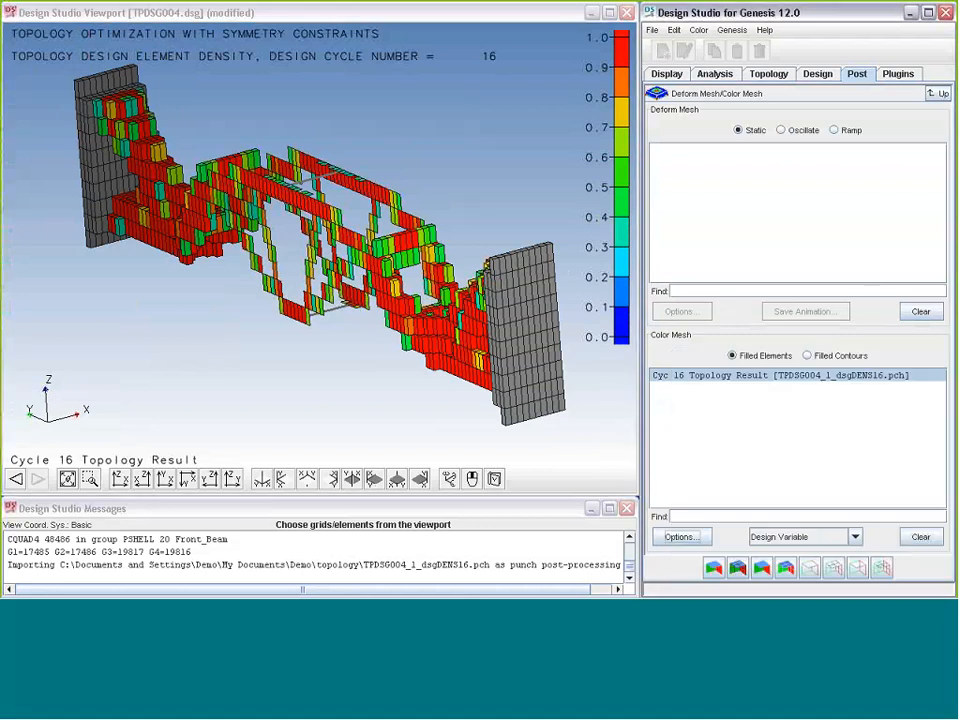
Step: Replace the color mesh with a density isosurface of the Cyc 16 Topology Result and inspect the structure from several angles
left_click(938, 93)
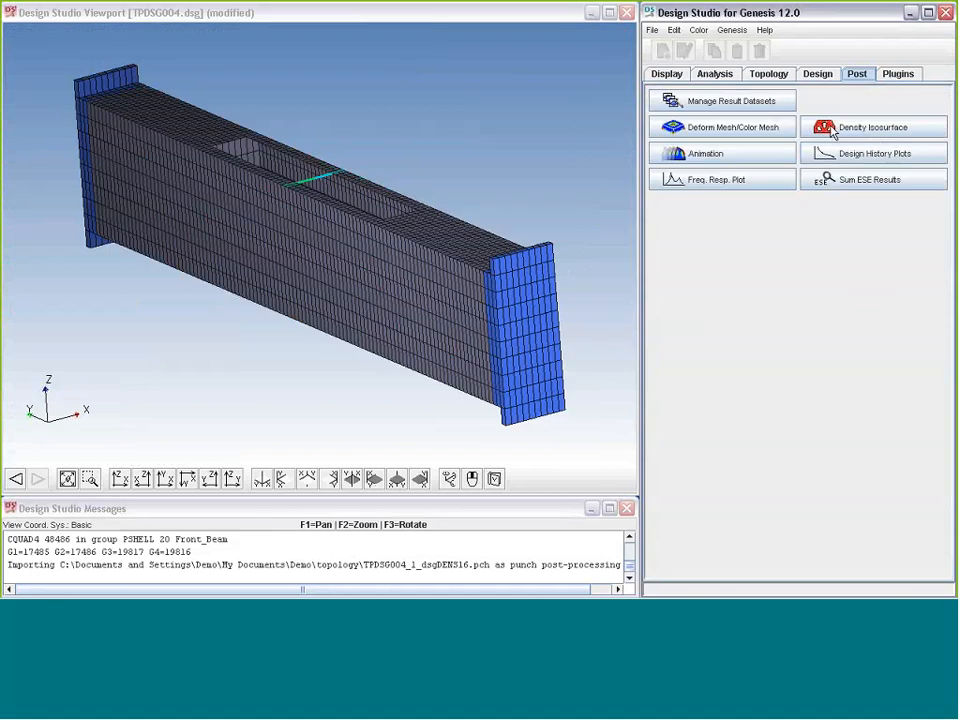
left_click(832, 130)
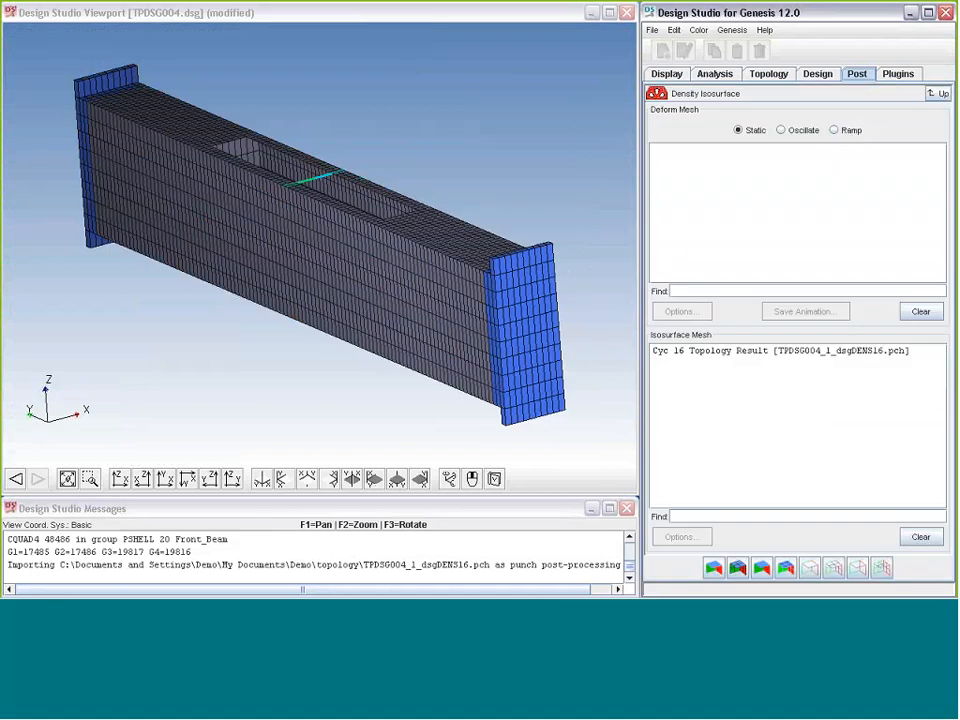
left_click(842, 352)
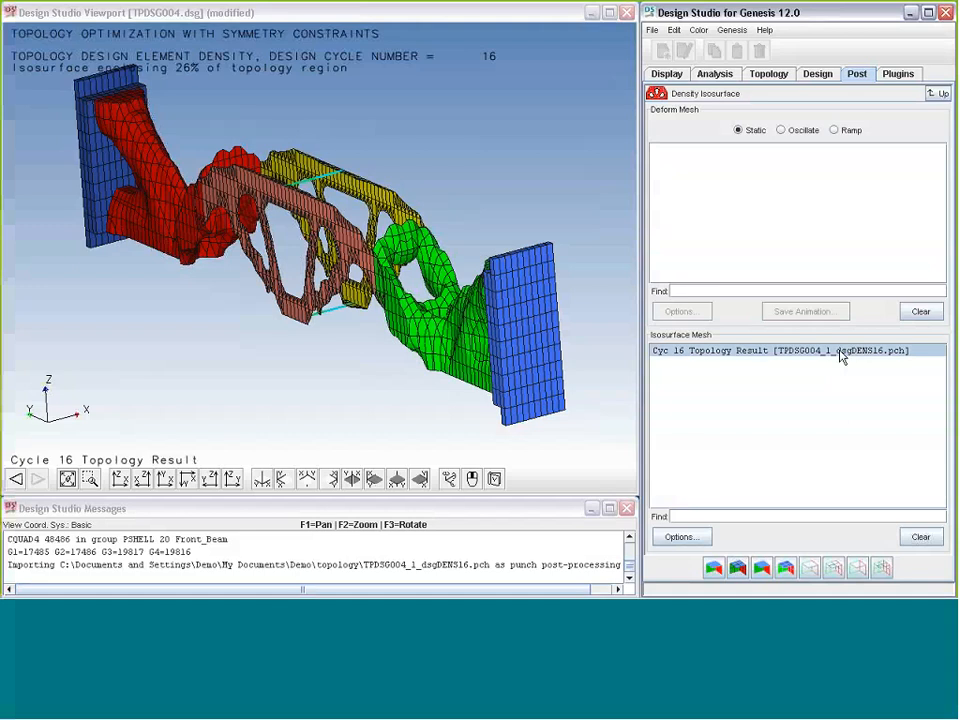
left_click(523, 345)
key("F3")
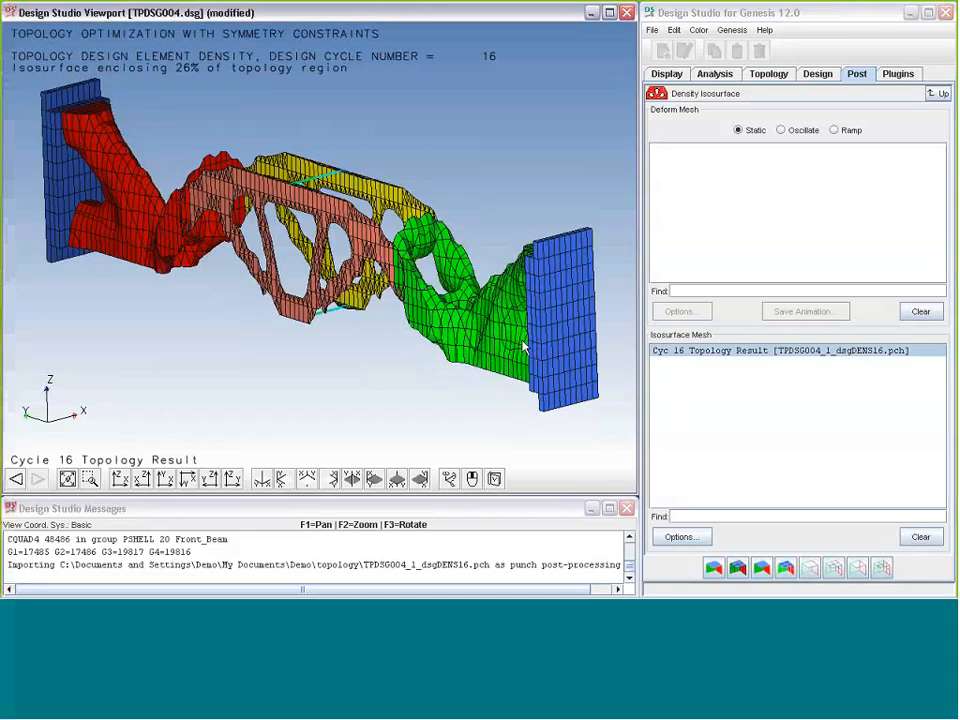
key("F3")
left_click_drag(523, 350, 472, 345)
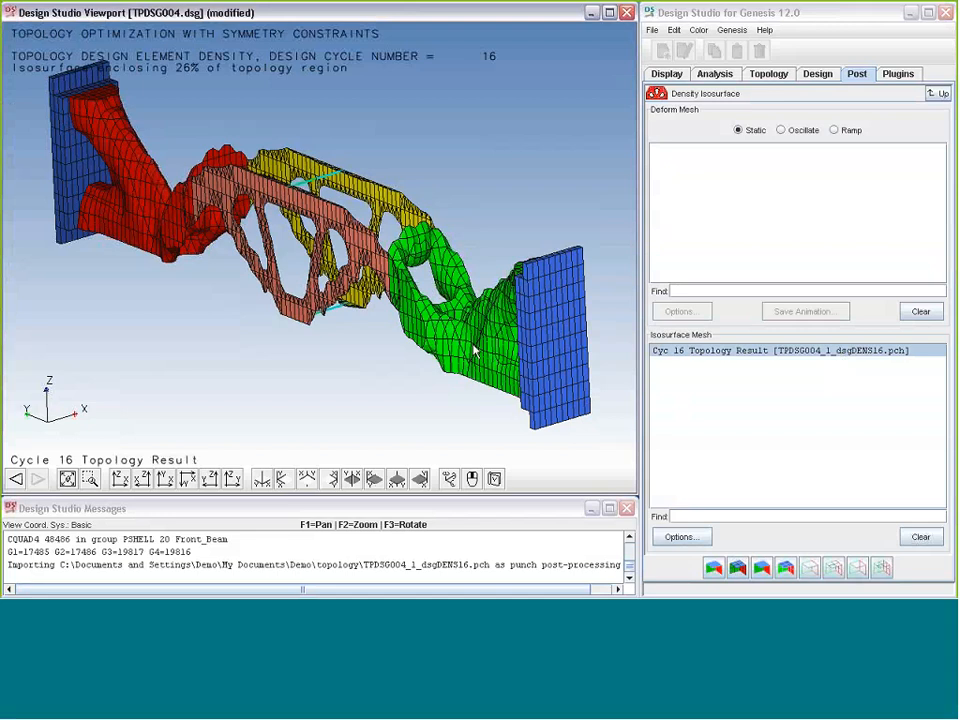
left_click_drag(475, 350, 434, 344)
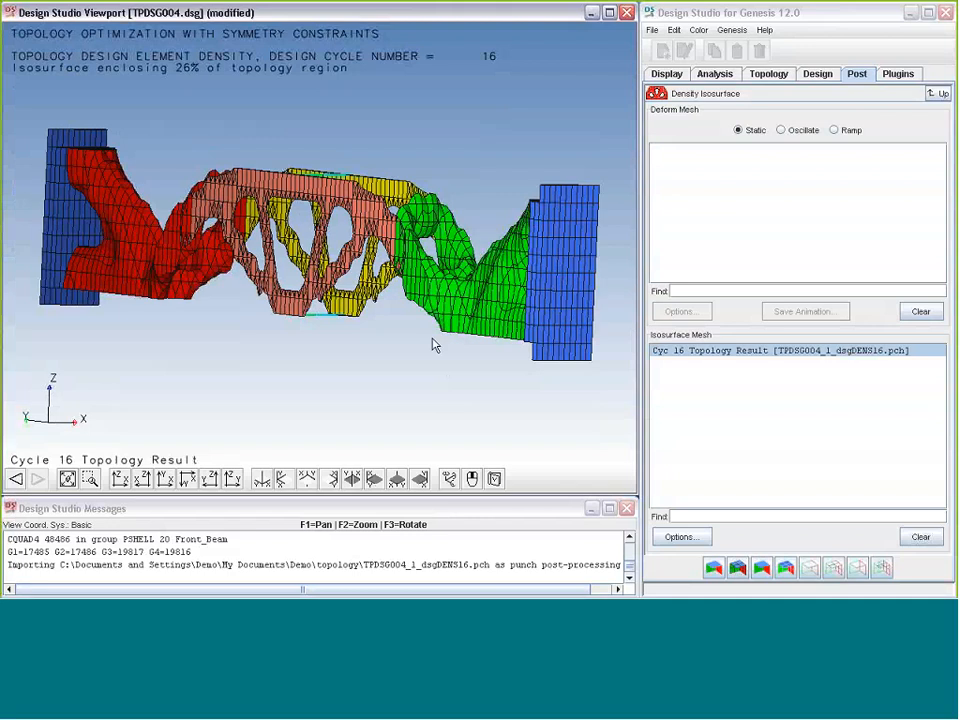
left_click_drag(434, 344, 450, 340)
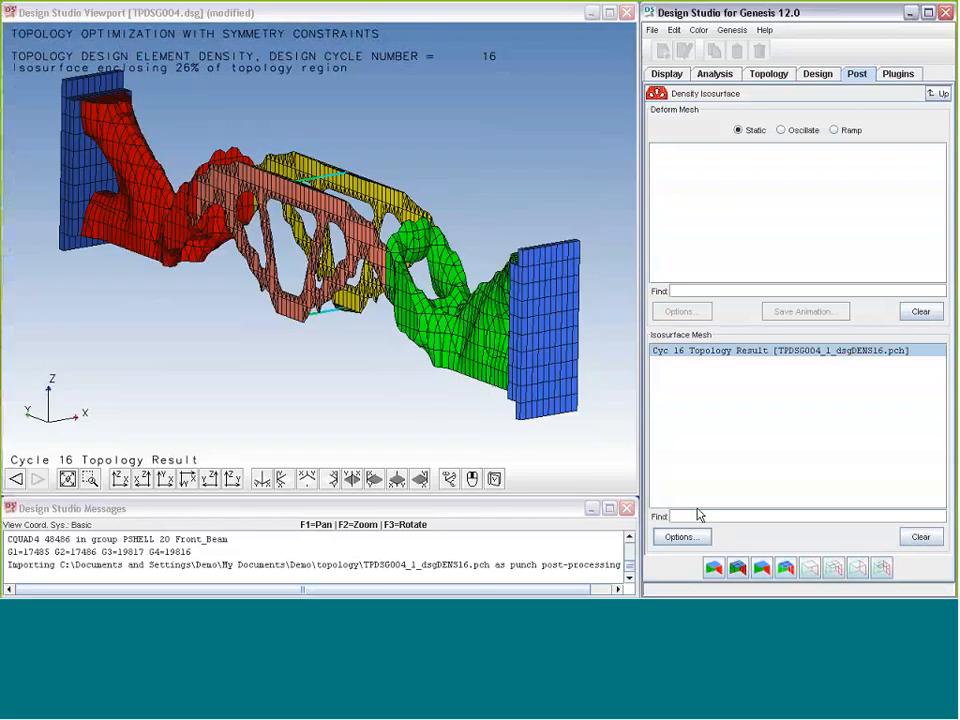
Step: Lower the isosurface value to 0.21 and show the topology region around the structure
left_click(681, 537)
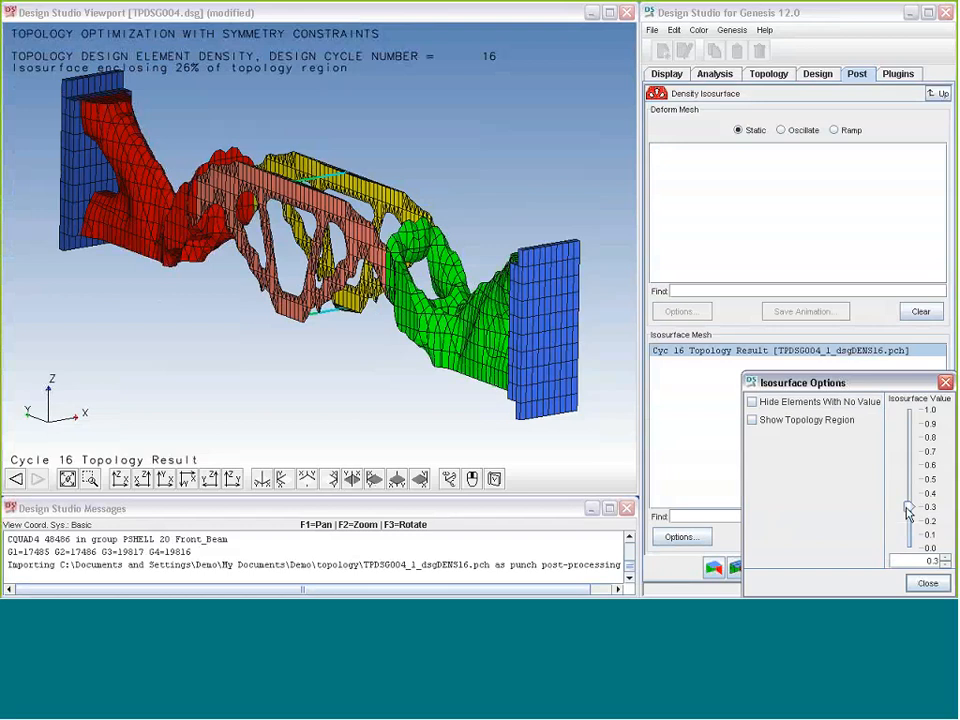
mouse_move(908, 512)
left_mouse_down()
mouse_move(910, 487)
mouse_move(909, 560)
mouse_move(910, 527)
left_mouse_up()
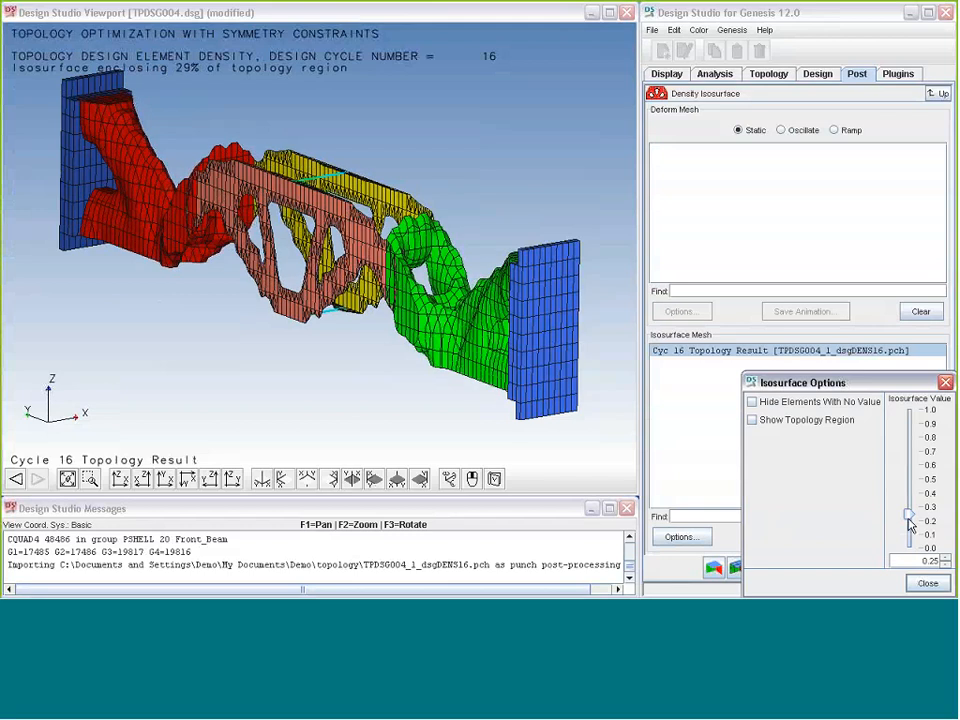
left_click_drag(909, 520, 909, 524)
left_click(753, 420)
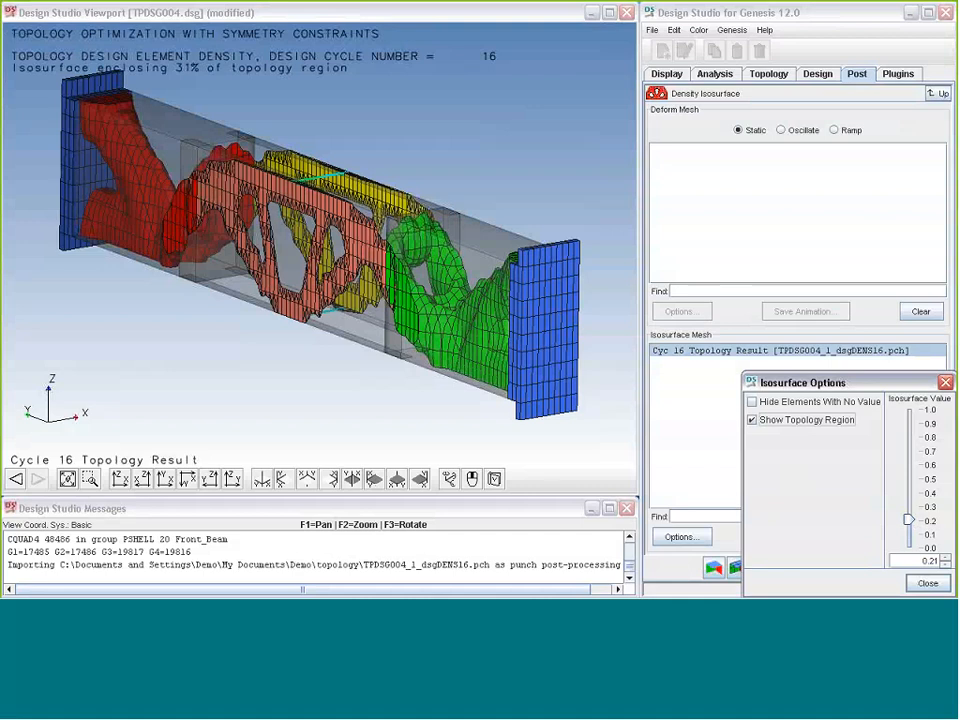
middle_click_drag(440, 296, 803, 291)
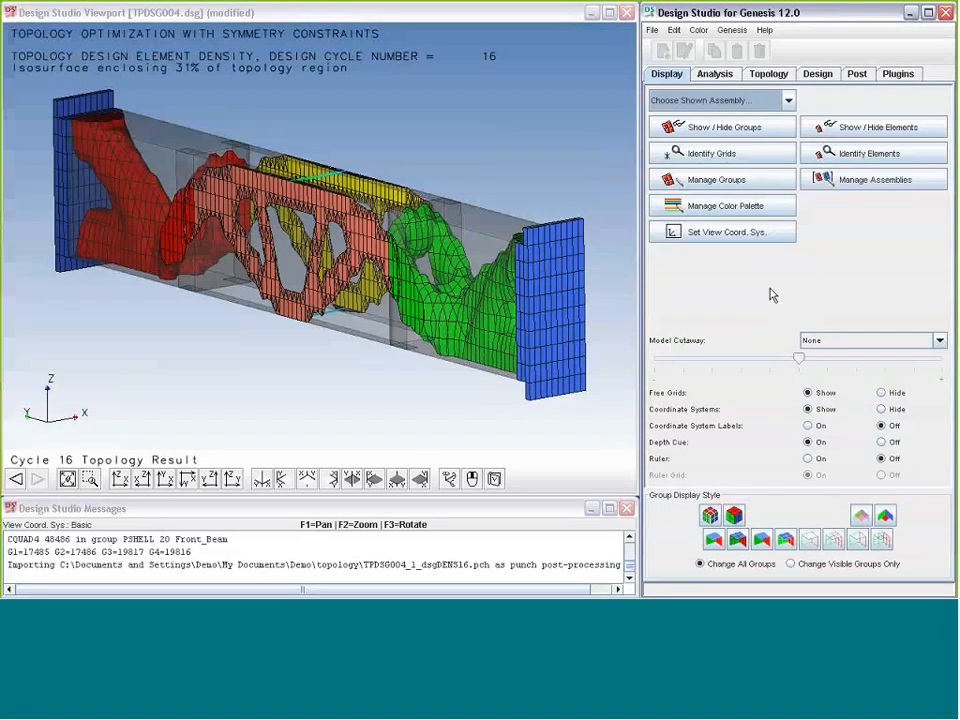
Step: Cut the model away along the Z axis with the + side hidden and shift the cut plane toward the negative side
left_click(831, 341)
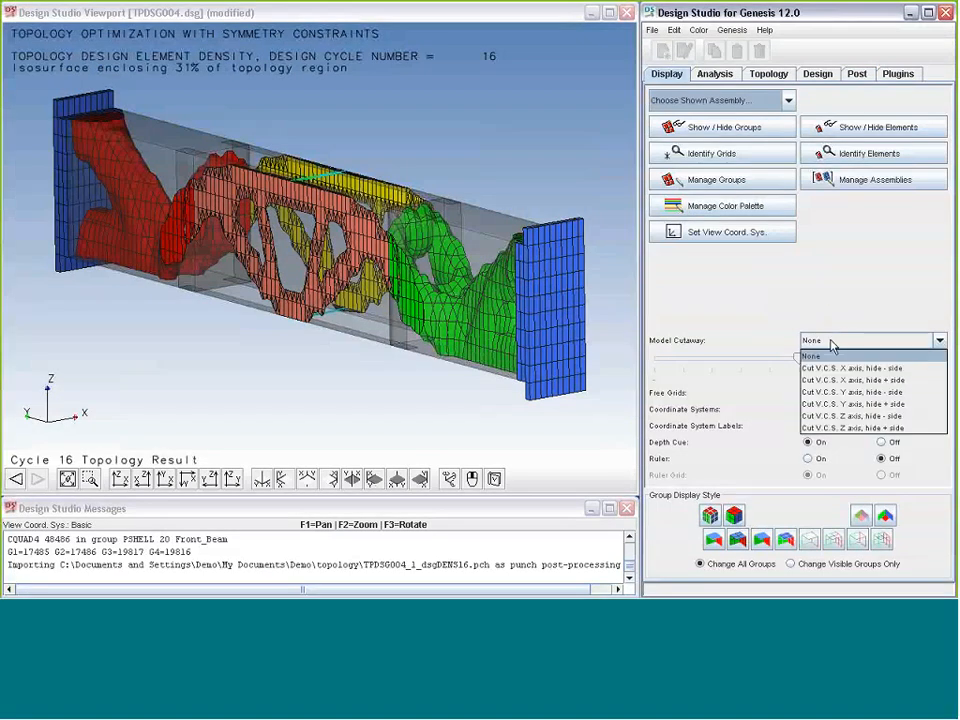
left_click(855, 428)
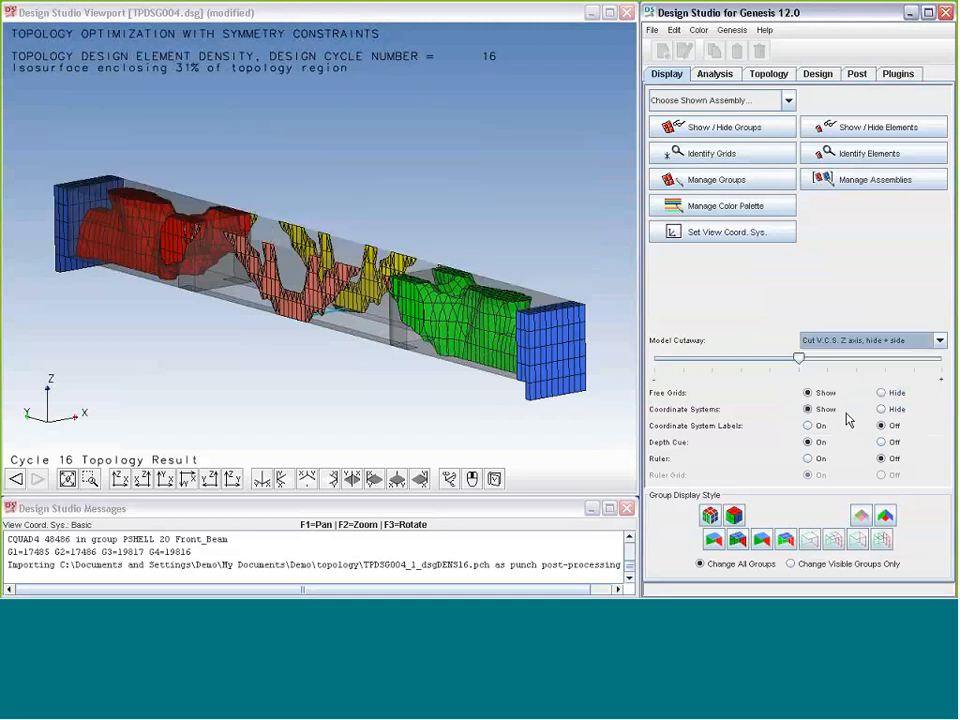
middle_click_drag(521, 334, 535, 385)
left_click_drag(799, 358, 742, 358)
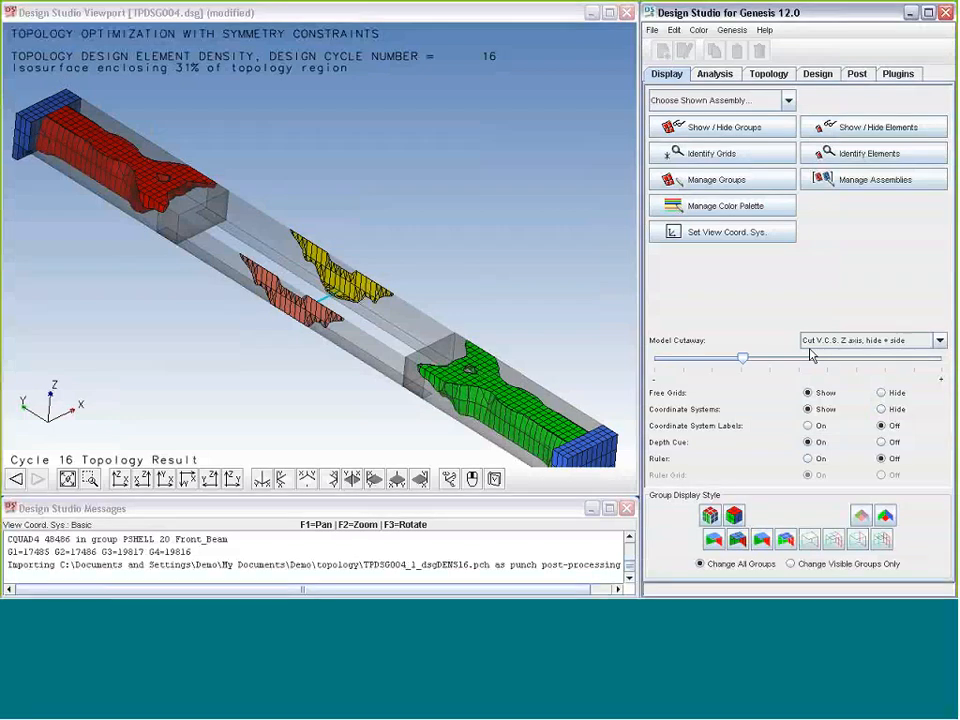
Step: Change the model cutaway to the Y axis with the - side hidden and shift the cut plane toward the negative side
left_click(860, 340)
left_click(848, 392)
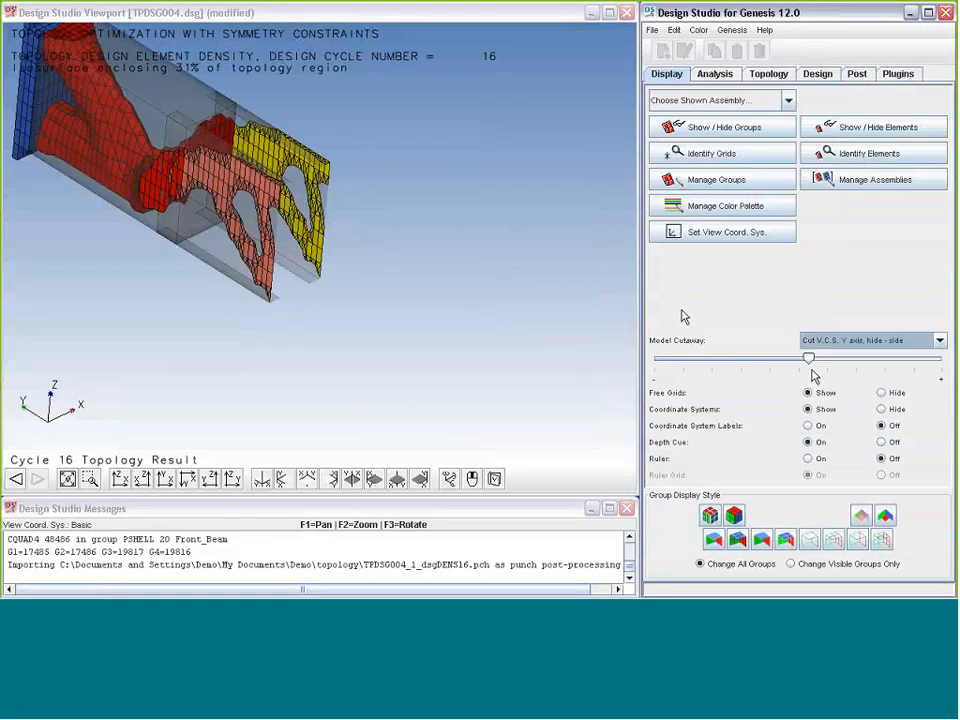
left_click_drag(810, 360, 745, 358)
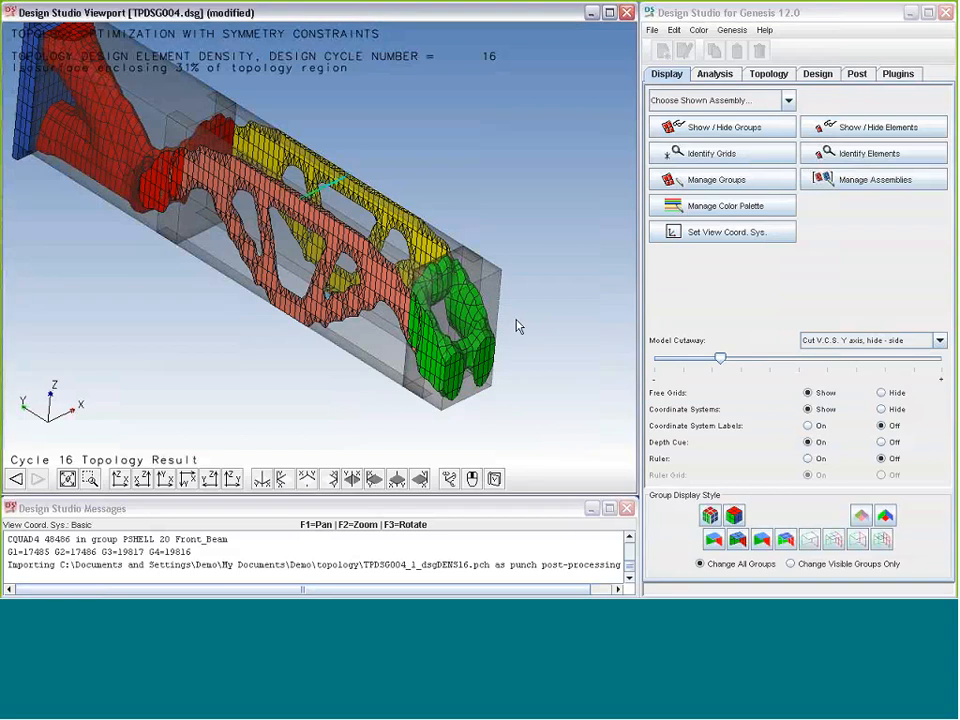
left_click_drag(518, 326, 490, 300)
Step: Close the topology model and open SZDSG008.dat from the sizing folder in Design Studio
left_click(948, 12)
left_click(727, 330)
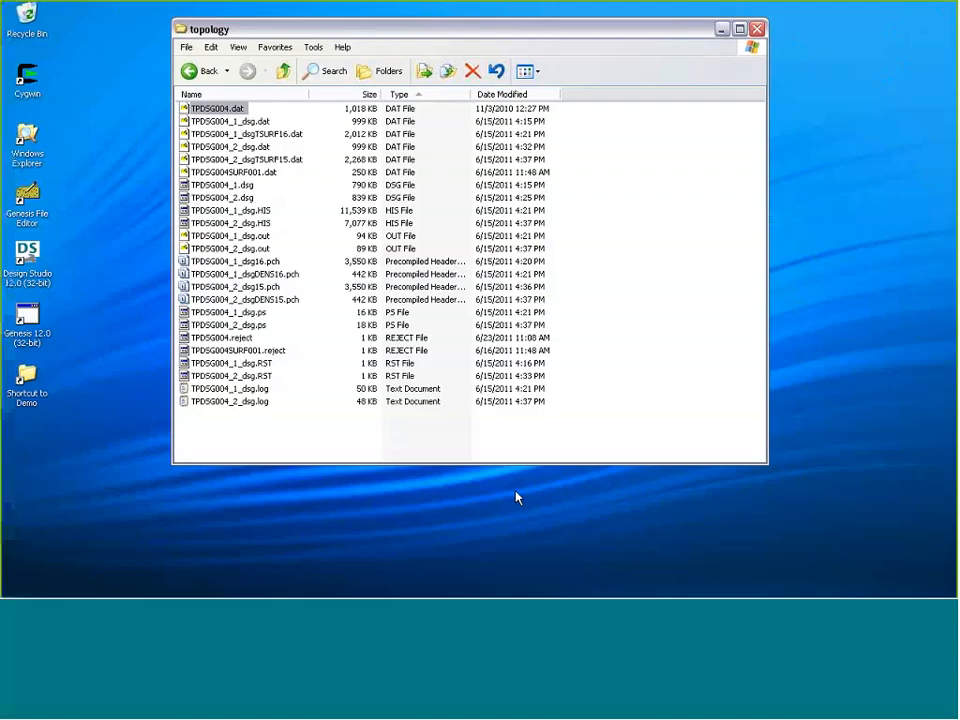
left_click(411, 590)
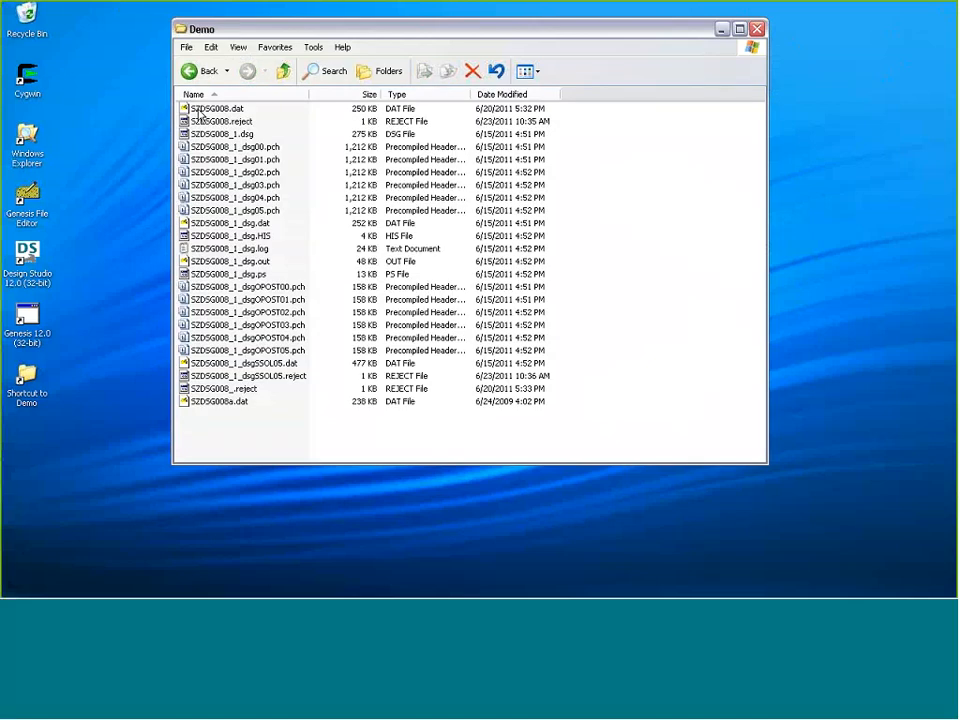
double_click(205, 109)
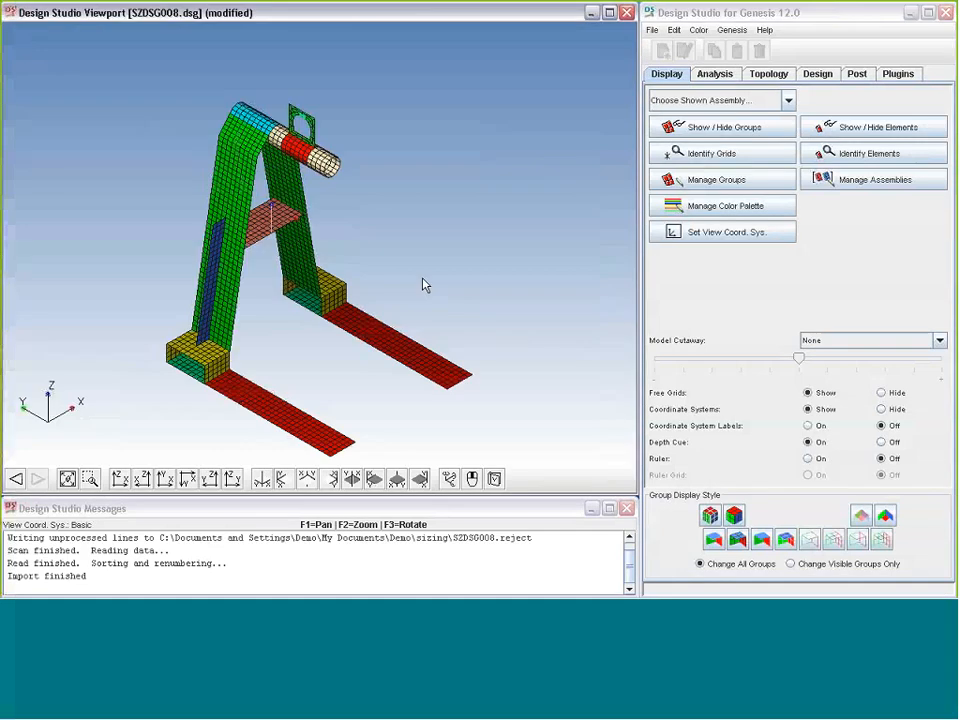
middle_click_drag(422, 279, 442, 279)
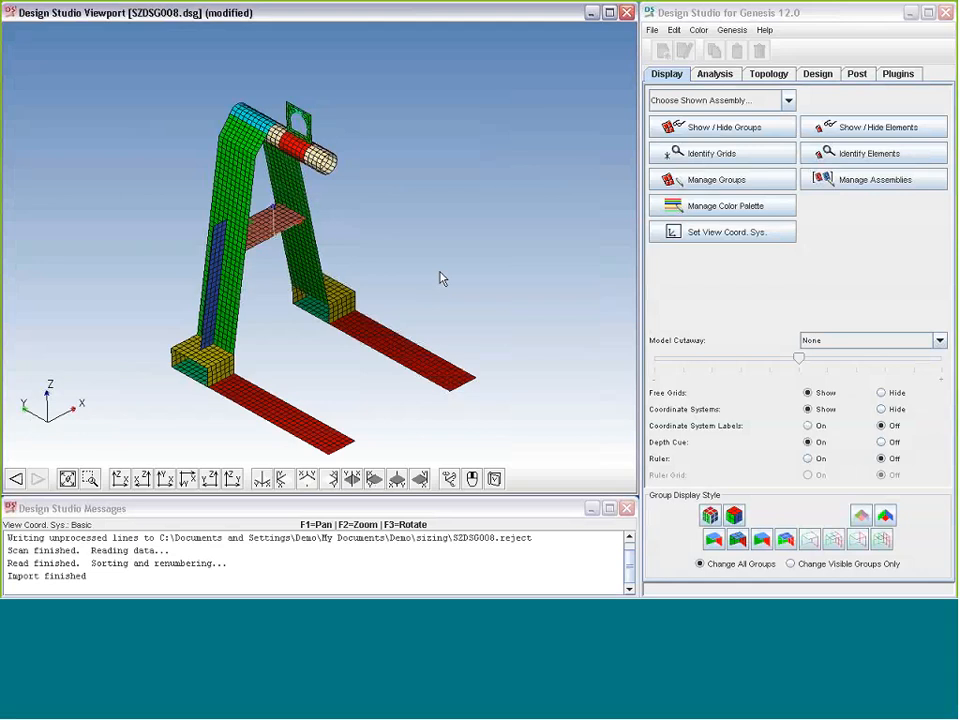
Step: Examine the loads of the static loadcase STAT ID=1 and the model's defined materials
left_click(712, 74)
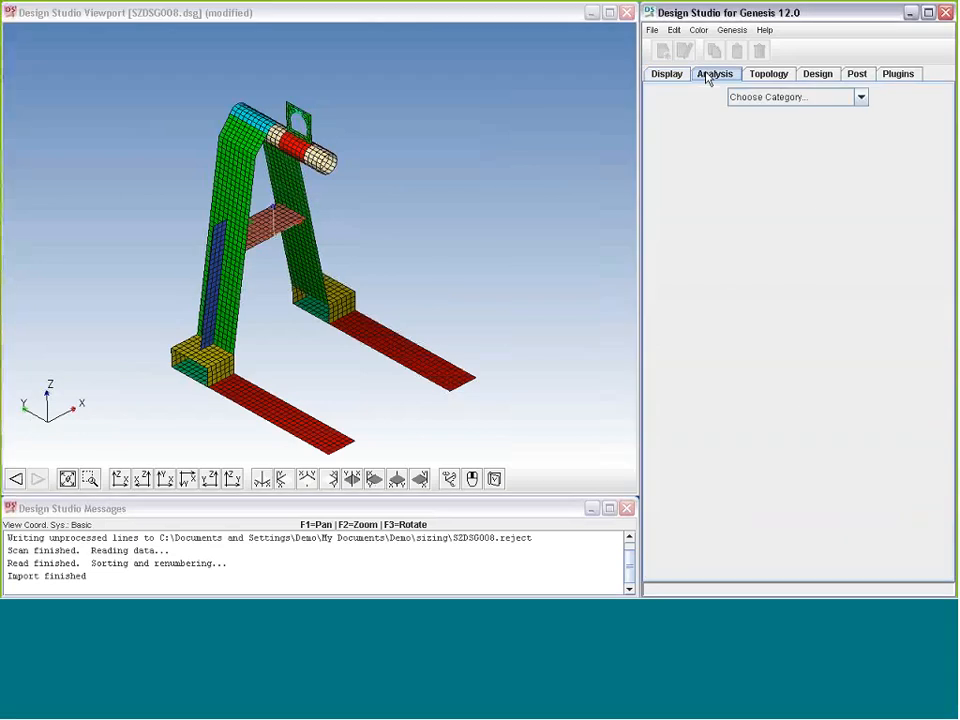
left_click(766, 97)
left_click(775, 195)
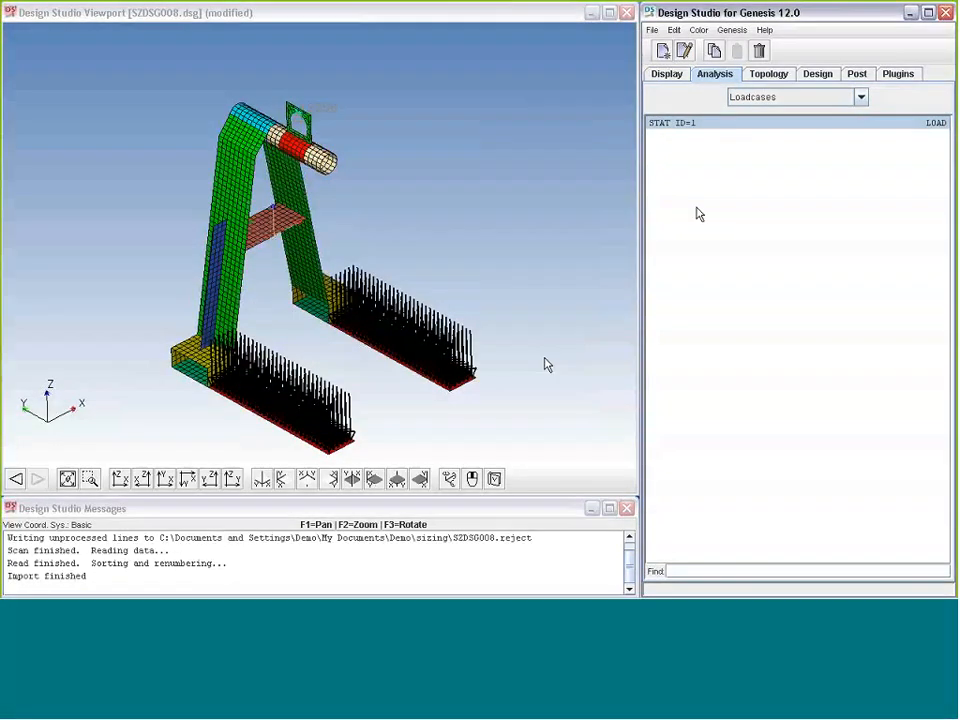
left_click(696, 124, "ctrl")
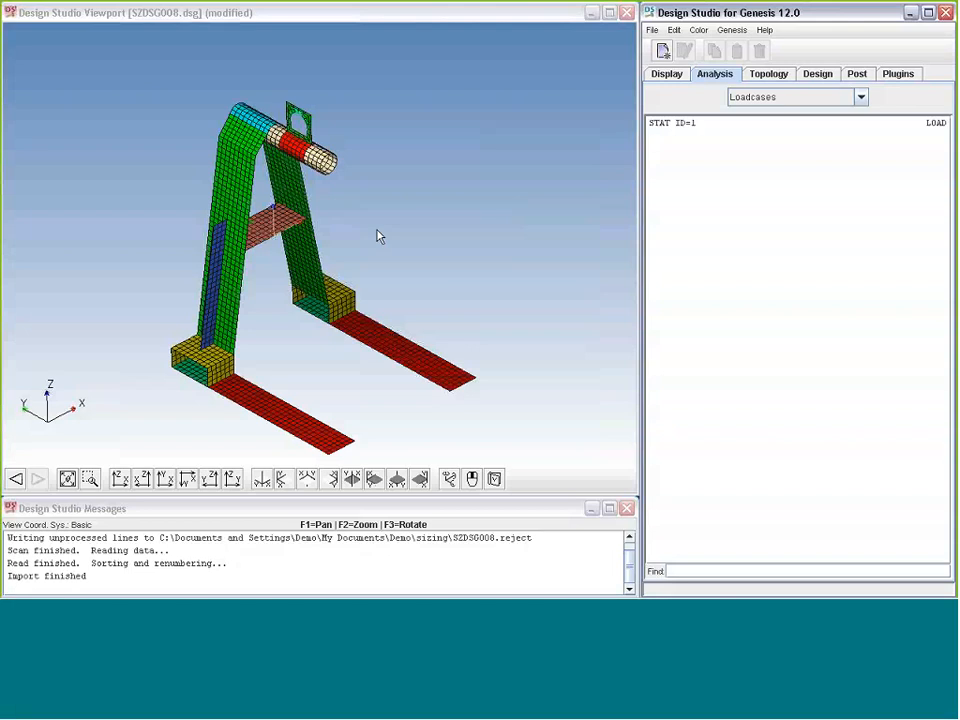
left_click_drag(332, 285, 346, 281)
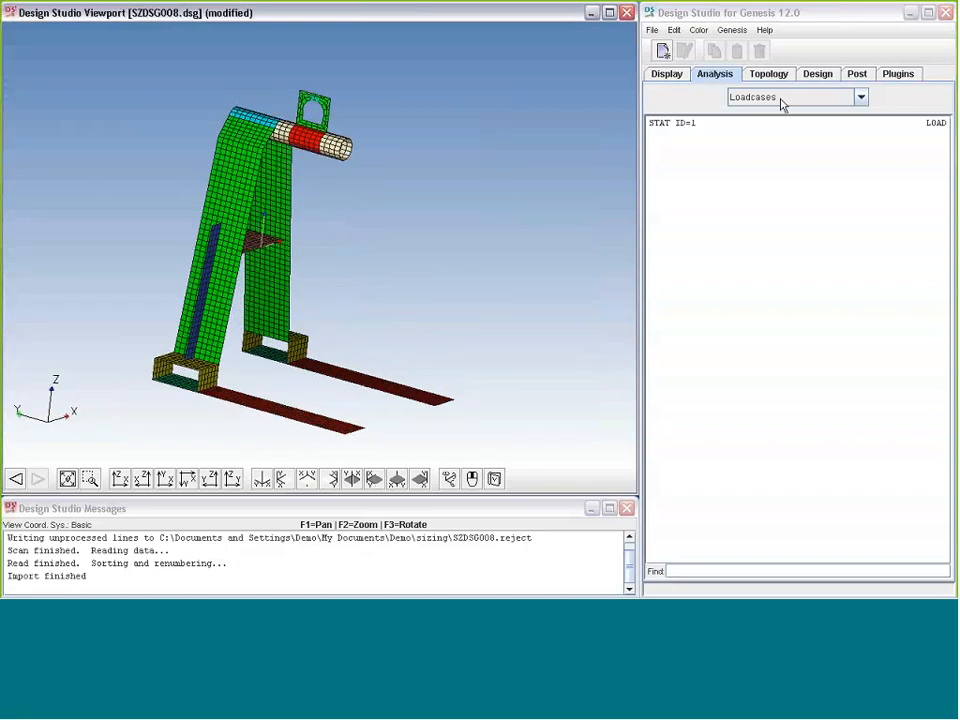
left_click(783, 100)
left_click(775, 221)
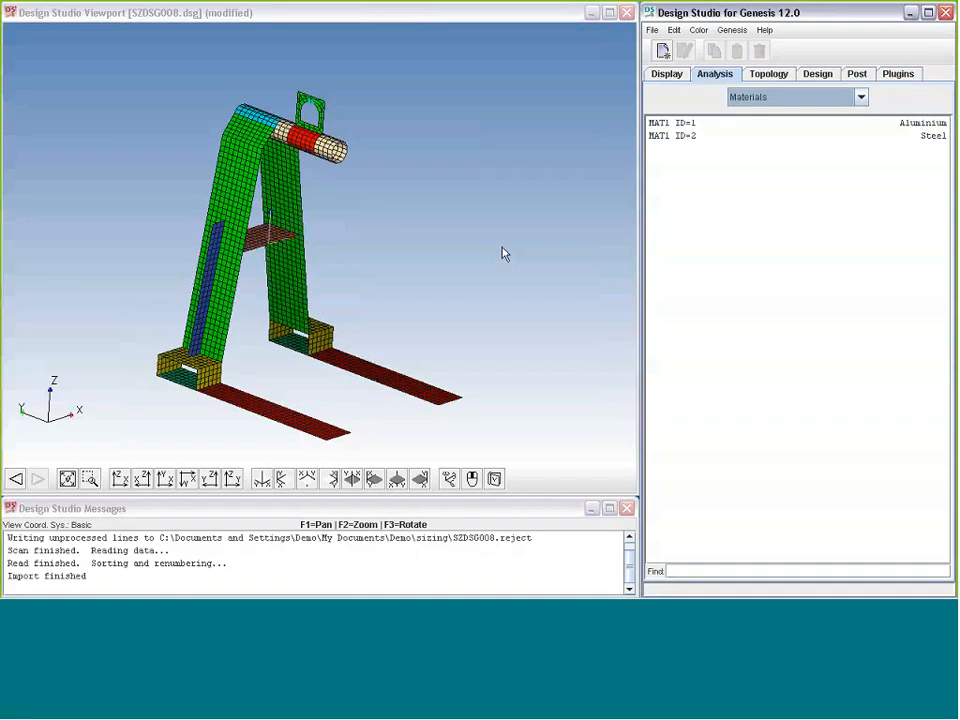
Step: Start a Quick Sizing Setup for the lifting fork model from the design quick setup trails
left_click(818, 75)
left_click(347, 271)
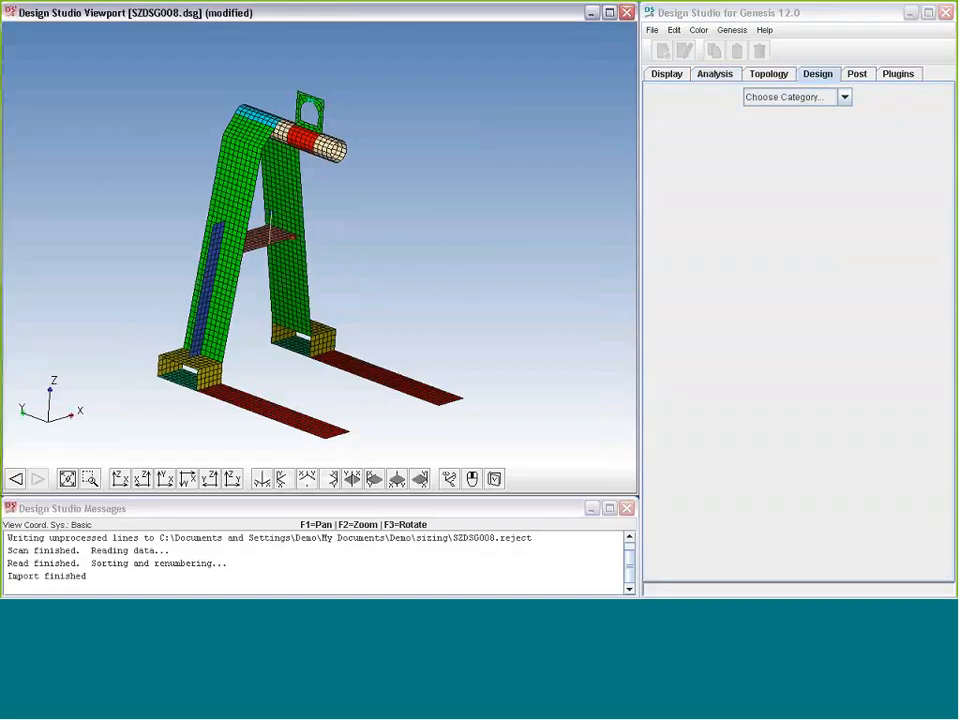
mouse_move(341, 264)
middle_mouse_down()
mouse_move(369, 272)
mouse_move(350, 270)
middle_mouse_up()
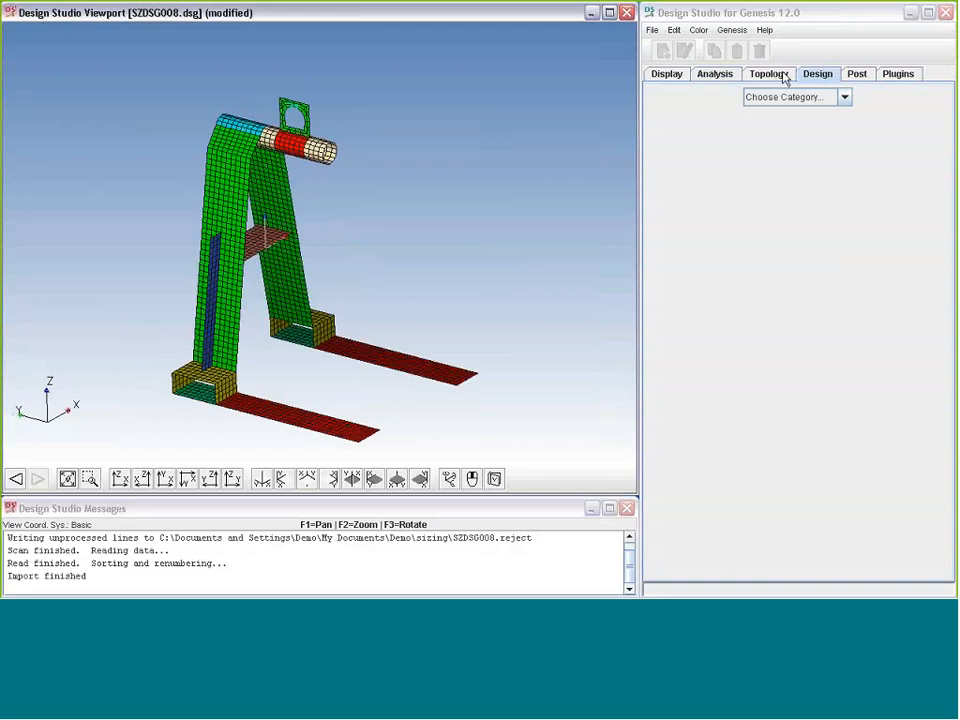
left_click(844, 97)
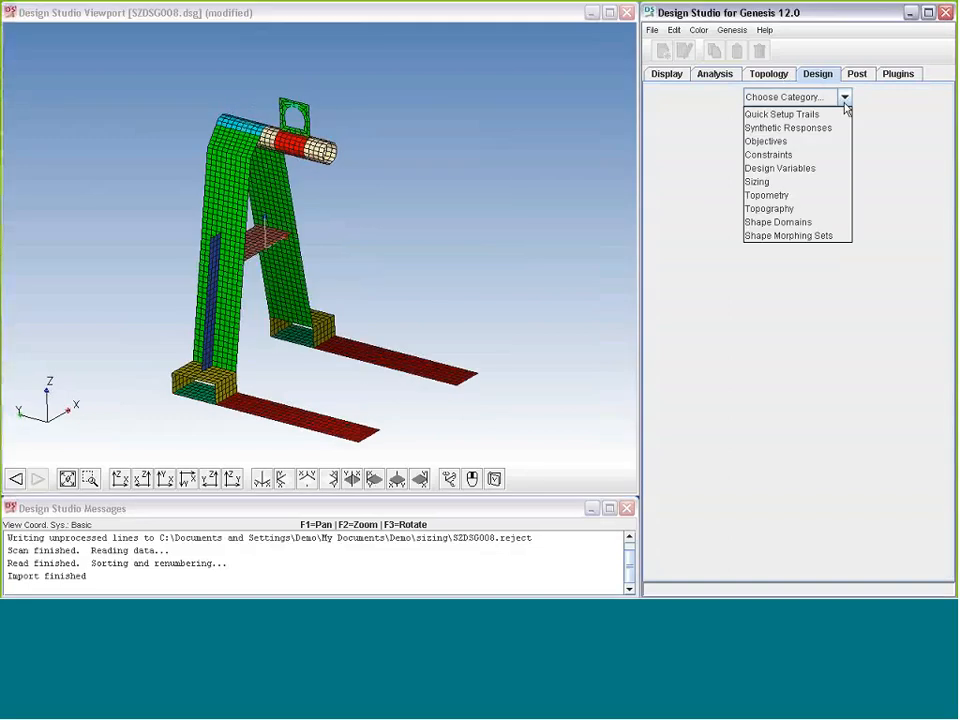
left_click(790, 114)
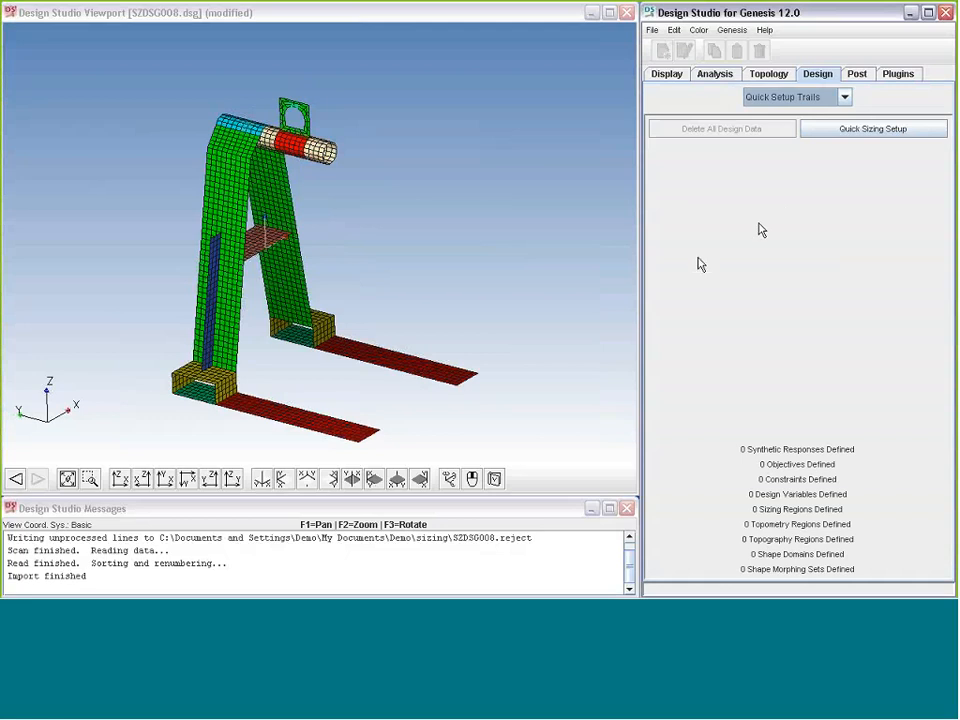
left_click(825, 137)
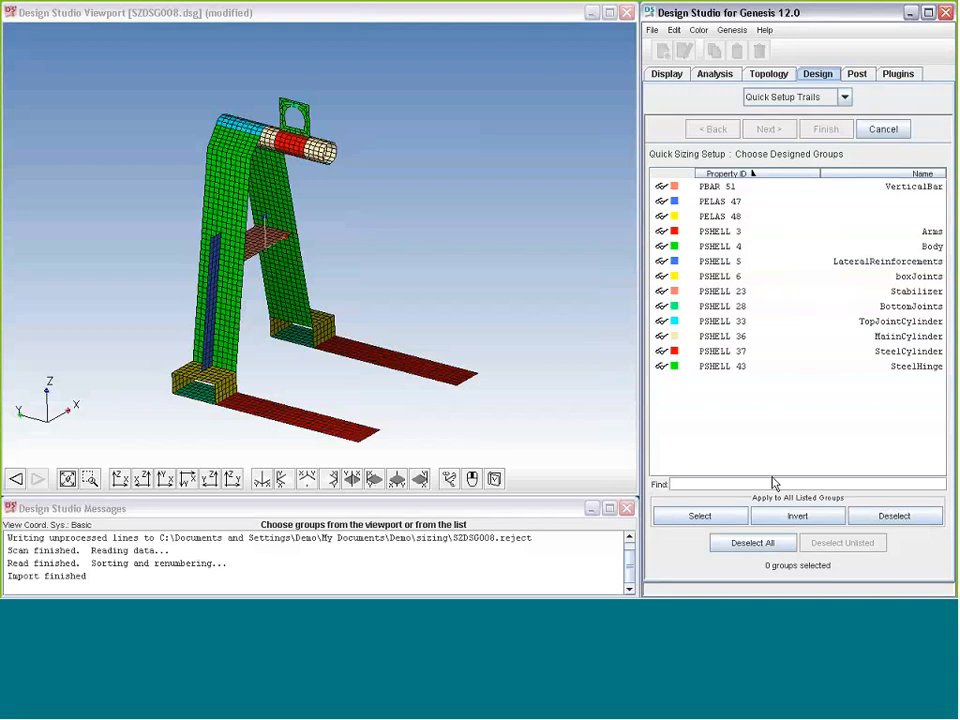
Step: Filter the groups with "pshell mat:alum" and select all listed groups as designed groups
left_click(708, 484)
type("os")
type("hell")
type(" mats")
type("lum")
key("Return")
key("BackSpace")
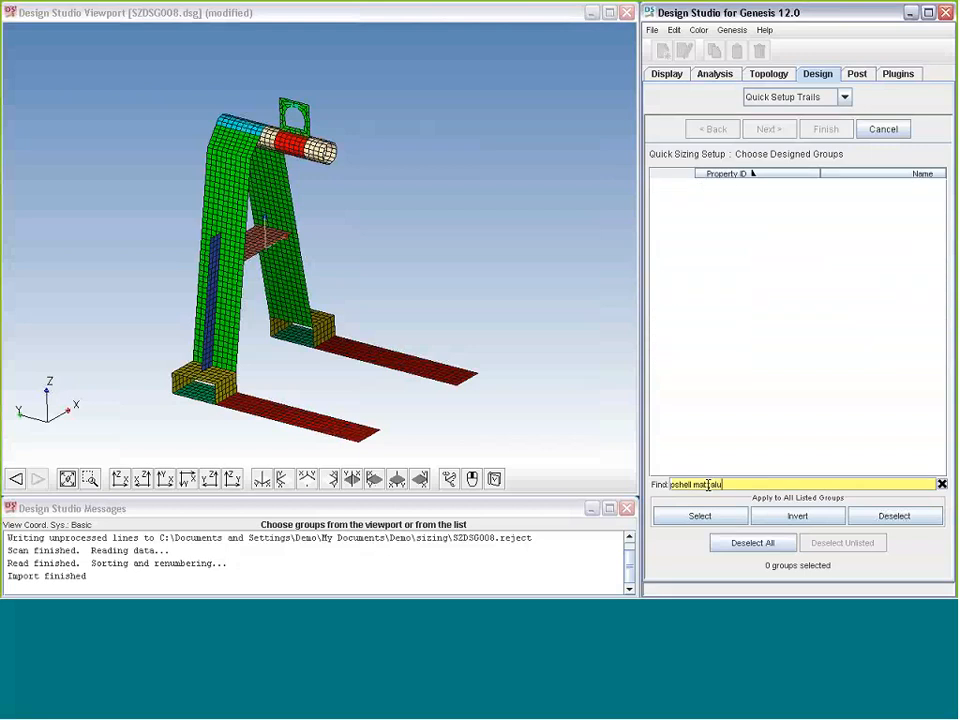
type("m")
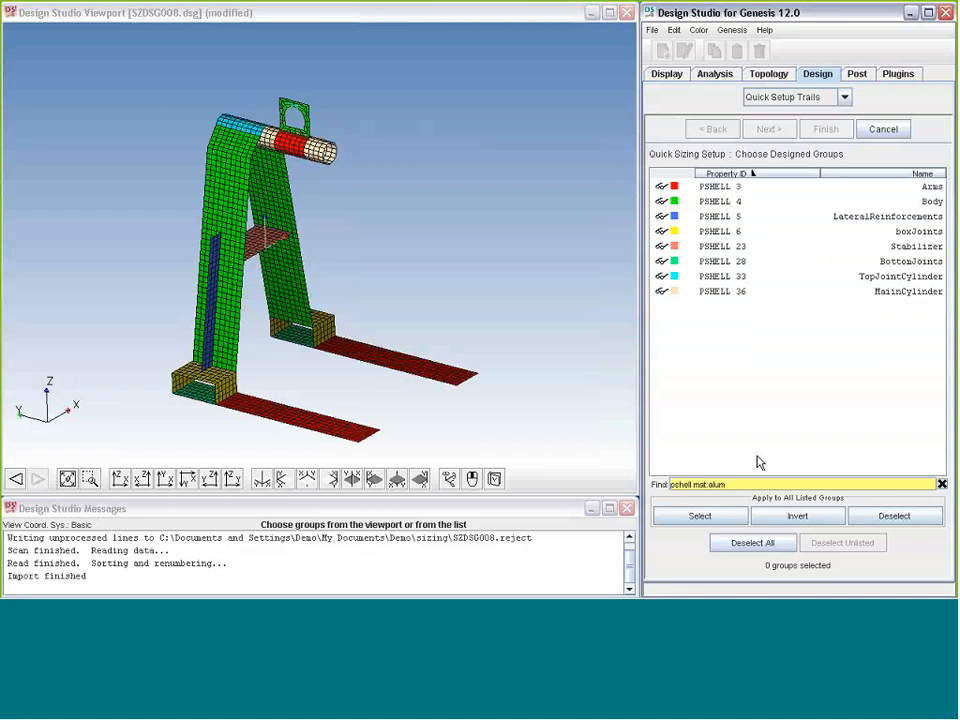
left_click(710, 518)
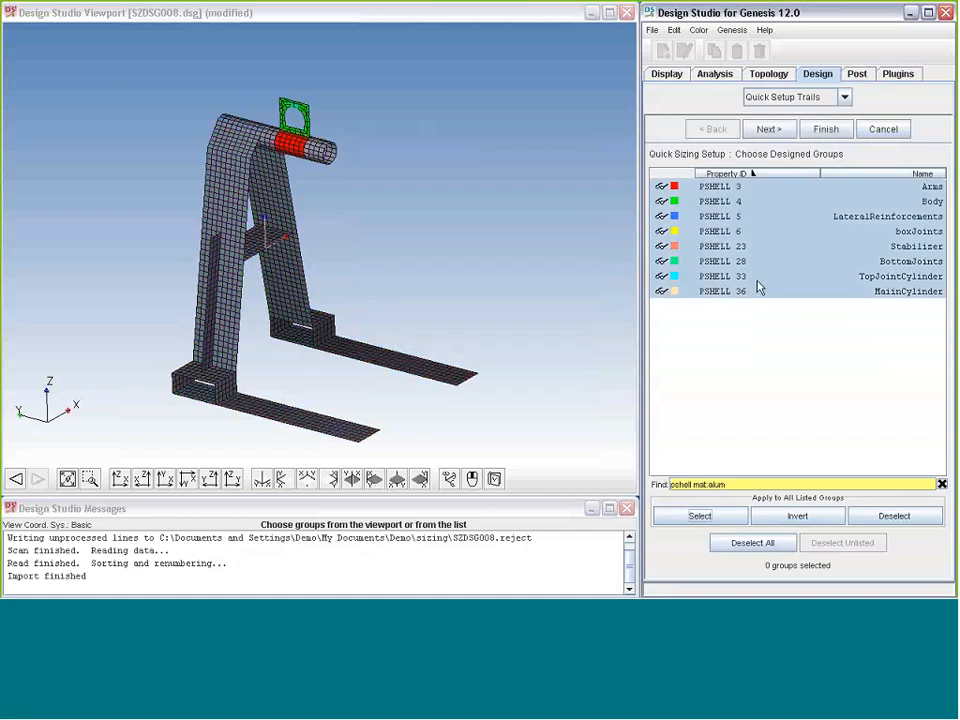
Step: Adjust the lower and upper bound parameters for the designed shell thicknesses and finish the quick sizing setup
left_click(768, 130)
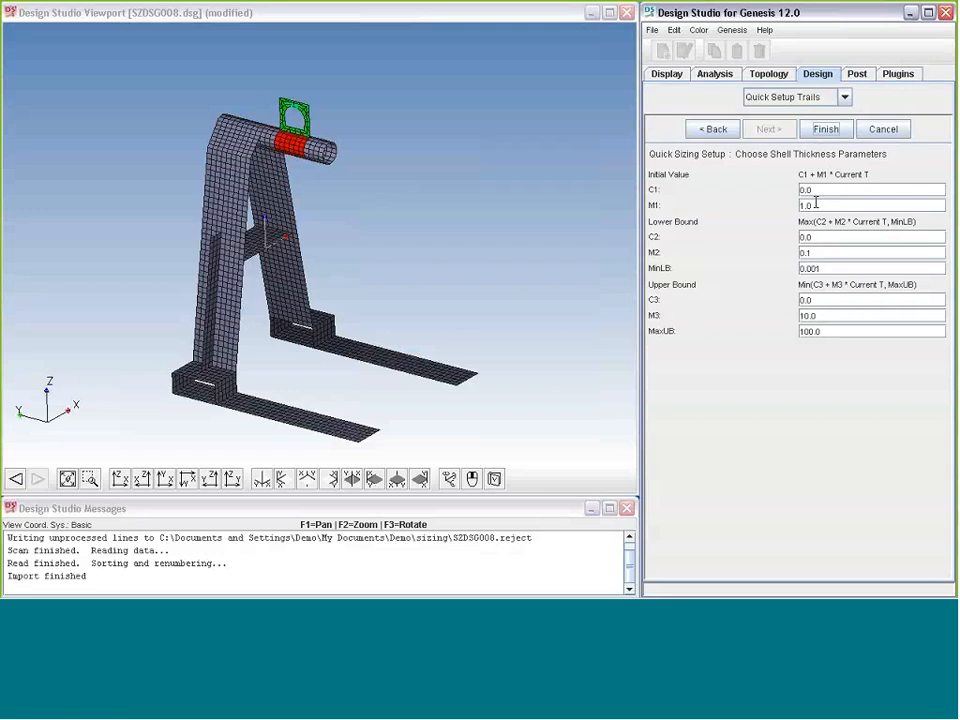
left_click(814, 238)
key("BackSpace")
type("1")
type("0")
left_click_drag(816, 252, 758, 304)
type("2")
left_click(825, 313)
left_click_drag(825, 313, 790, 338)
type("0")
key("Return")
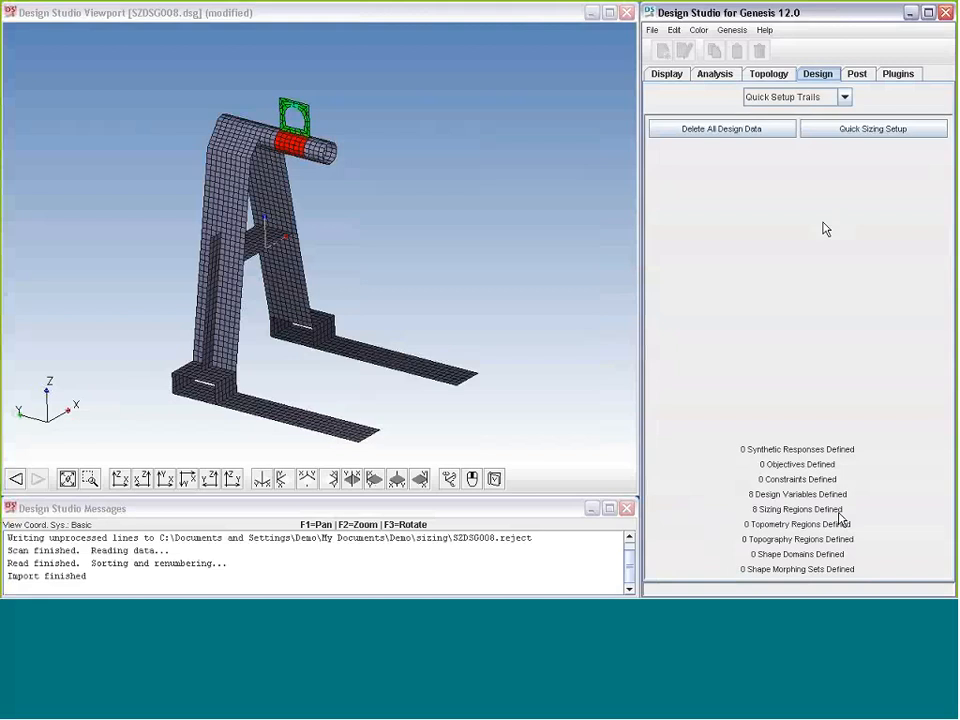
Step: Review the design variables, and create an objective that minimizes the mass of the entire model with weight 1.0
left_click(845, 98)
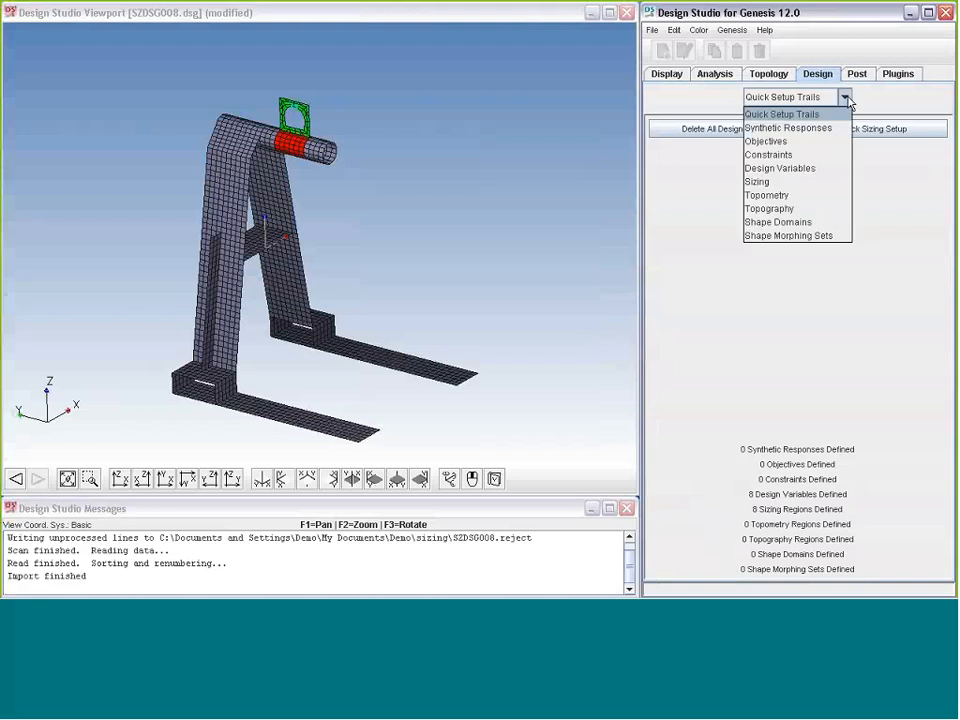
left_click(780, 168)
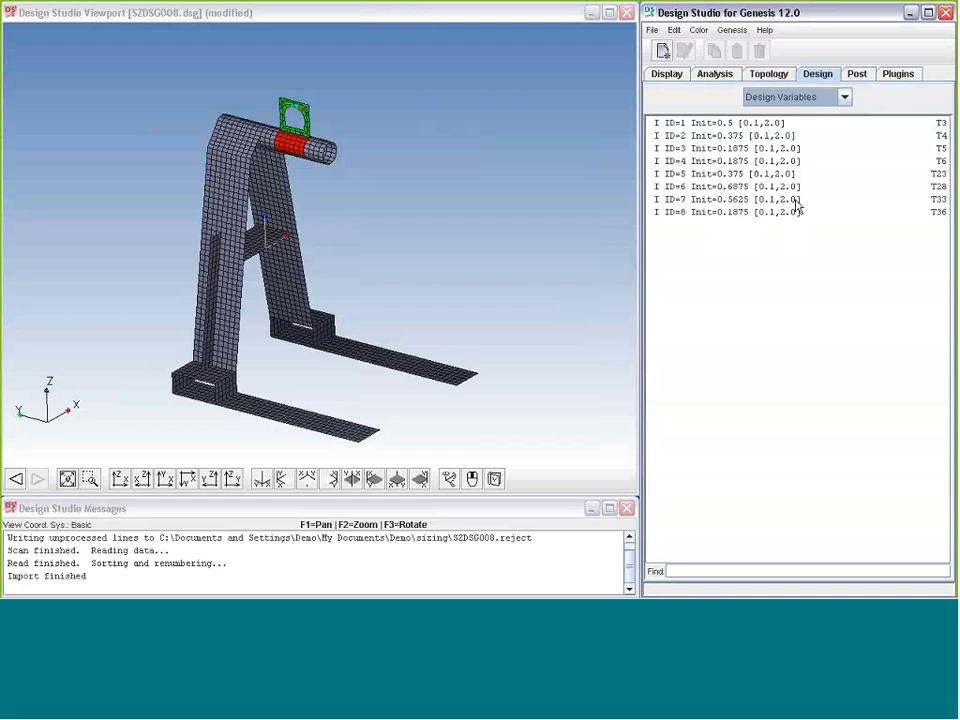
left_click(836, 97)
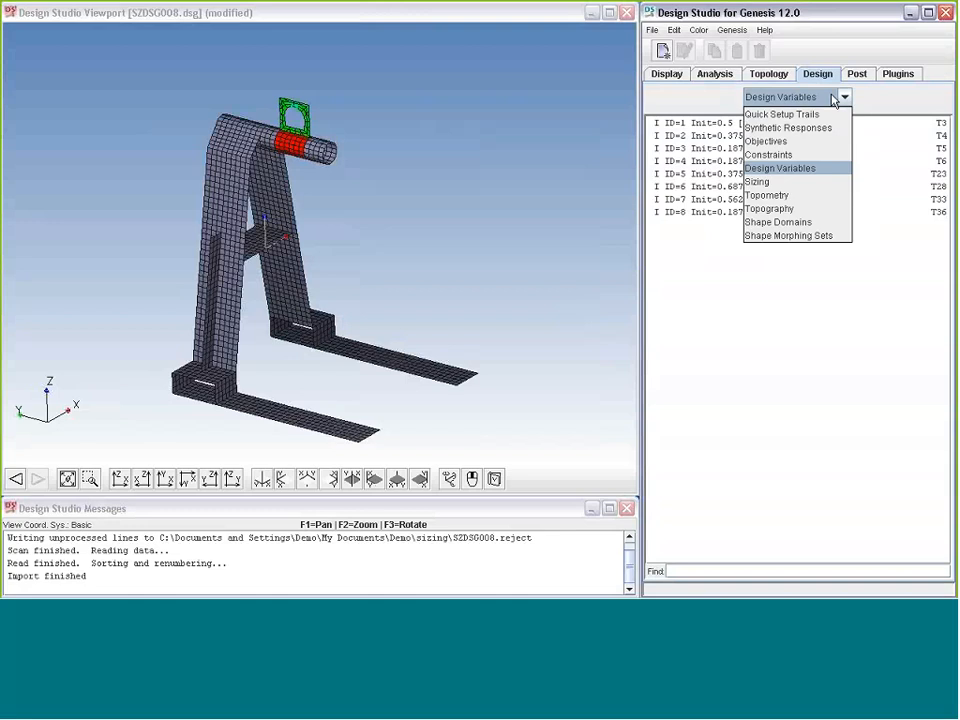
left_click(789, 142)
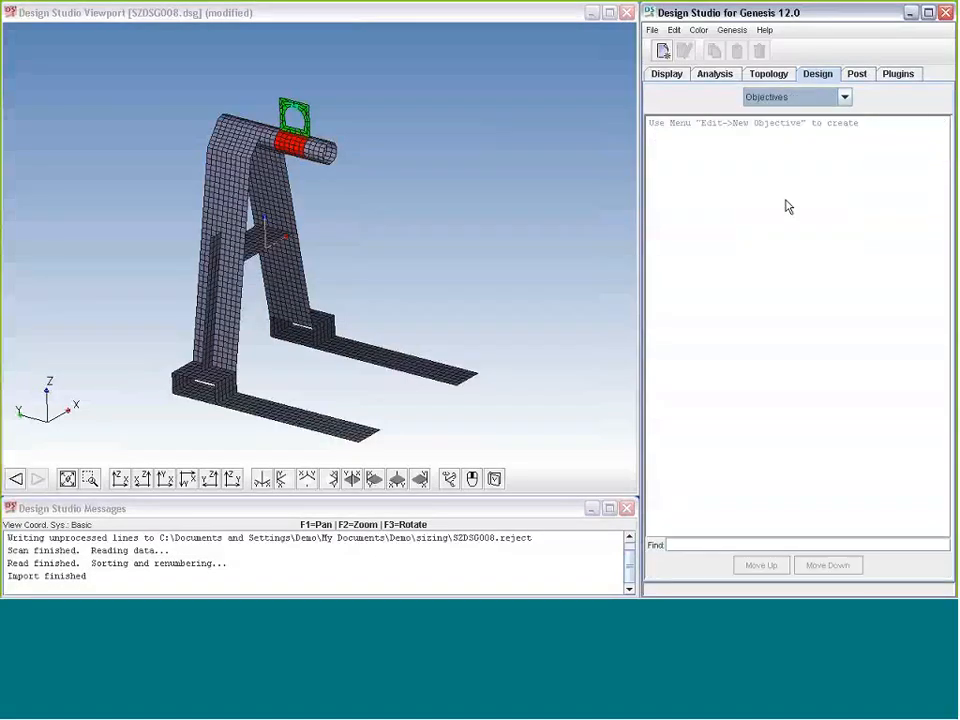
left_click(662, 51)
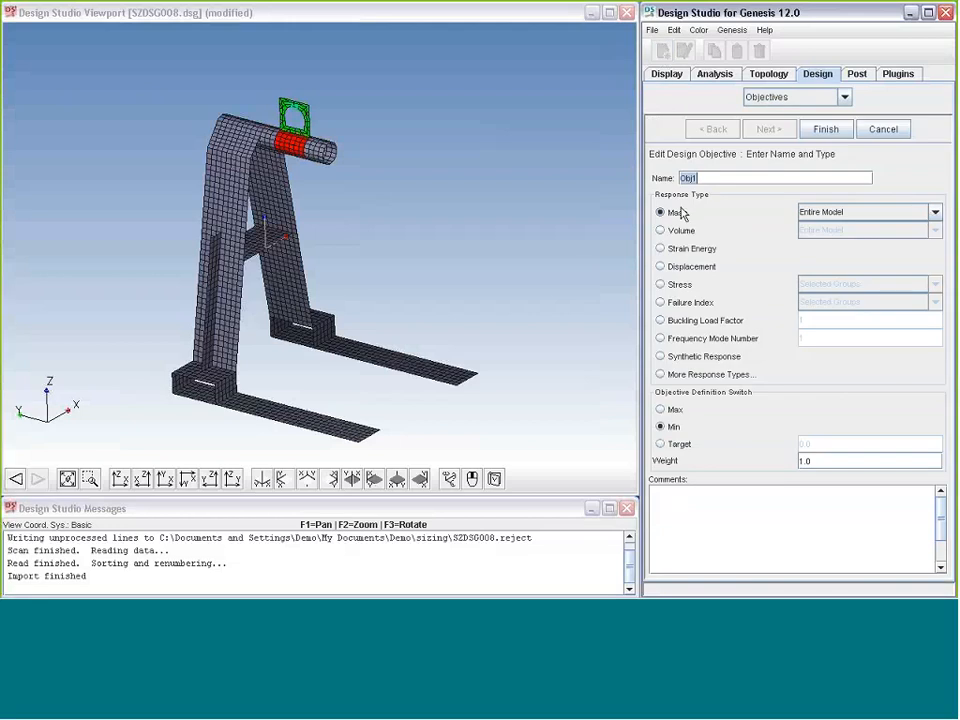
left_click(826, 129)
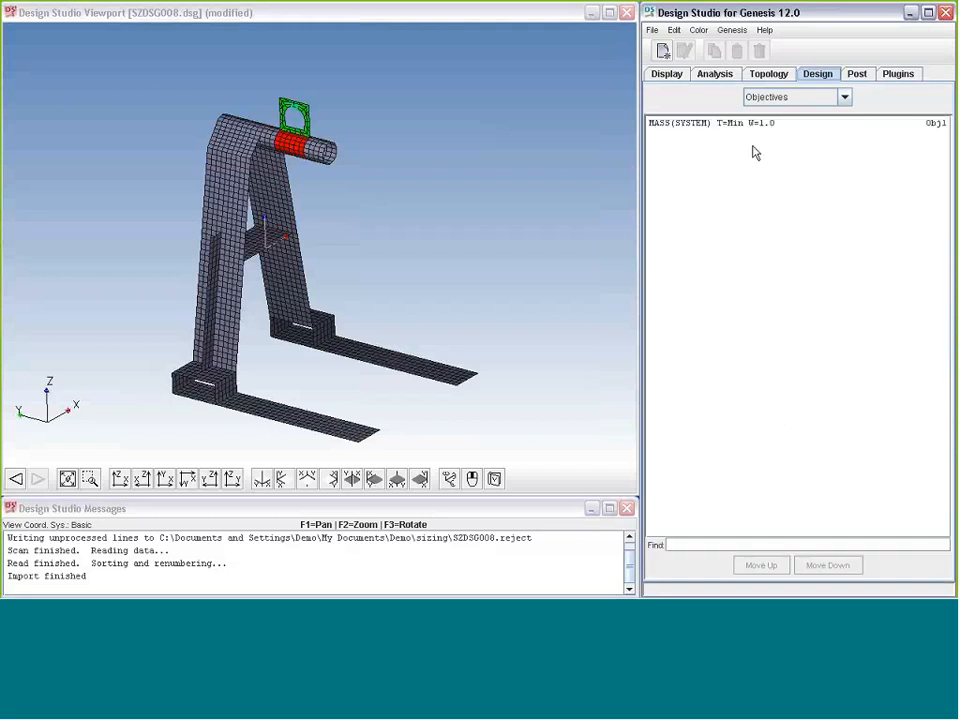
Step: Start a new stress constraint on selected groups with an upper bound of 20000
left_click(800, 97)
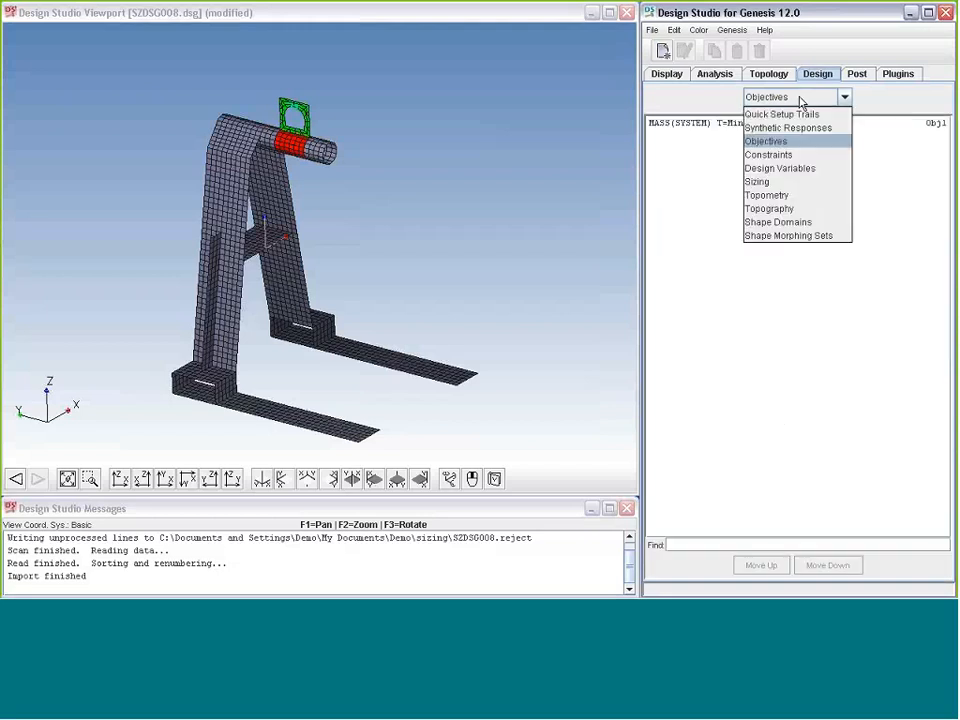
left_click(838, 156)
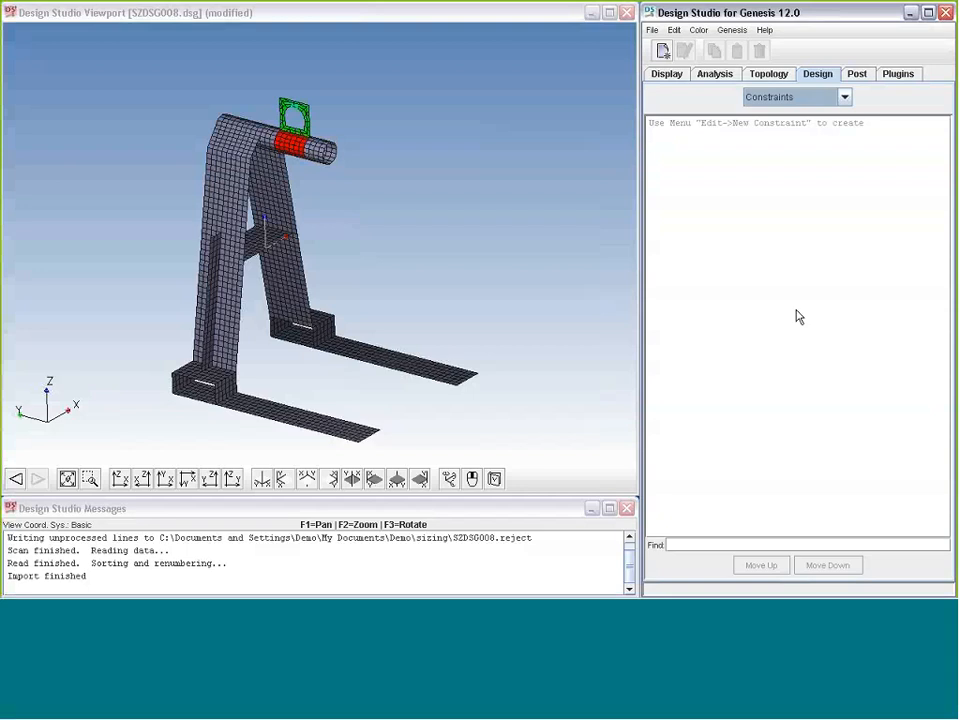
left_click(663, 52)
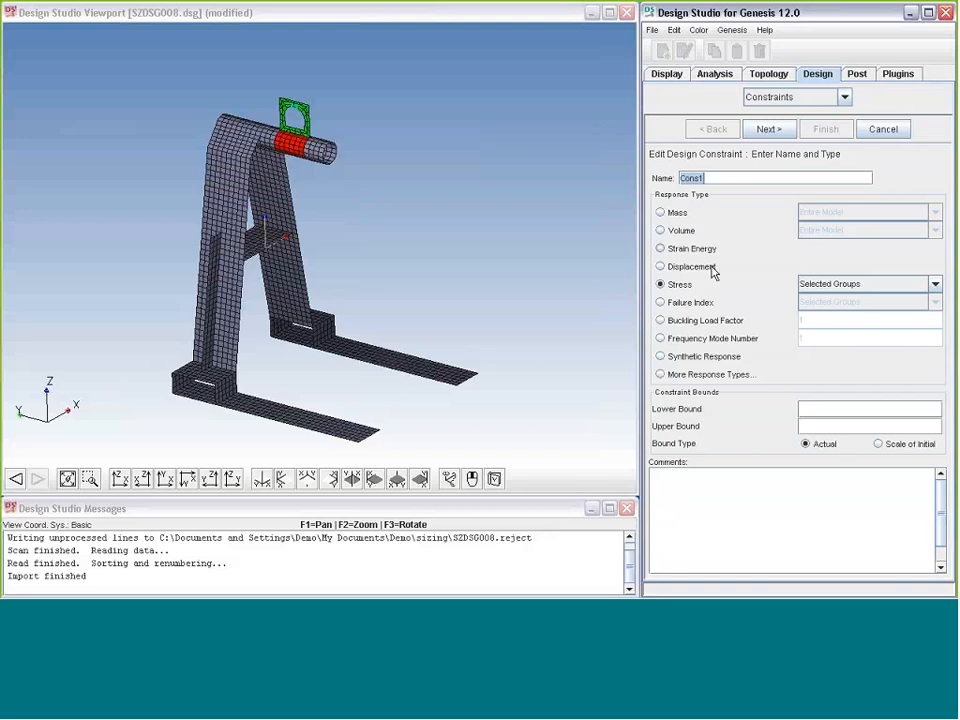
left_click(818, 425)
type("20000")
key("Return")
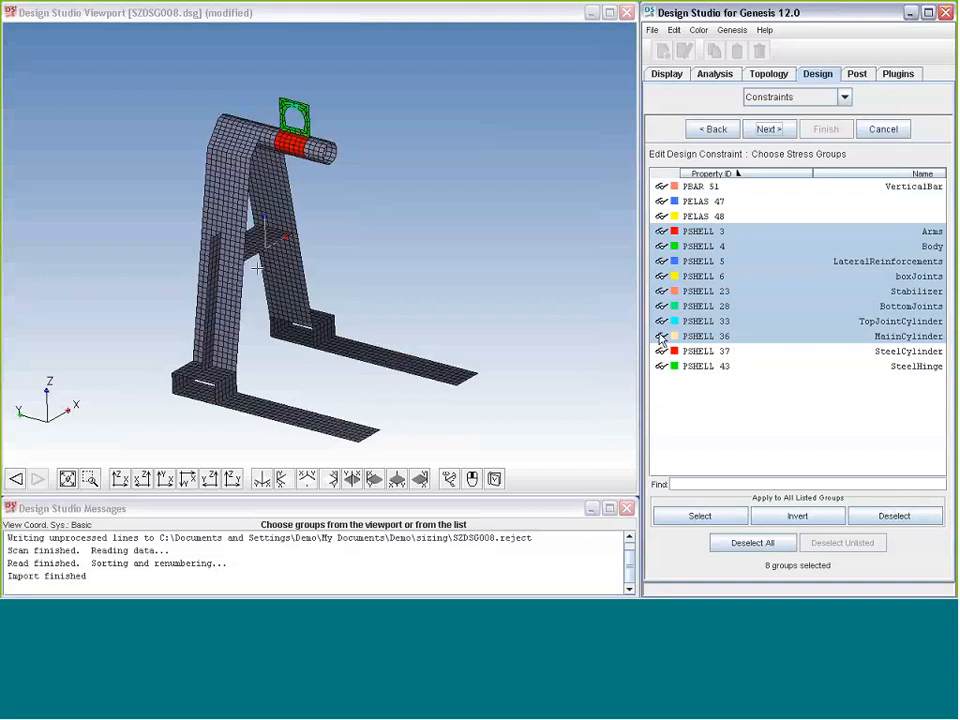
Step: Filter the stress groups with "design:" and select all listed groups for the constraint
left_click(769, 129)
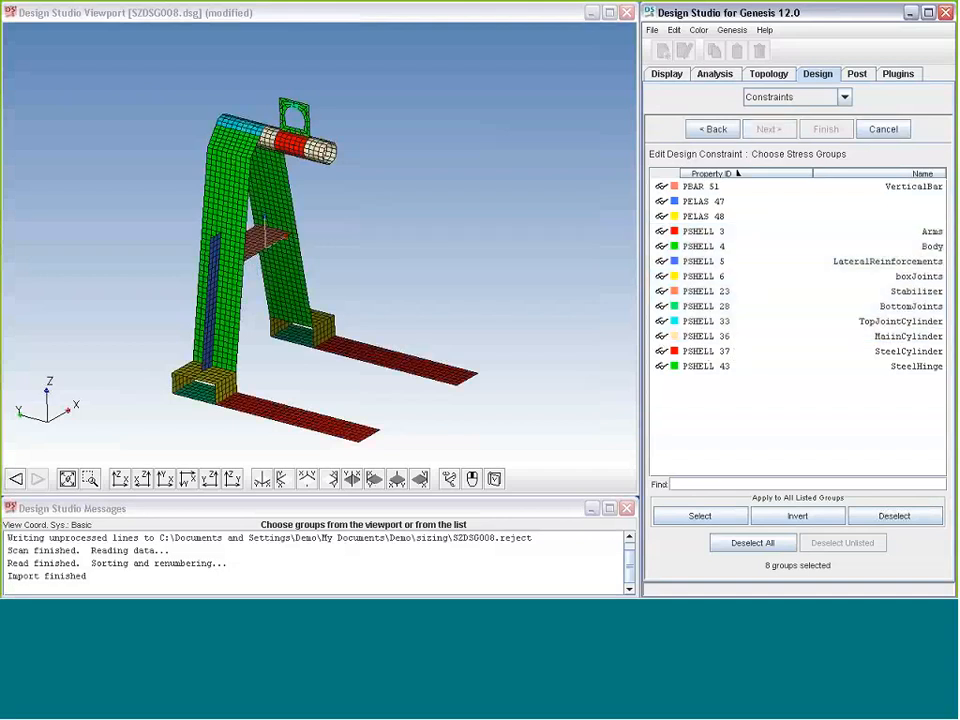
left_click(694, 486)
type("design")
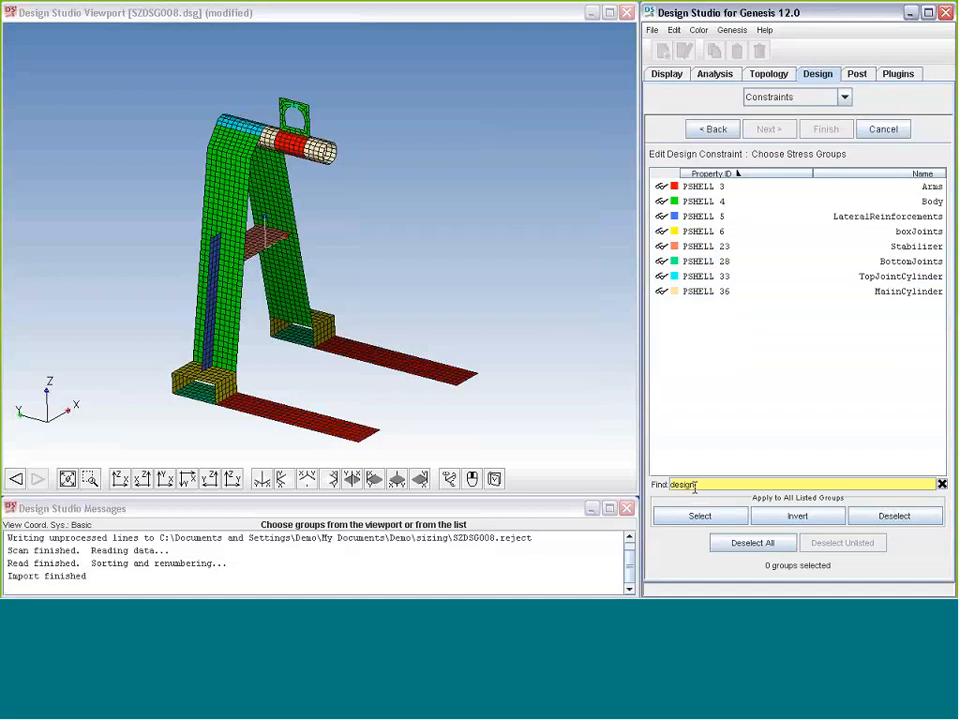
type(":")
left_click(699, 516)
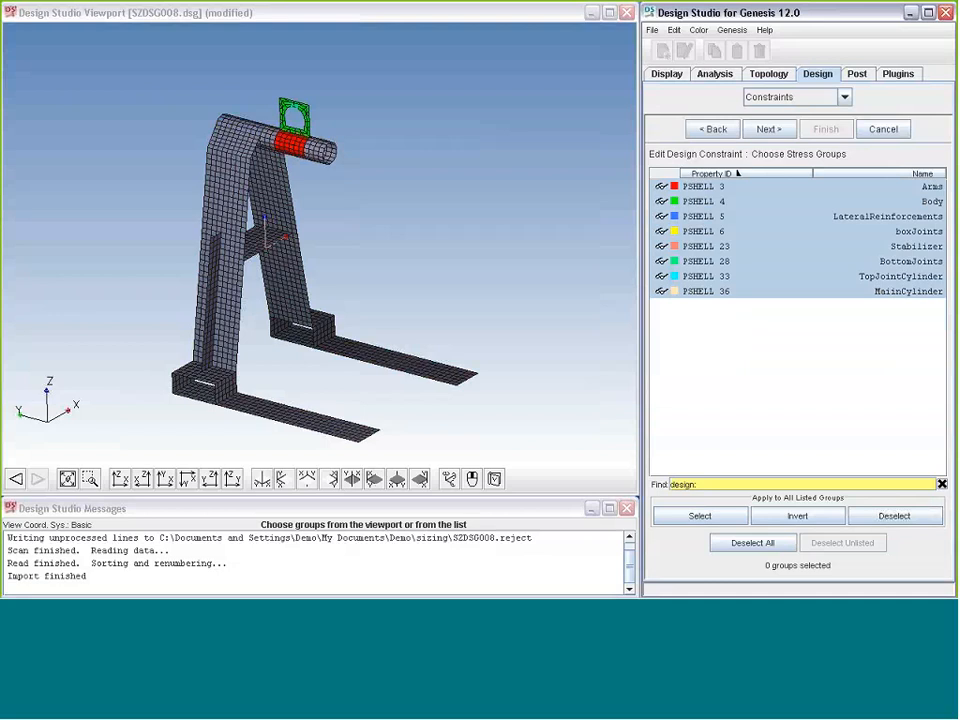
left_click(769, 129)
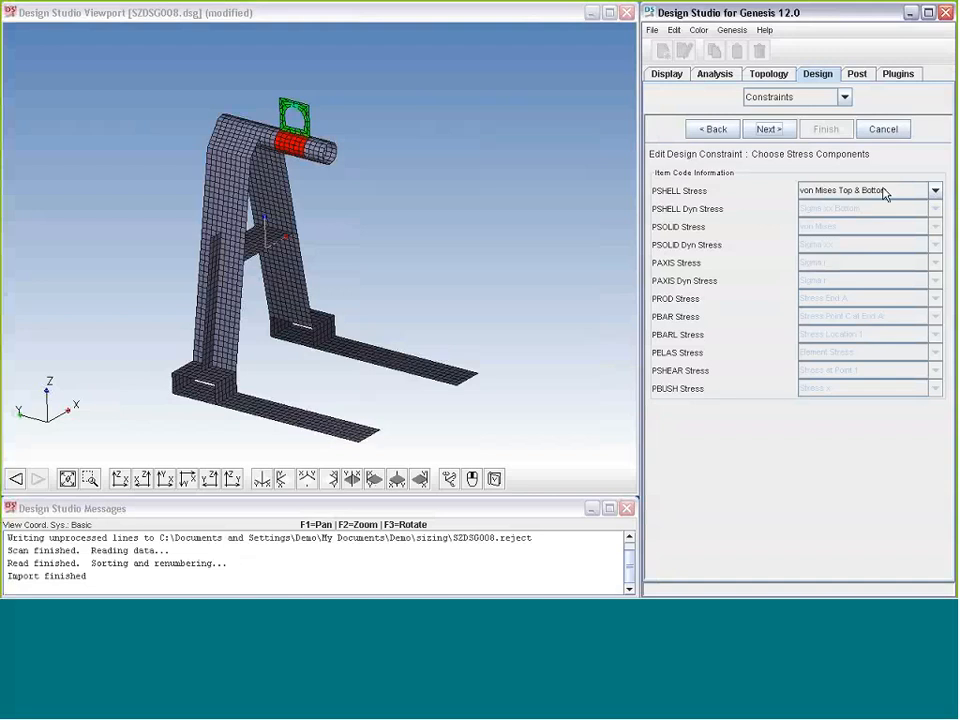
Step: Keep the von Mises Top & Bottom stress for PSHELL, assign loadcase STAT ID=1 and finish the stress constraint
left_click(776, 133)
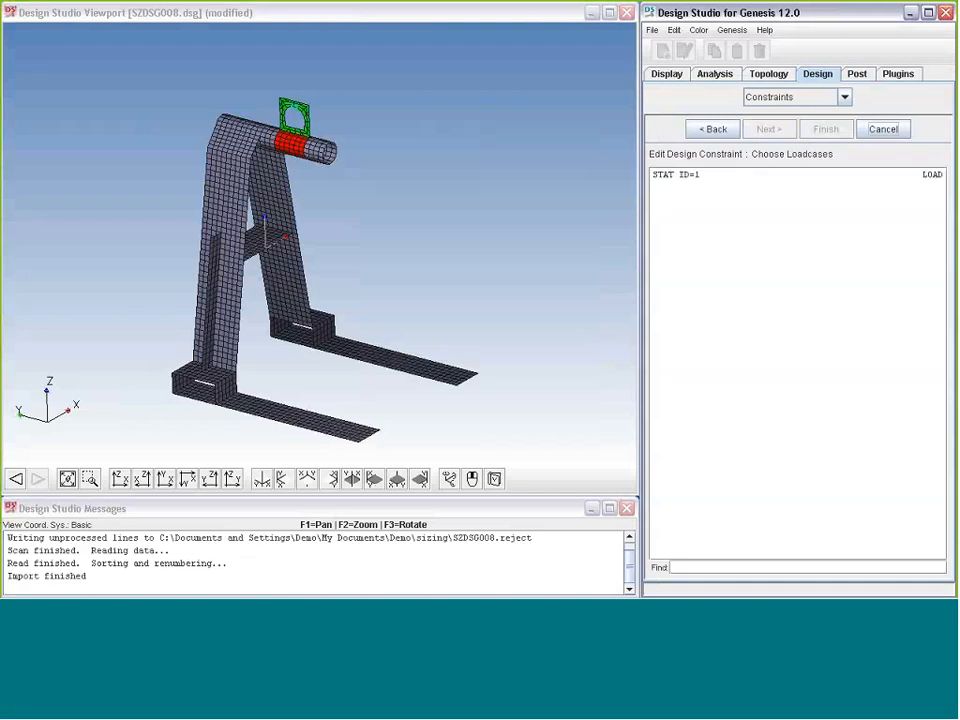
left_click(780, 175)
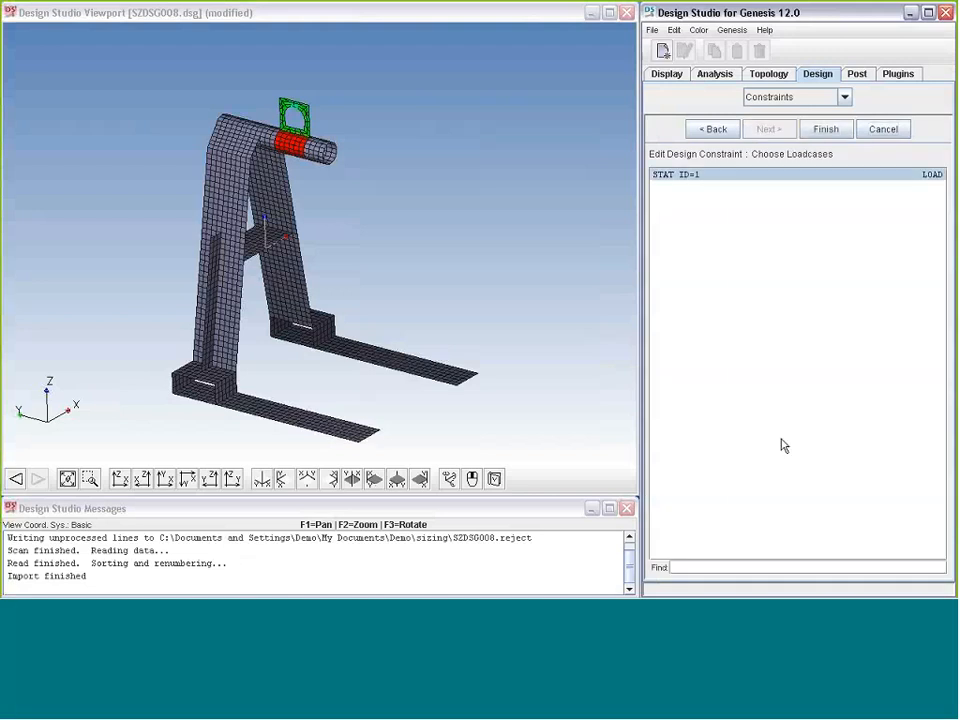
left_click(826, 129)
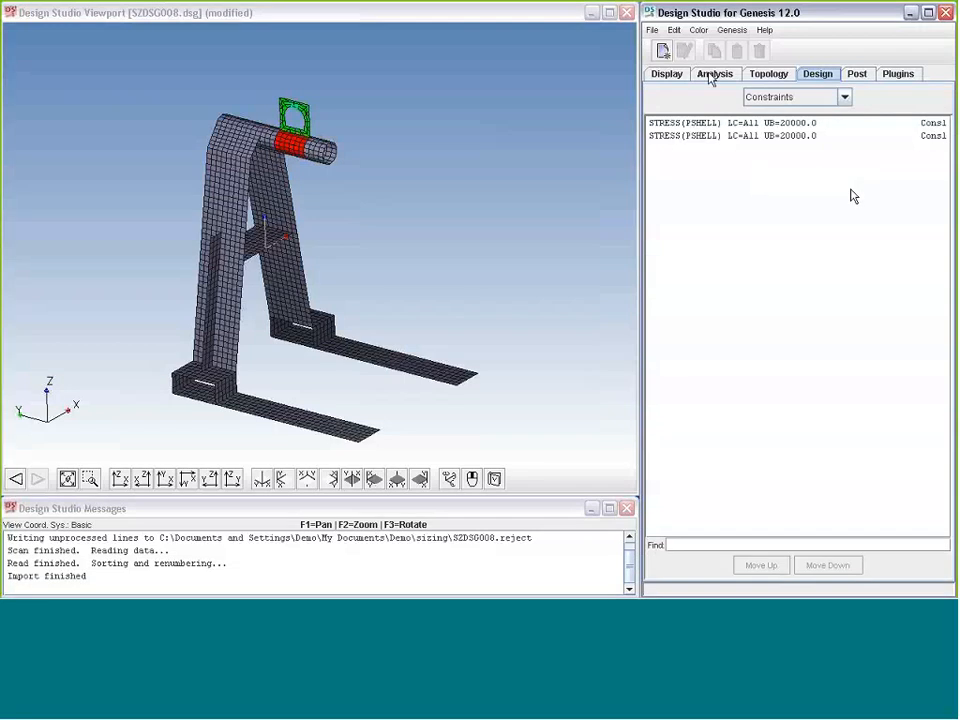
Step: Start a new displacement constraint with an upper bound of 0.1 on the translation magnitude
left_click(662, 50)
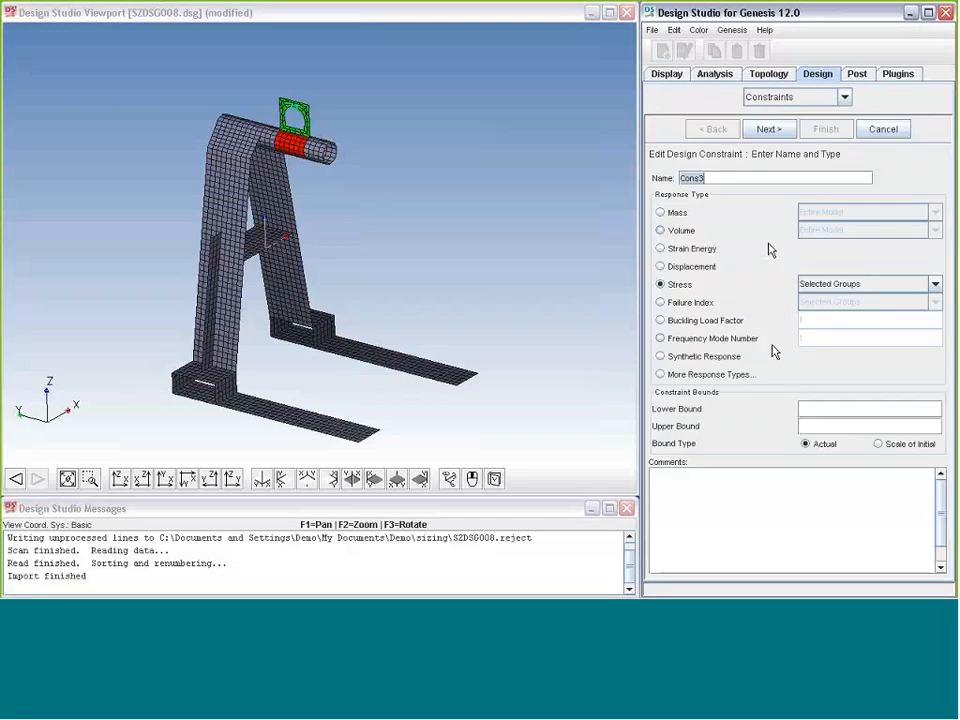
left_click(661, 266)
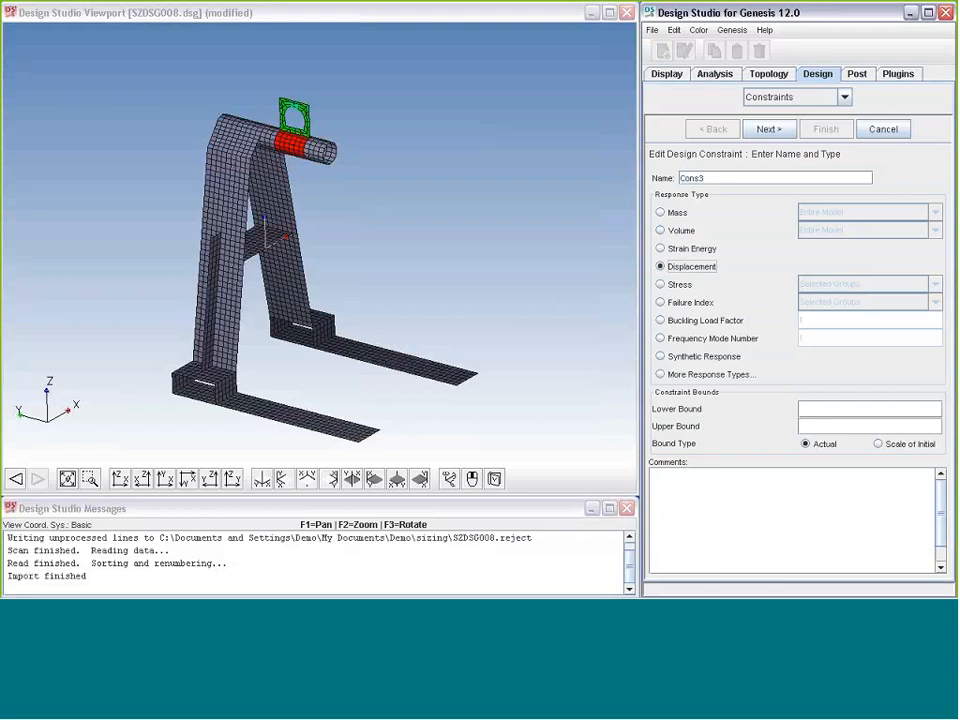
left_click(837, 430)
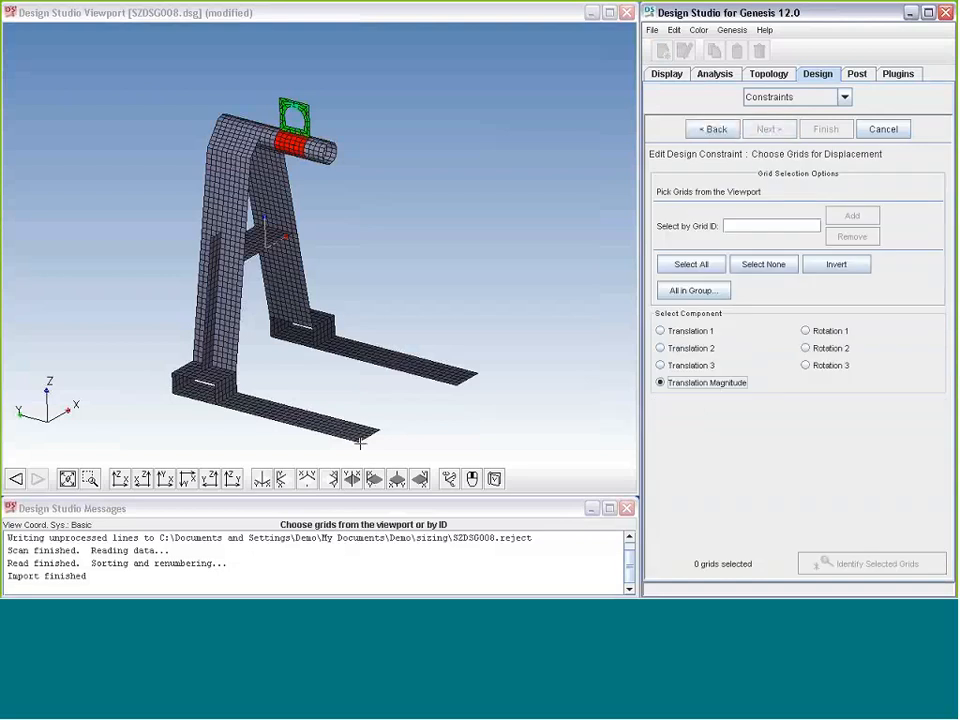
Step: Pick the corner grids at the tips of both forks and finish the displacement constraint for loadcase STAT ID=1
left_click(89, 479)
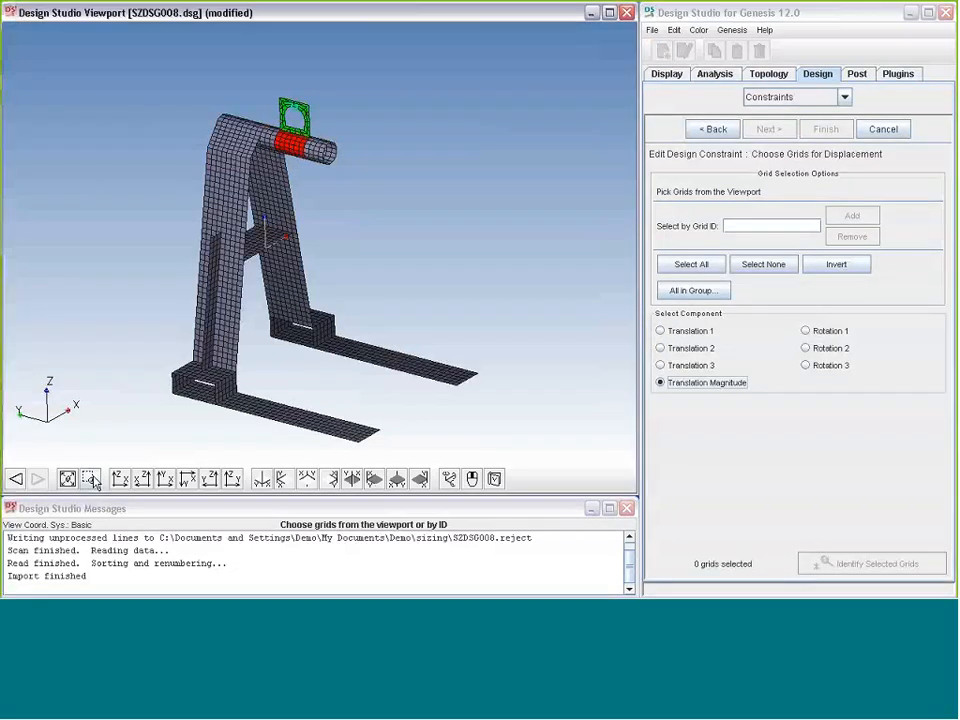
left_click_drag(357, 367, 510, 450)
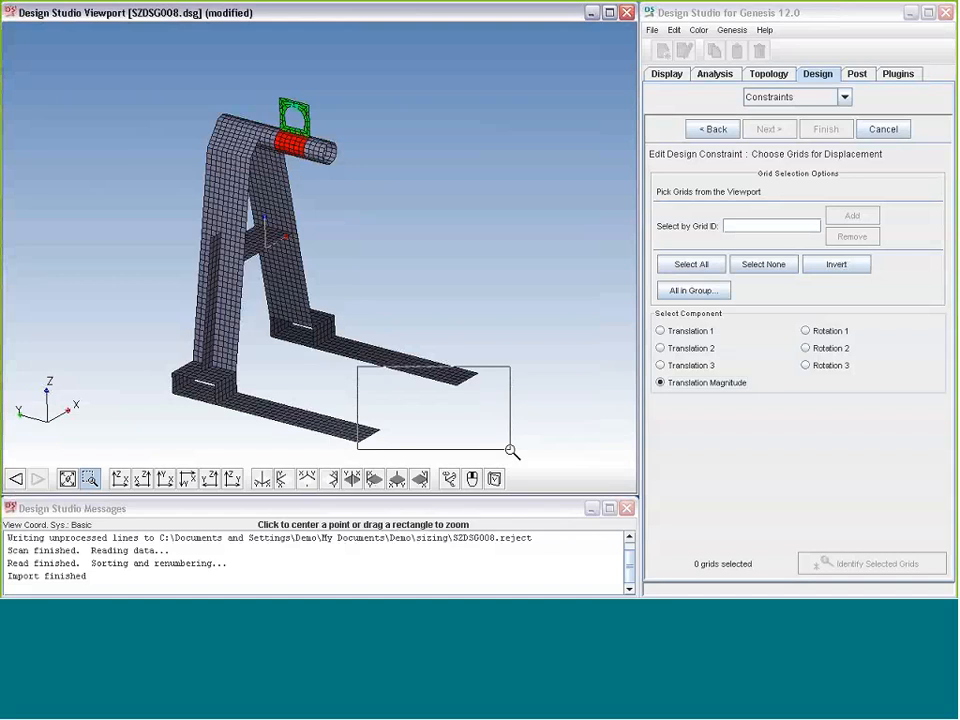
left_click_drag(510, 450, 511, 450)
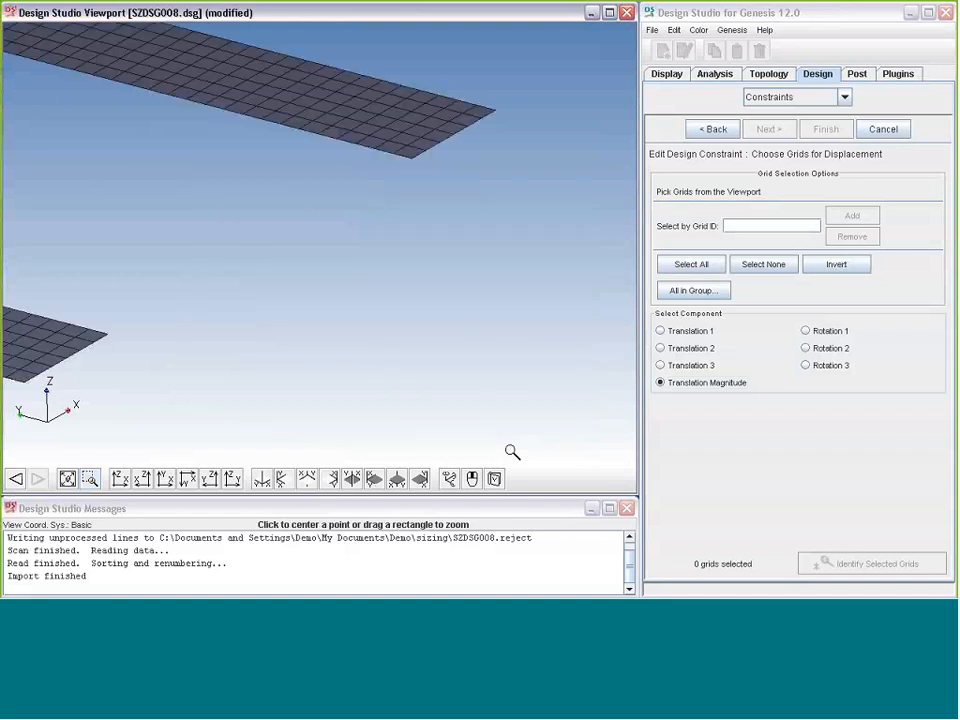
left_click(414, 156)
left_click(495, 110)
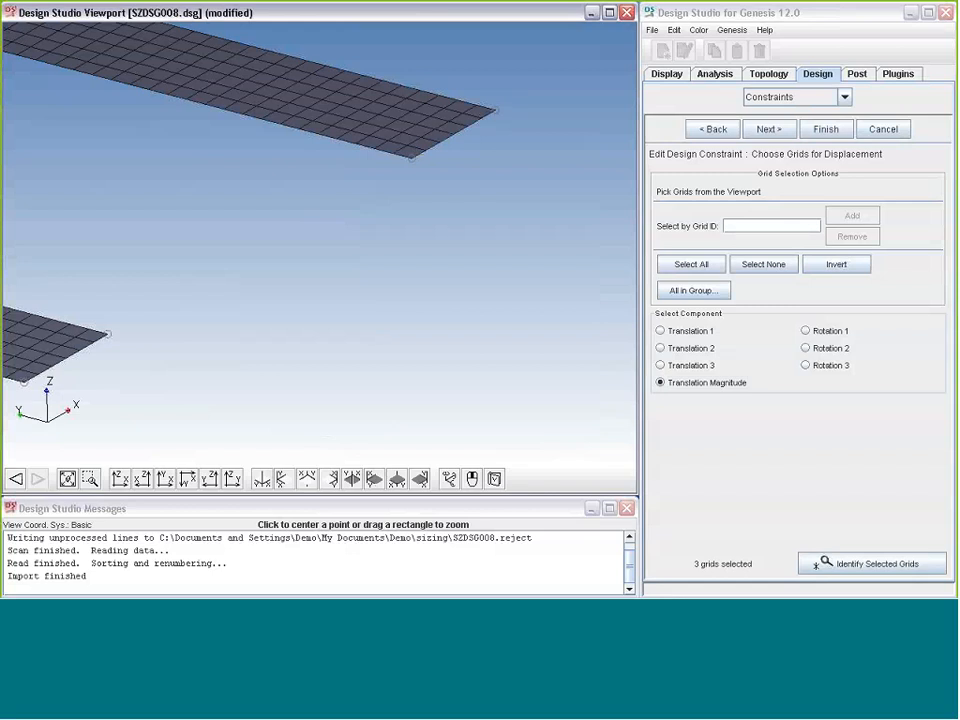
left_click(67, 479)
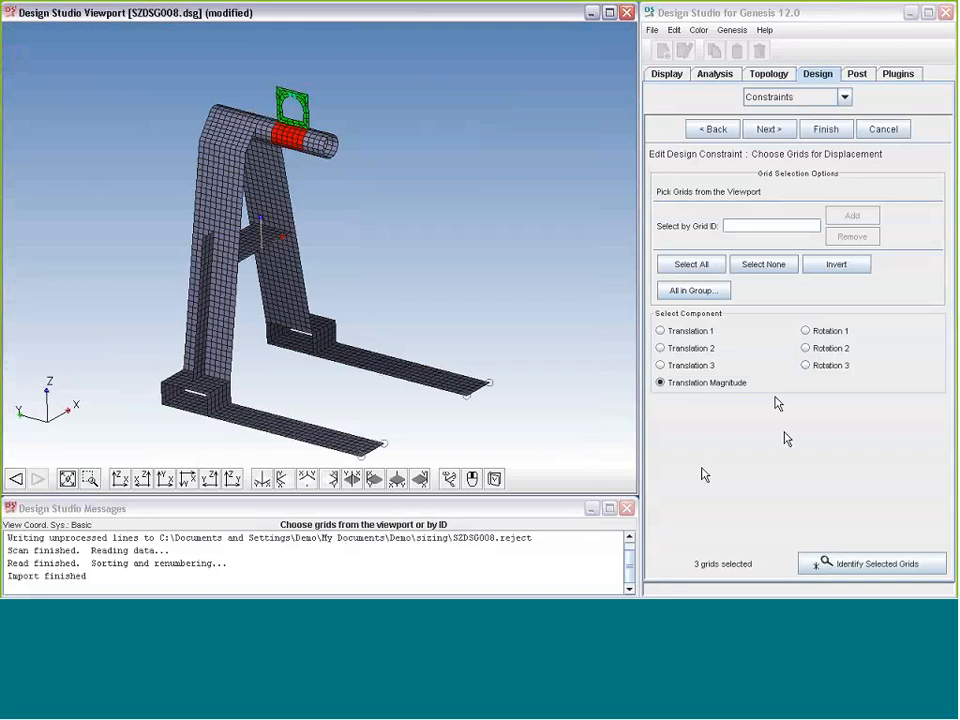
left_click(769, 129)
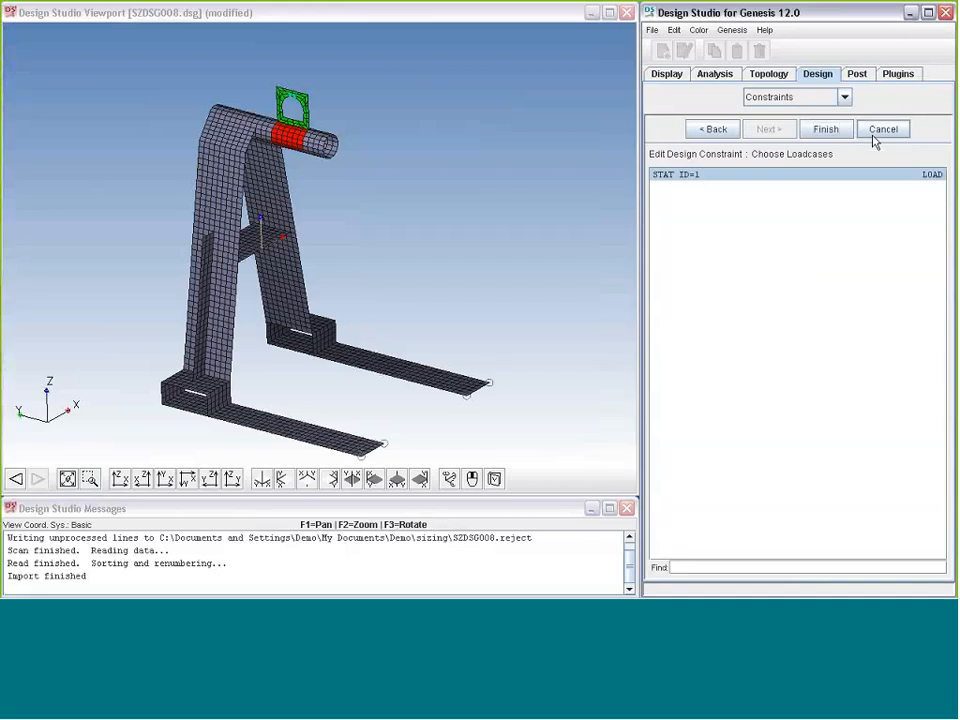
left_click(826, 129)
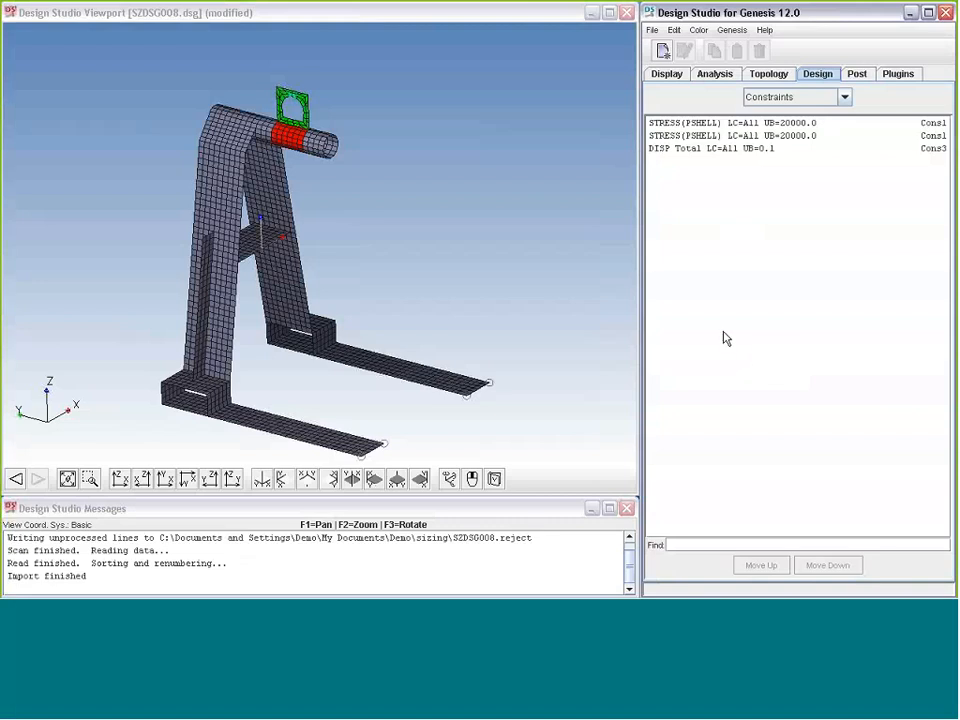
Step: Import the punch results from SZDSG008_1_dsgOPOST00.pch together with similar results for all design cycles
left_click(732, 30)
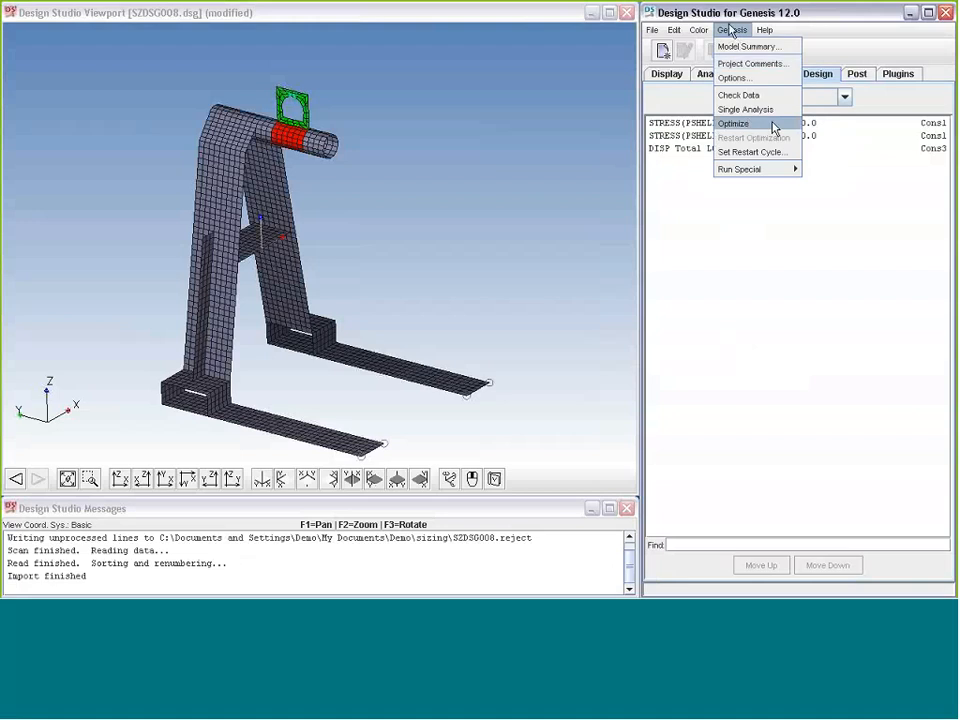
mouse_move(653, 28)
mouse_move(700, 123)
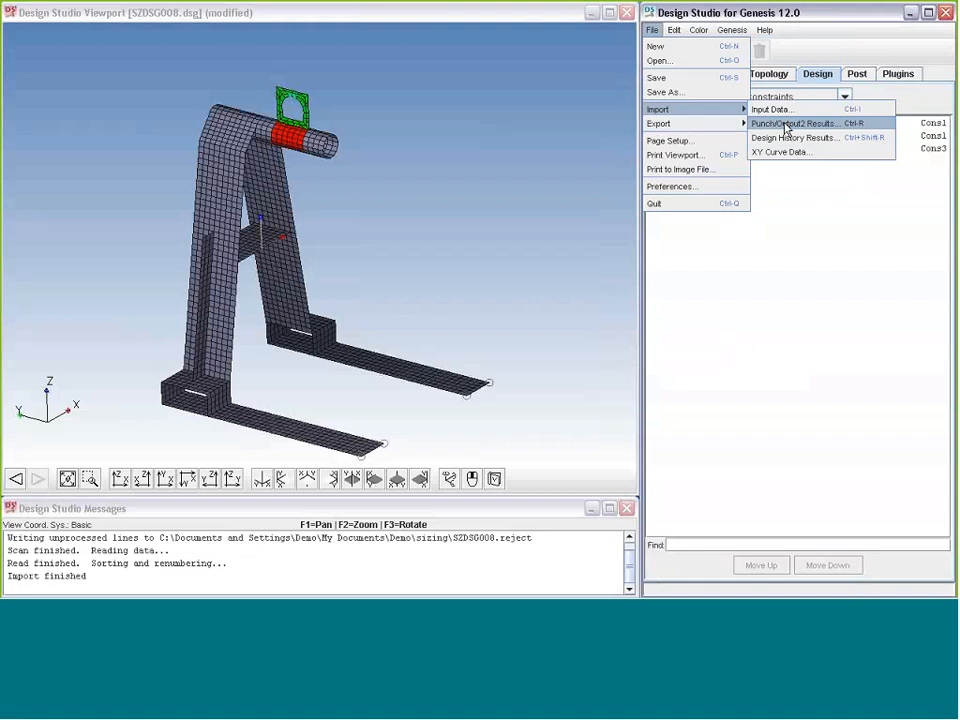
left_click(787, 125)
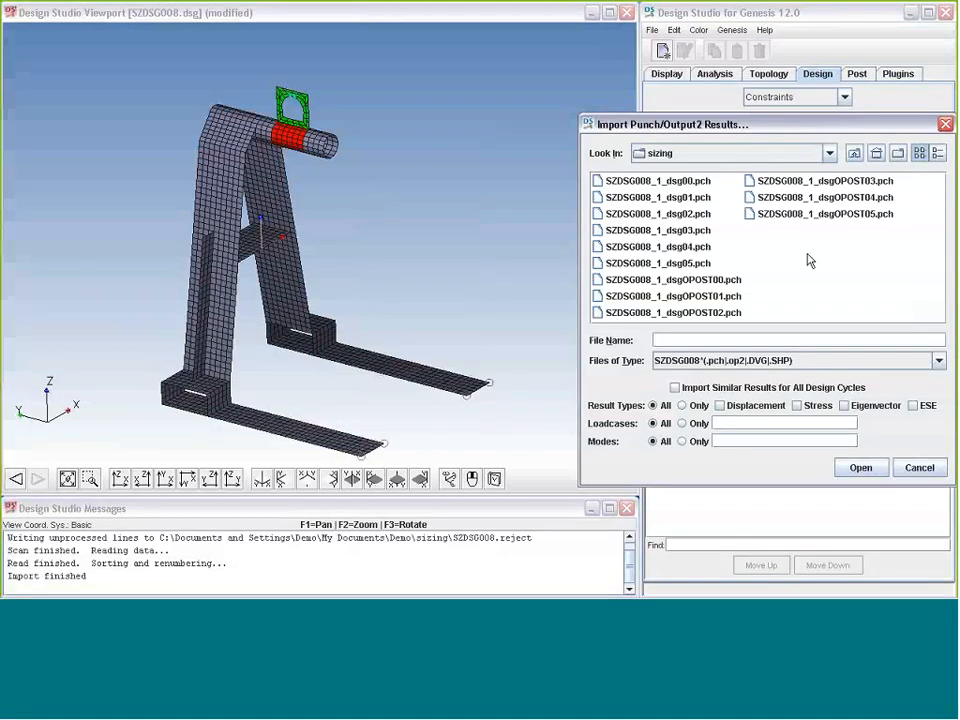
left_click(673, 279)
left_click(674, 387)
left_click(858, 468)
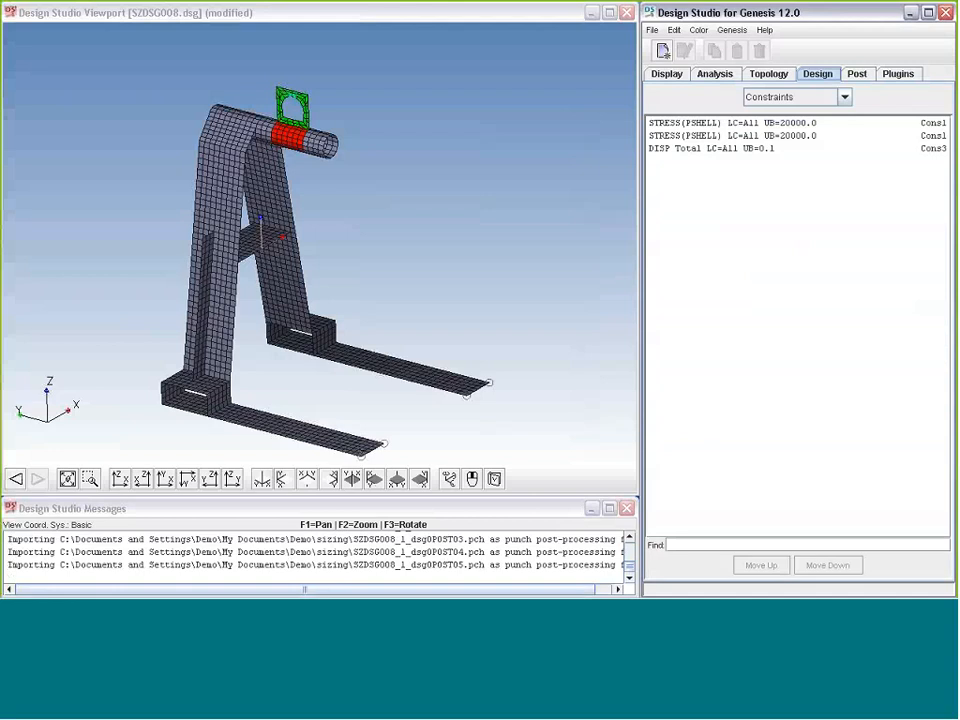
Step: Color the mesh by the Cycle 5 PSHELL thickness from SZDSG008_1_dsg0POST05.pch, displayed as Value/Original
left_click(857, 73)
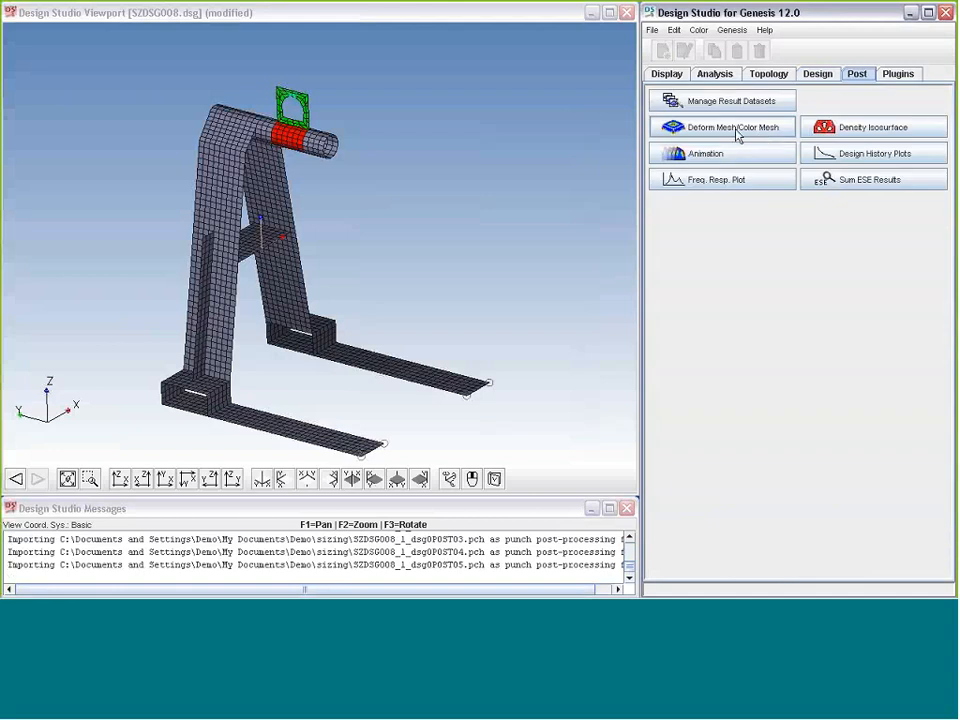
left_click(737, 135)
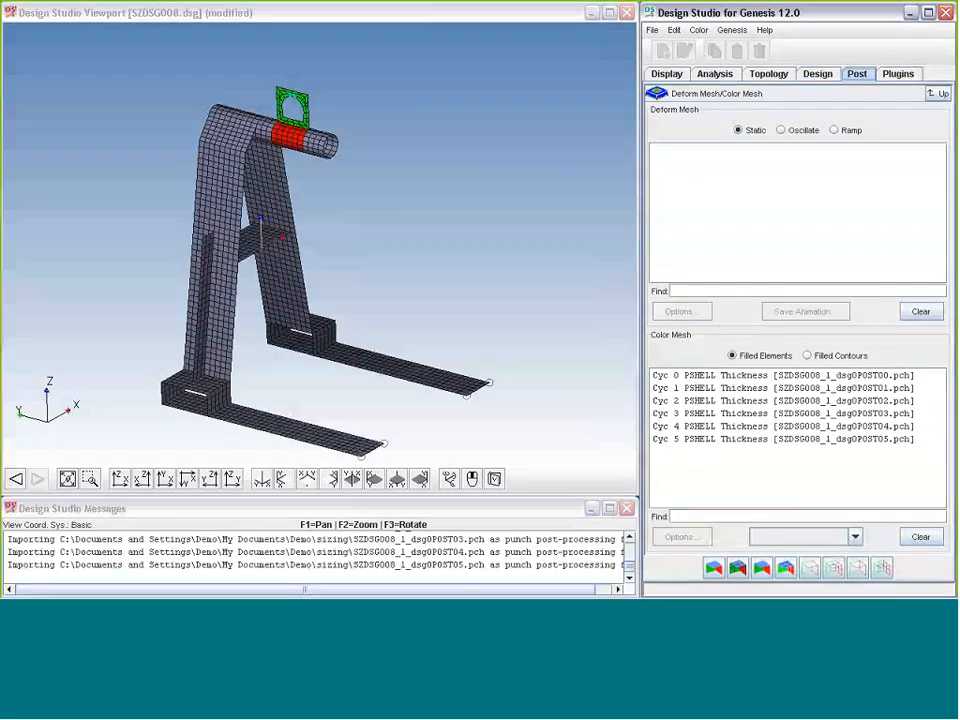
left_click(743, 443)
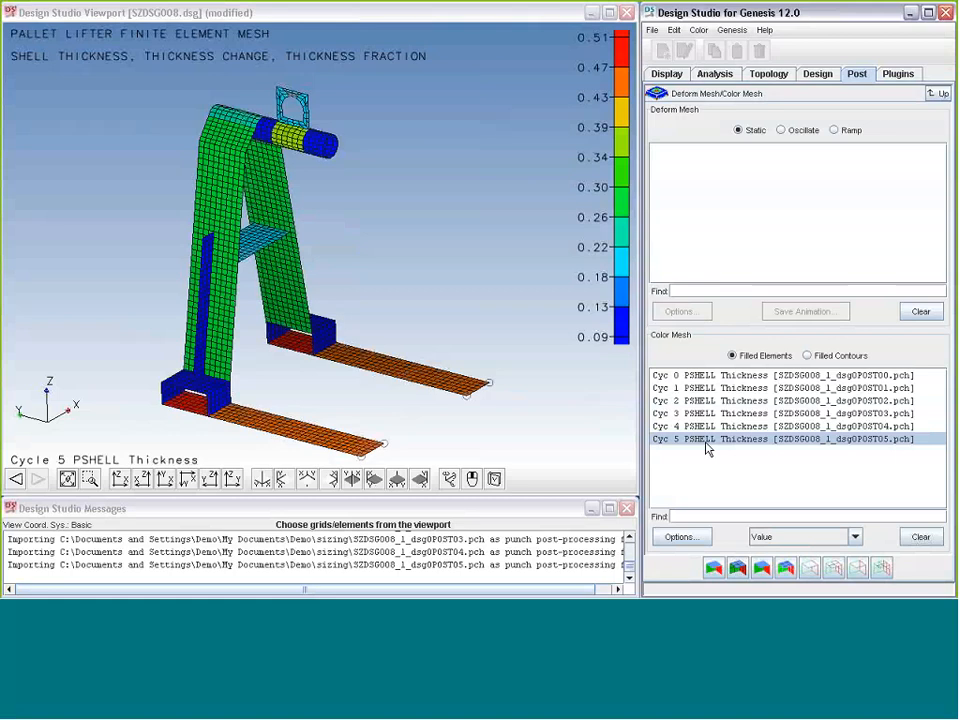
left_click(855, 538)
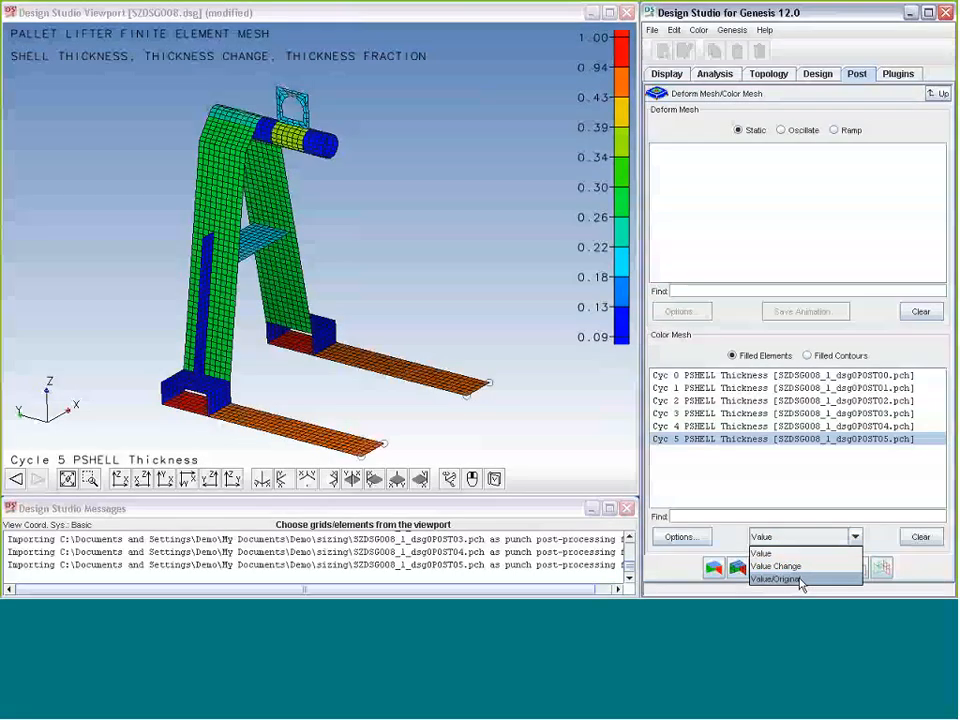
left_click(800, 580)
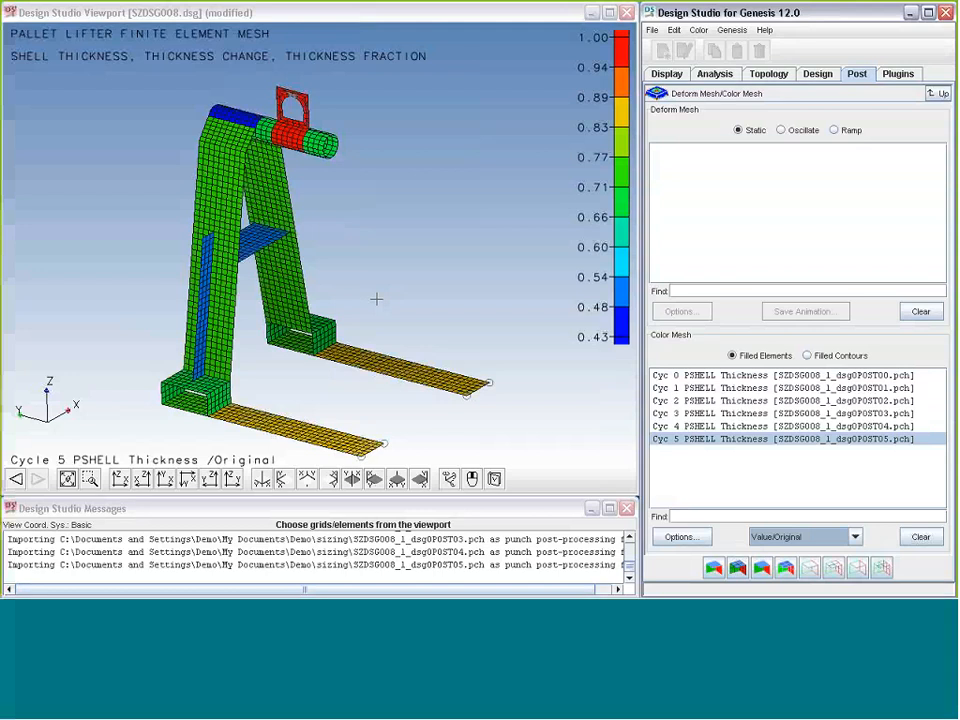
middle_click_drag(376, 299, 330, 184)
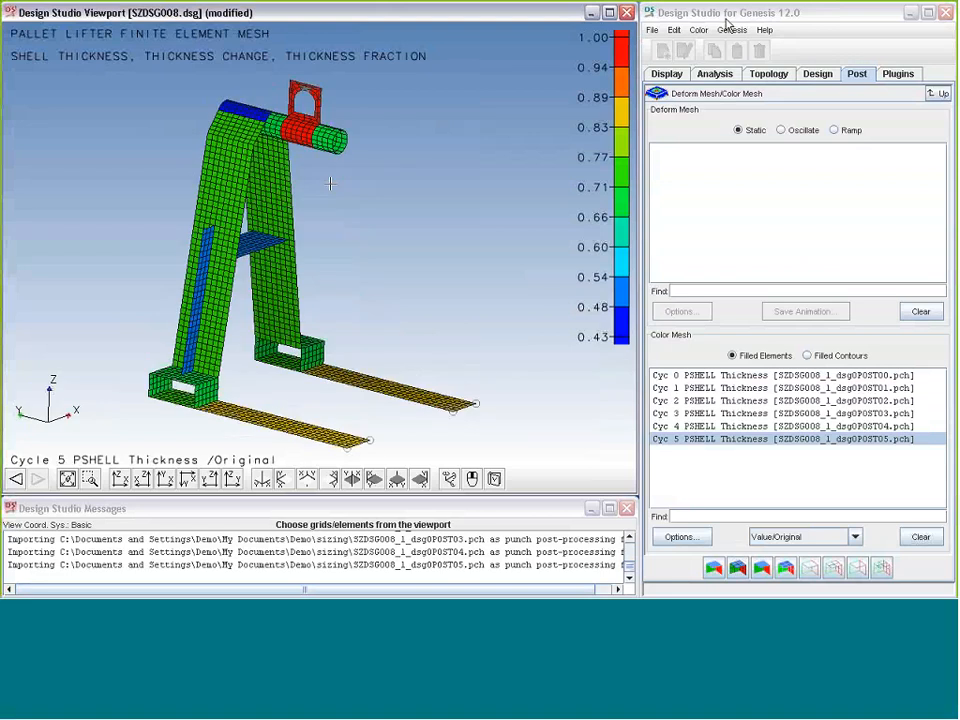
Step: Import the design history results SZDSG008_1_dsg.HIS and view the quick objective plot of the optimization
left_click(652, 30)
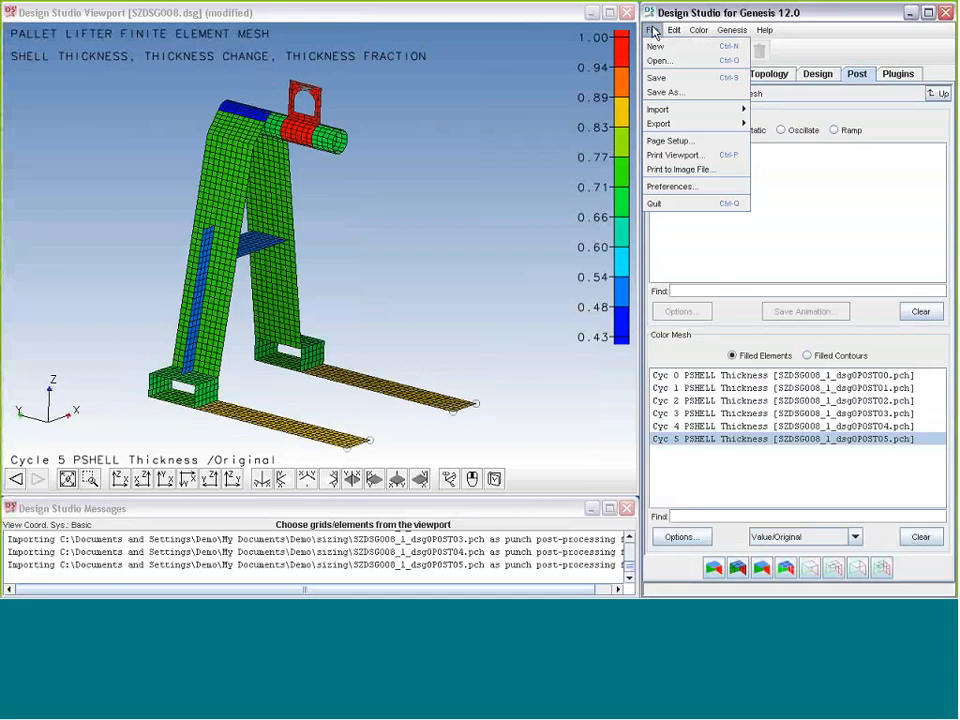
left_click(859, 75)
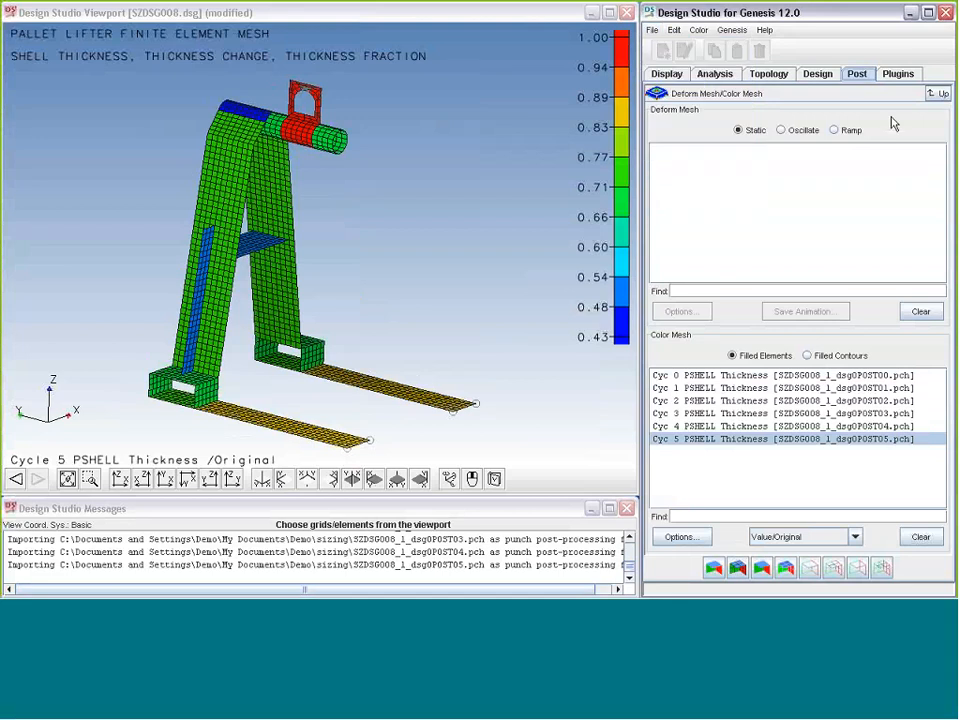
left_click(937, 93)
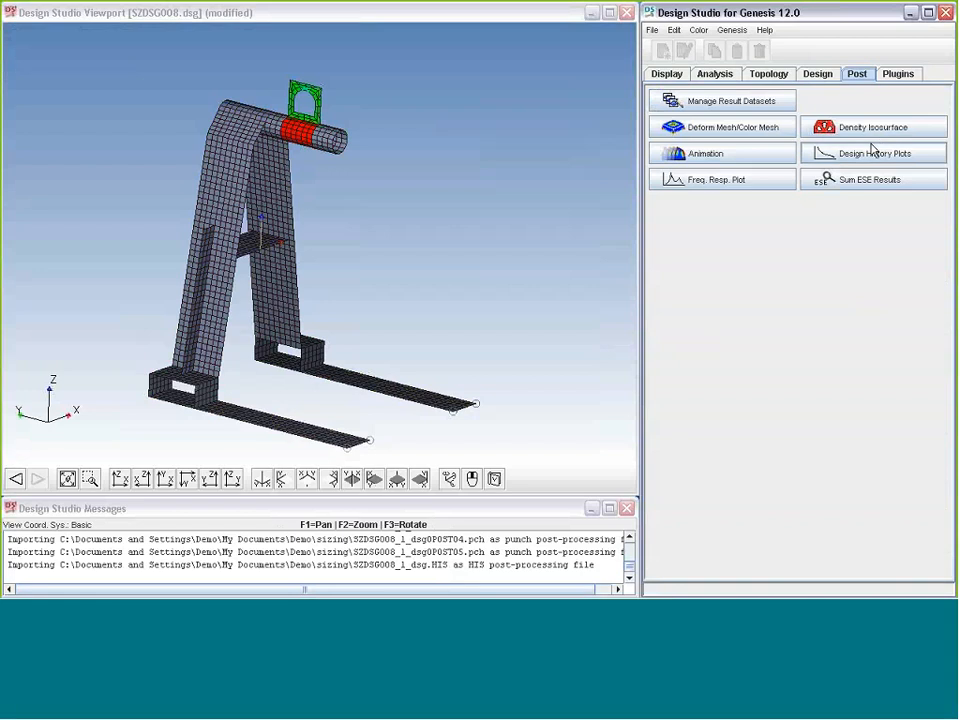
left_click(872, 150)
left_click(755, 564)
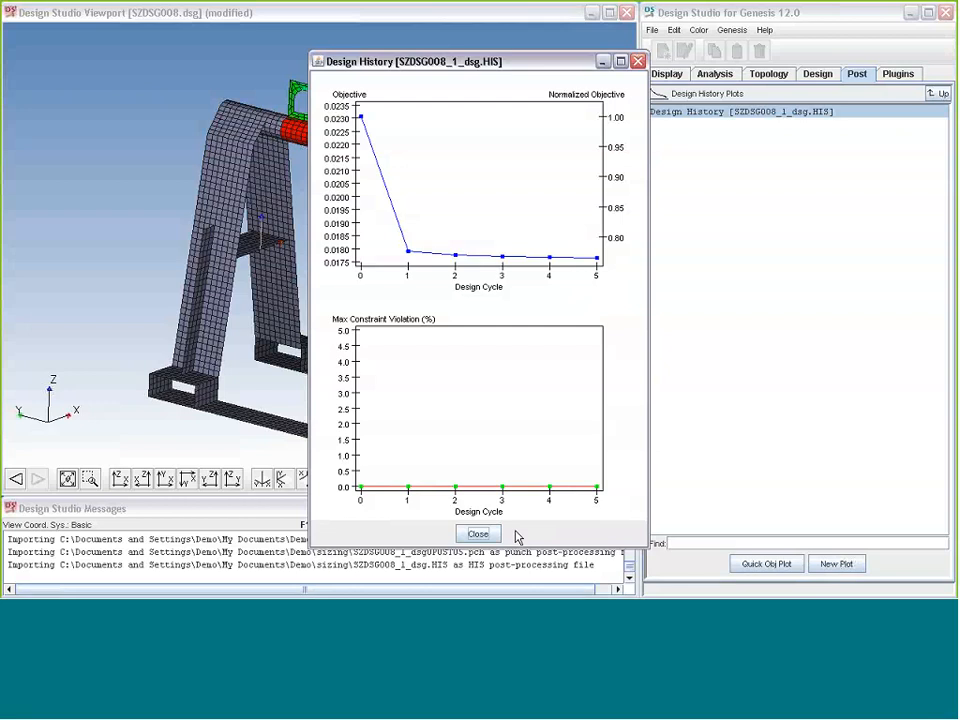
left_click(478, 533)
left_click(938, 94)
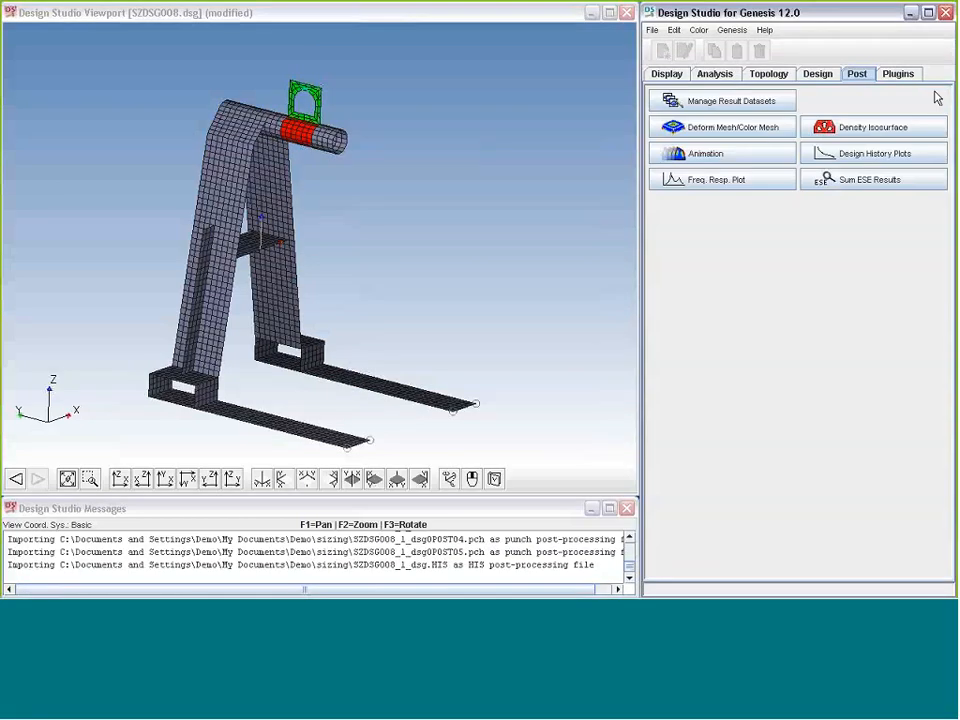
Step: Color the mesh by the Cycle 5 PSHELL thickness again, displayed as the plain Value
left_click(720, 130)
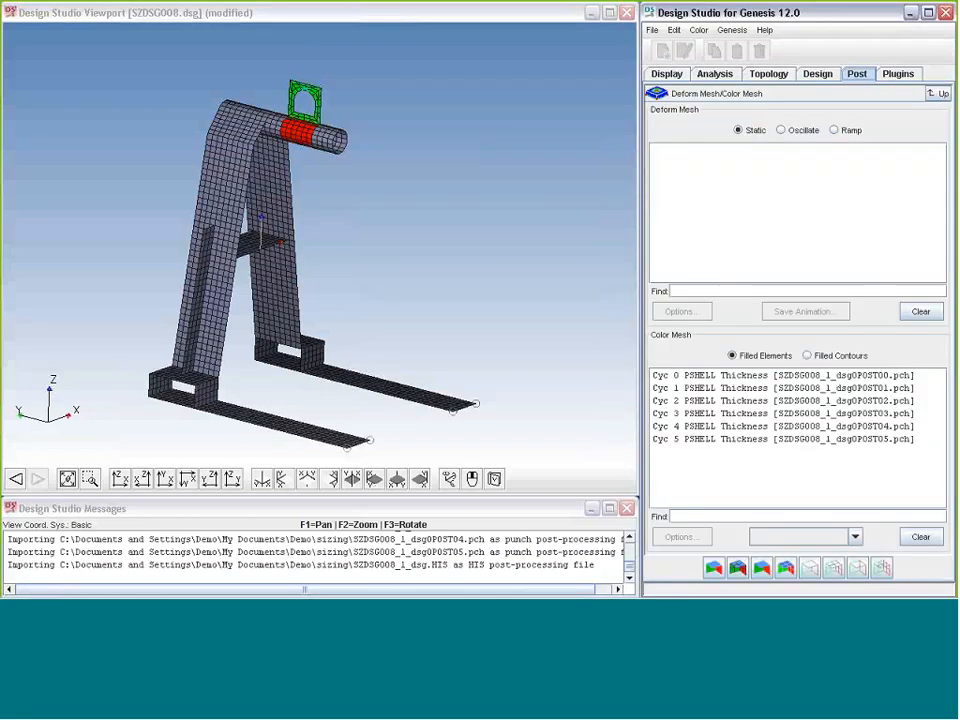
left_click(724, 440)
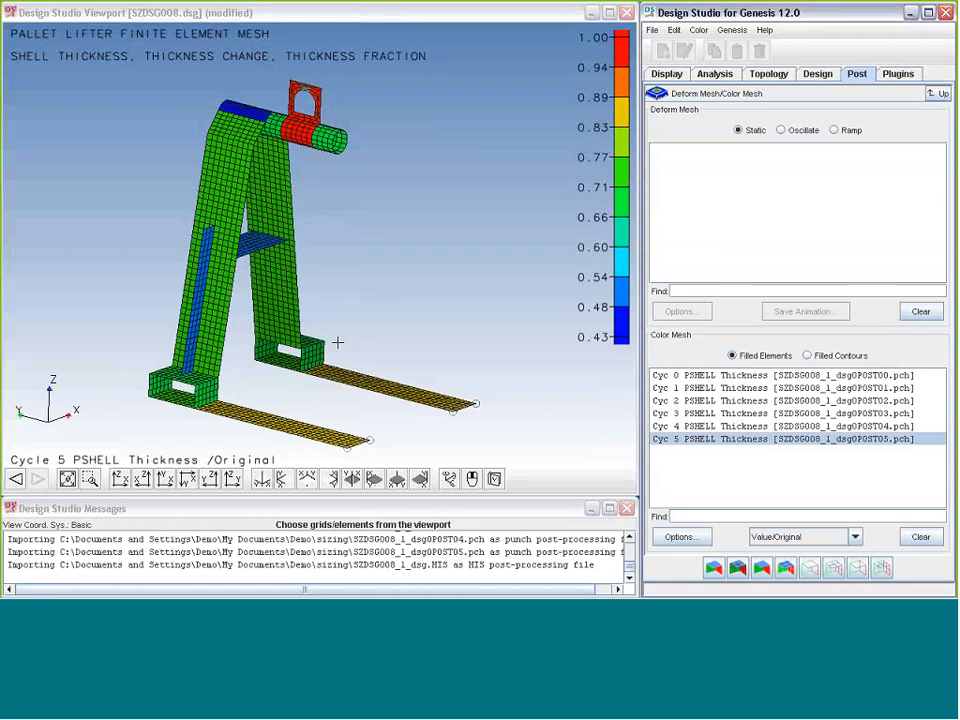
middle_click_drag(338, 343, 393, 374)
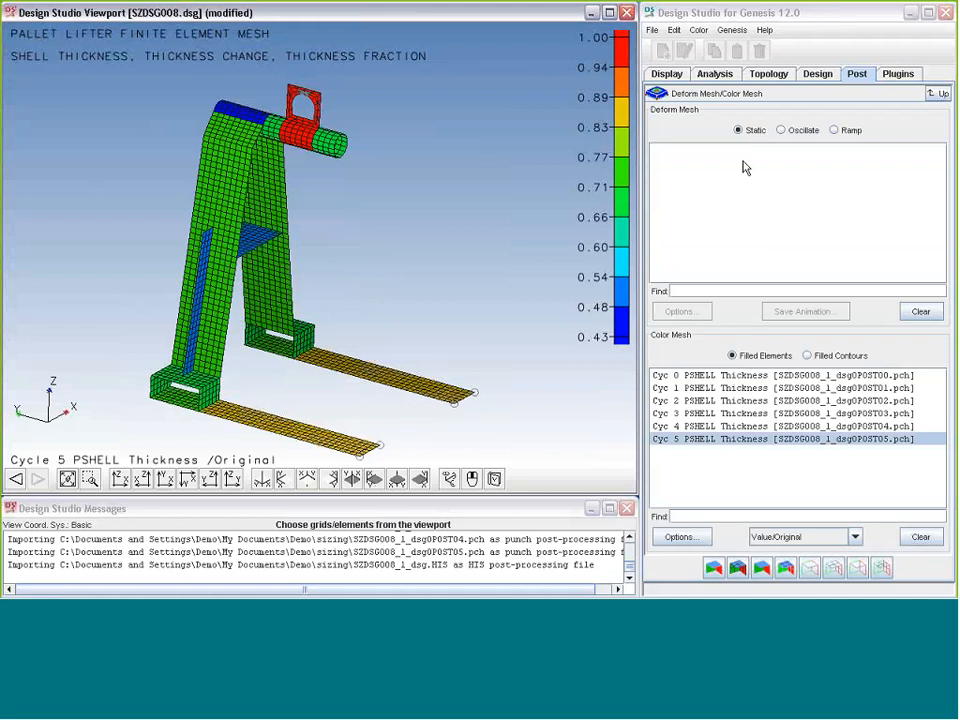
left_click(800, 537)
left_click(775, 553)
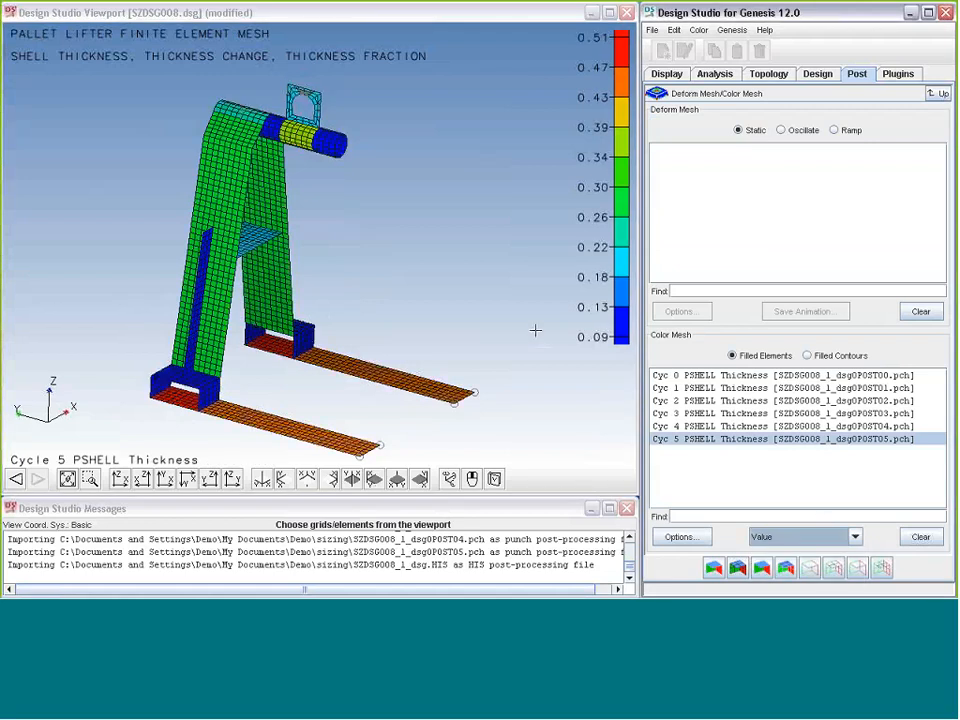
Step: Query the Cycle 5 thickness of one element each on the front fork, the upright body and the box joint
left_click(258, 420)
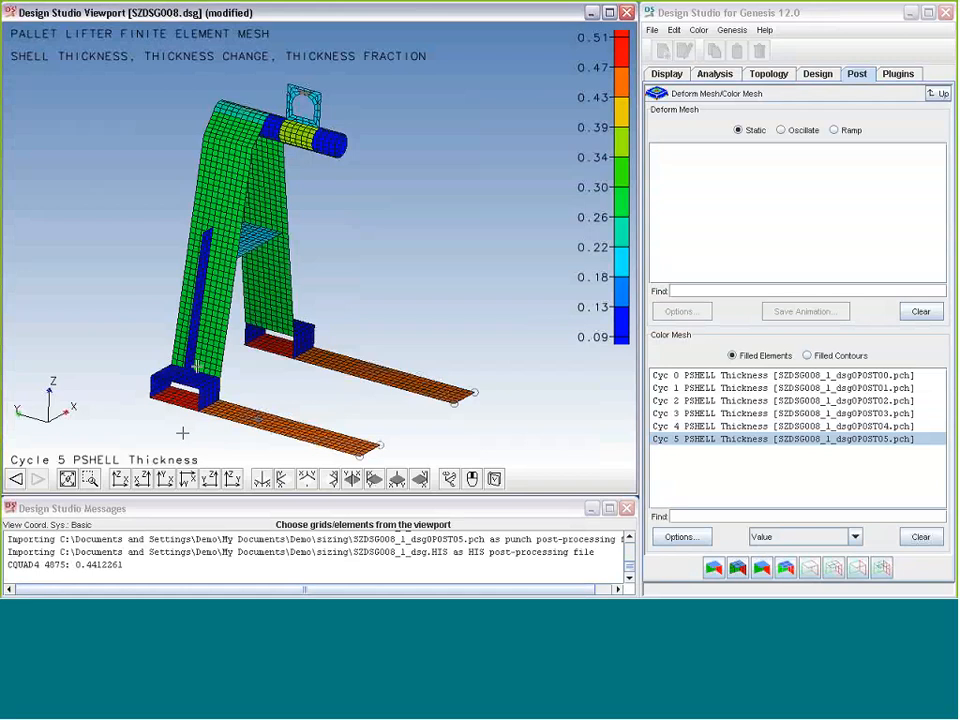
left_click(257, 400)
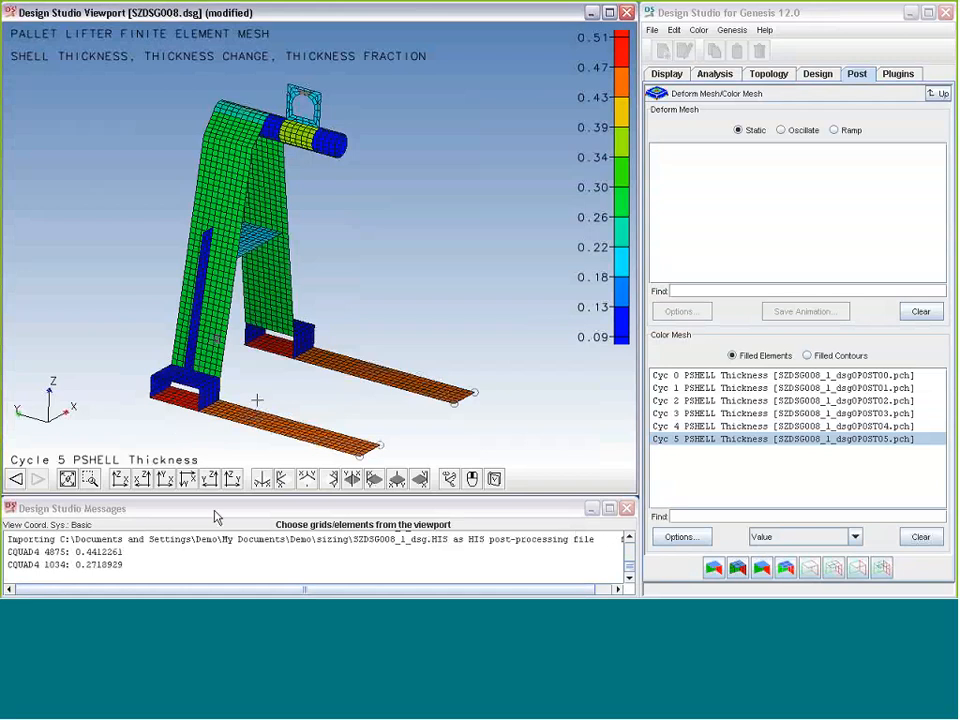
left_click(154, 407)
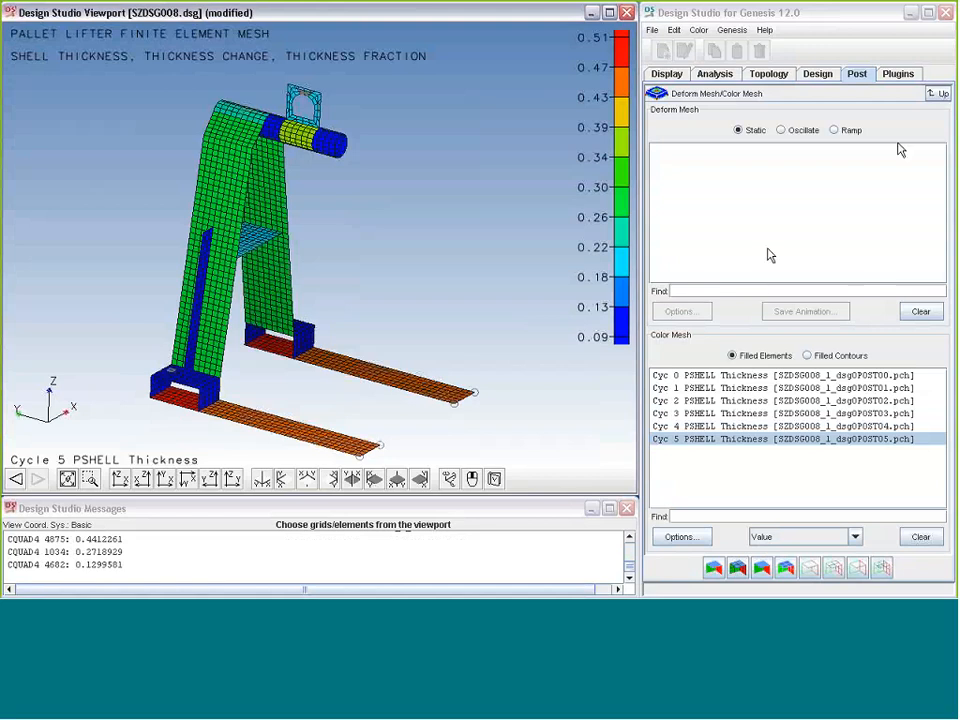
left_click(938, 94)
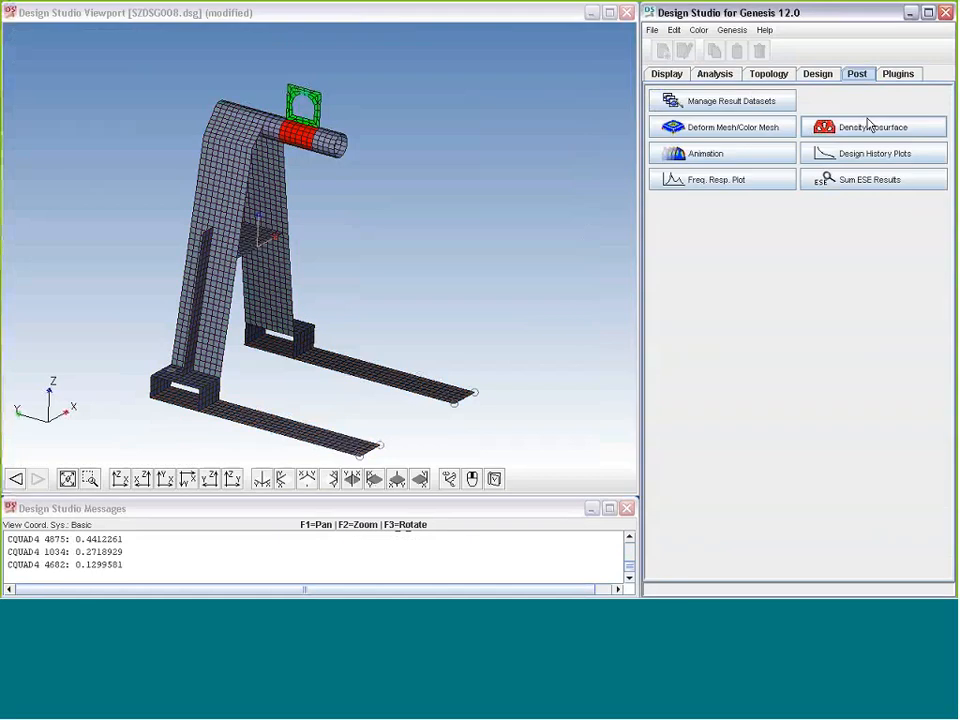
Step: Start a new model and import the input data file SZDSG008_1_dsgSSOL05.dat from the sizing folder
left_click(652, 30)
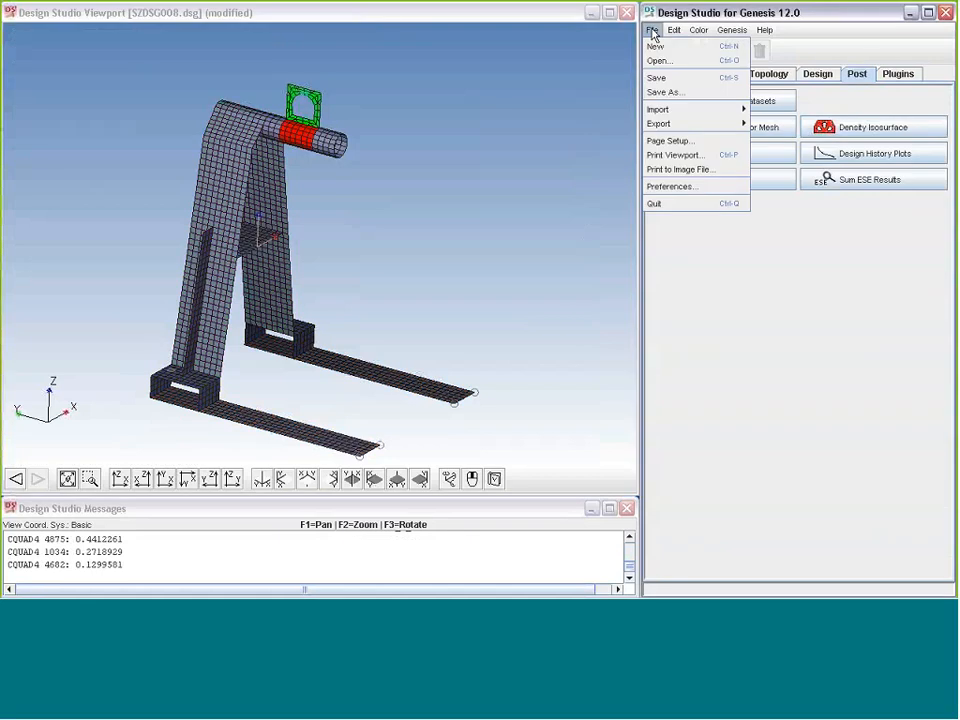
left_click(656, 46)
left_click(739, 332)
left_click(651, 31)
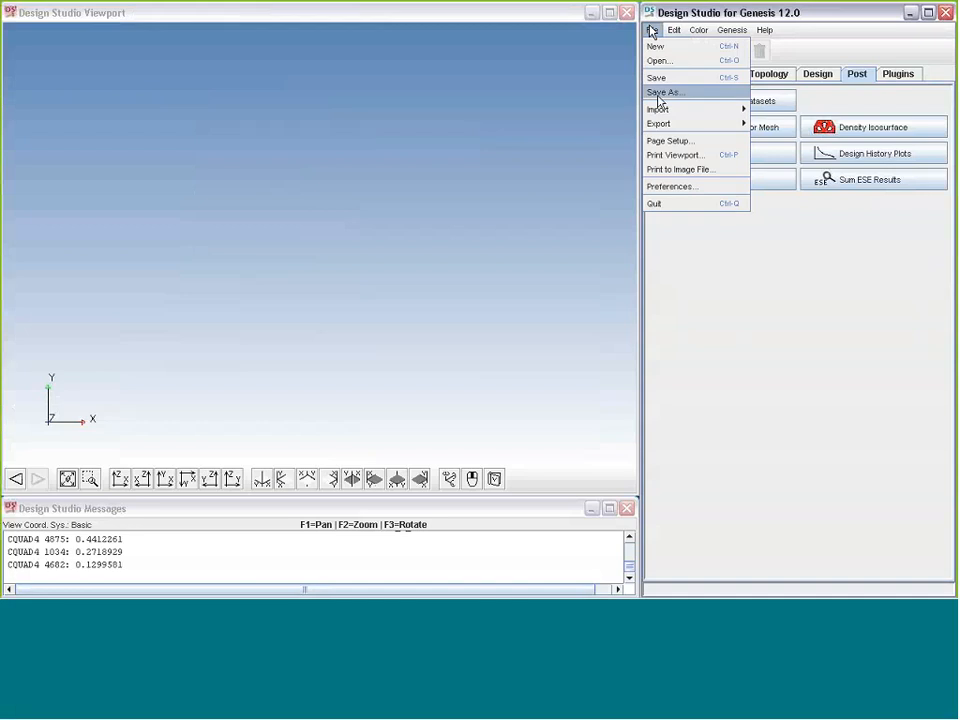
mouse_move(662, 109)
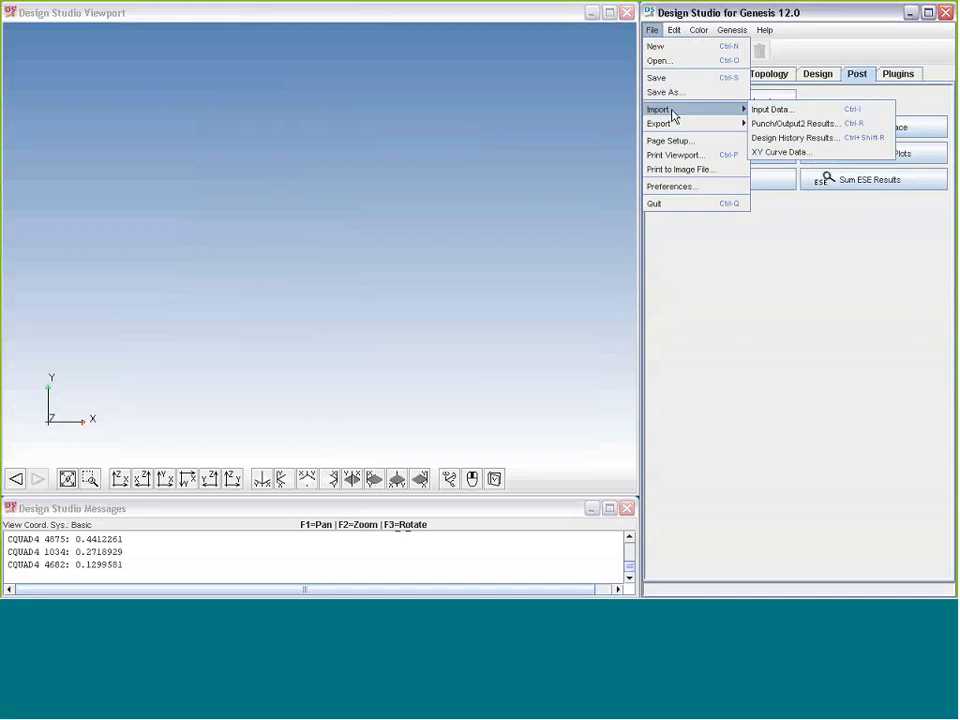
left_click(775, 112)
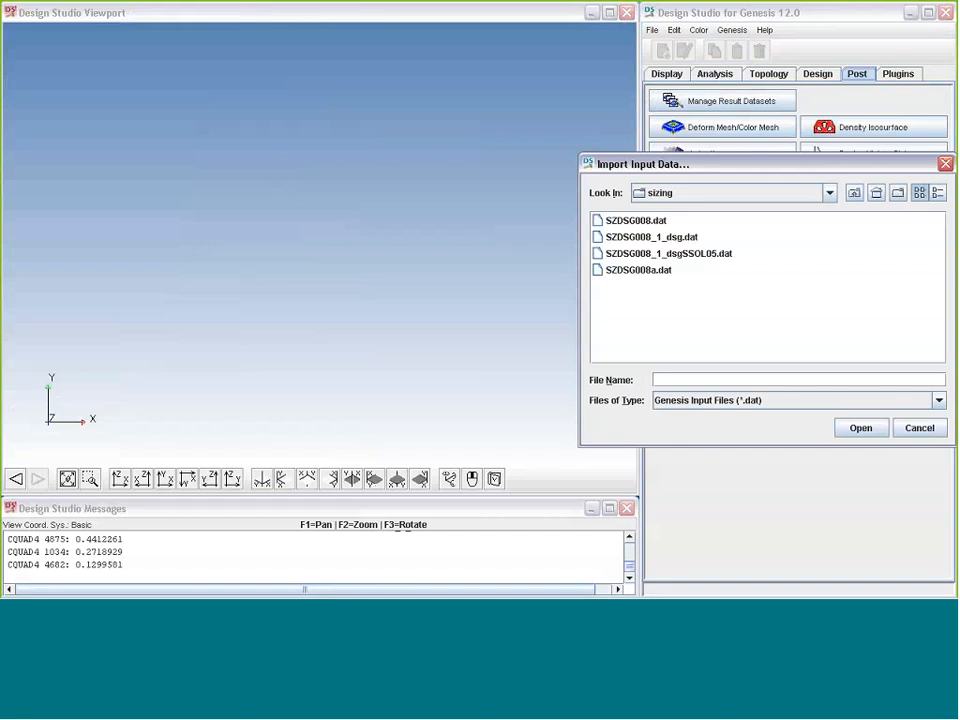
left_click(700, 254)
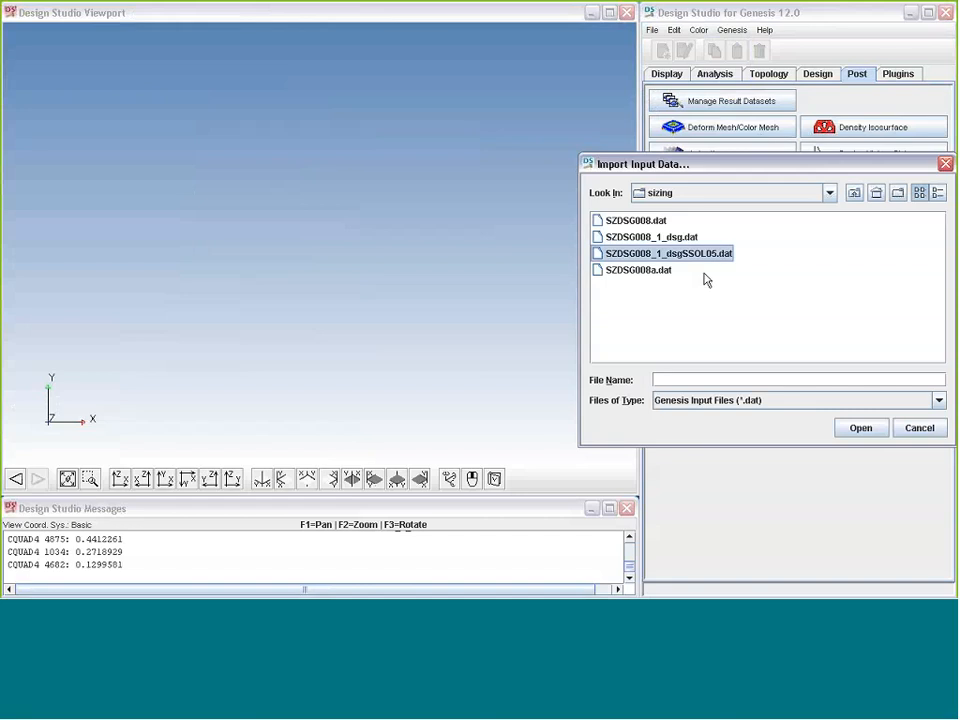
left_click(872, 434)
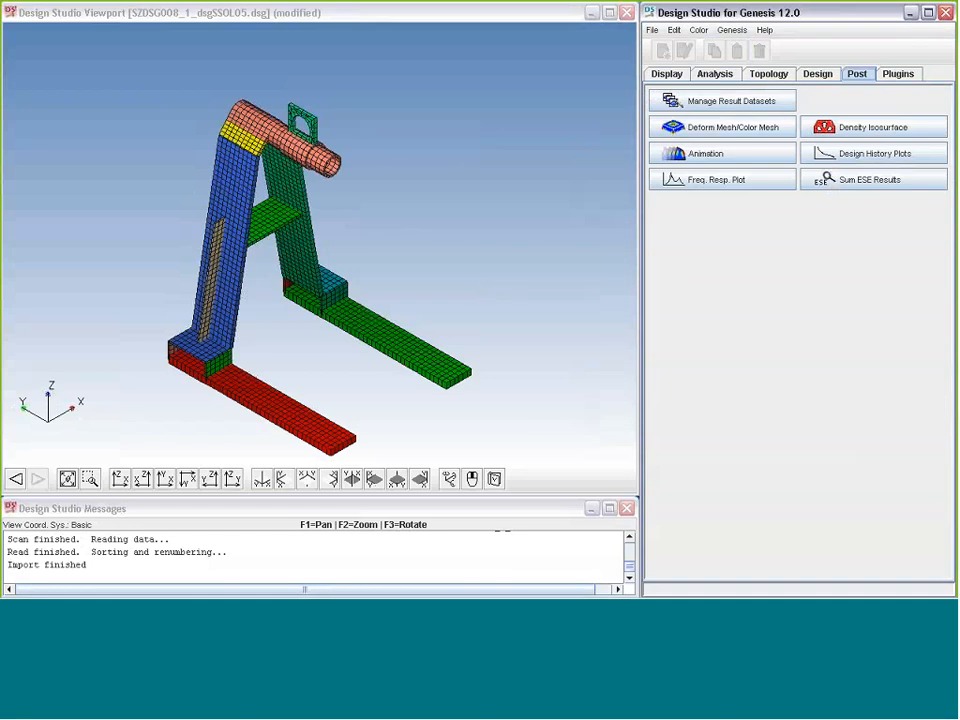
Step: Examine the solid element thicknesses of the lifter closely around the box joint of the front fork
middle_click_drag(453, 327, 453, 310)
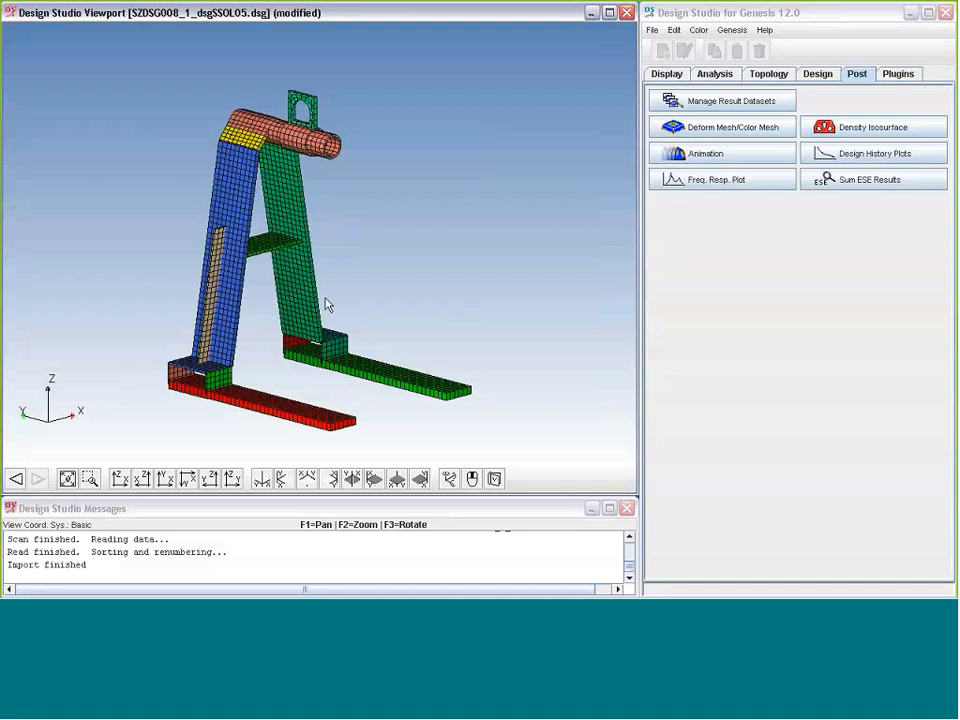
middle_click_drag(325, 298, 340, 280)
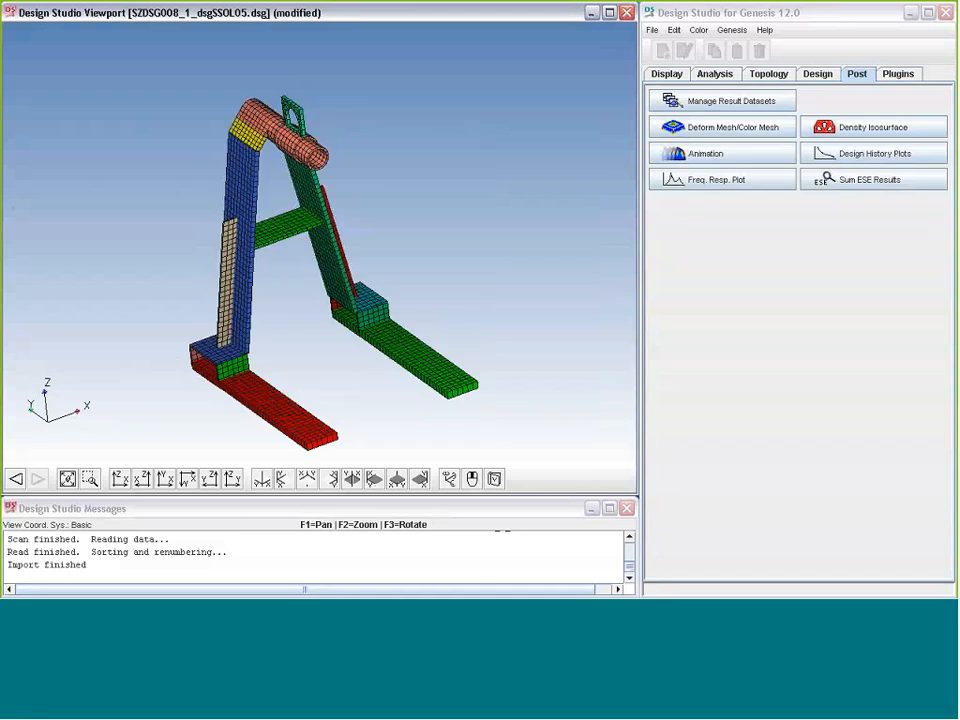
left_click_drag(176, 332, 247, 405)
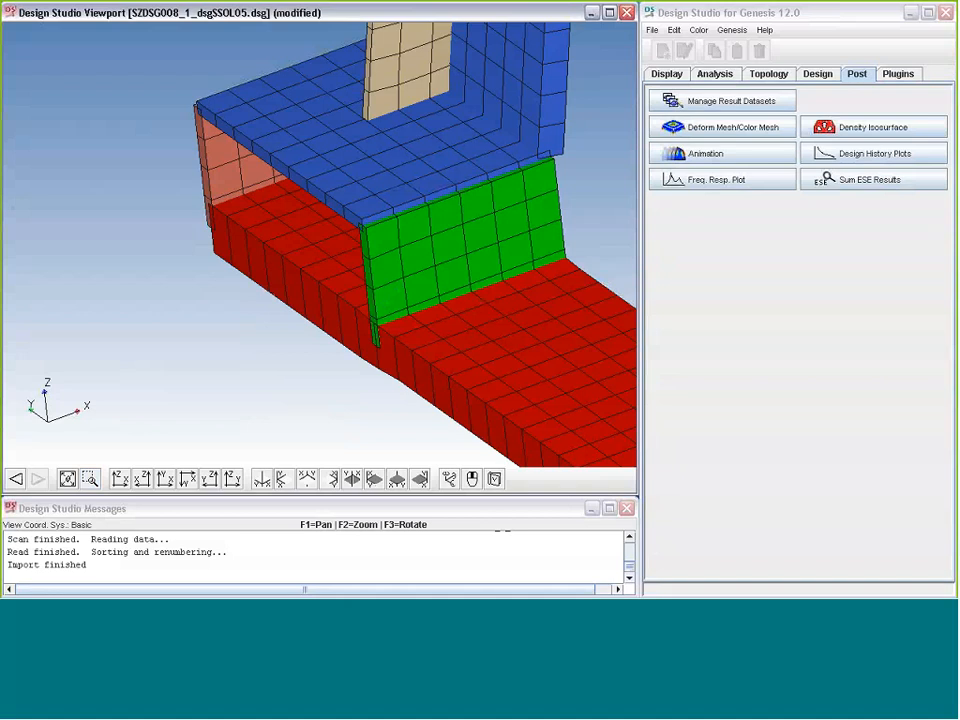
middle_click_drag(170, 190, 451, 317)
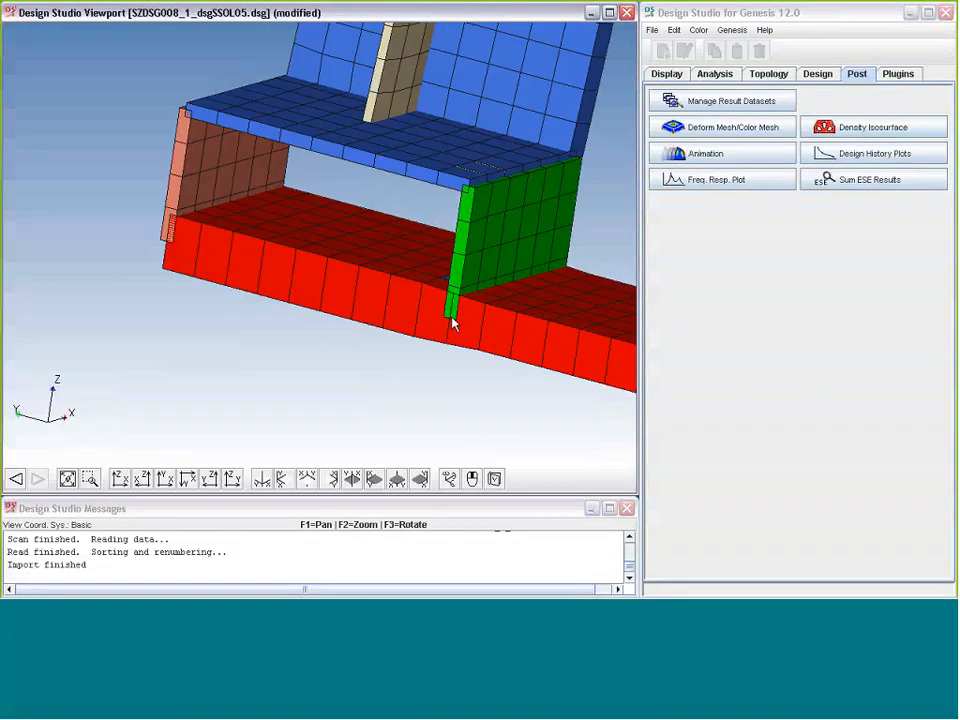
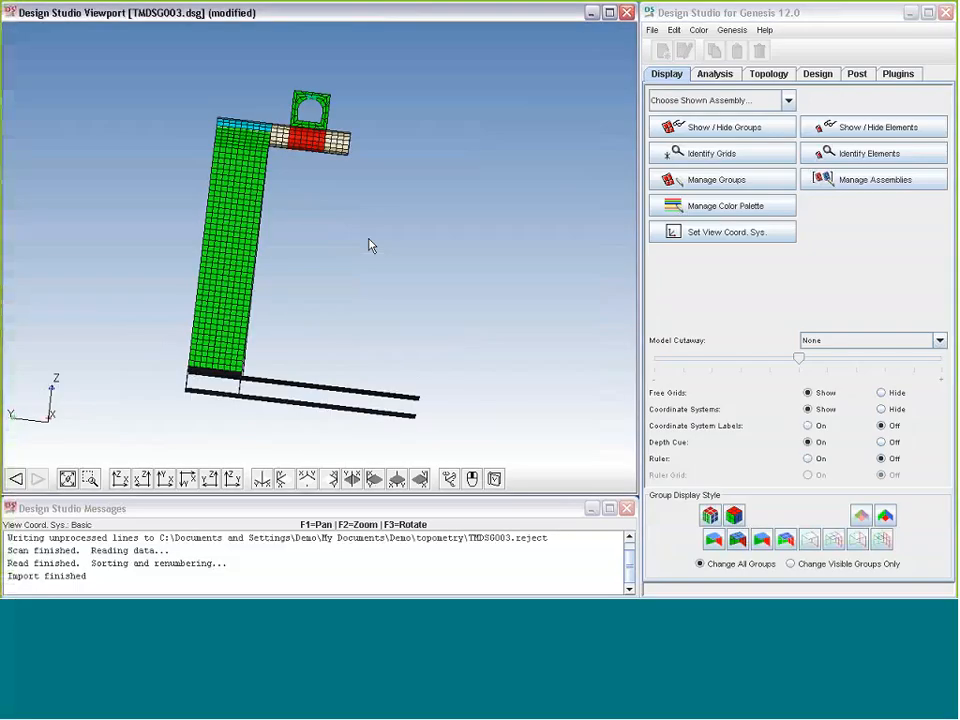
Step: Inspect the TMDSG003 lifter model and list its property groups in the Sizing design category
key("F3")
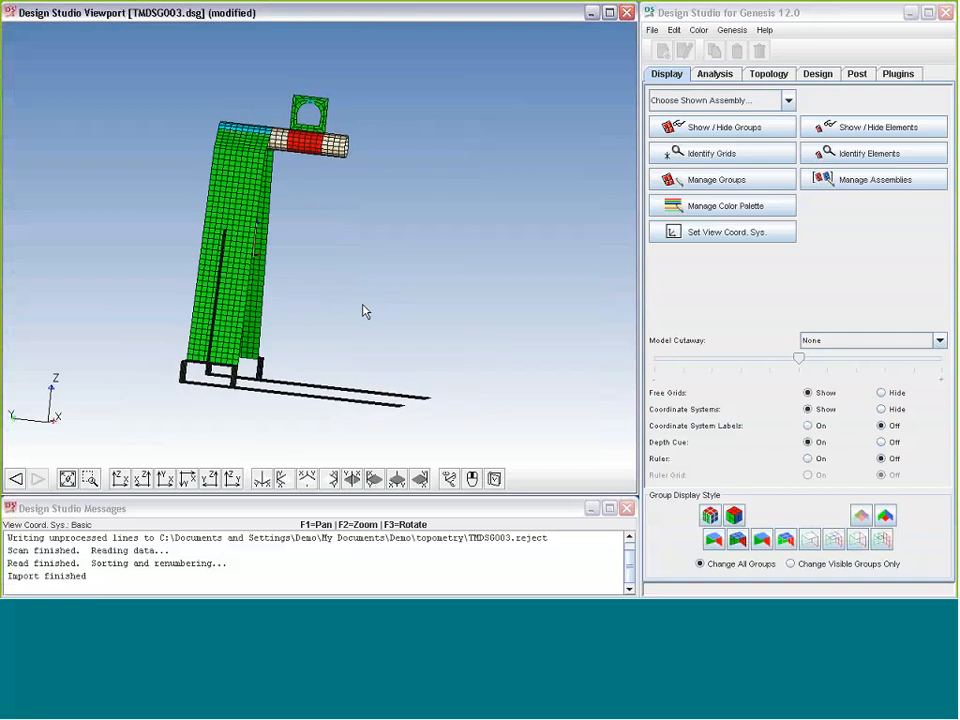
key("F2")
key("F3")
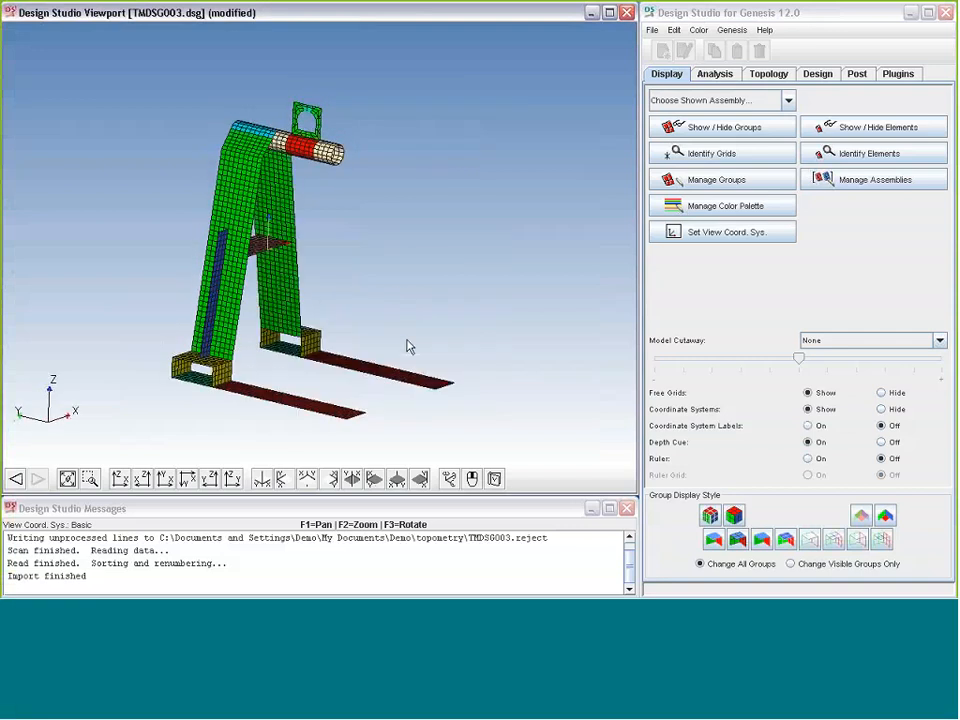
key("F3")
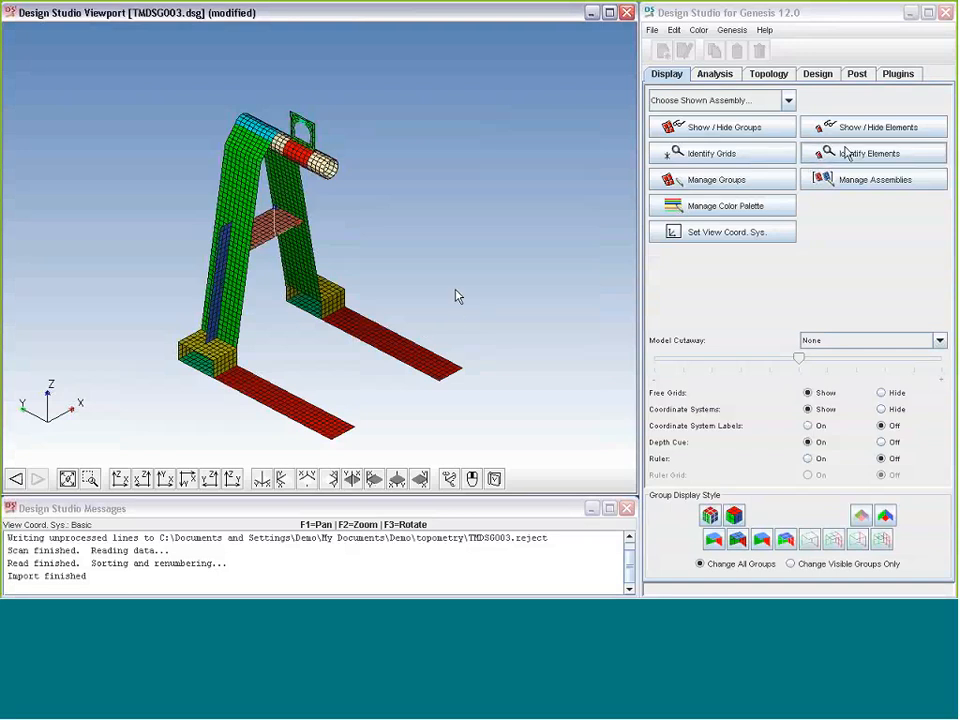
left_click(824, 79)
left_click(826, 97)
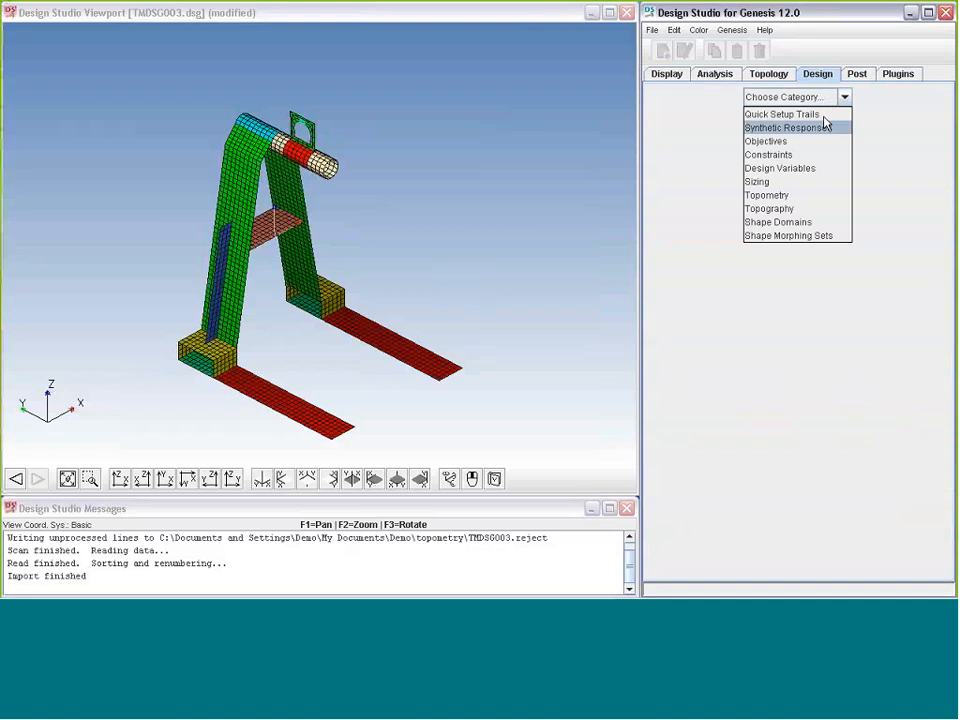
left_click(815, 181)
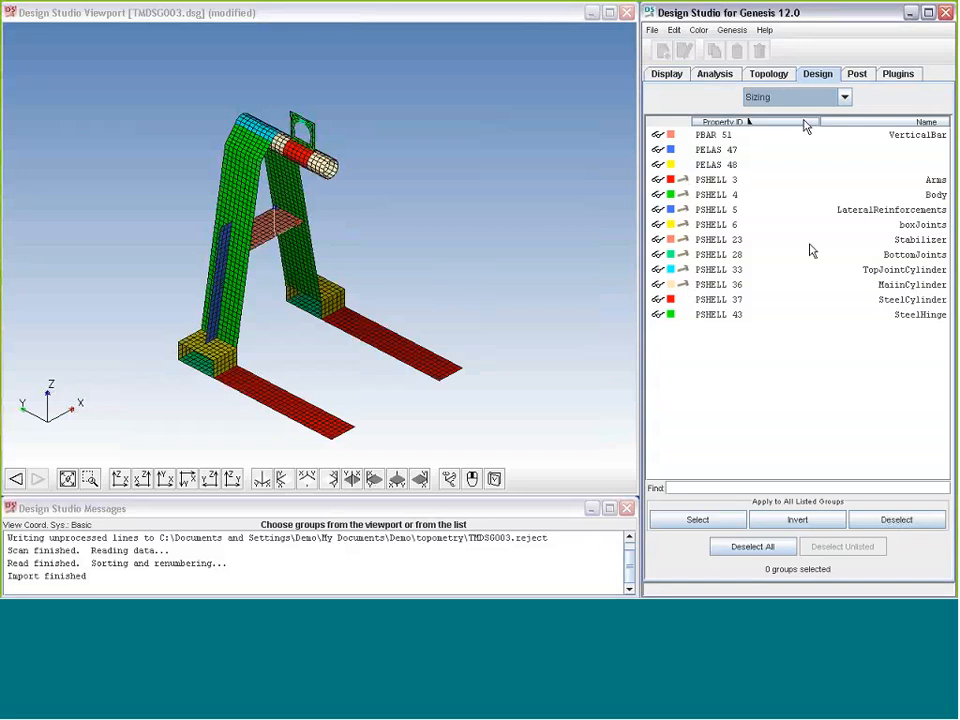
Step: Select all PSHELL groups listed in the Topometry design category and open their topometry attributes for editing
left_click(800, 97)
left_click(790, 195)
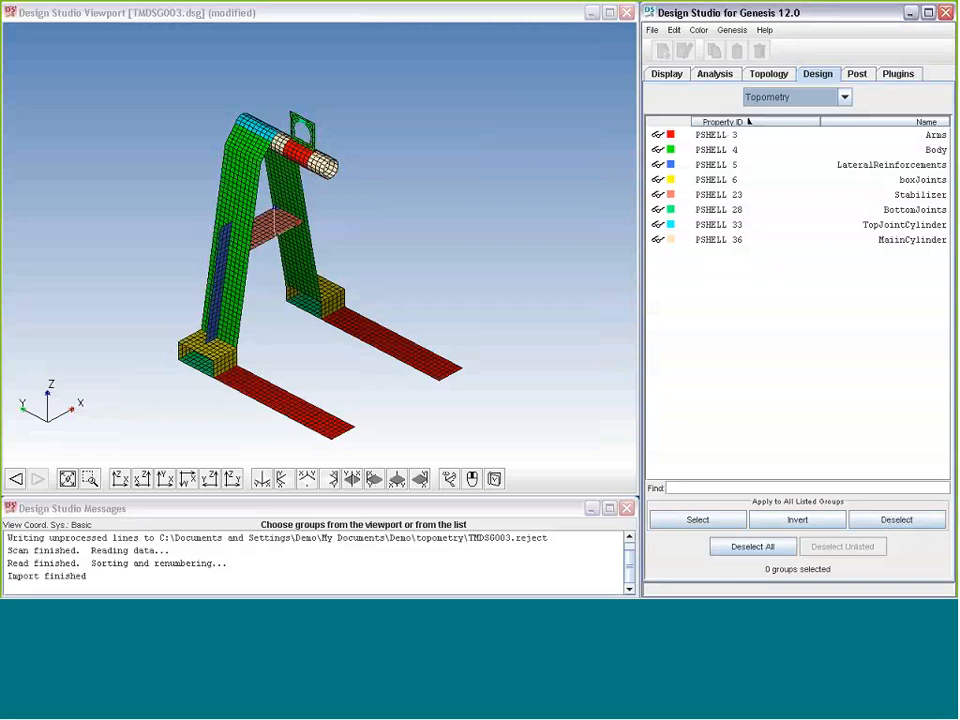
left_click(697, 519)
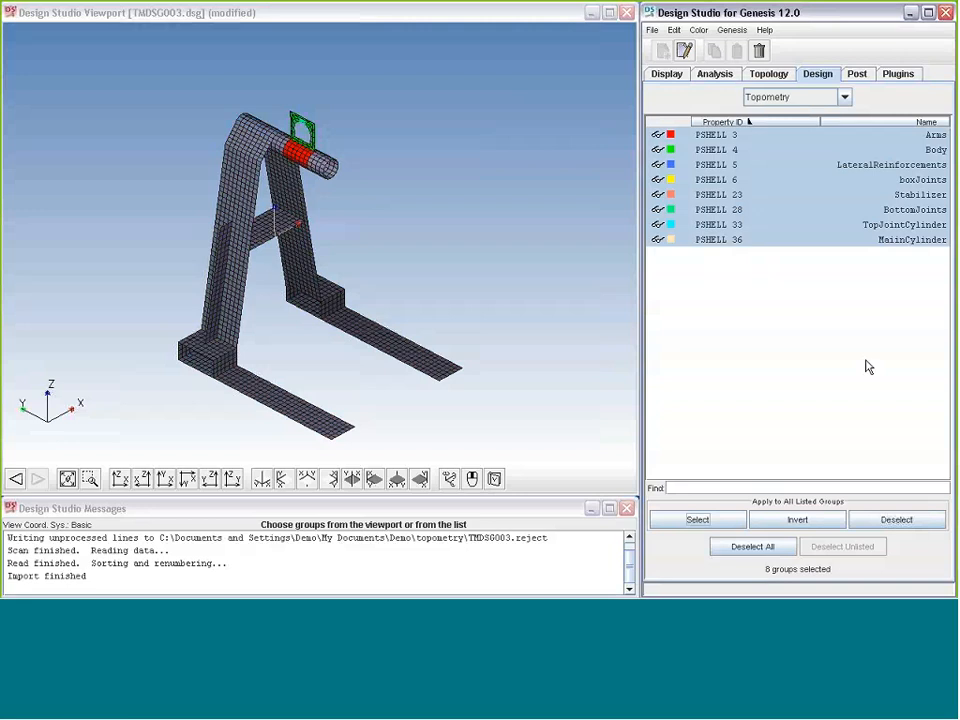
left_click(686, 52)
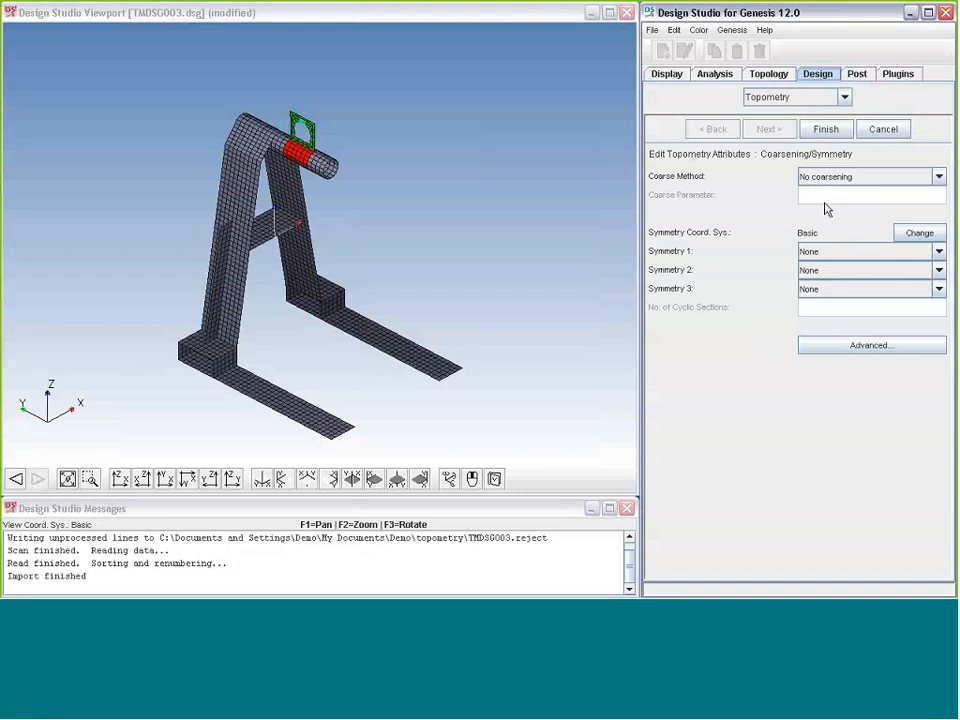
Step: Examine the available coarse methods for the topometry attributes and keep No coarsening
left_click(870, 177)
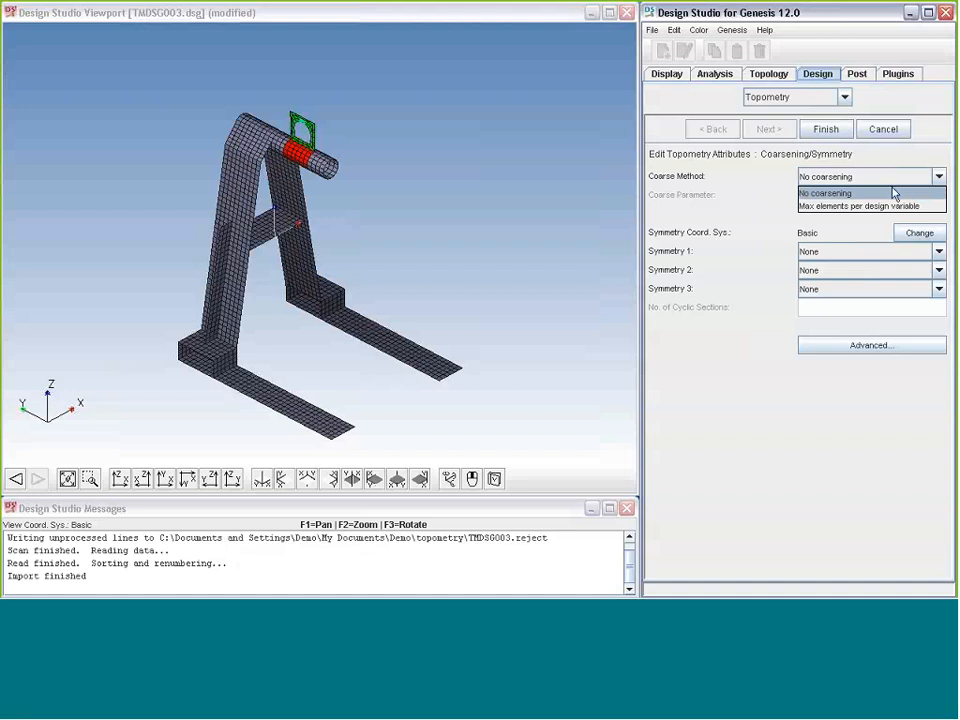
left_click(895, 193)
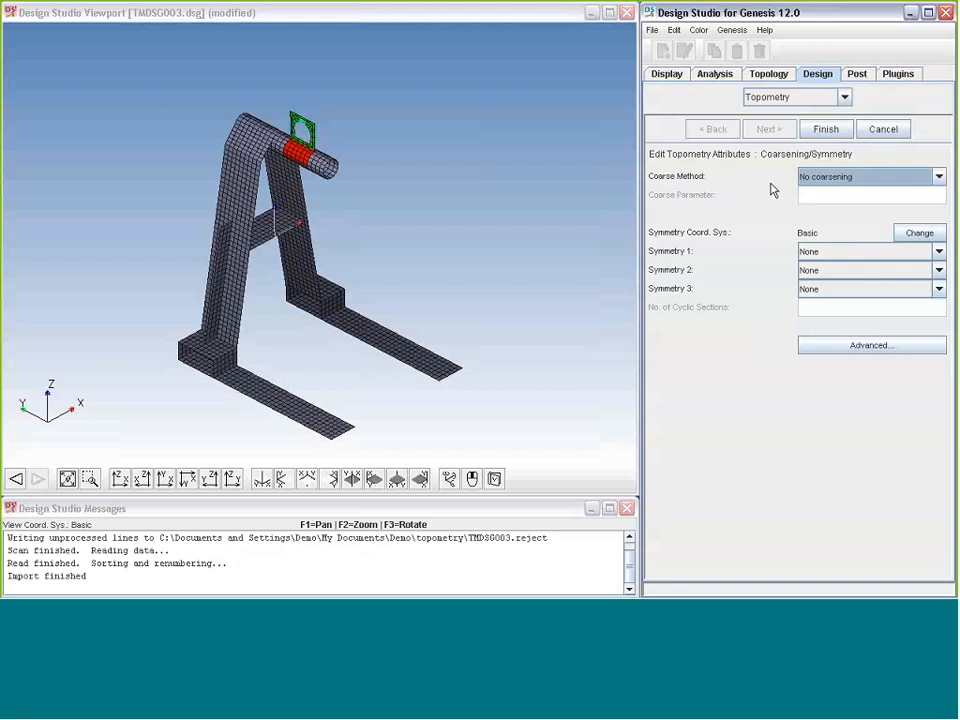
left_click(830, 176)
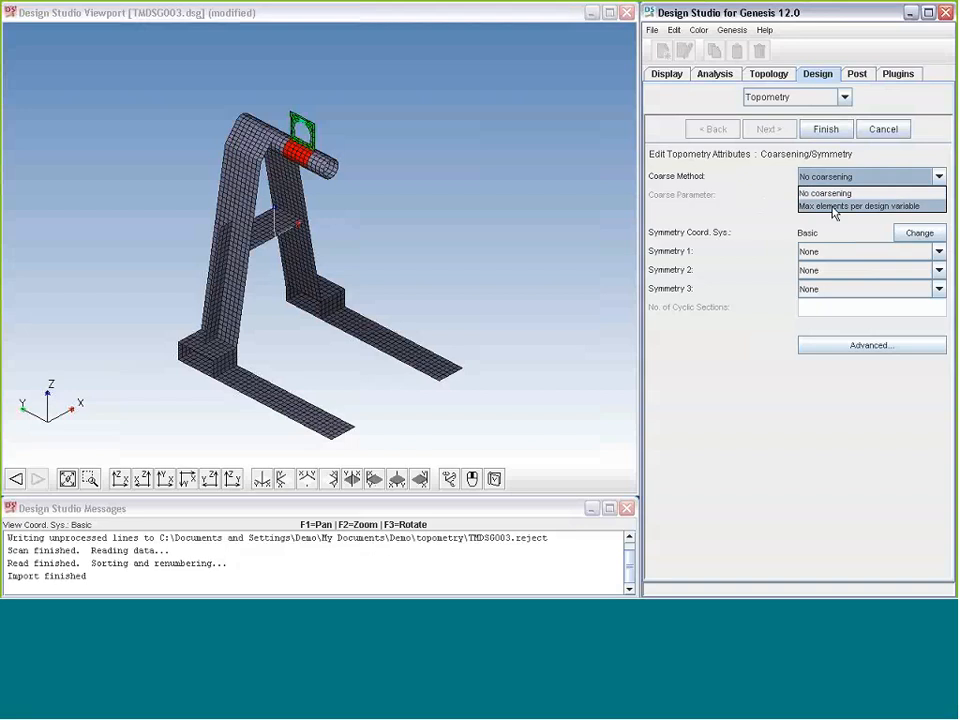
left_click(801, 190)
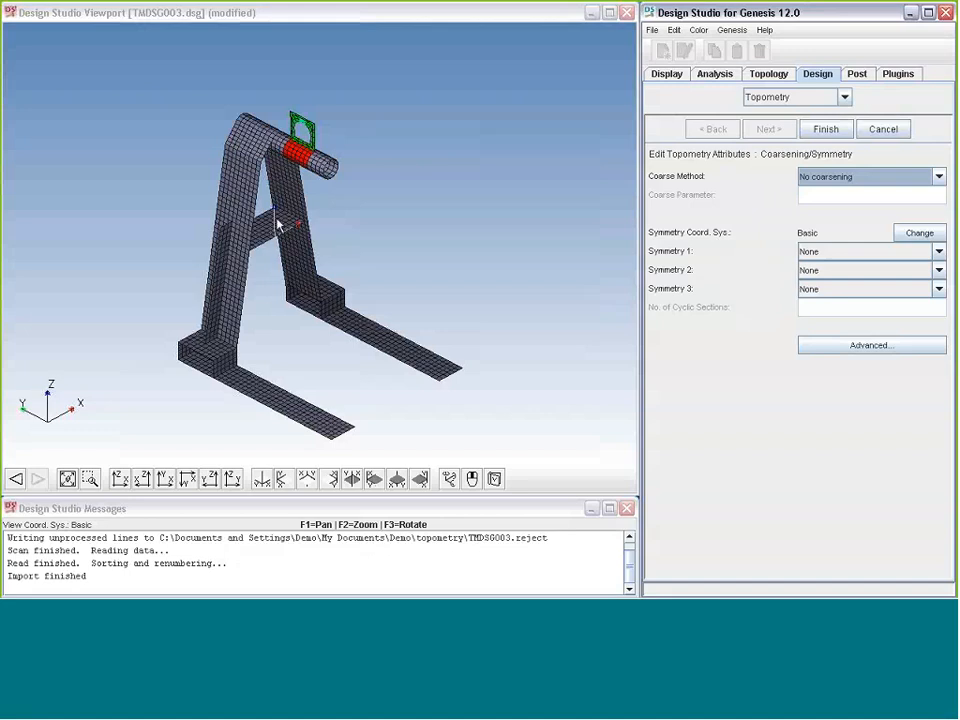
Step: Set the topometry symmetry coordinate system to New Coord. Sys. 1, mirror Symmetry 1 about the YZ plane, and finish the attributes
left_click(930, 234)
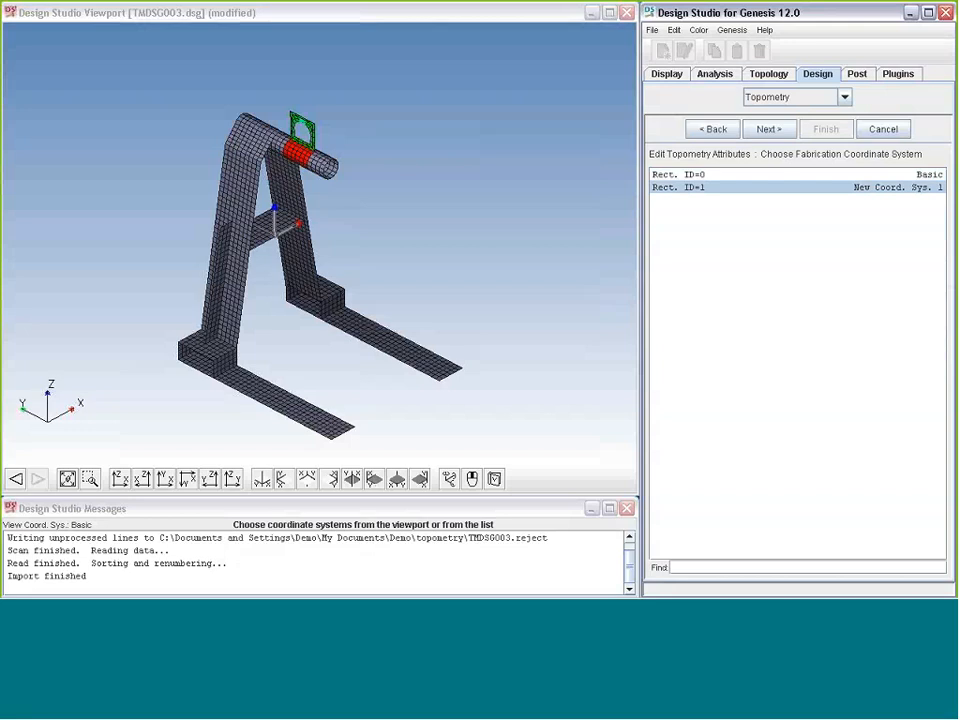
left_click(780, 130)
left_click(860, 251)
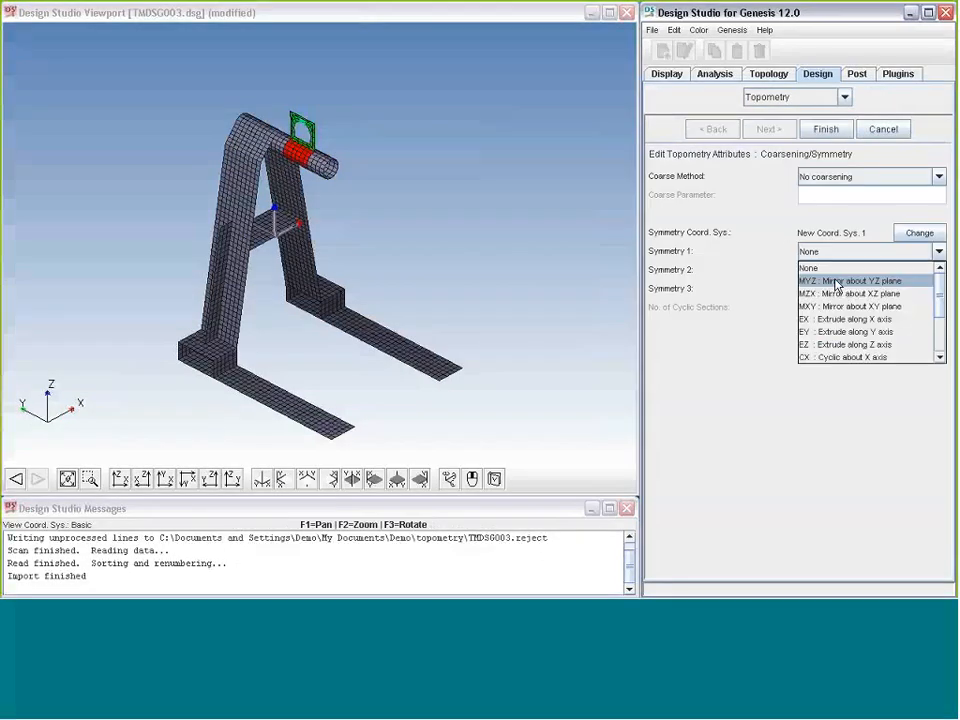
left_click(834, 282)
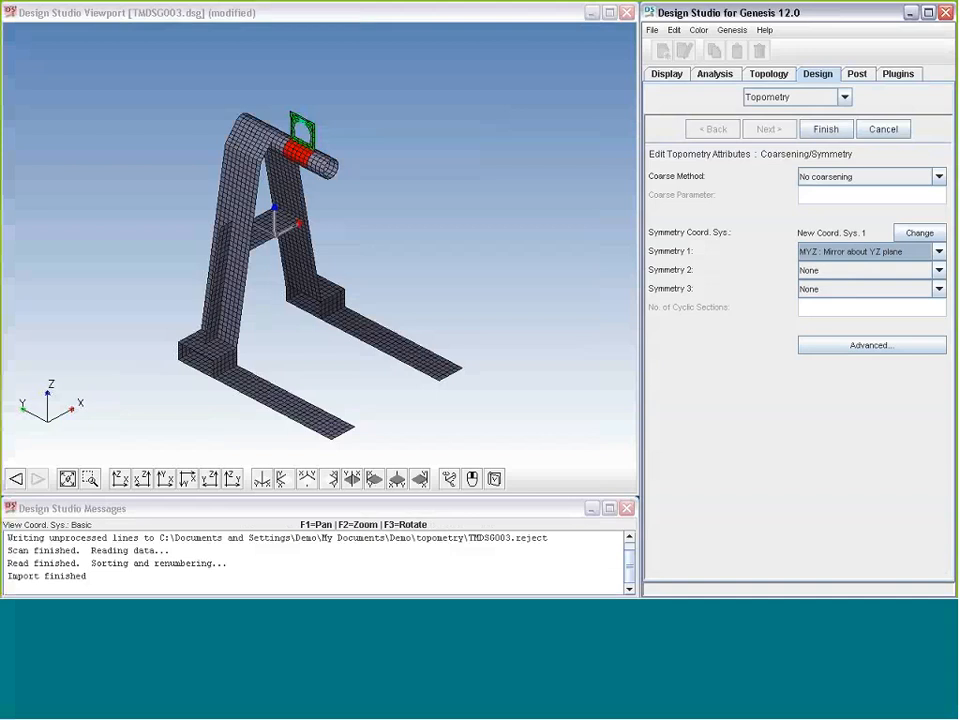
left_click(826, 129)
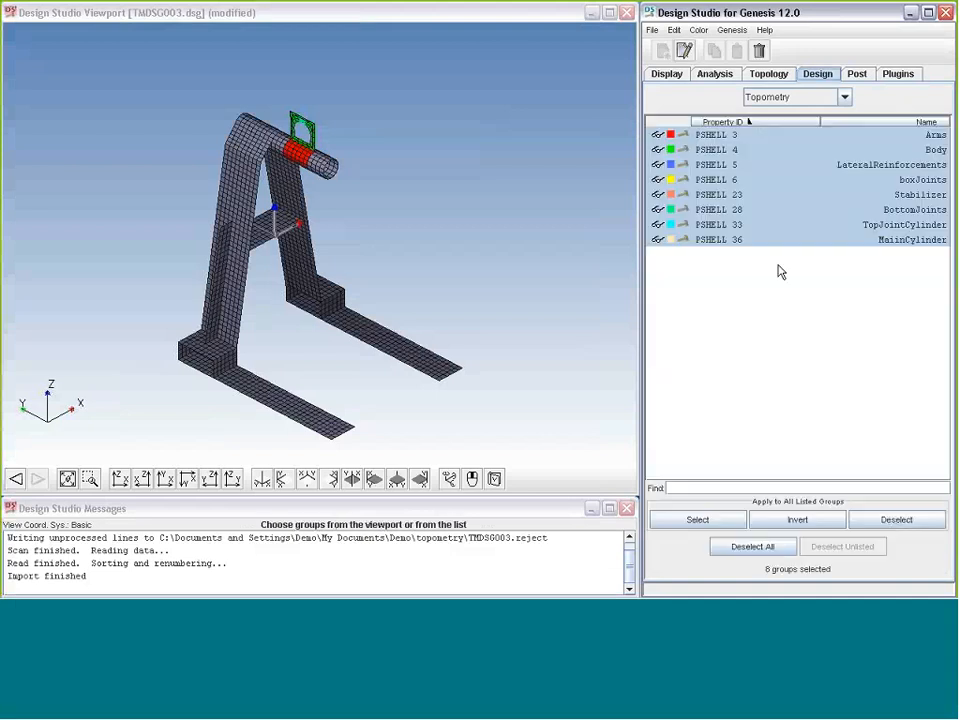
Step: Select only the MaiinCylinder group, and review the optimization objective and the list of design constraints
left_click(689, 240)
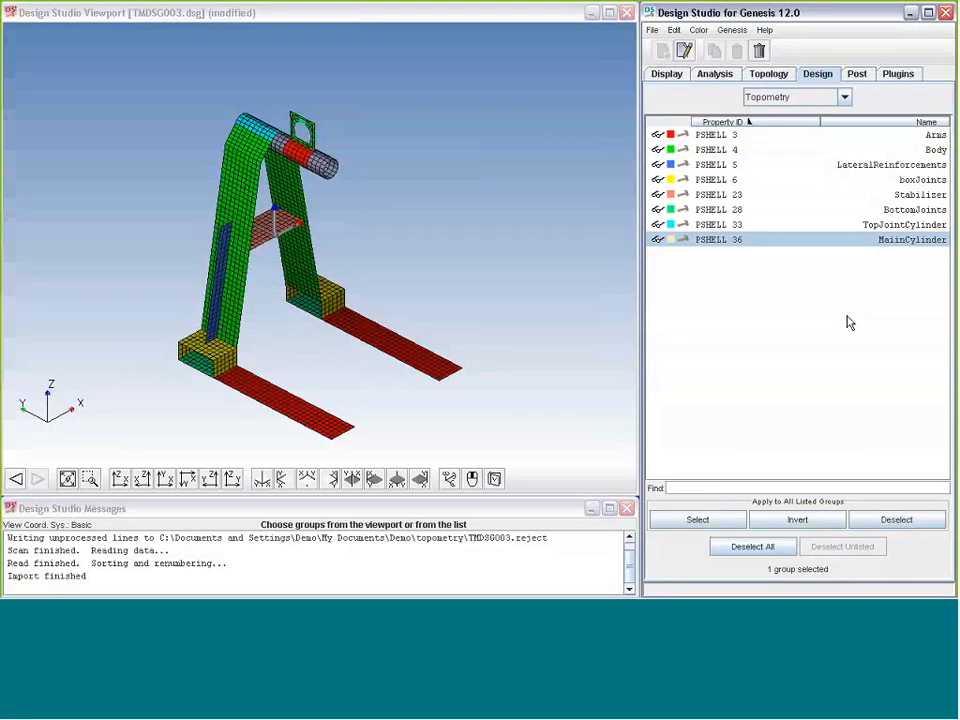
left_click(795, 97)
left_click(805, 142)
left_click(767, 99)
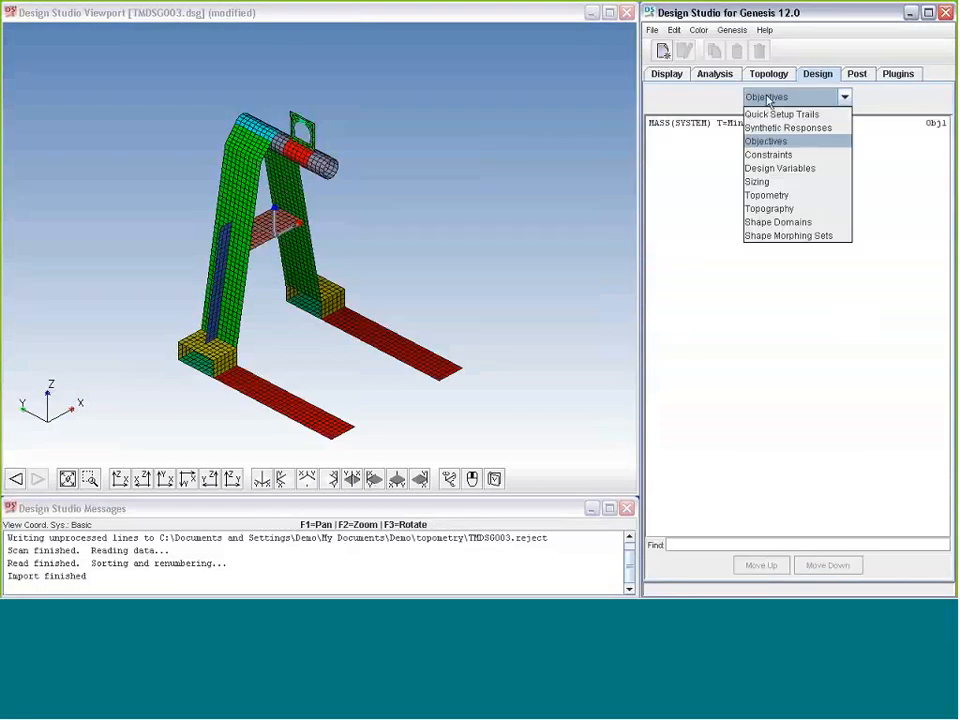
left_click(772, 155)
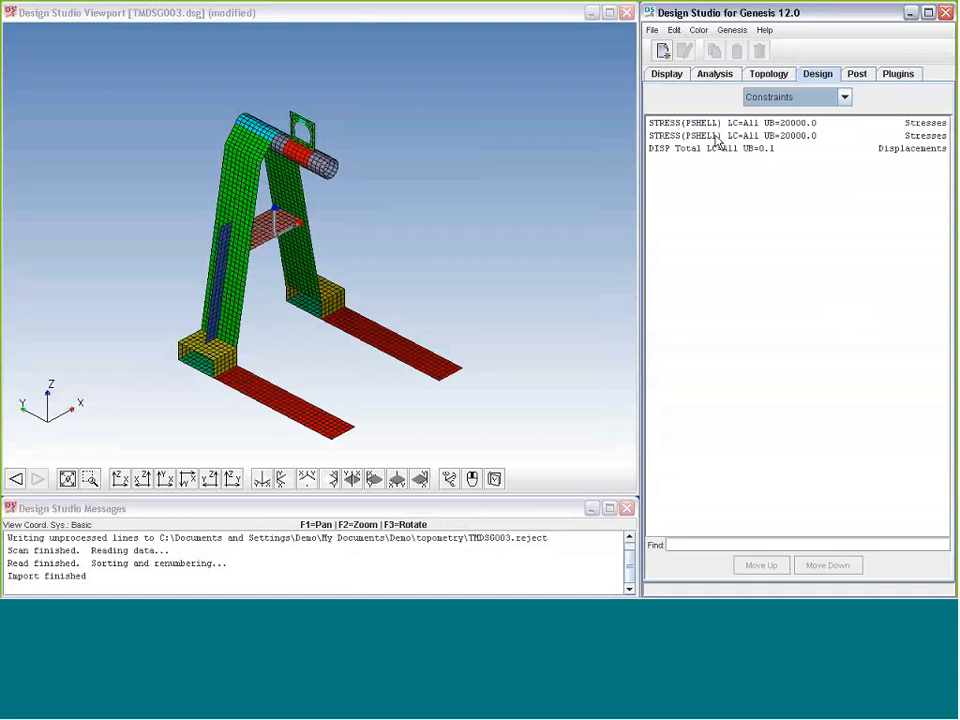
left_click(800, 97)
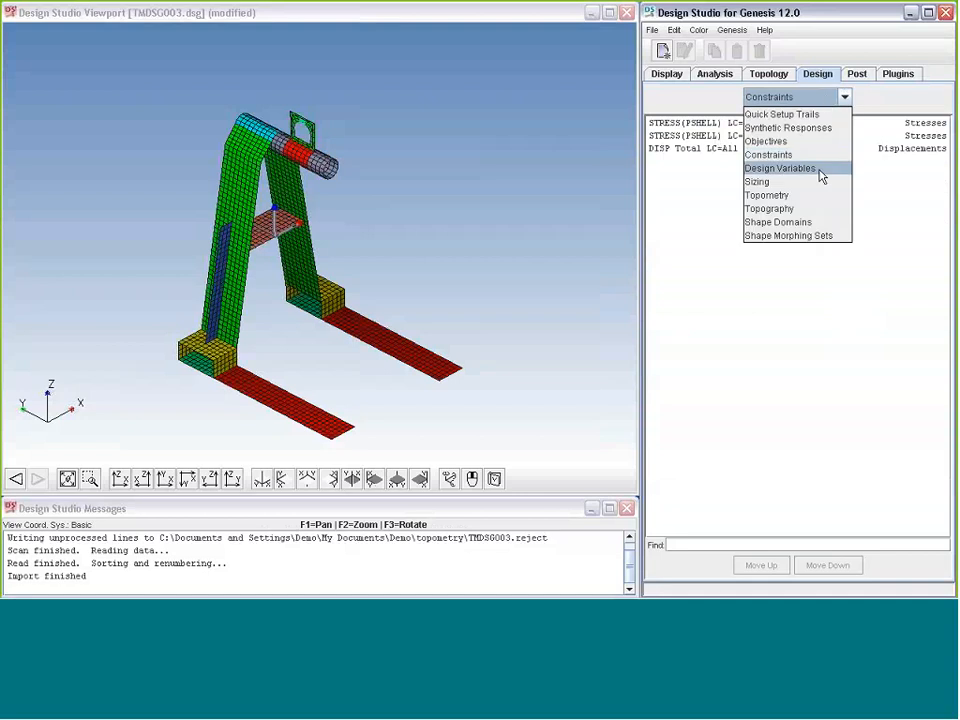
left_click(816, 208)
left_click(754, 98)
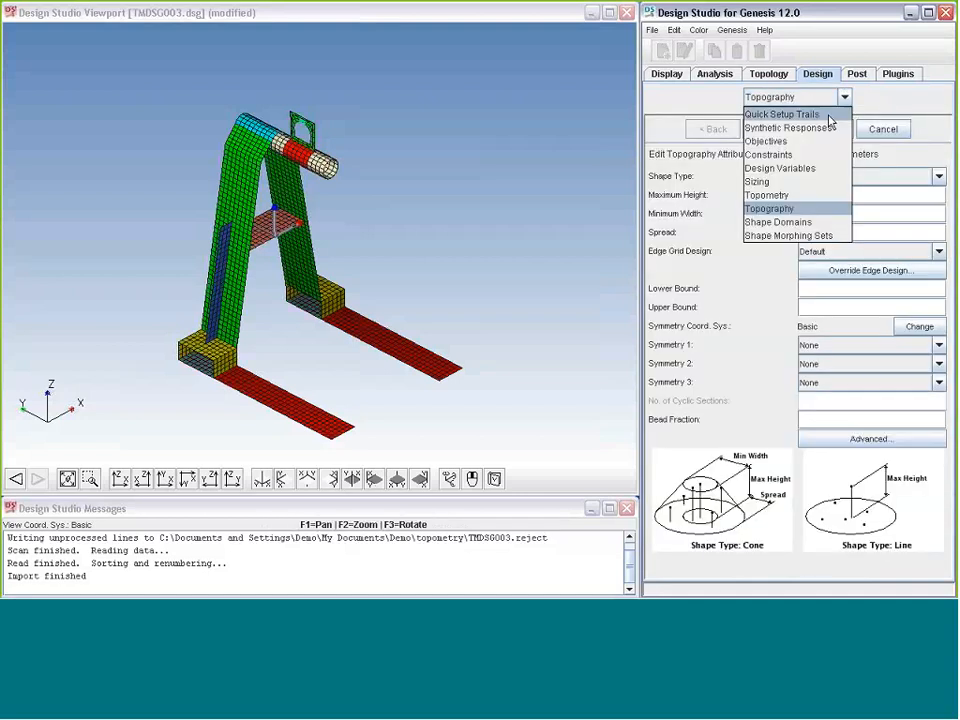
left_click(883, 129)
left_click(812, 97)
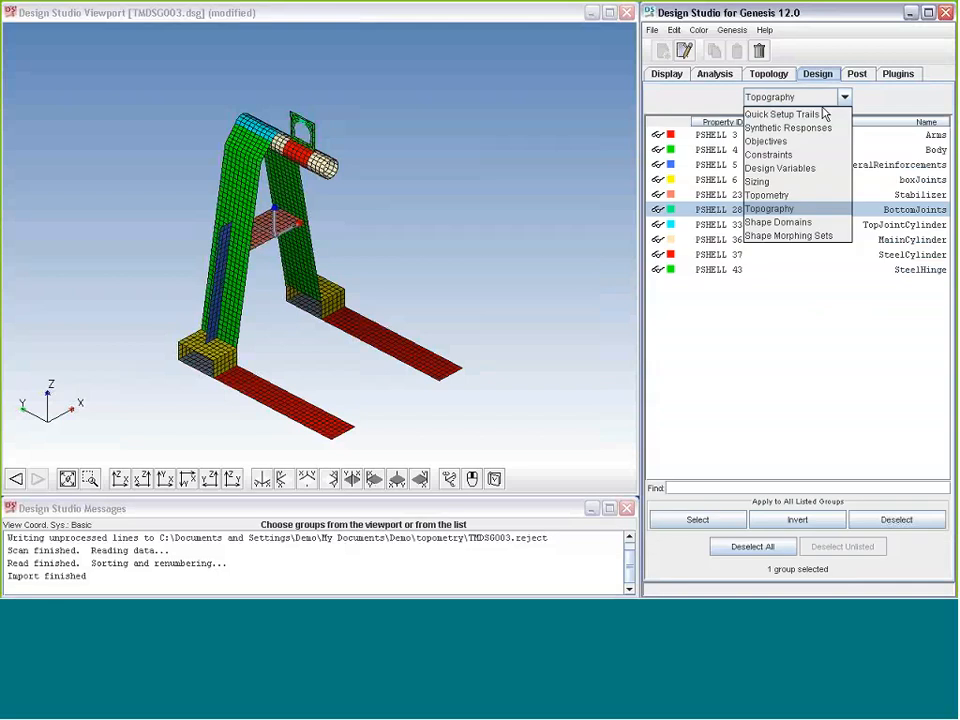
left_click(816, 208)
left_click(843, 98)
left_click(884, 127)
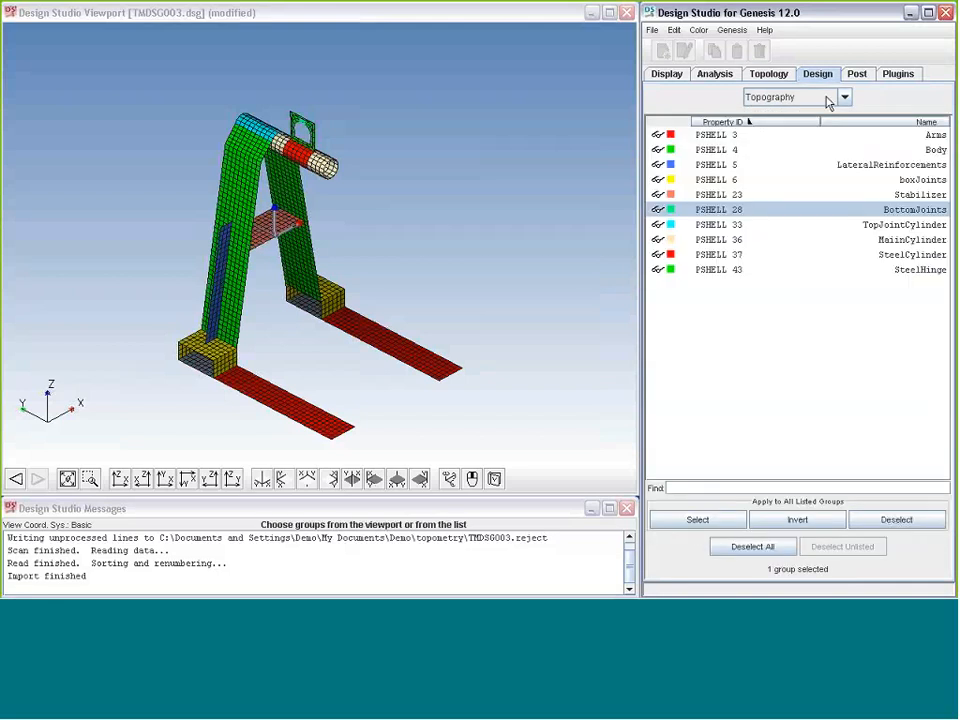
left_click(828, 100)
left_click(803, 207)
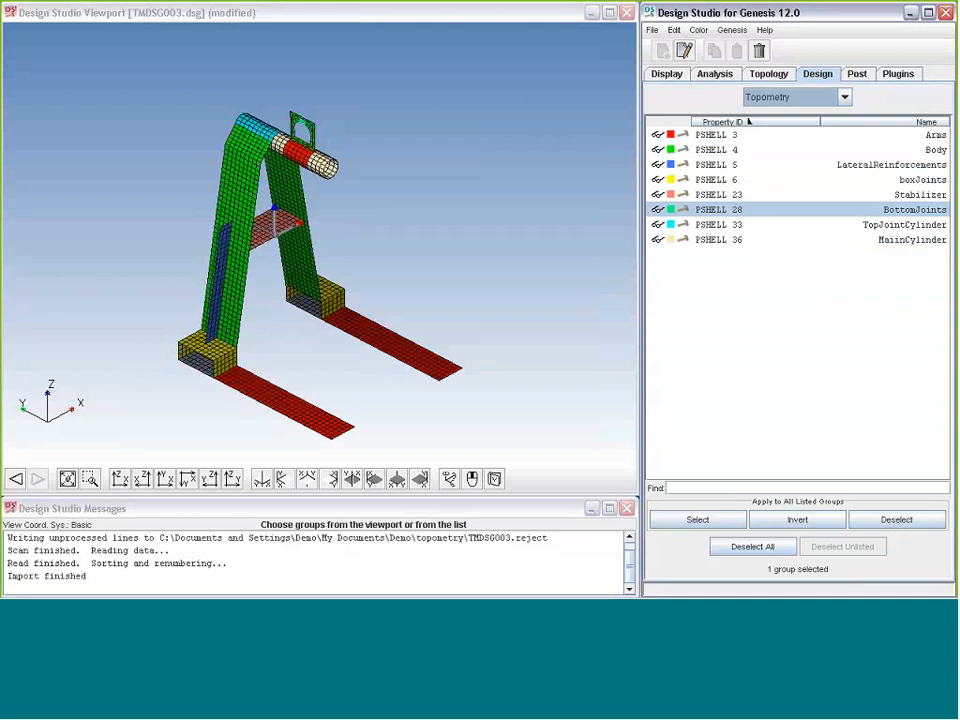
Step: Import the TMDSG003_1_dsgOPOST punch results for all design cycles from the topometry folder
left_click(652, 31)
mouse_move(700, 109)
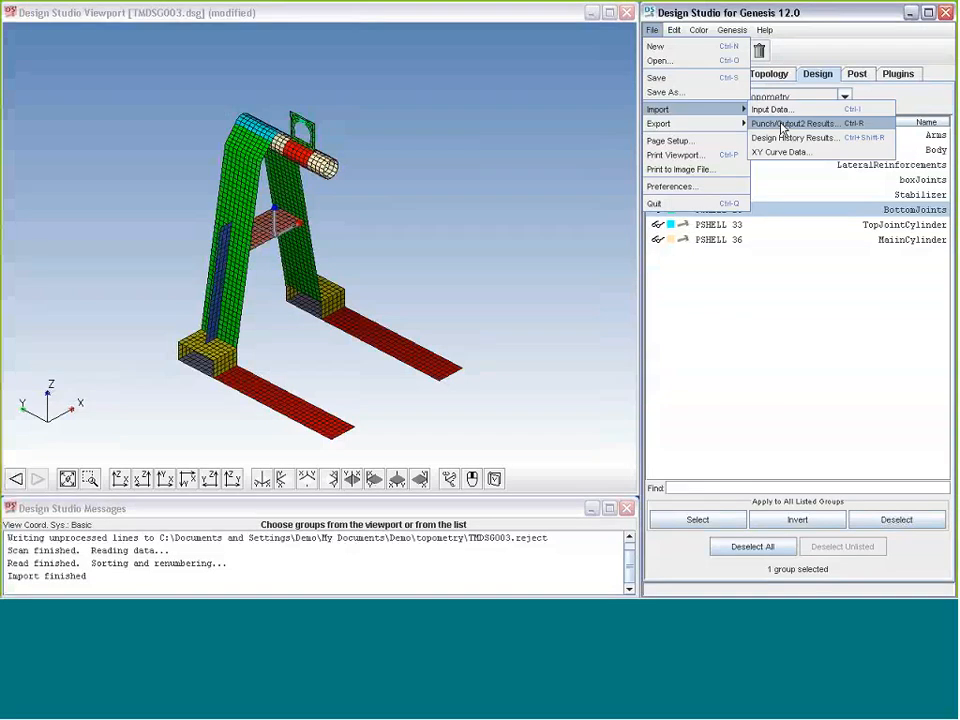
left_click(783, 125)
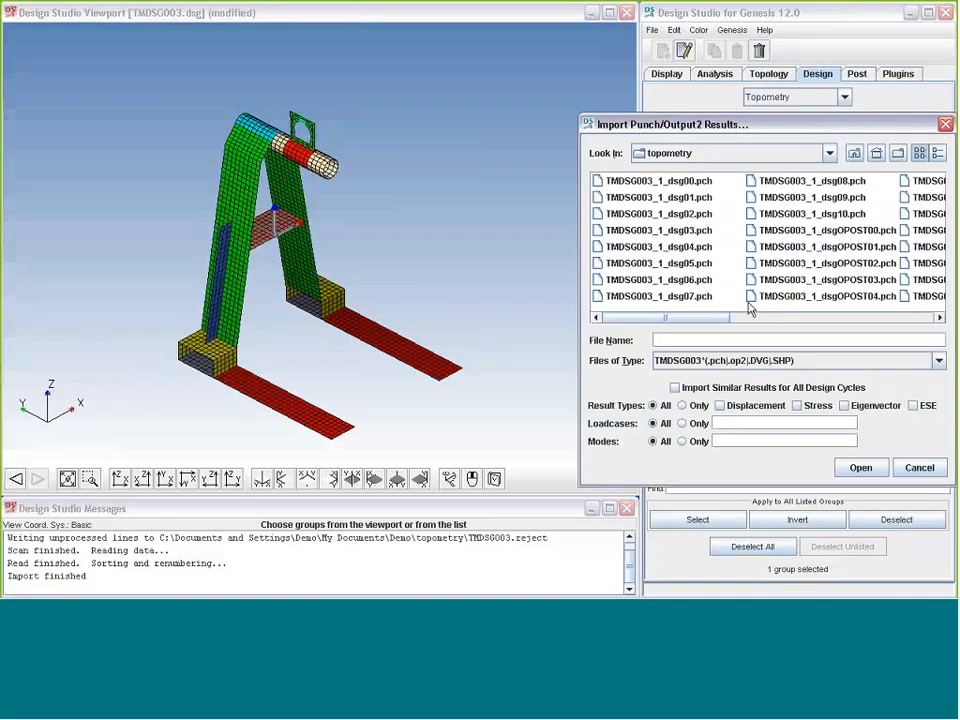
left_click(790, 280)
left_click(861, 467)
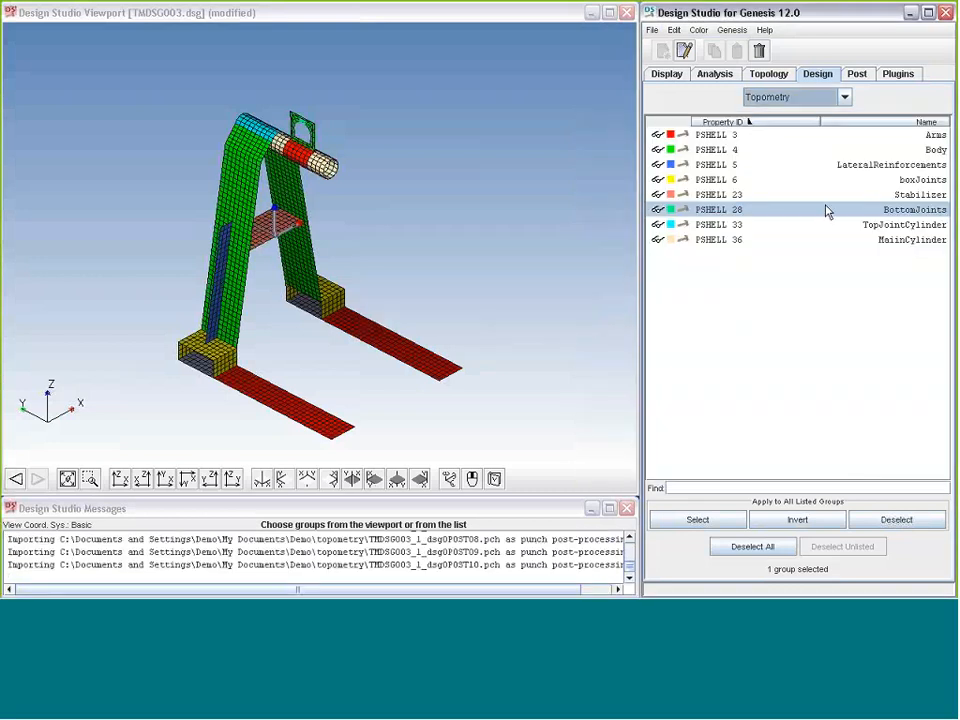
Step: Color the mesh by the Cycle 10 PSHELL Thickness result using filled elements
left_click(857, 74)
left_click(768, 130)
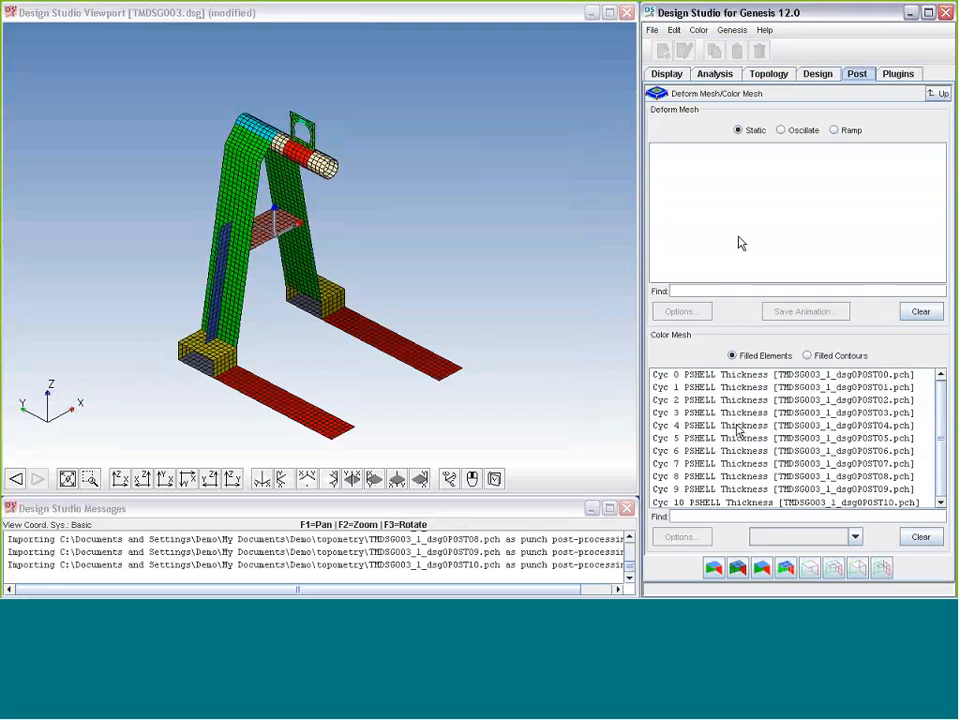
left_click(729, 502)
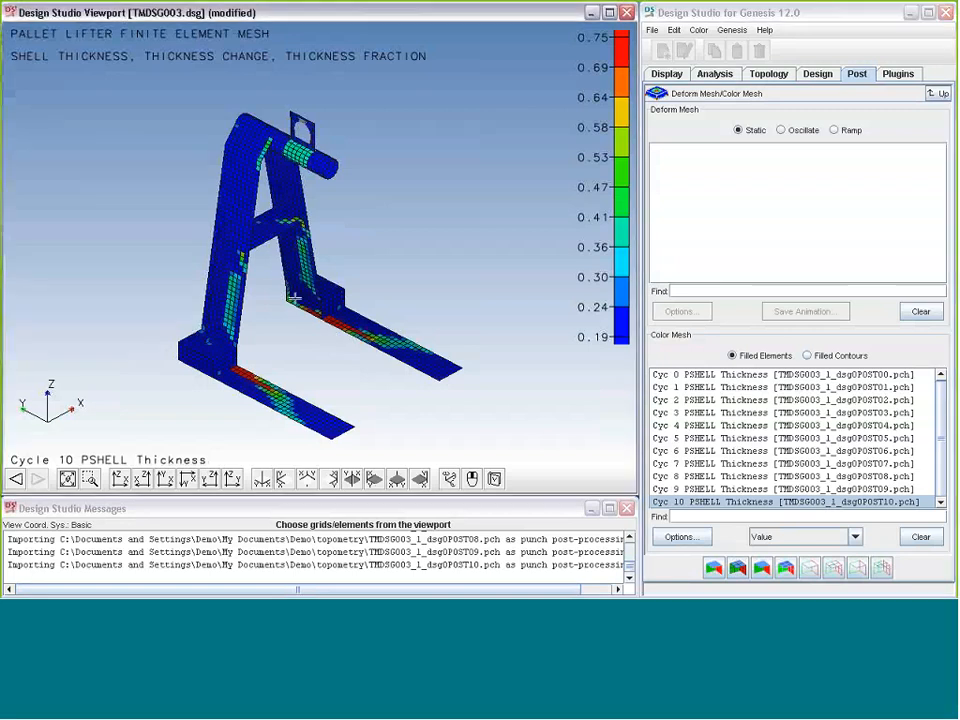
left_click_drag(298, 287, 361, 286)
middle_click_drag(361, 286, 308, 300)
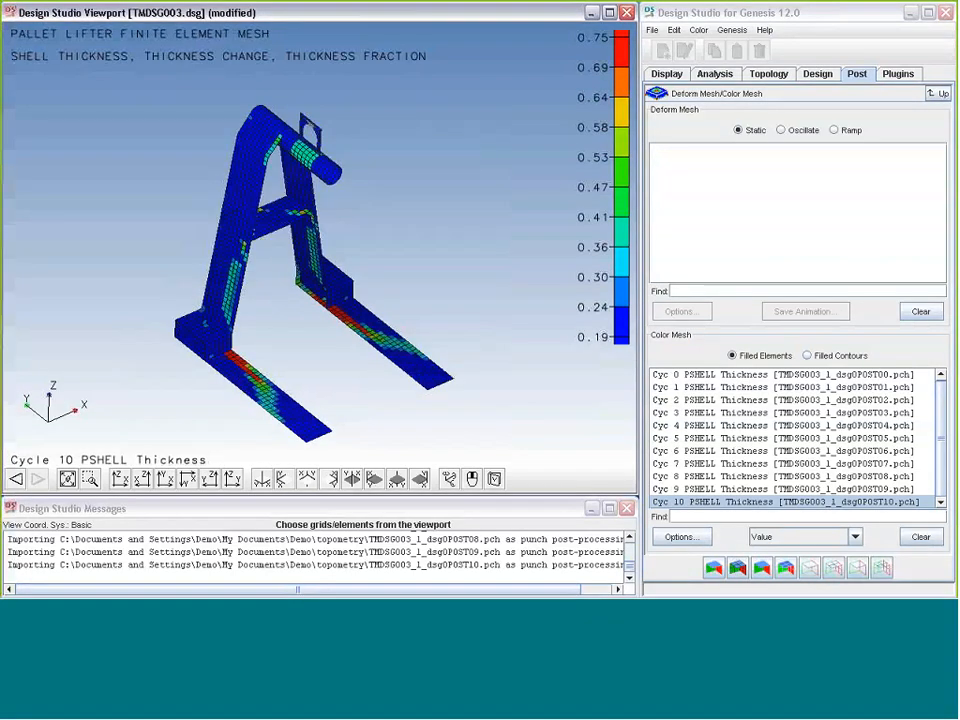
Step: Switch the Cycle 10 thickness plot to Value/Original and inspect the thickness ratios around the pallet lifter
left_click(800, 537)
left_click(790, 580)
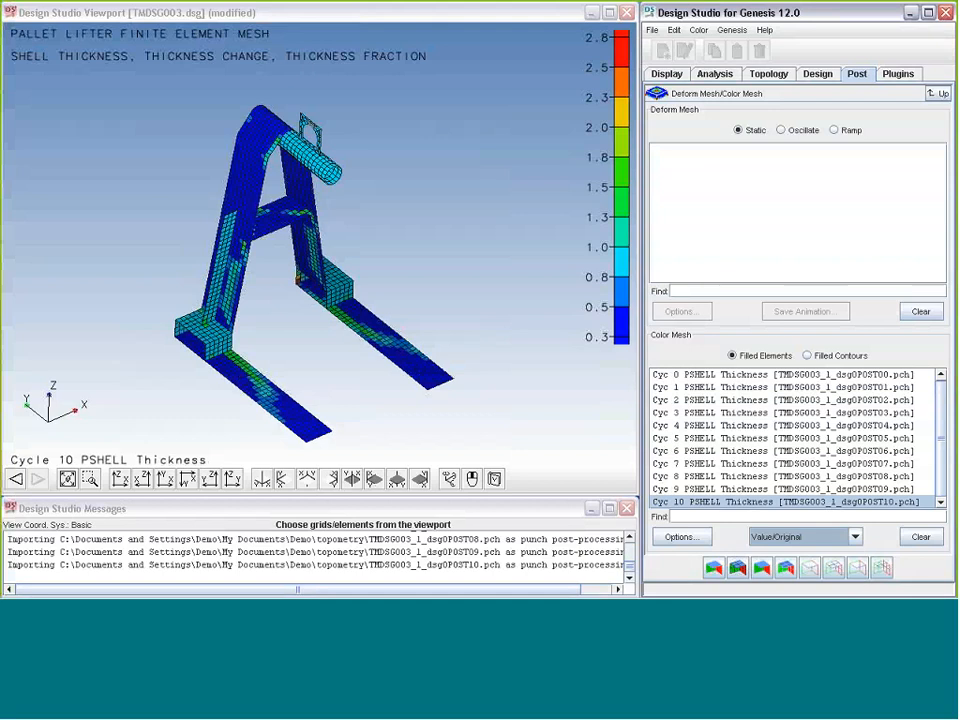
middle_click_drag(475, 336, 564, 326)
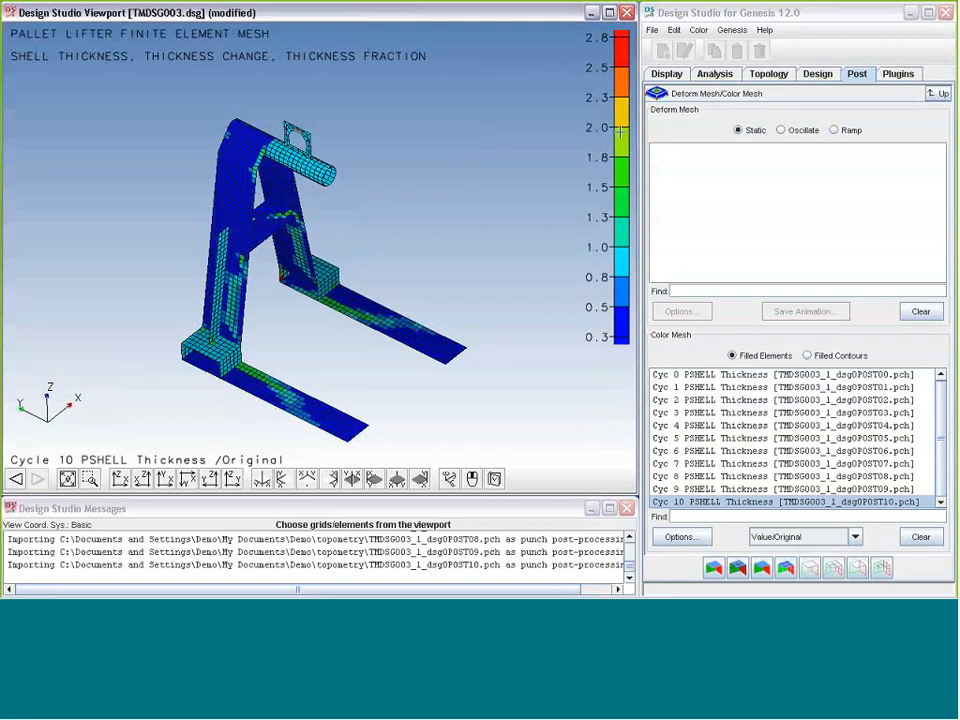
middle_click_drag(270, 371, 340, 342)
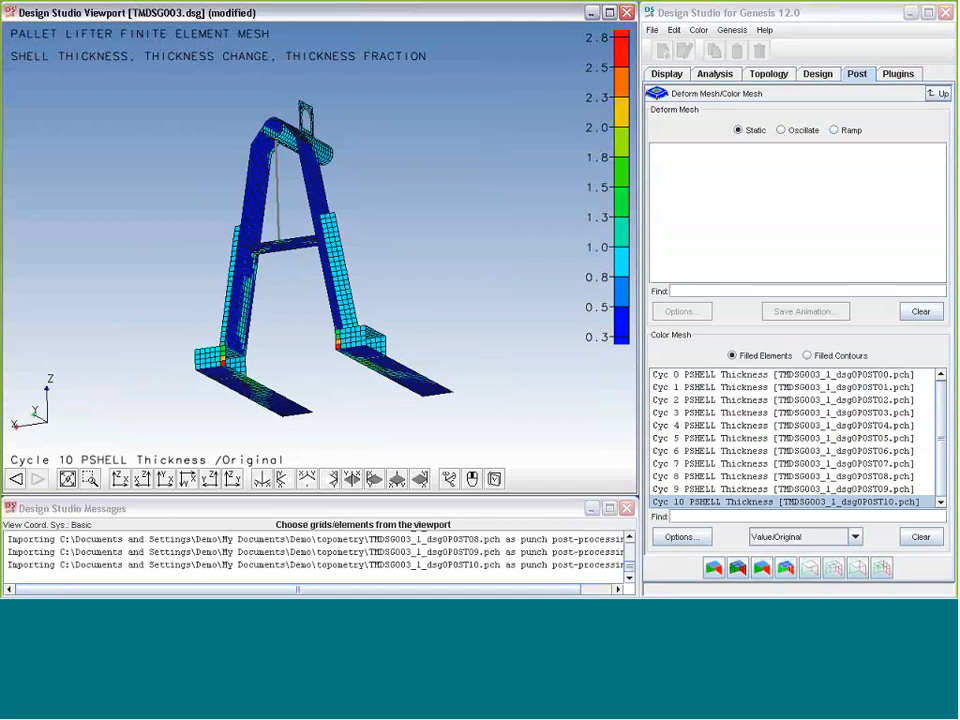
middle_click_drag(400, 335, 425, 295)
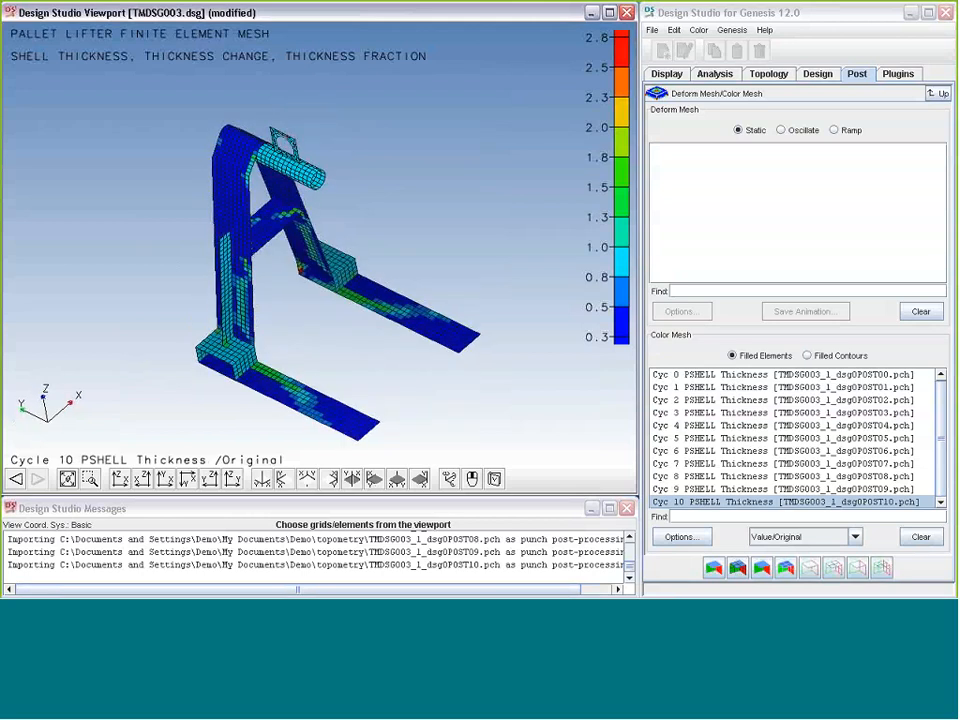
Step: Import the design history results file TMDSG003_1_dsg.HIS
left_click(652, 30)
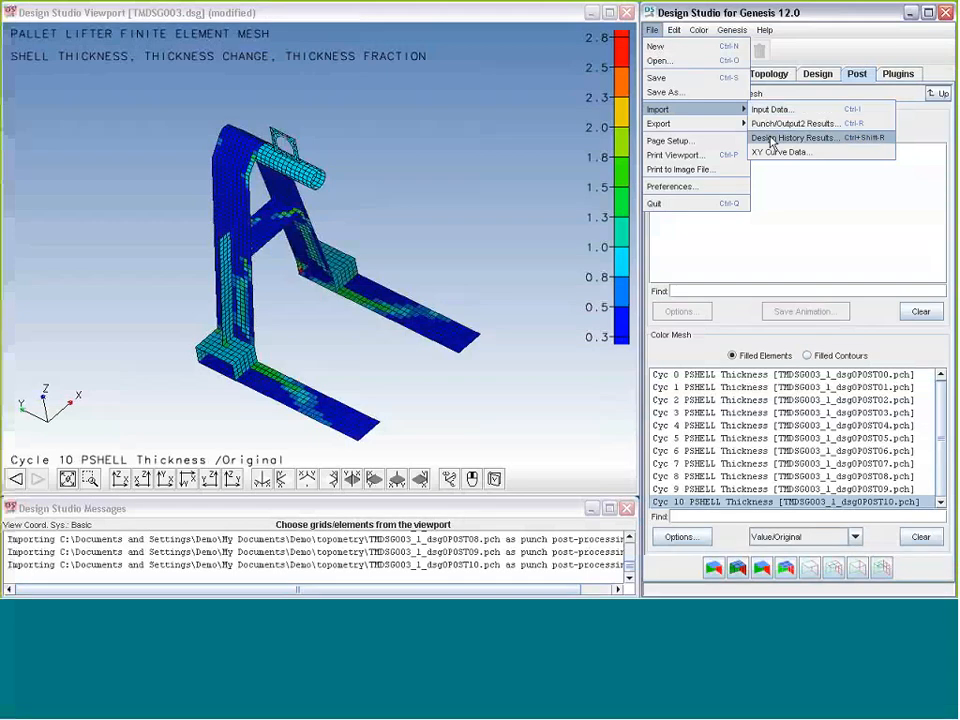
left_click(795, 137)
double_click(650, 220)
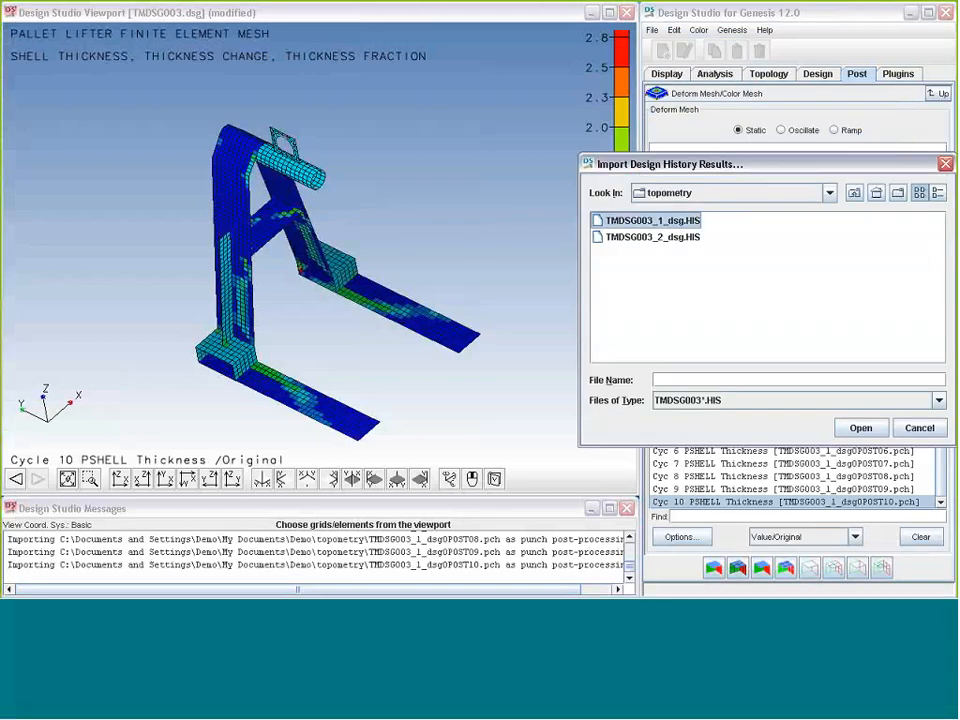
Step: Examine the design history plot of the objective and maximum constraint violation for TMDSG003_1_dsg.HIS, and close it
left_click(937, 93)
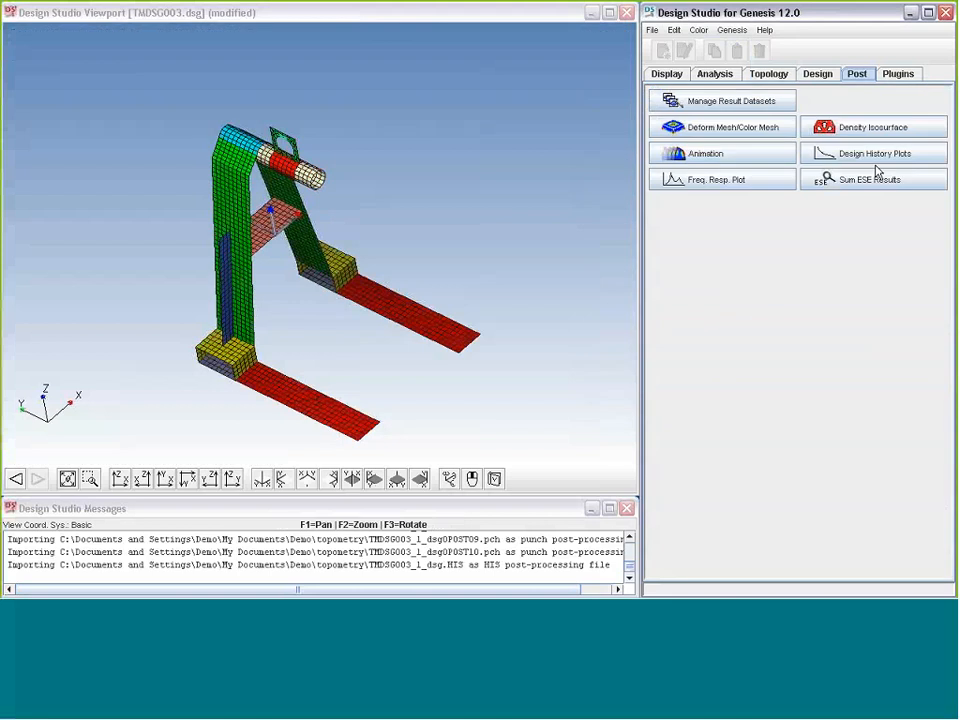
left_click(875, 160)
double_click(740, 111)
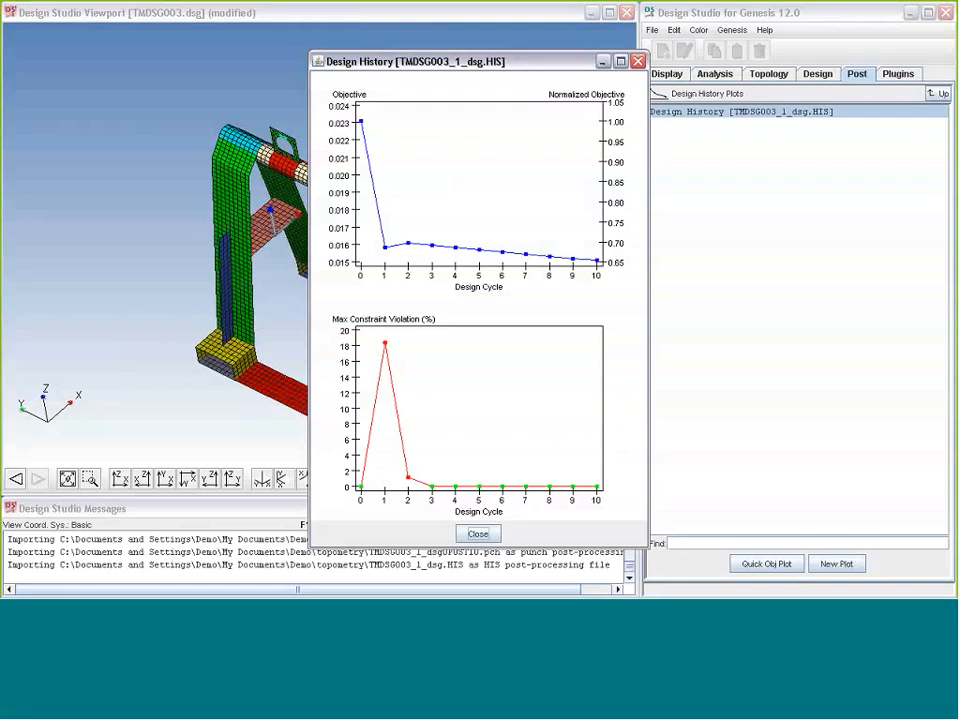
left_click(487, 536)
left_click(937, 94)
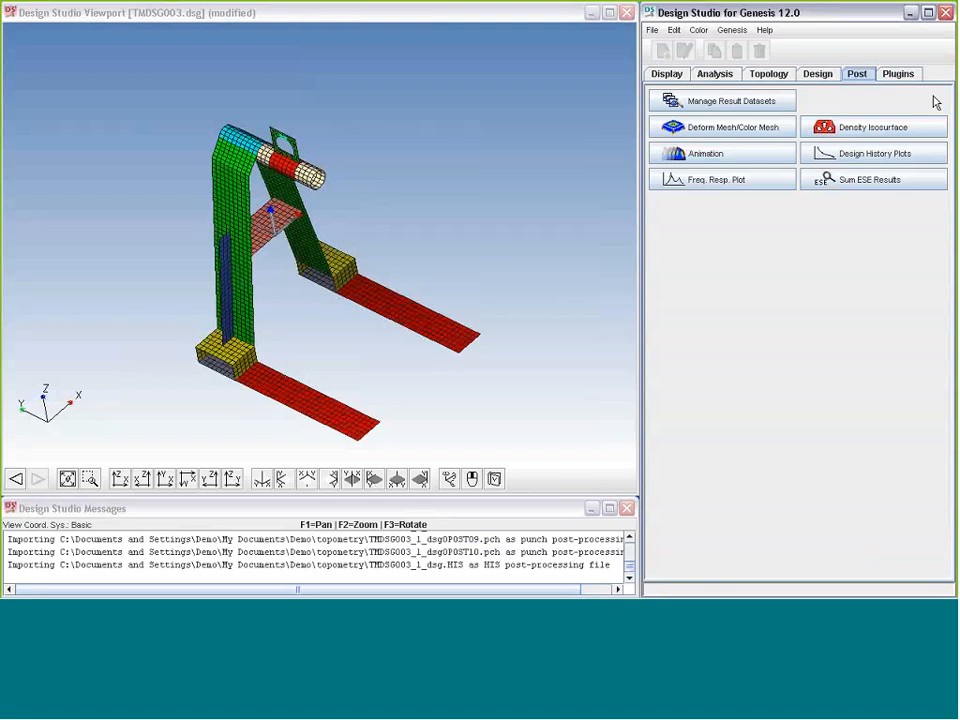
Step: Display the Cycle 10 PSHELL Thickness color plot on the mesh again and inspect the model from the side and front
left_click(726, 127)
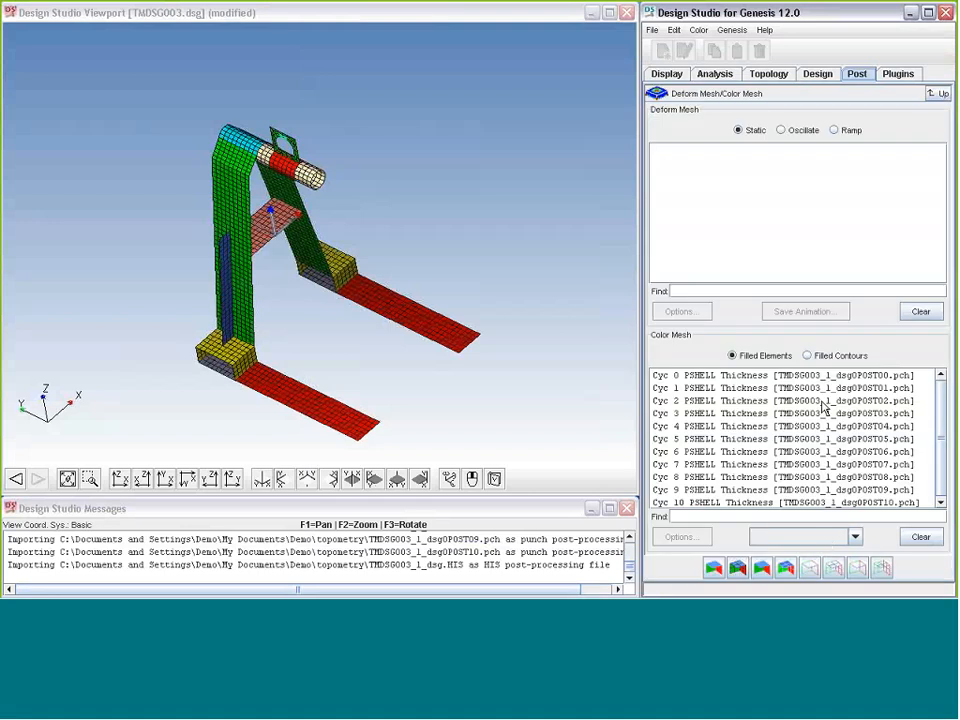
left_click(771, 503)
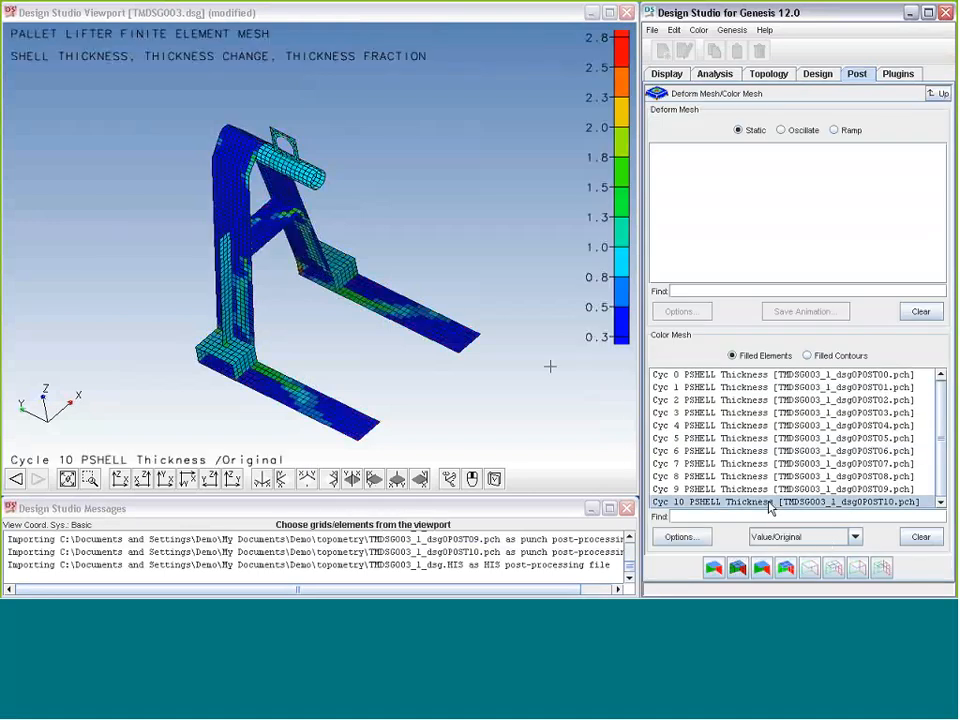
middle_click_drag(487, 295, 489, 293)
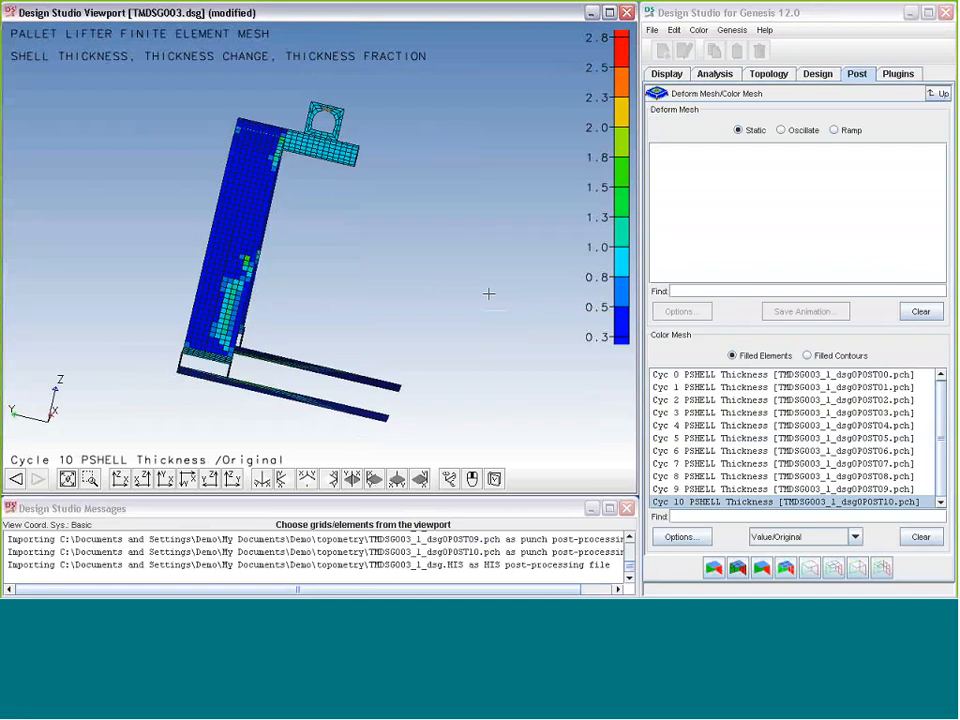
middle_click_drag(489, 293, 567, 190)
Step: Exit Design Studio without saving the changes and switch to the DesignStudioWebinar.ppt presentation in PowerPoint
left_click(948, 17)
left_click(945, 13)
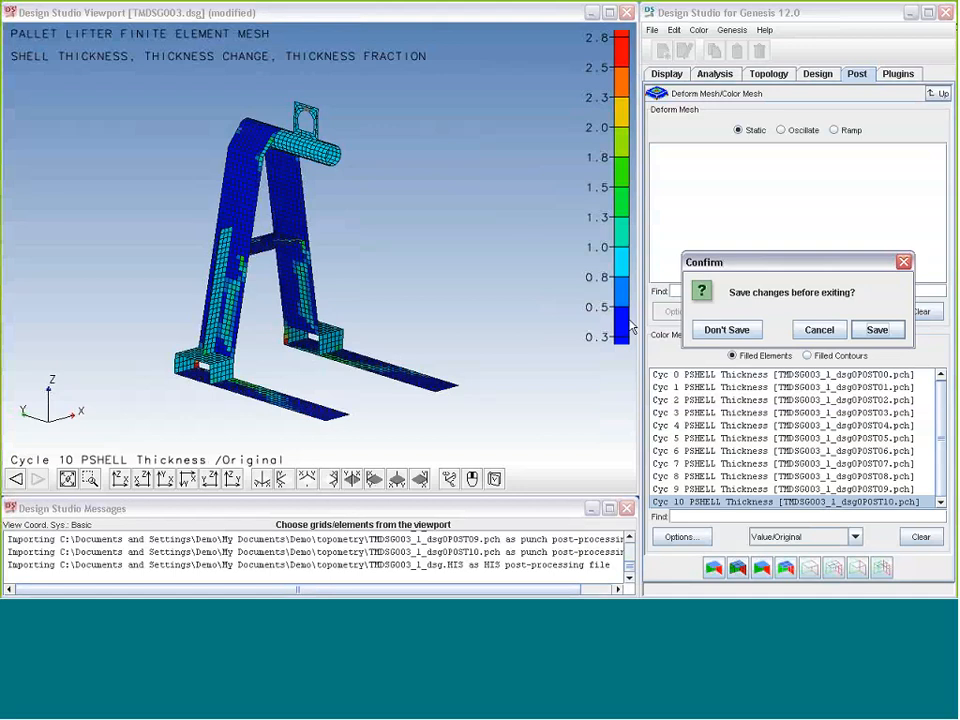
left_click(726, 331)
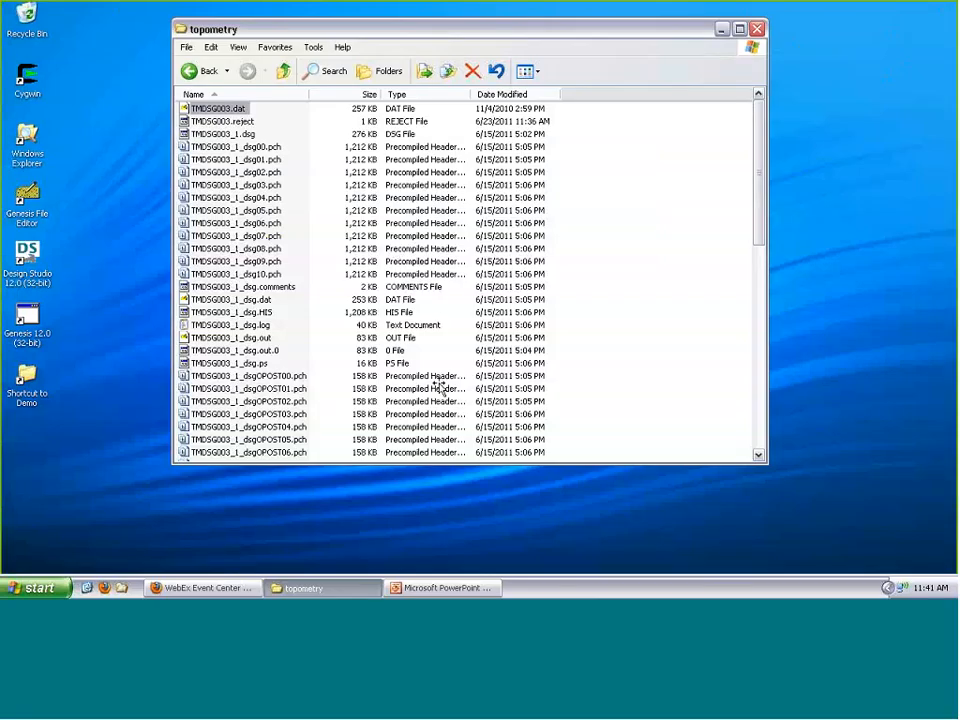
left_click(444, 588)
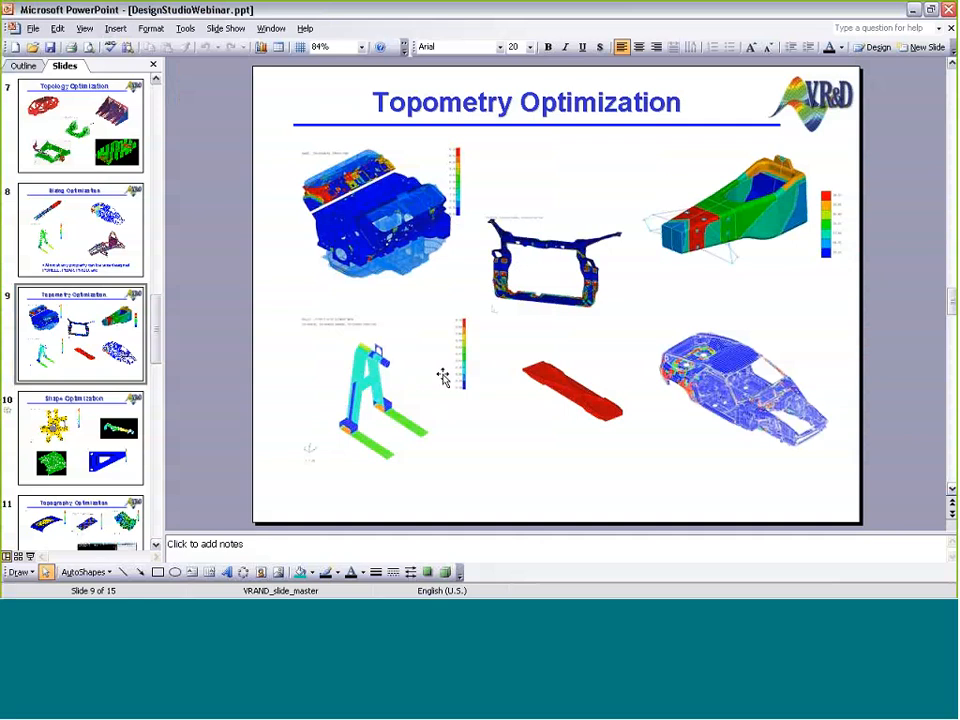
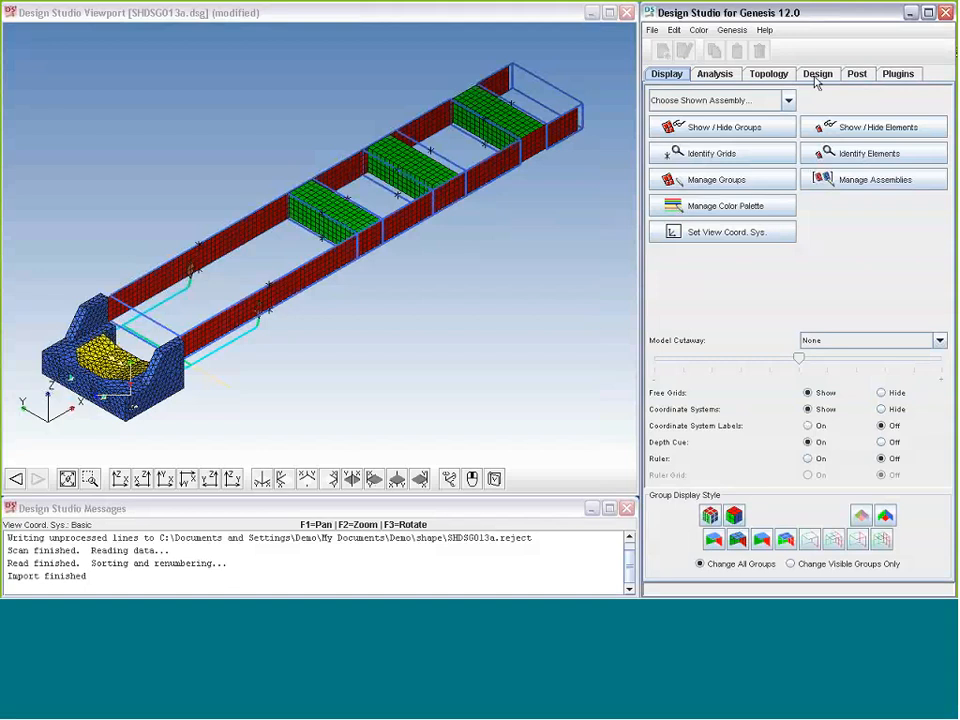
Step: Show the list of existing shape domains in the SHDSG013a.dsg model's design data
left_click(817, 75)
left_click(812, 97)
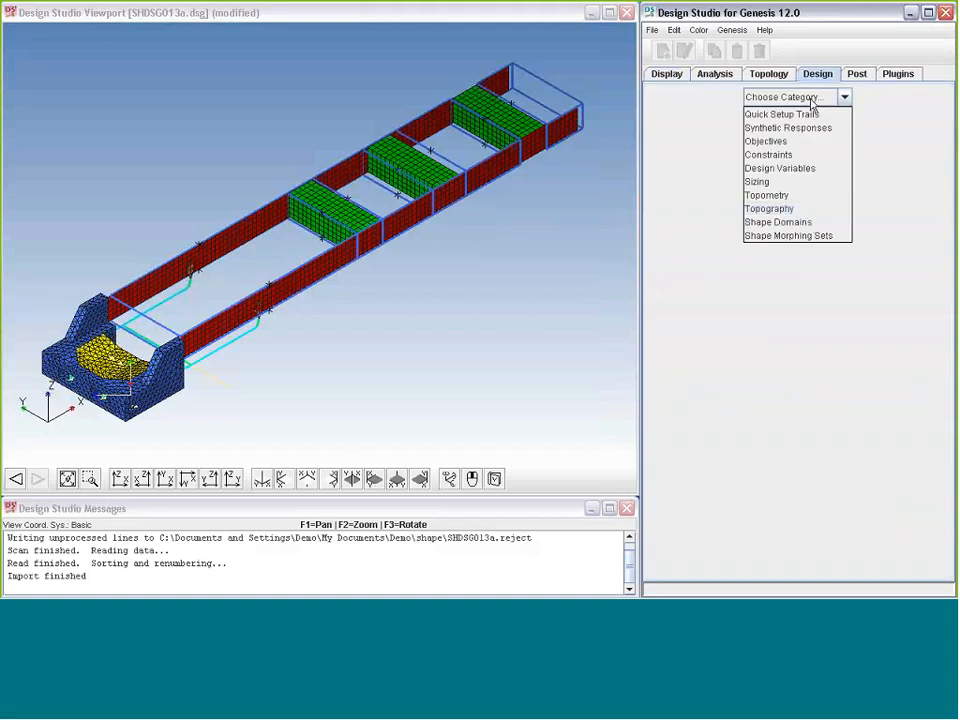
left_click(810, 223)
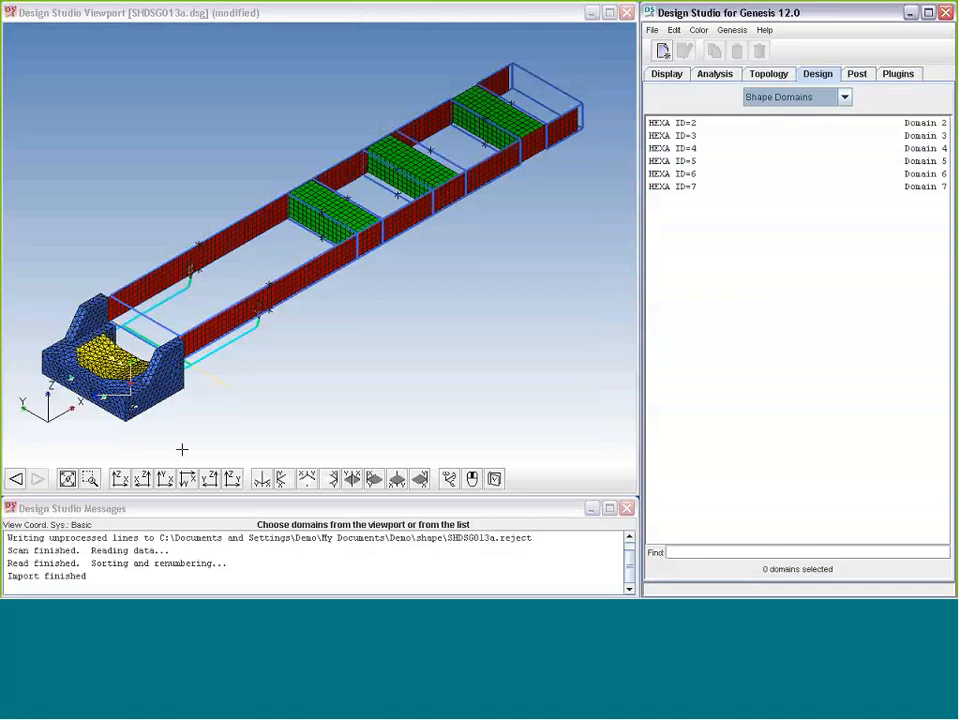
Step: Hide the frame's red PSHELL 1 and green PSHELL 2 groups
left_click(667, 75)
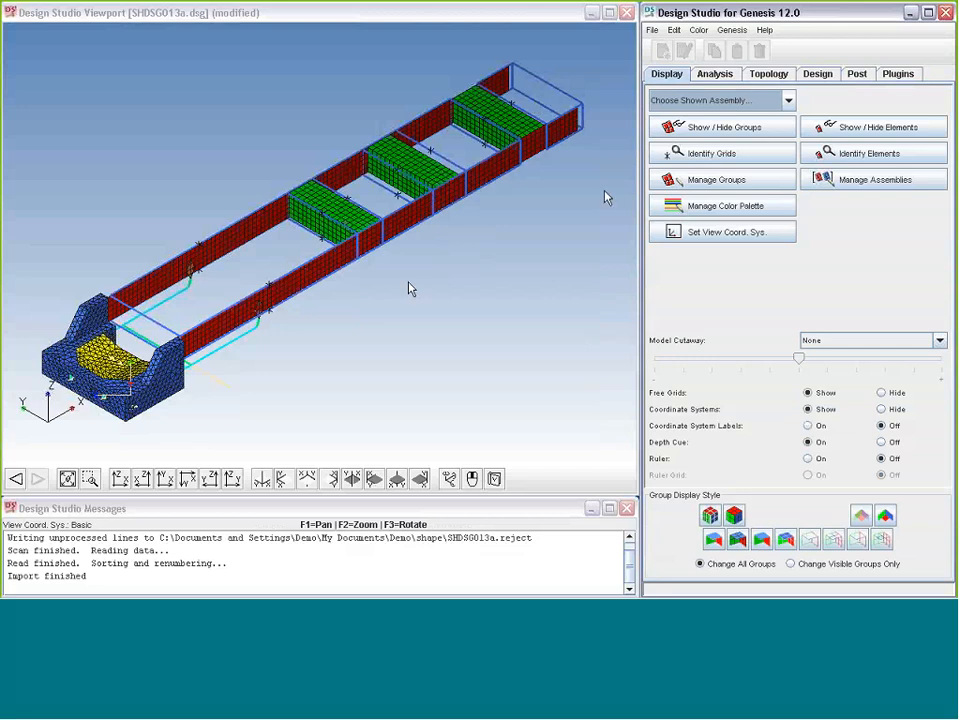
left_click(712, 127)
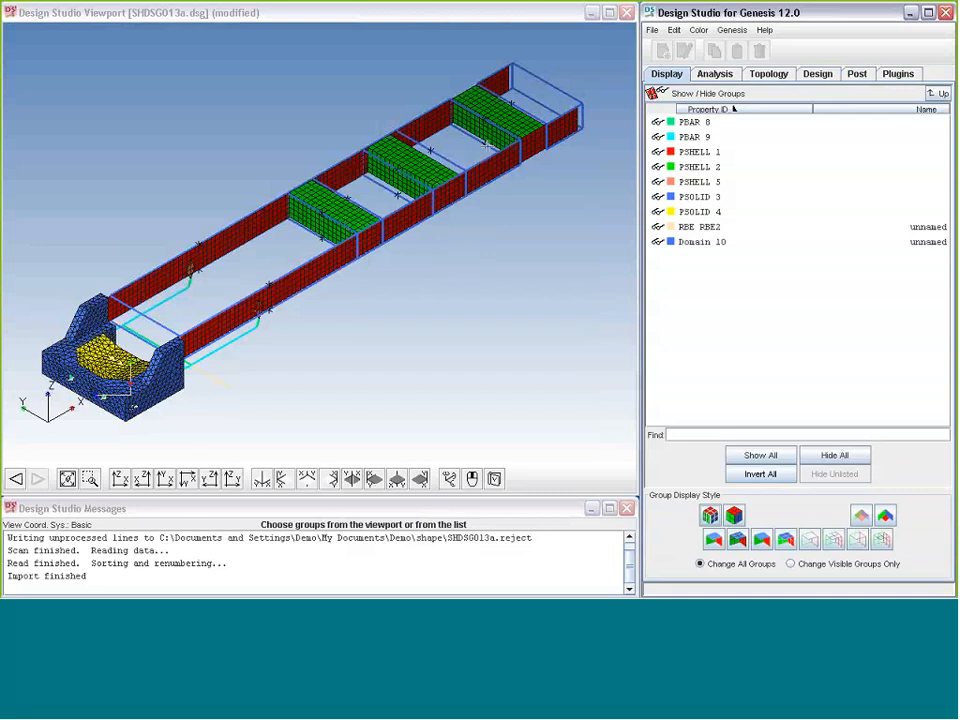
left_click(533, 142)
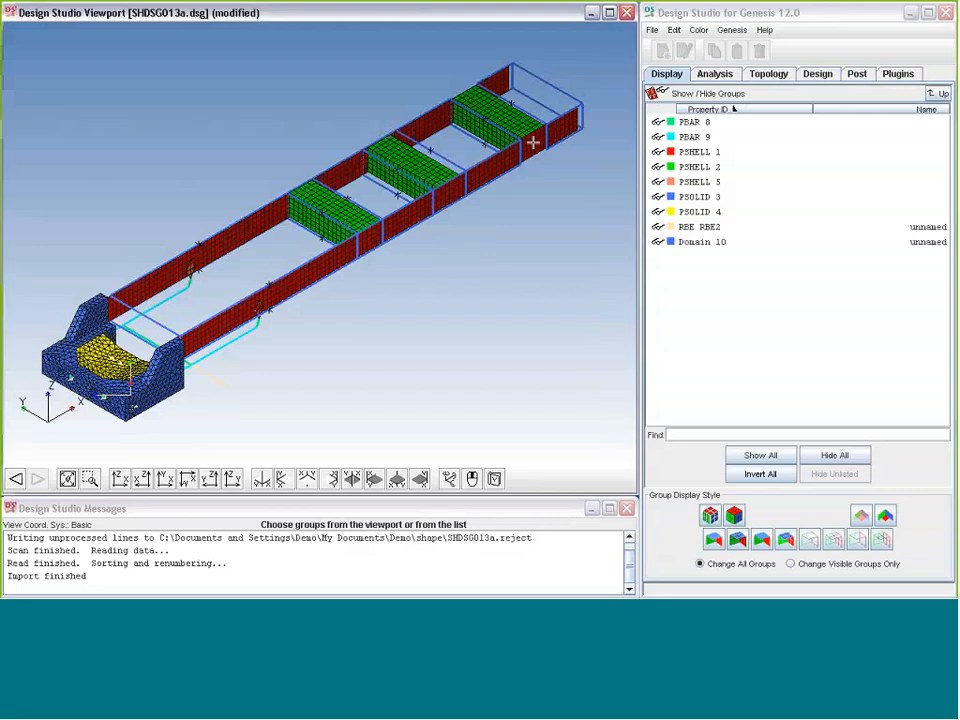
left_click(533, 142)
left_click(547, 188)
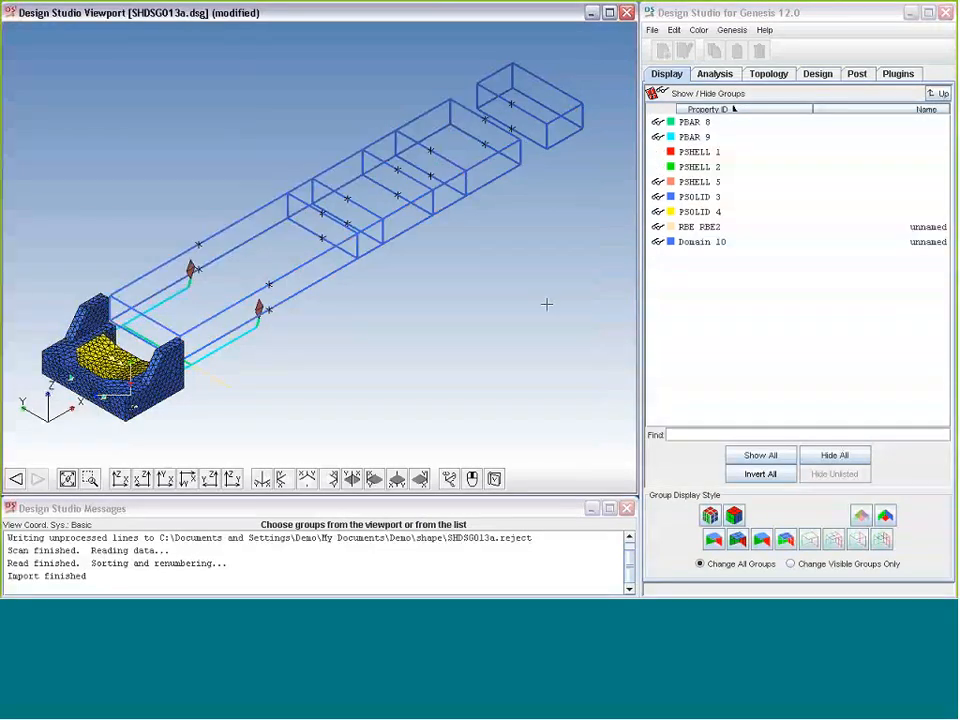
left_click(936, 94)
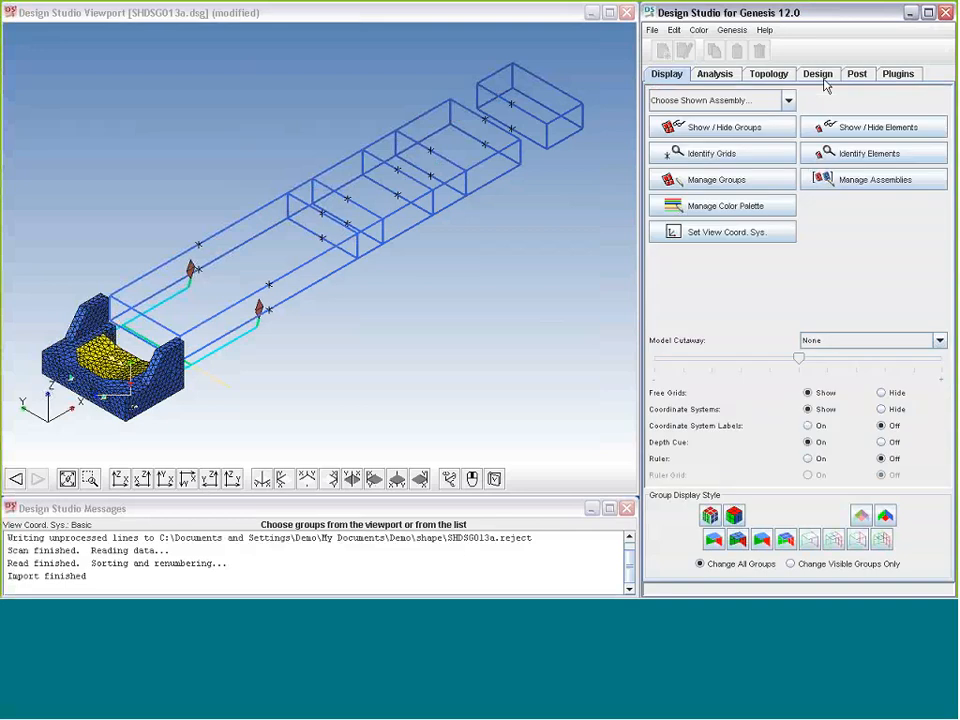
Step: Start a quick-setup shape domain in the Domain 10 group, with a hexa region defined point by point from existing grids
left_click(819, 75)
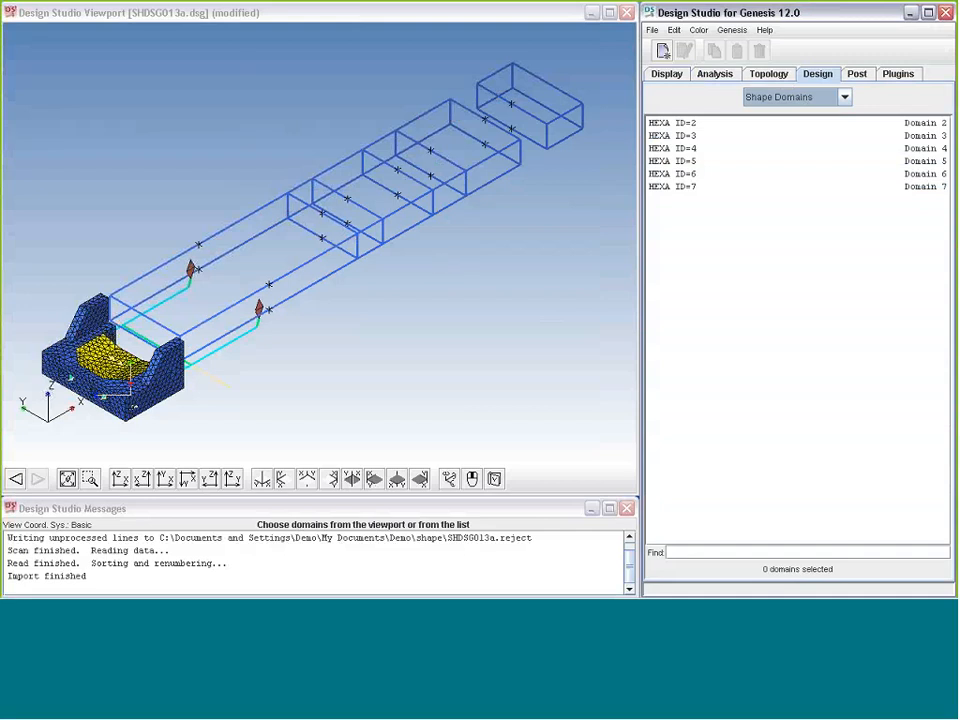
left_click(89, 479)
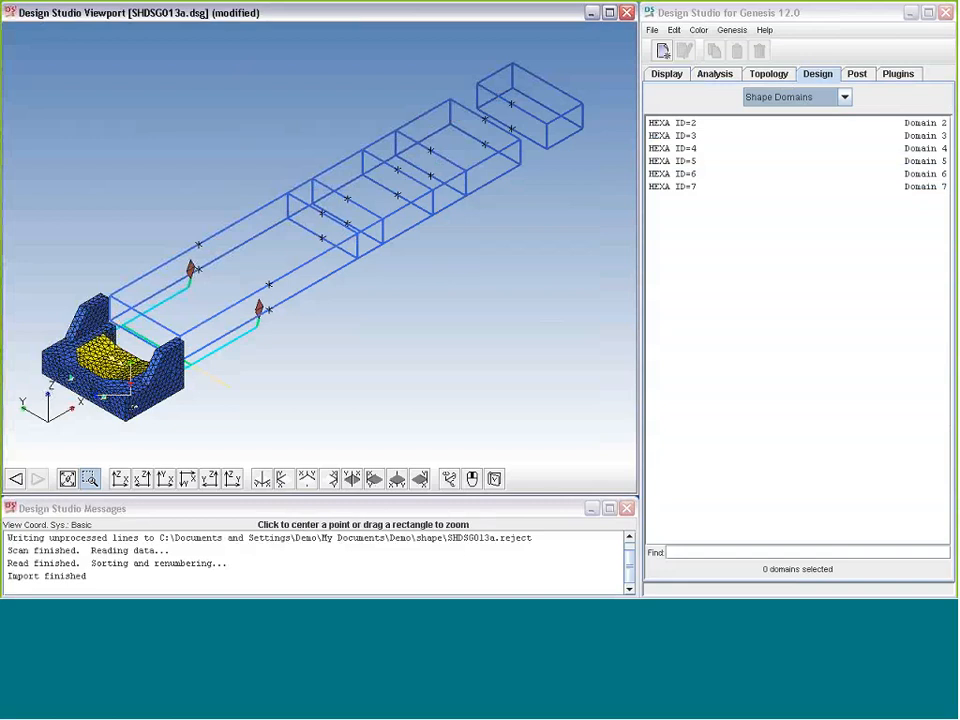
left_click_drag(400, 74, 568, 181)
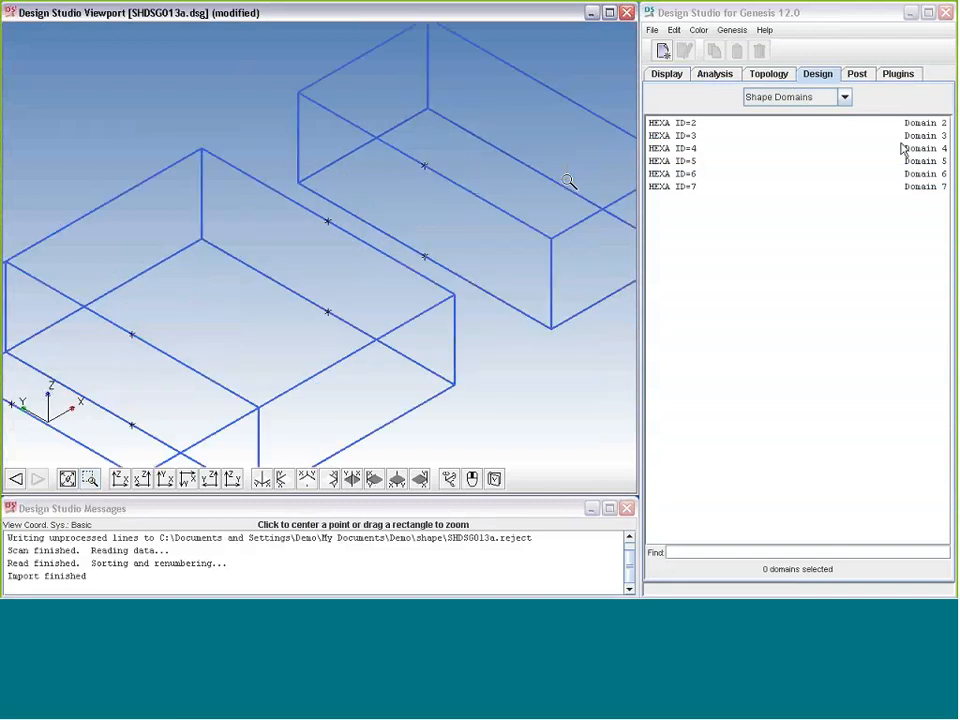
left_click(666, 54)
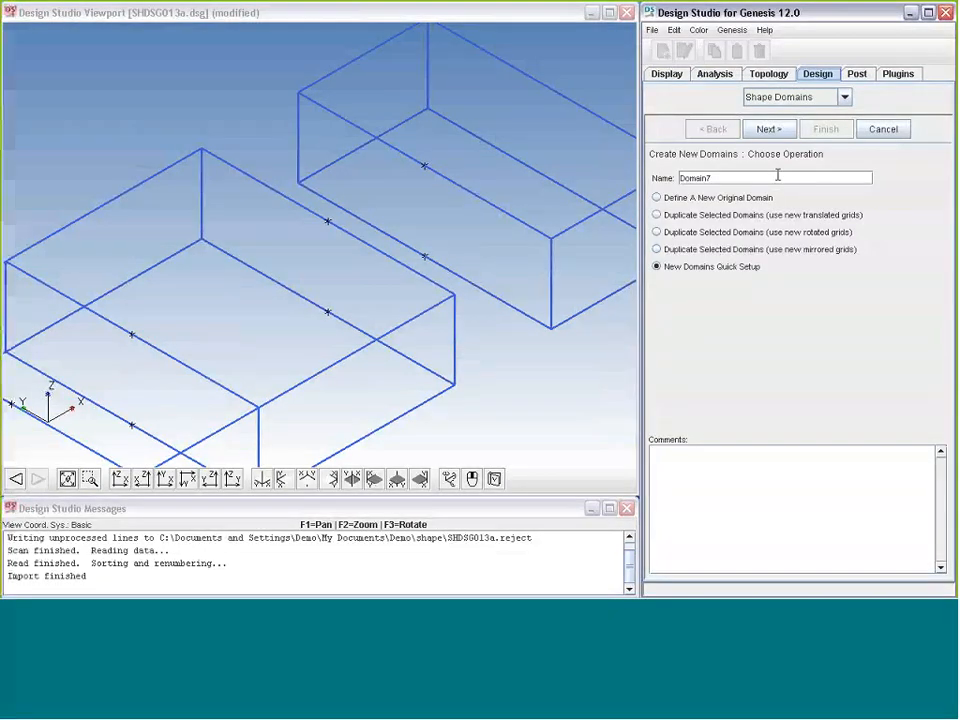
left_click(769, 129)
left_click(711, 203)
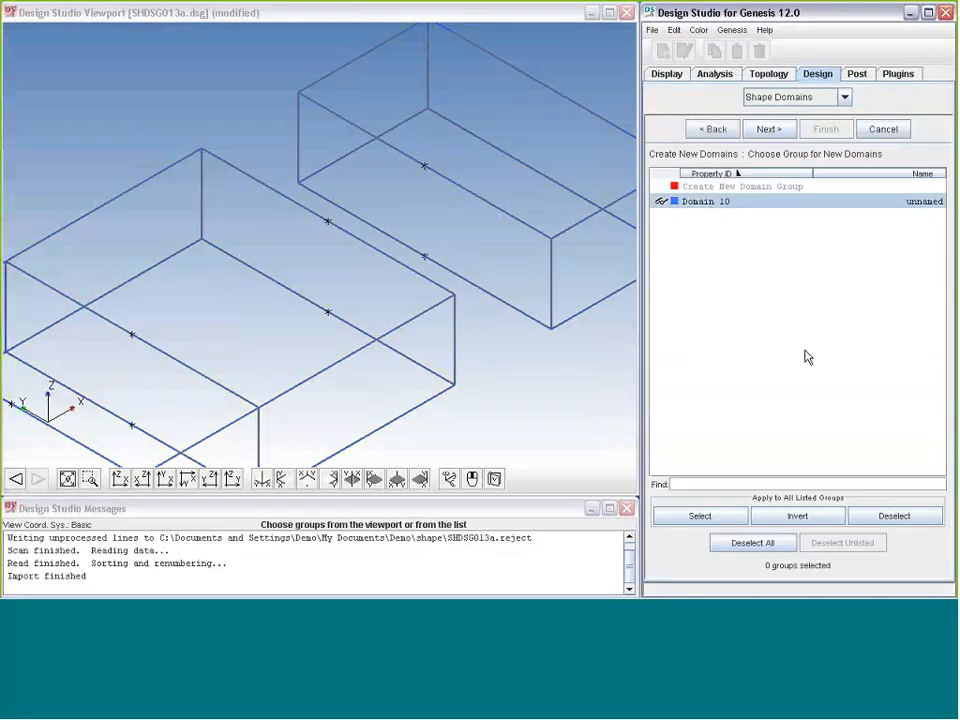
left_click(767, 129)
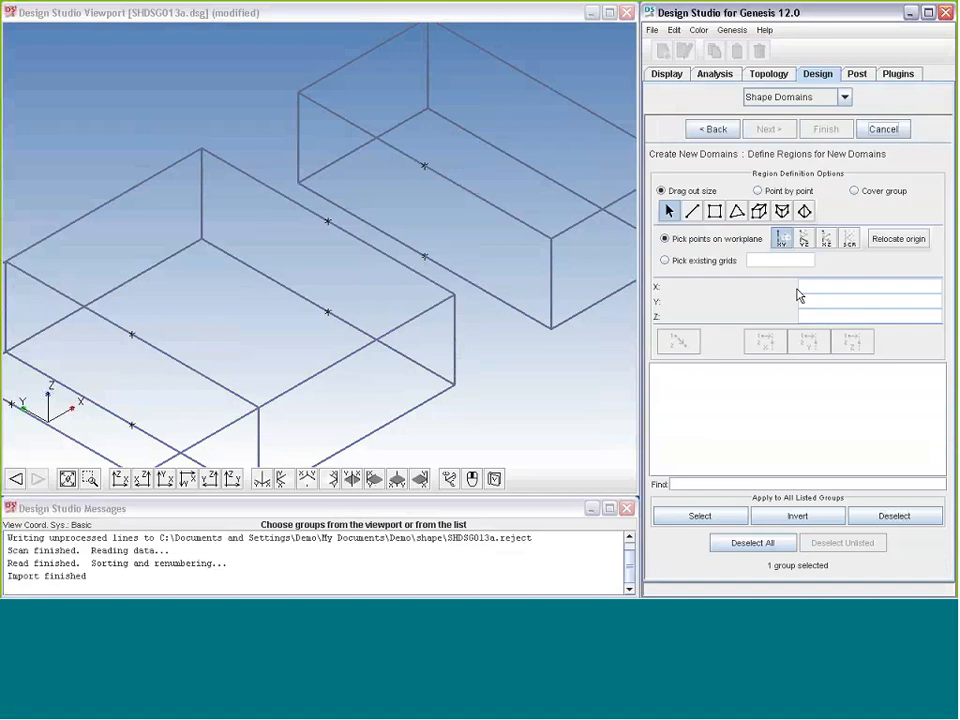
left_click(783, 192)
left_click(762, 211)
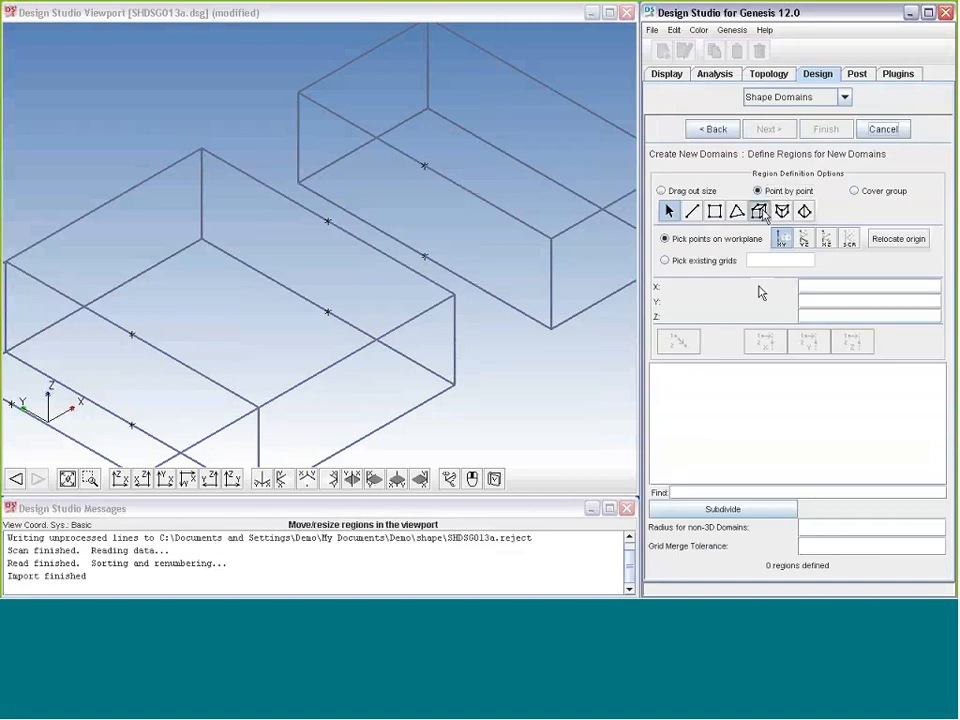
left_click(697, 265)
left_click(699, 265)
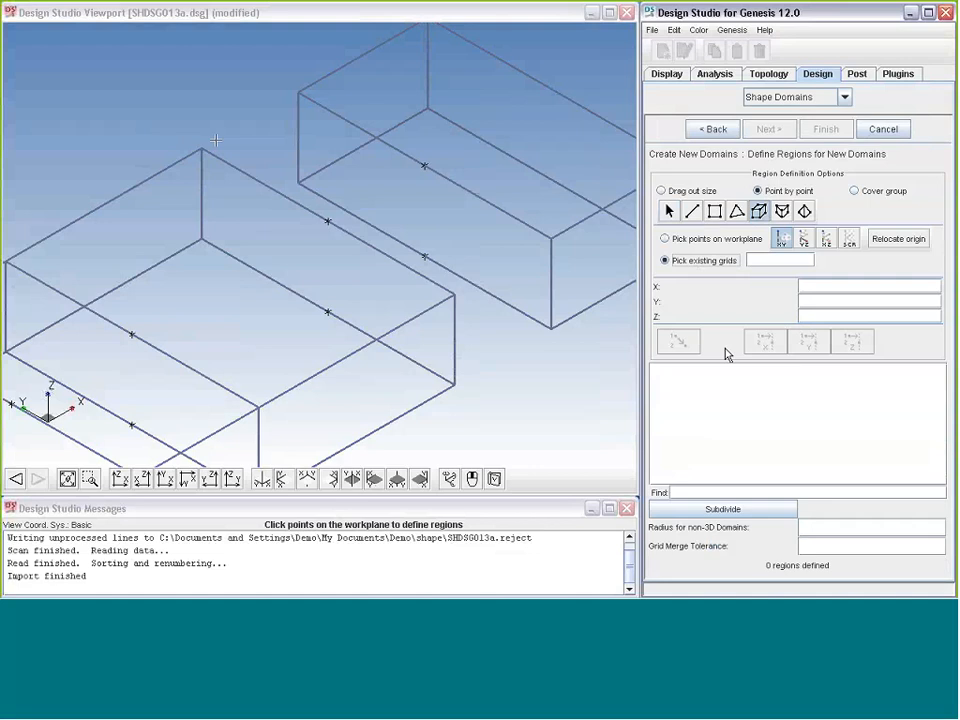
Step: Create the hexa domain in the gap before the frame's far end box from its eight corner grids
left_click(201, 148)
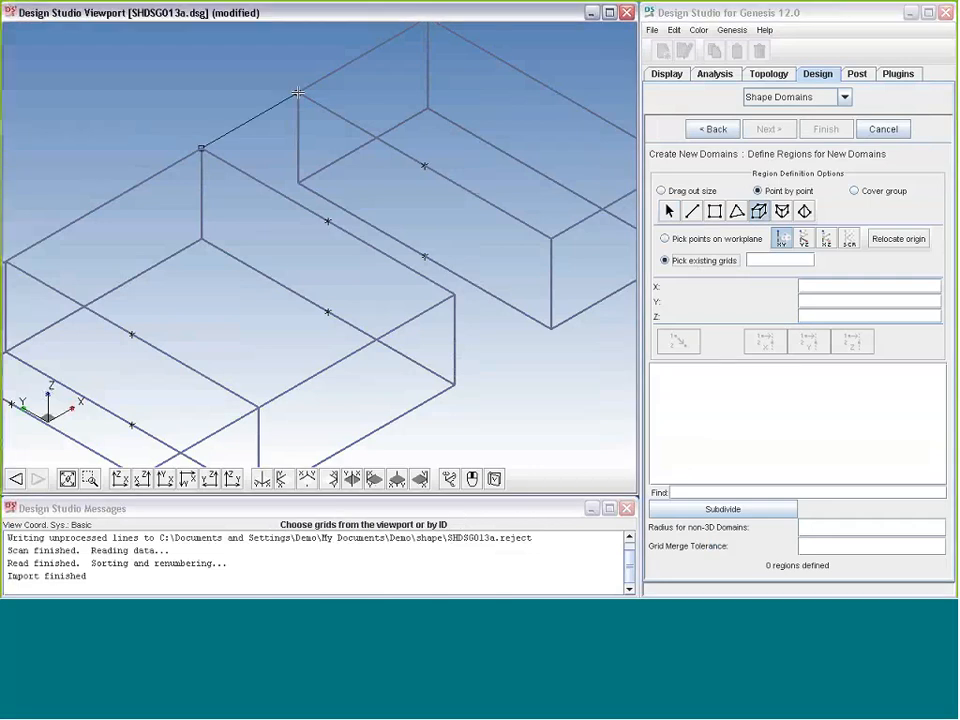
left_click(297, 93)
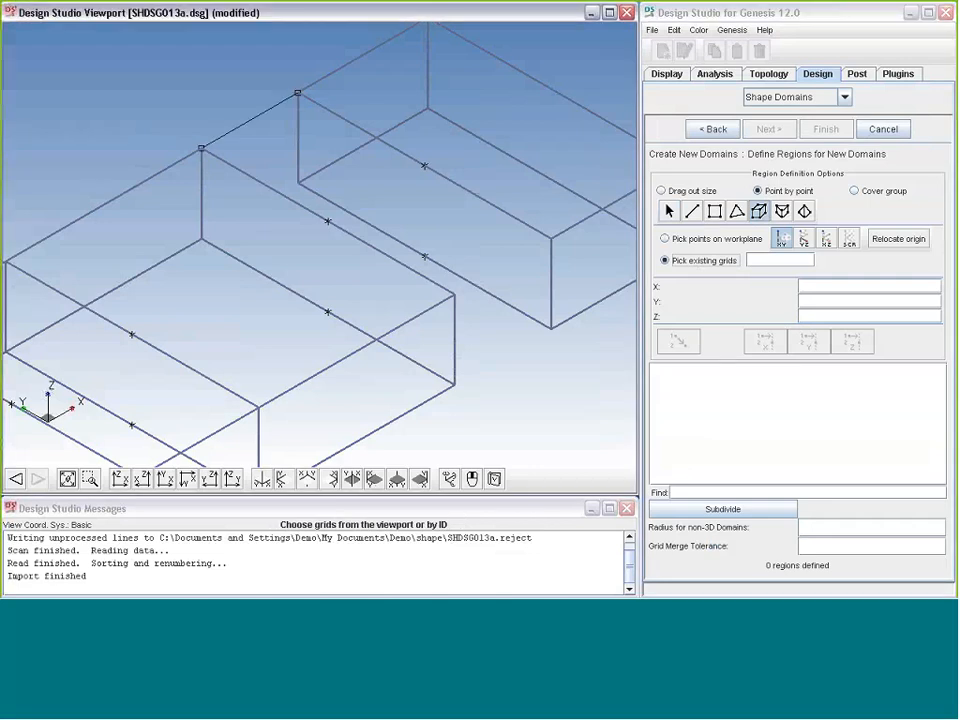
left_click(551, 240)
left_click(456, 297)
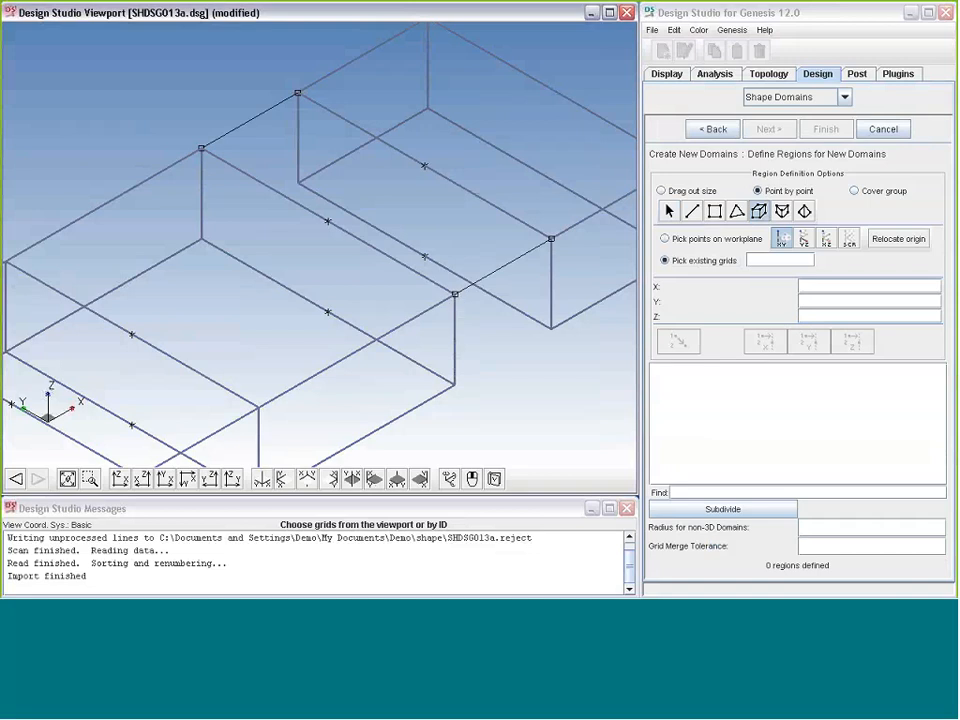
left_click(201, 239)
left_click(298, 183)
left_click(551, 329)
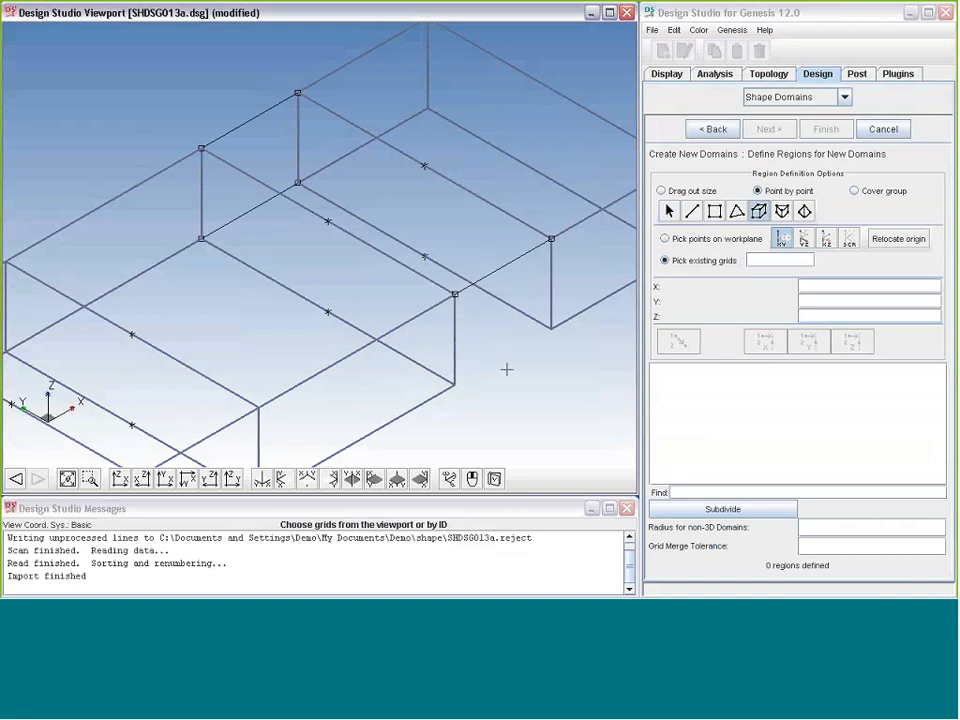
left_click(455, 386)
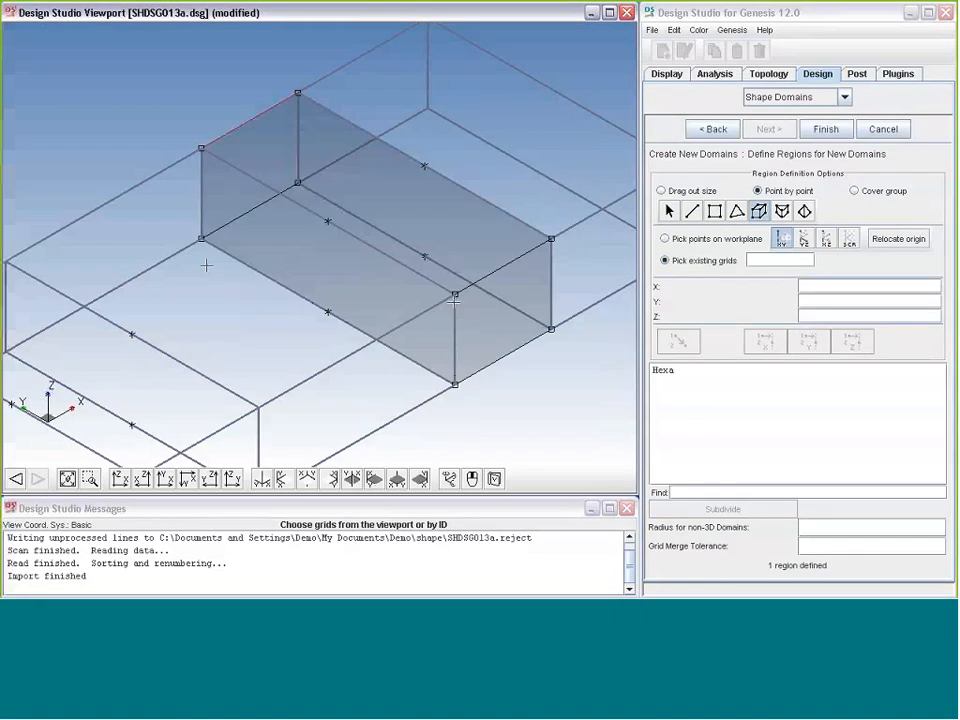
mouse_move(456, 286)
middle_mouse_down()
mouse_move(446, 266)
mouse_move(332, 281)
mouse_move(381, 298)
mouse_move(309, 285)
mouse_move(380, 280)
middle_mouse_up()
left_click(826, 129)
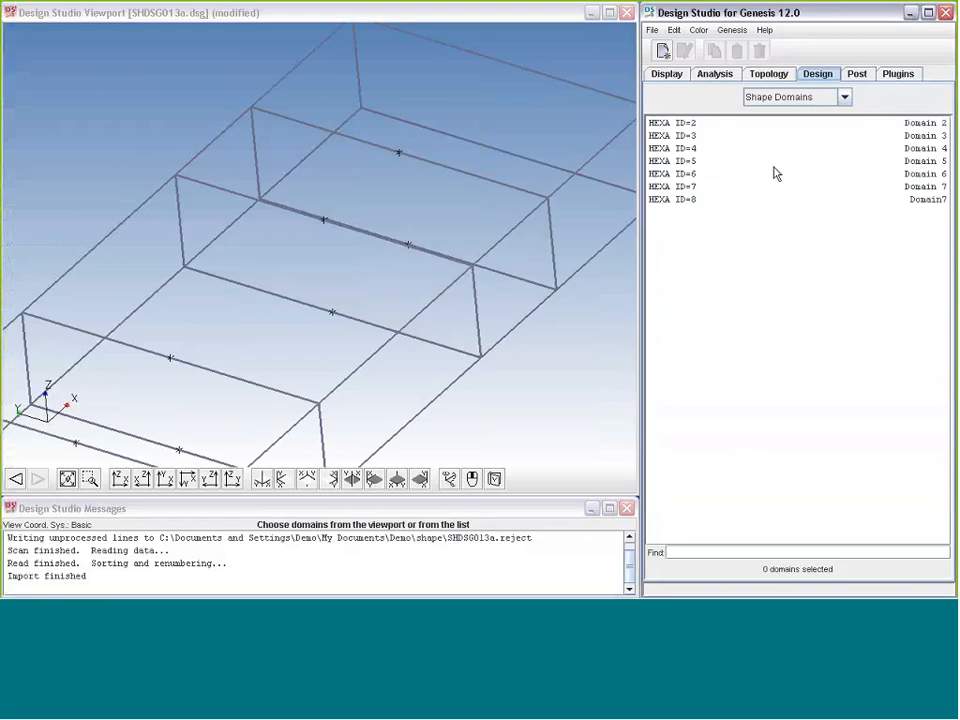
Step: Open the shape morphing sets and examine the perturbations of LOC2, WID2, HEI2 and HEI3 on the domains
left_click(792, 98)
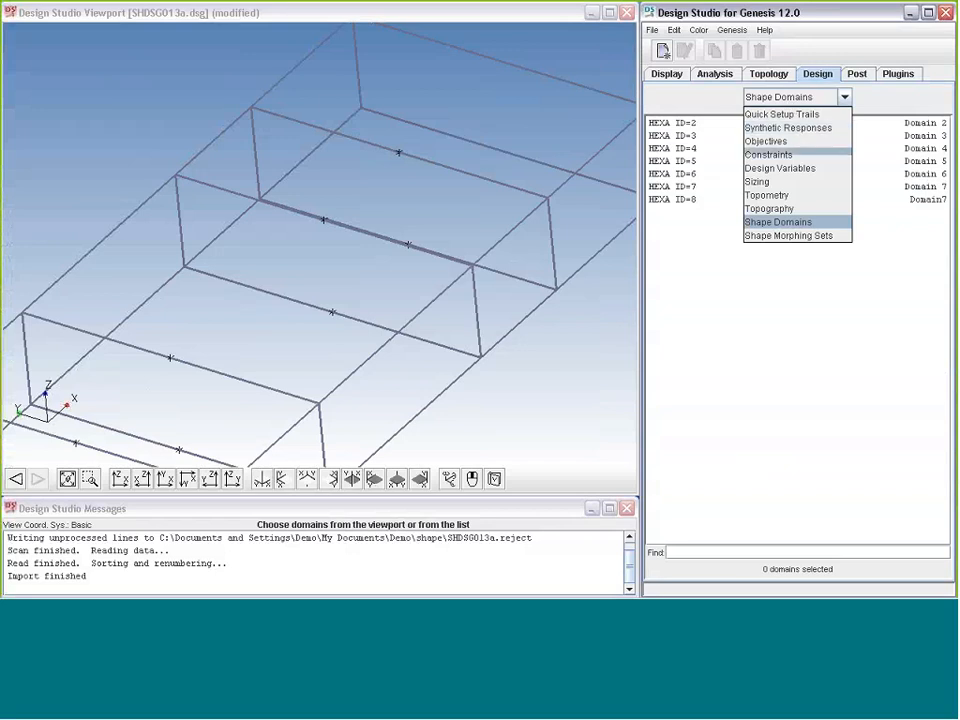
left_click(818, 235)
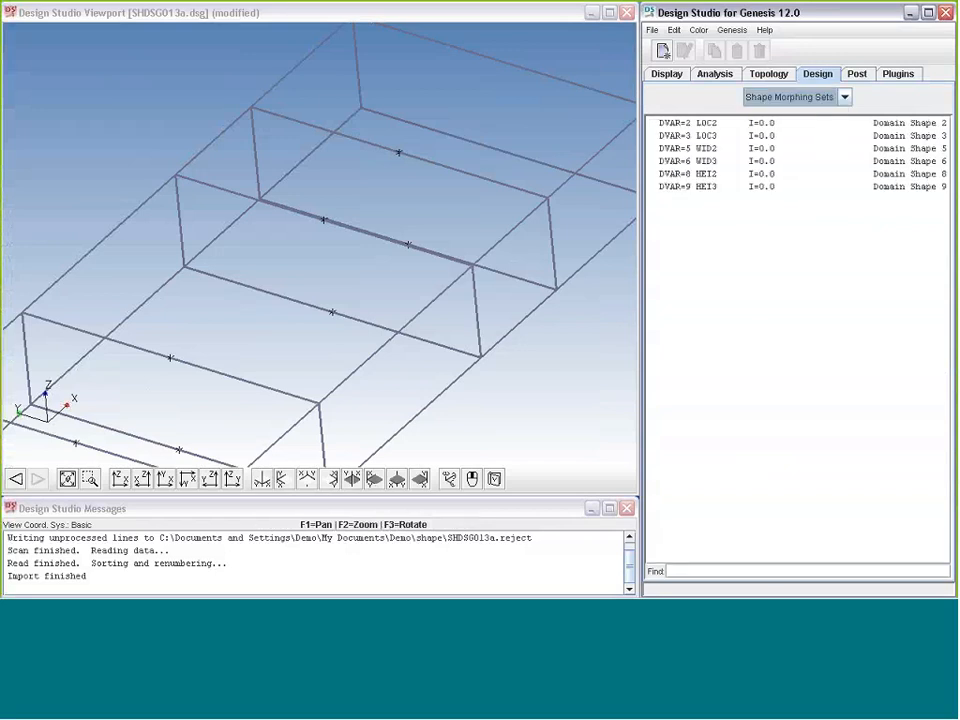
left_click(410, 299)
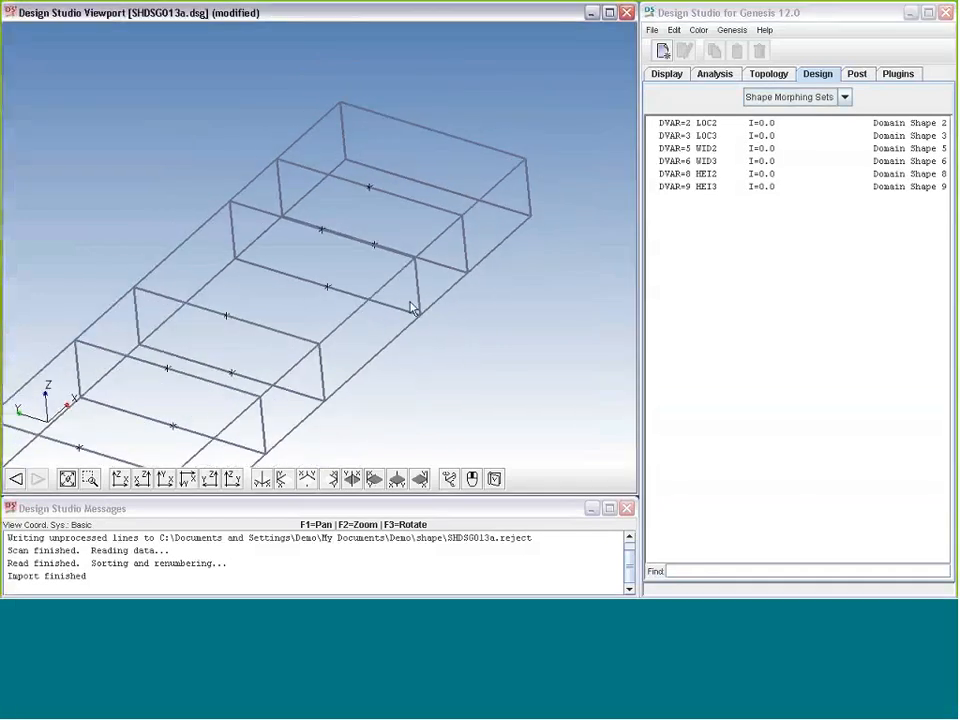
key("F3")
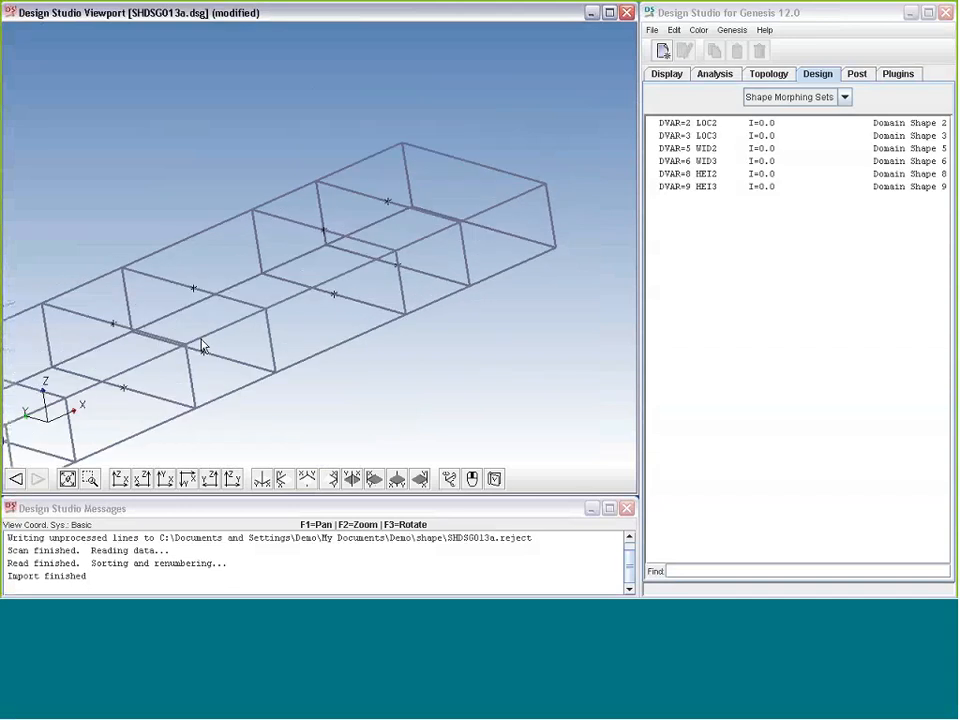
left_click(709, 123)
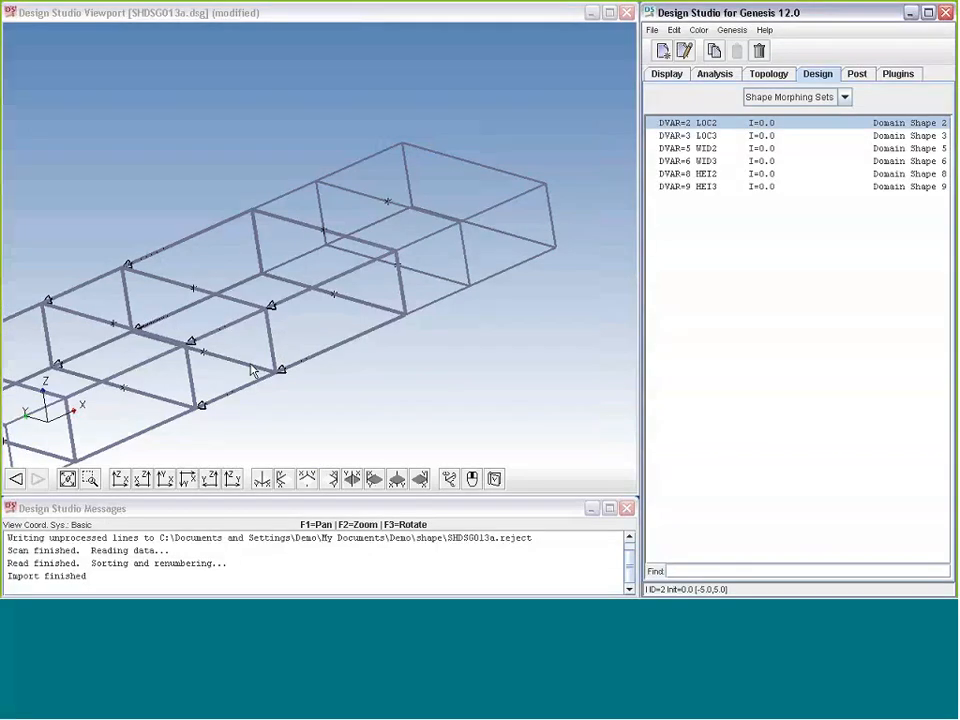
left_click(705, 148)
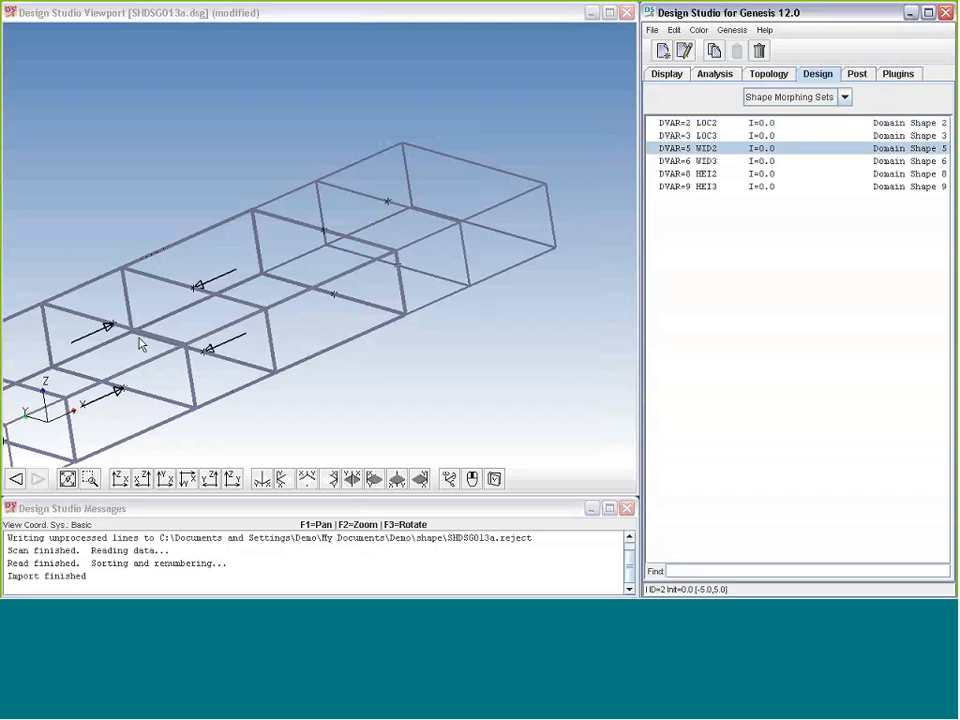
left_click(707, 175)
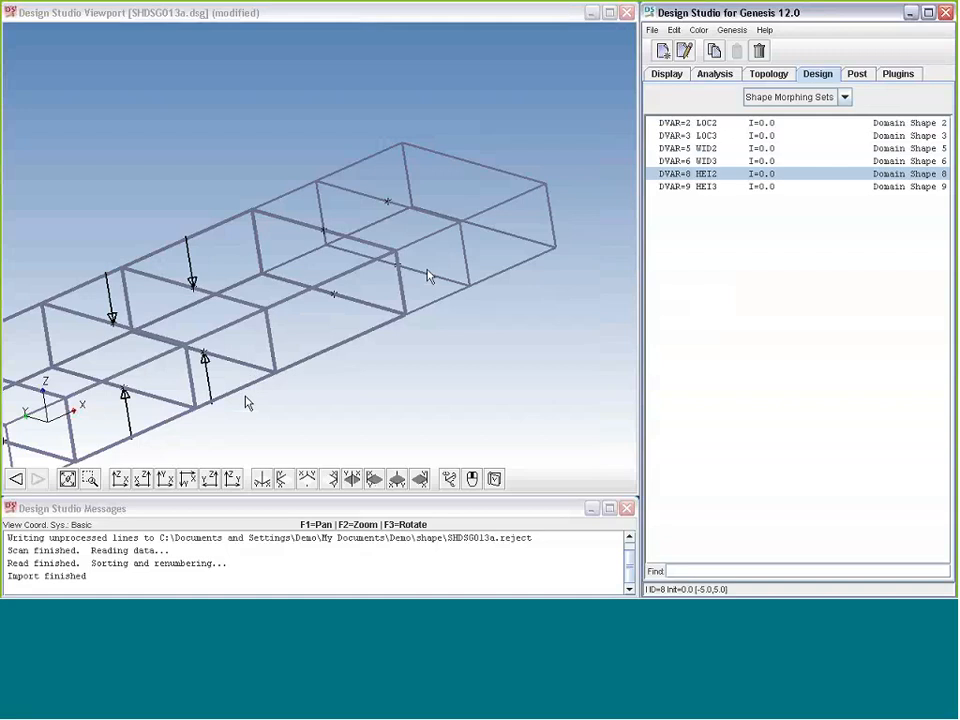
left_click(738, 270)
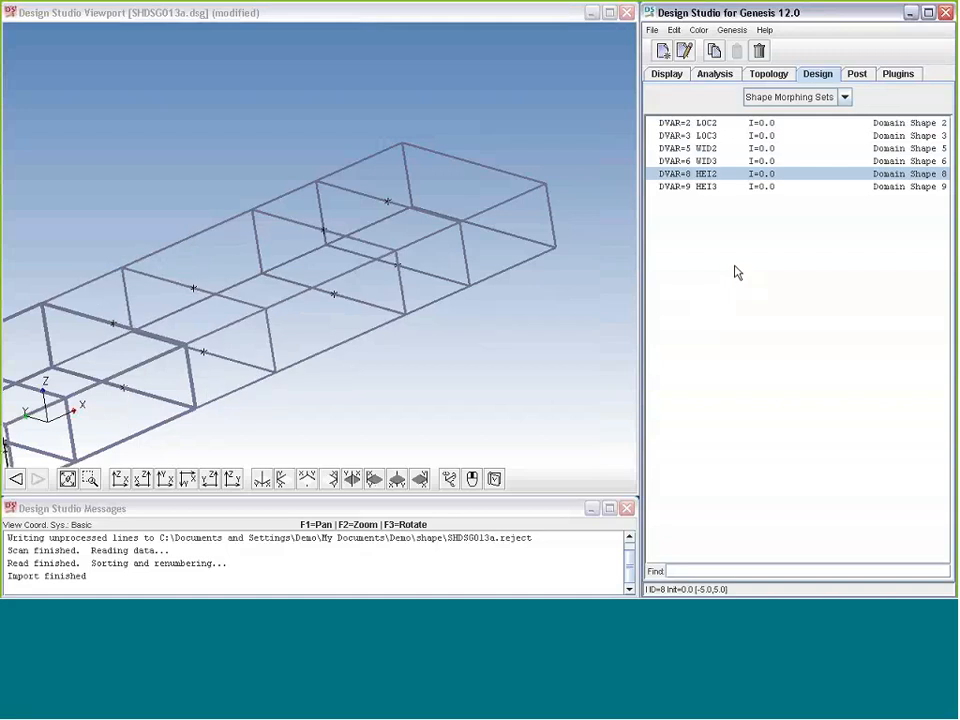
left_click(767, 186)
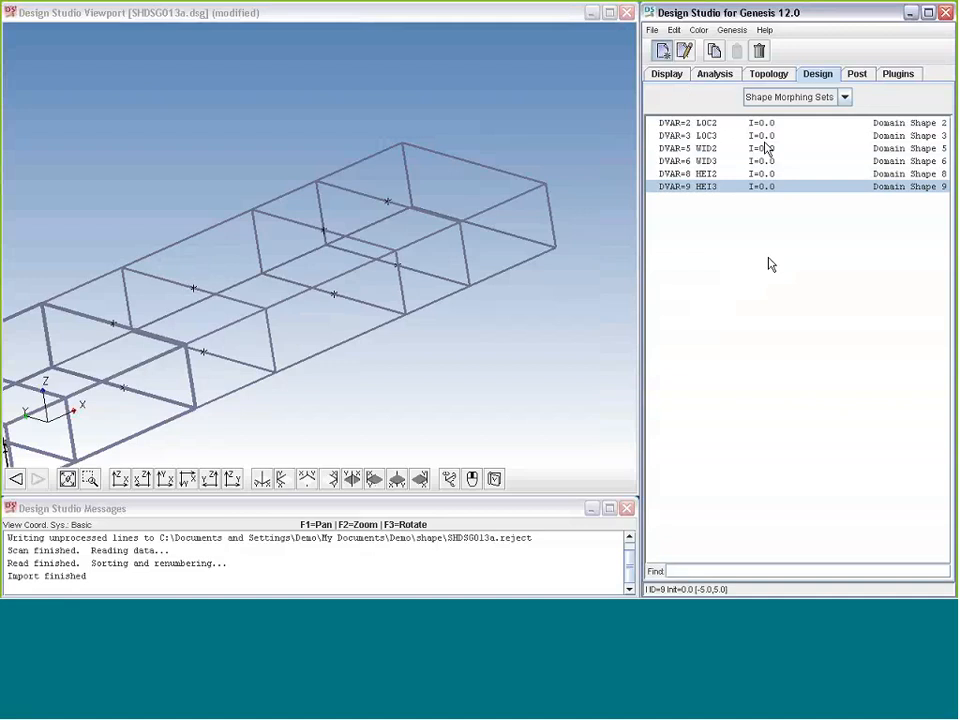
Step: Start a new domain morphing set with a new design variable, acting on HEXA domains 6, 7 and 8
left_click(663, 51)
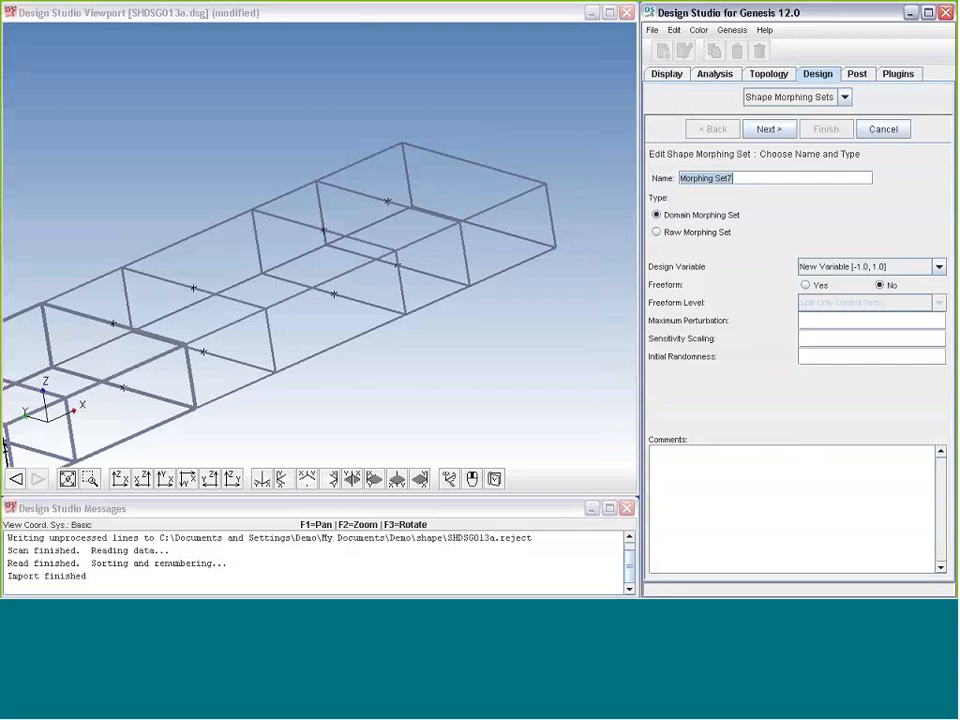
left_click(769, 129)
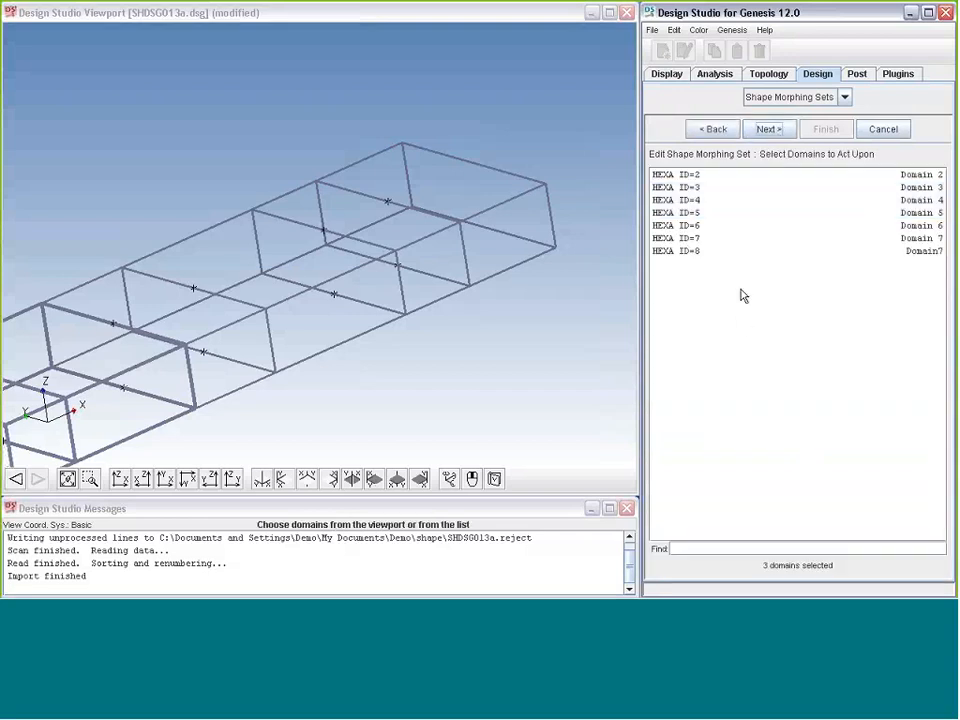
left_click(696, 251)
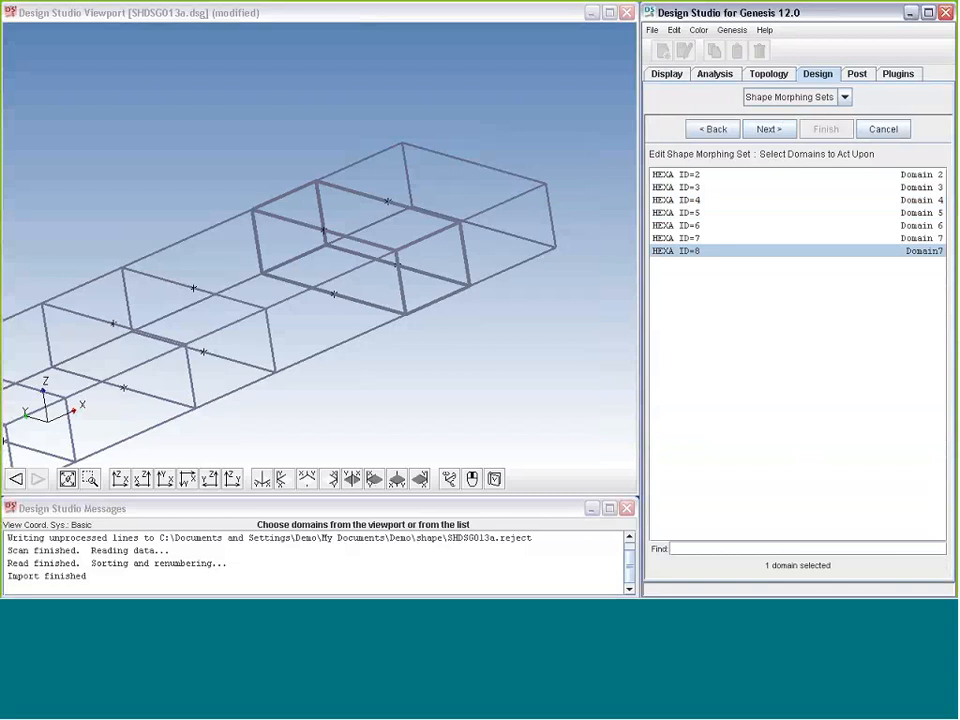
left_click_drag(371, 268, 504, 347)
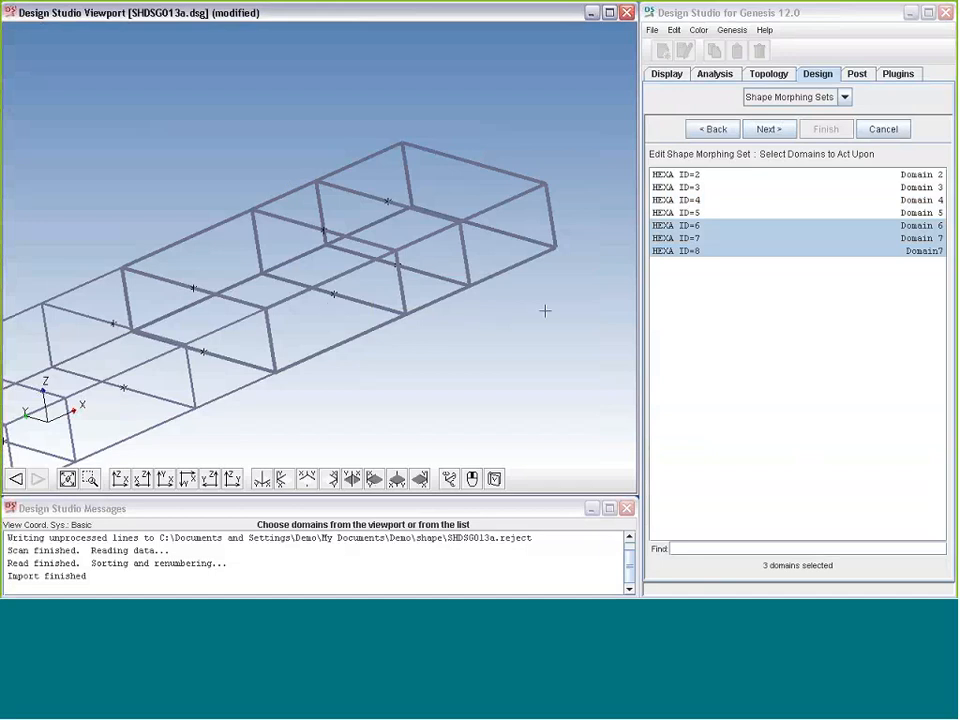
left_click(767, 130)
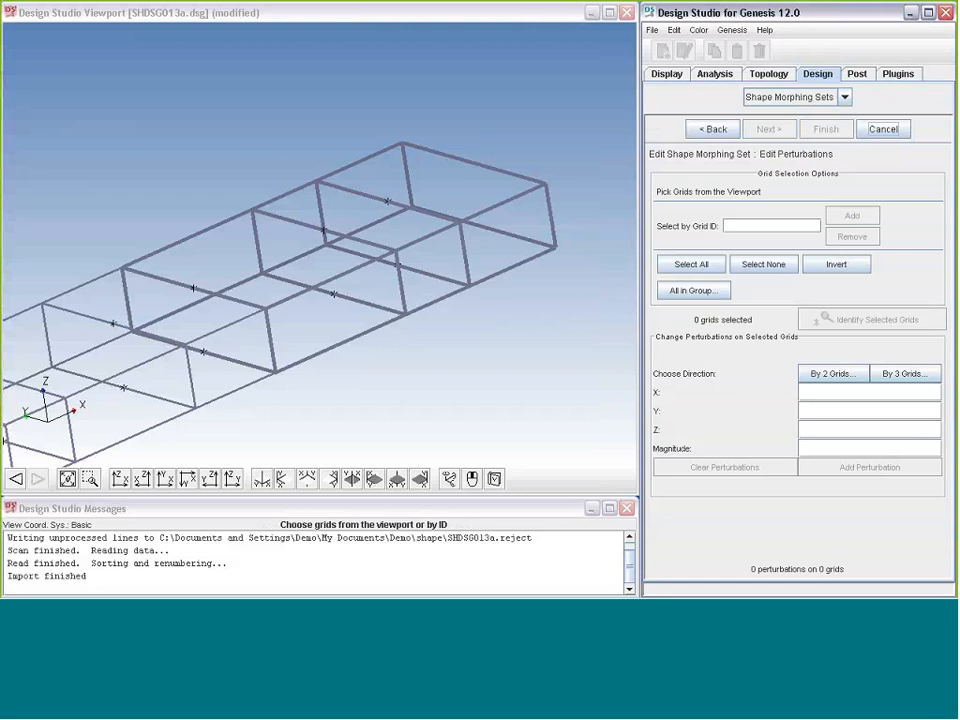
Step: Select the eight corner grids of HEXA domain 8 for perturbation
left_click(255, 208)
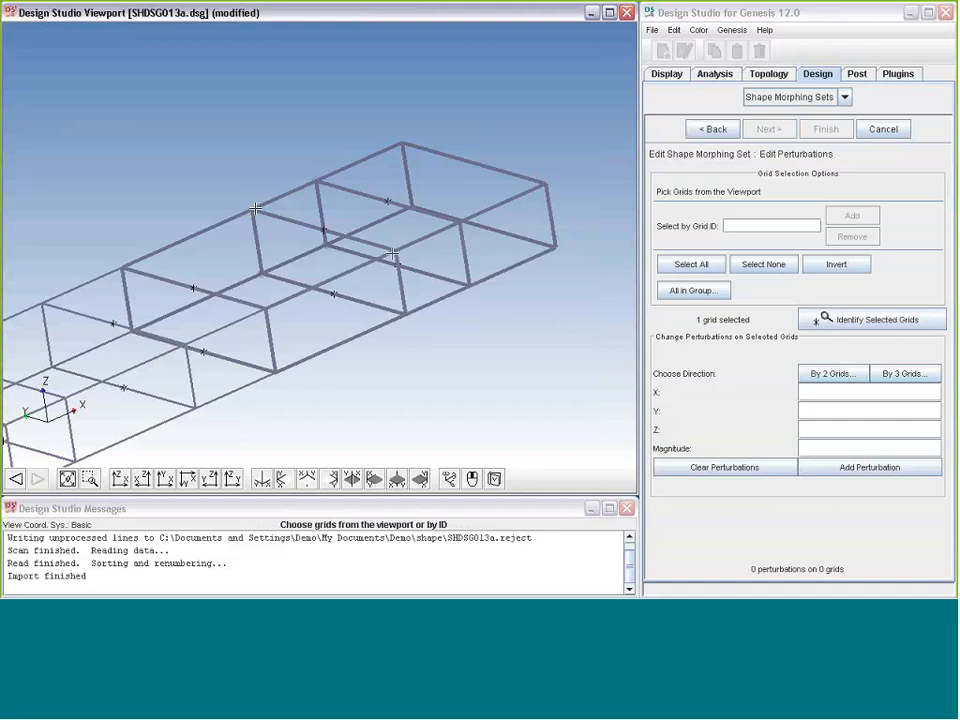
left_click(255, 208)
left_click(397, 250)
left_click(470, 285)
left_click(407, 312)
left_click(407, 312)
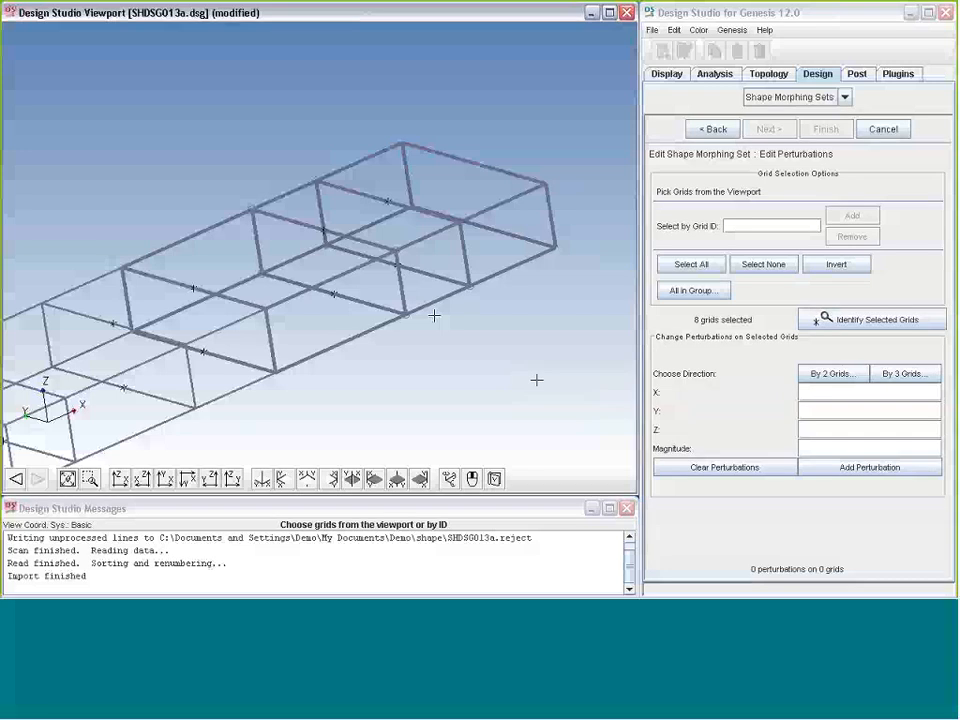
middle_click_drag(537, 380, 540, 390)
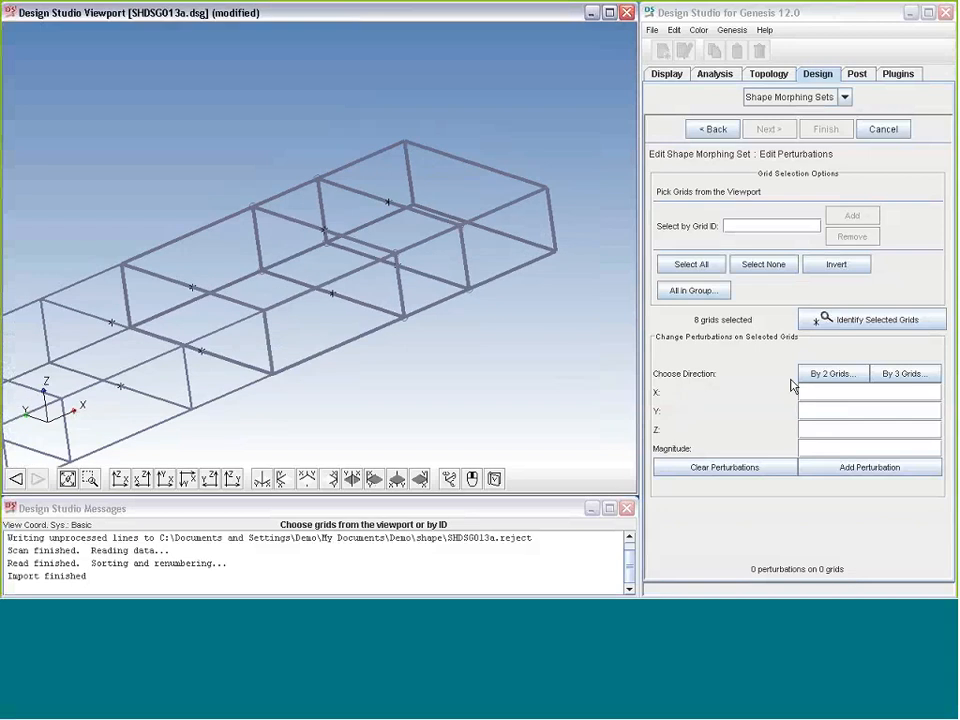
Step: Add a perturbation of magnitude 60 in direction X = -1 to the selected grids and finish the morphing set
left_click(821, 391)
type("-1")
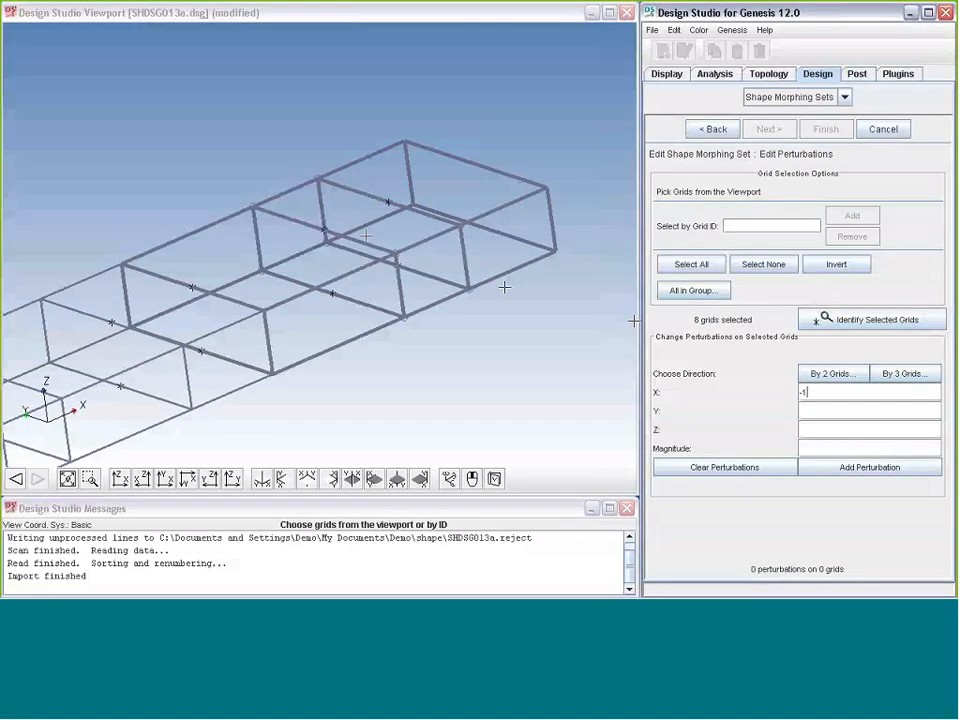
left_click(838, 452)
type("60")
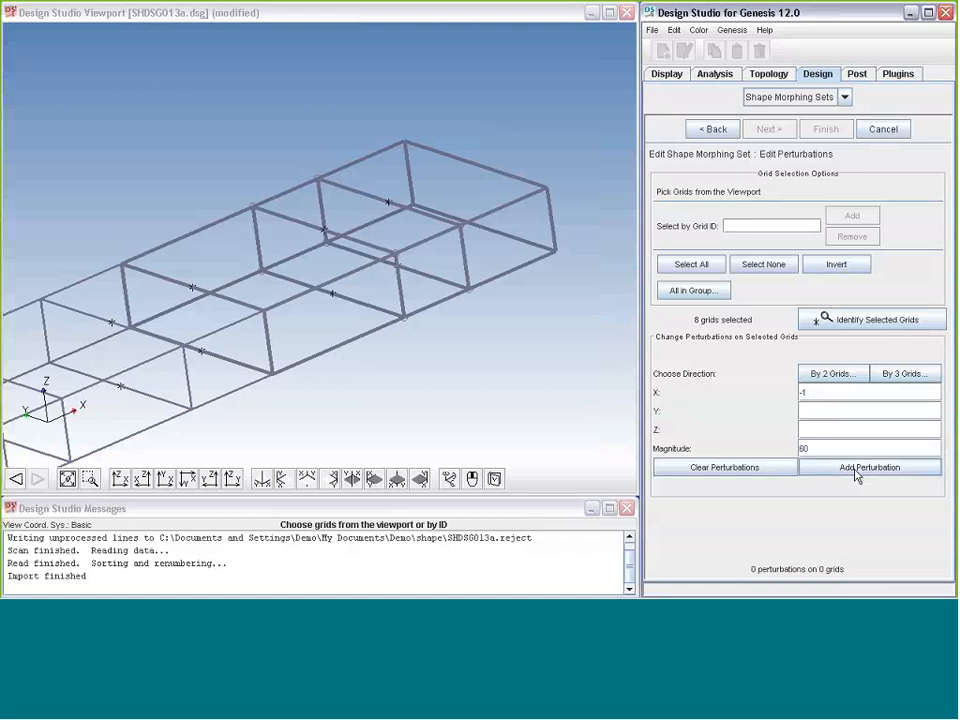
left_click(855, 470)
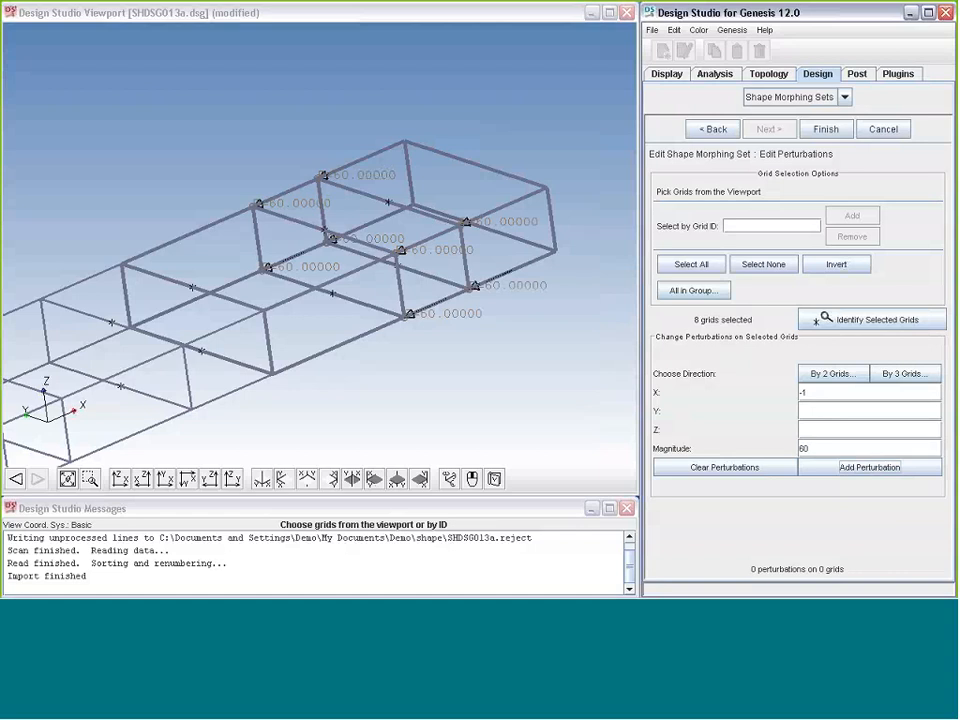
left_click(828, 134)
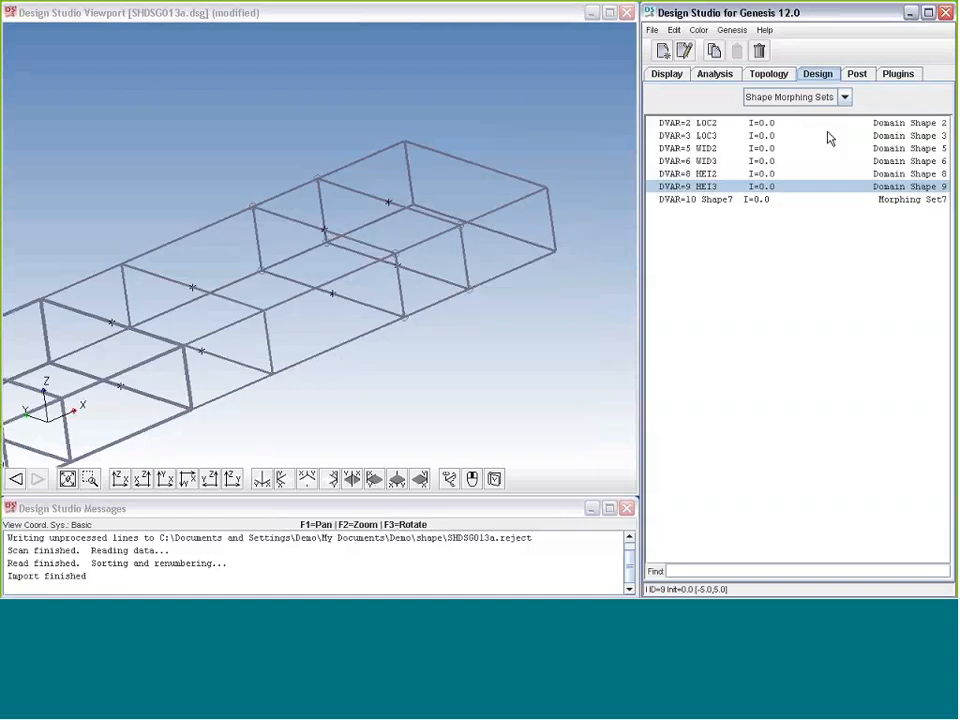
Step: Start another domain morphing set with a new design variable, acting only on HEXA domain 8
left_click(662, 51)
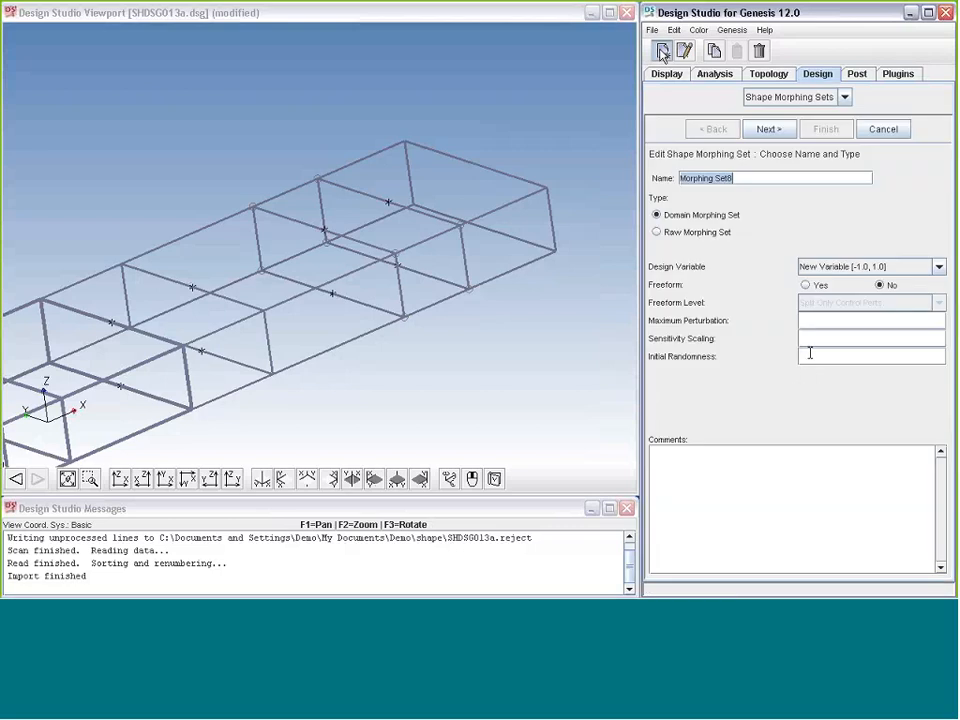
left_click(769, 129)
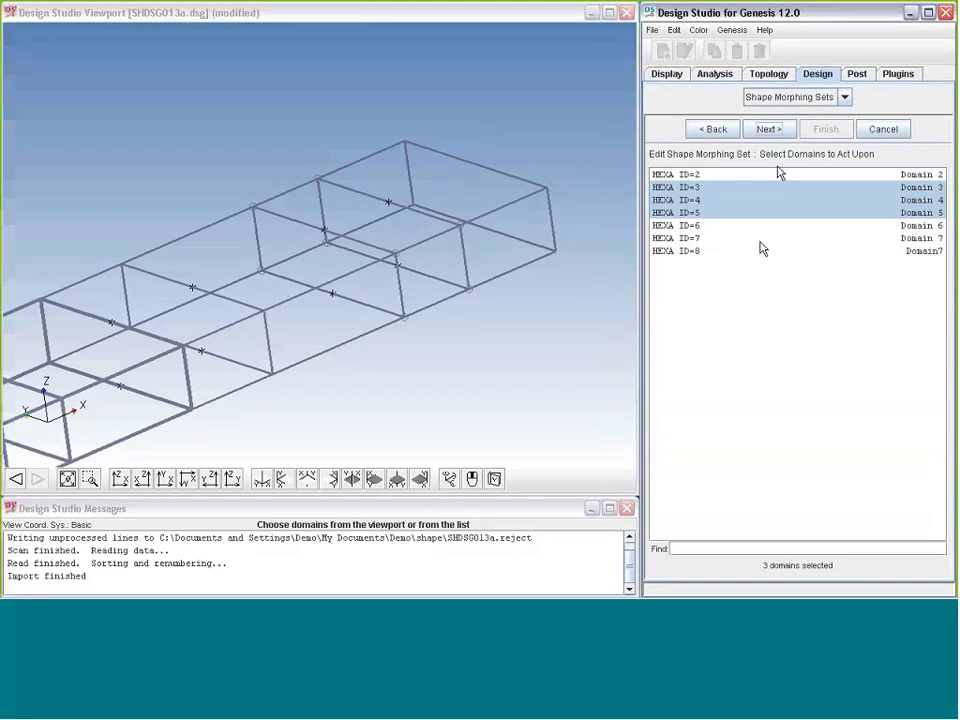
left_click(697, 251)
left_click(769, 129)
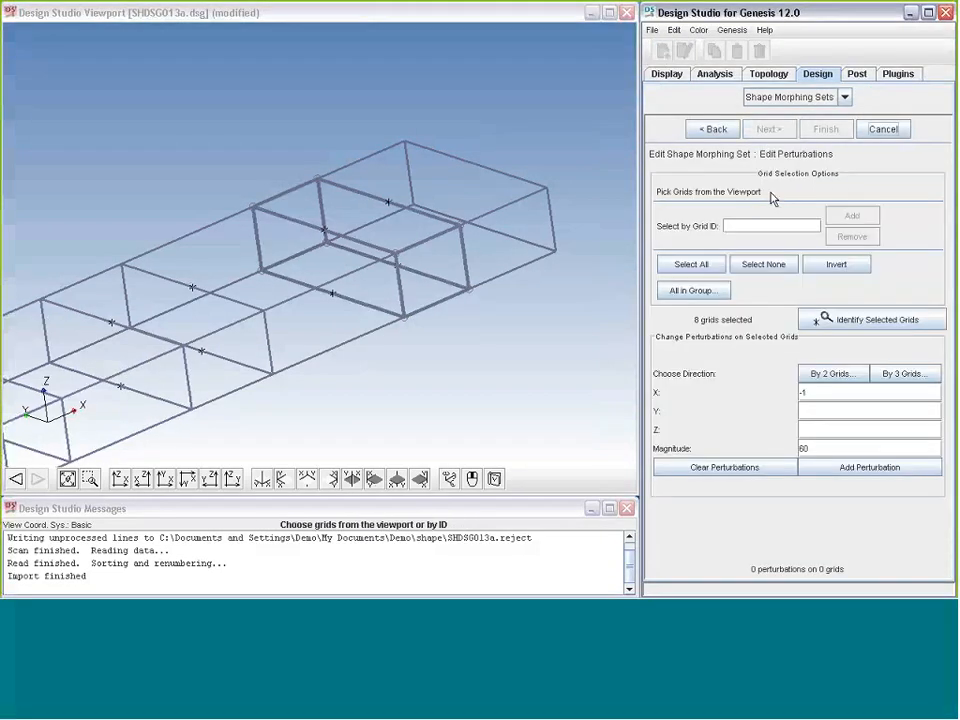
Step: Add a perturbation of direction X = -1 and magnitude 25 to the two mid-edge grids on the domain's +X face
left_click(763, 266)
middle_click_drag(430, 255, 416, 255)
left_click(399, 204)
left_click(413, 268)
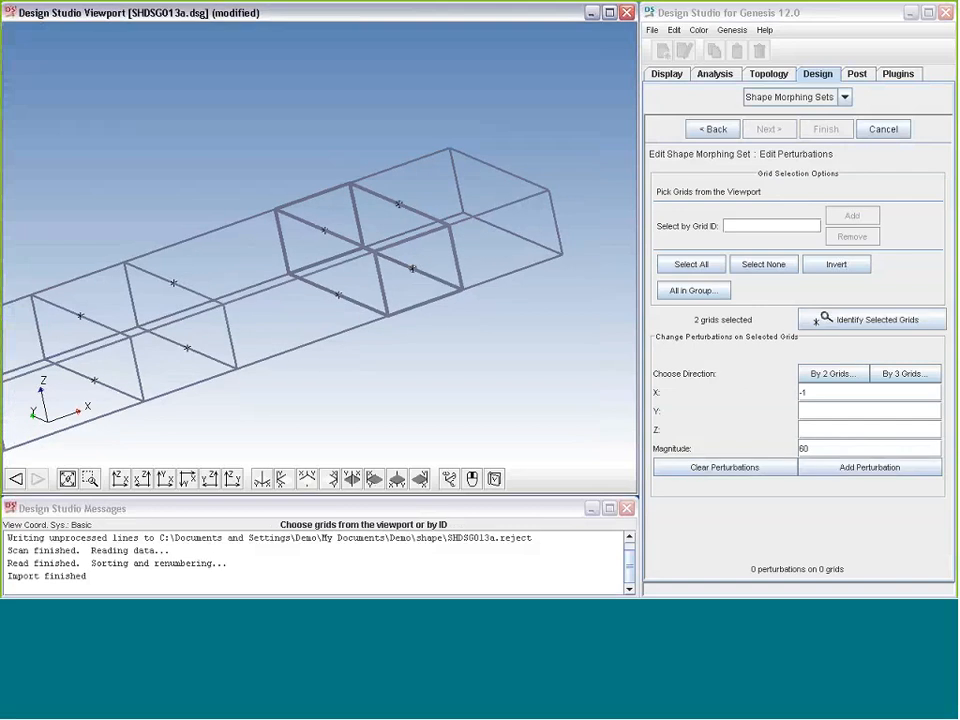
double_click(800, 448)
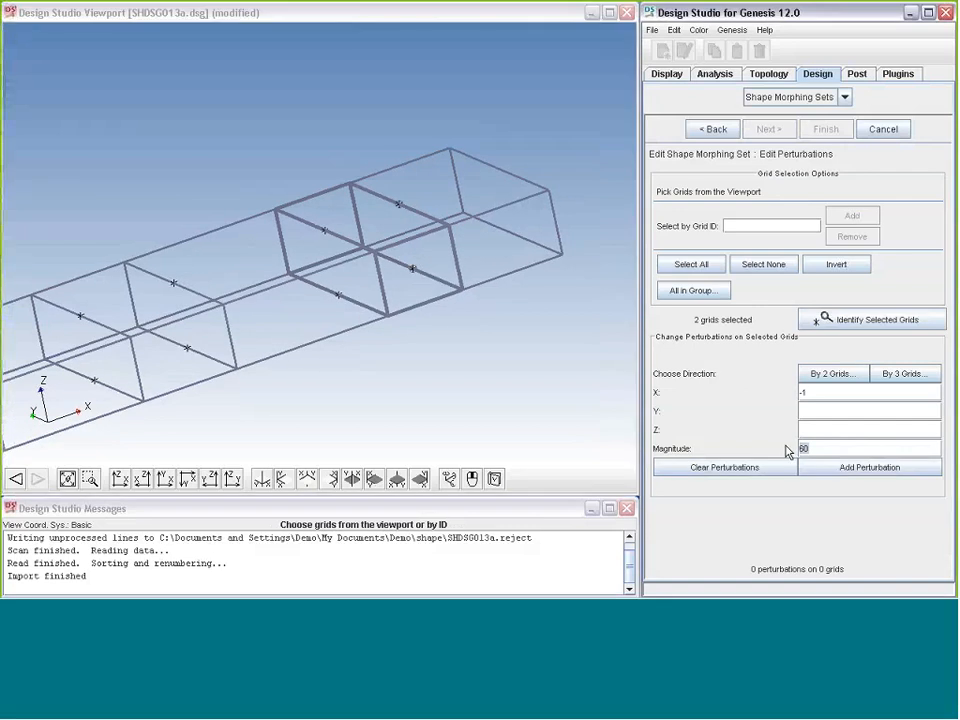
type("25")
left_click(842, 469)
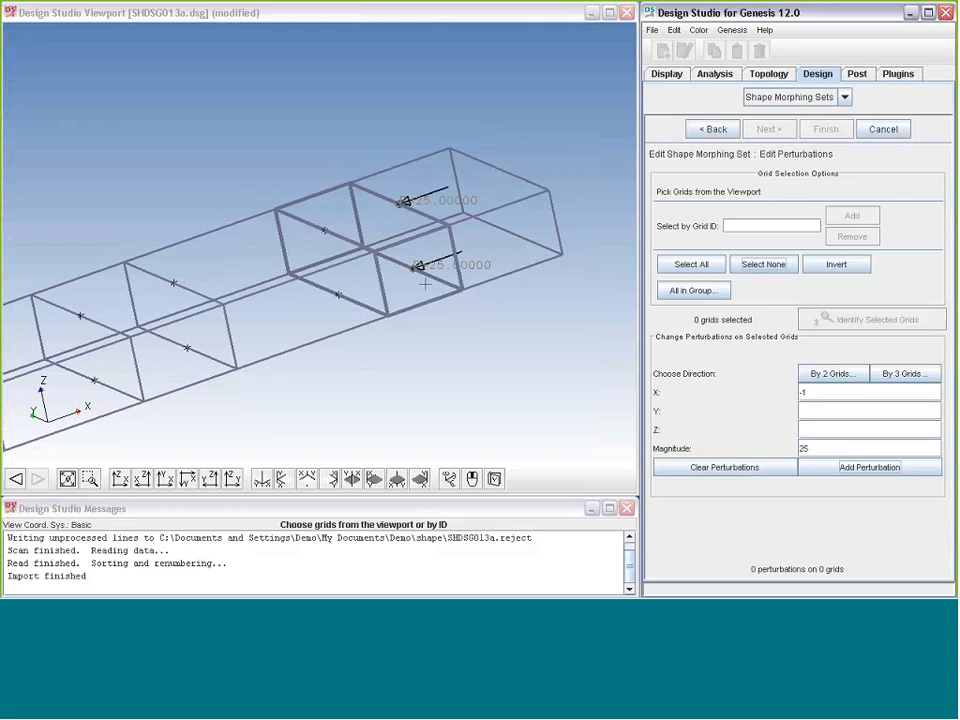
Step: Add a perturbation of direction X = 1 and magnitude 25 to the two opposite mid-edge grids and finish the morphing set
left_click(323, 232)
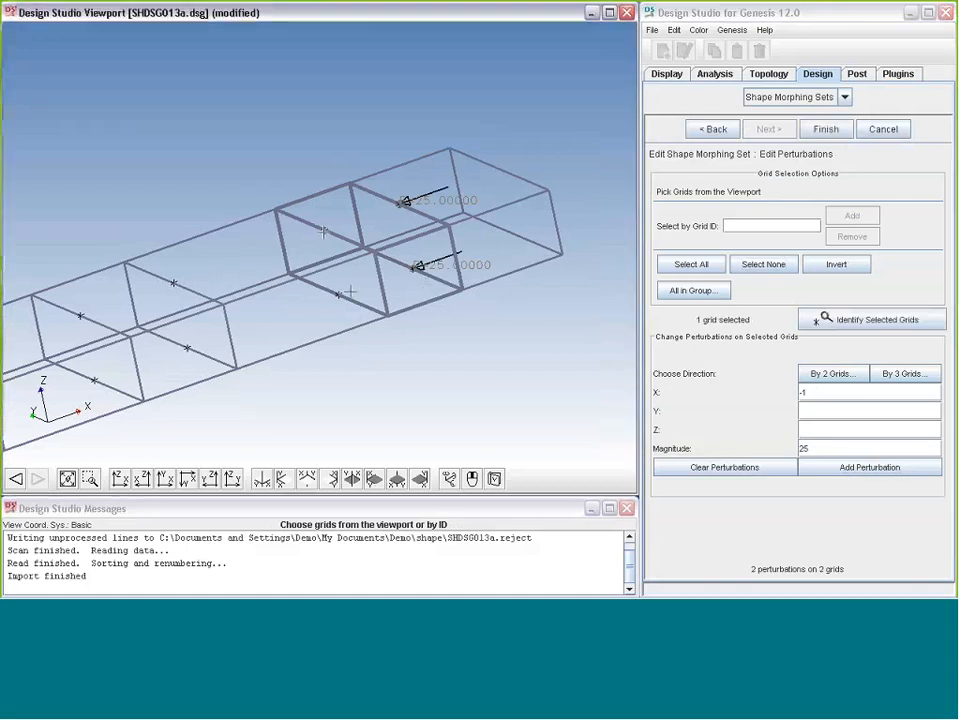
left_click(345, 293)
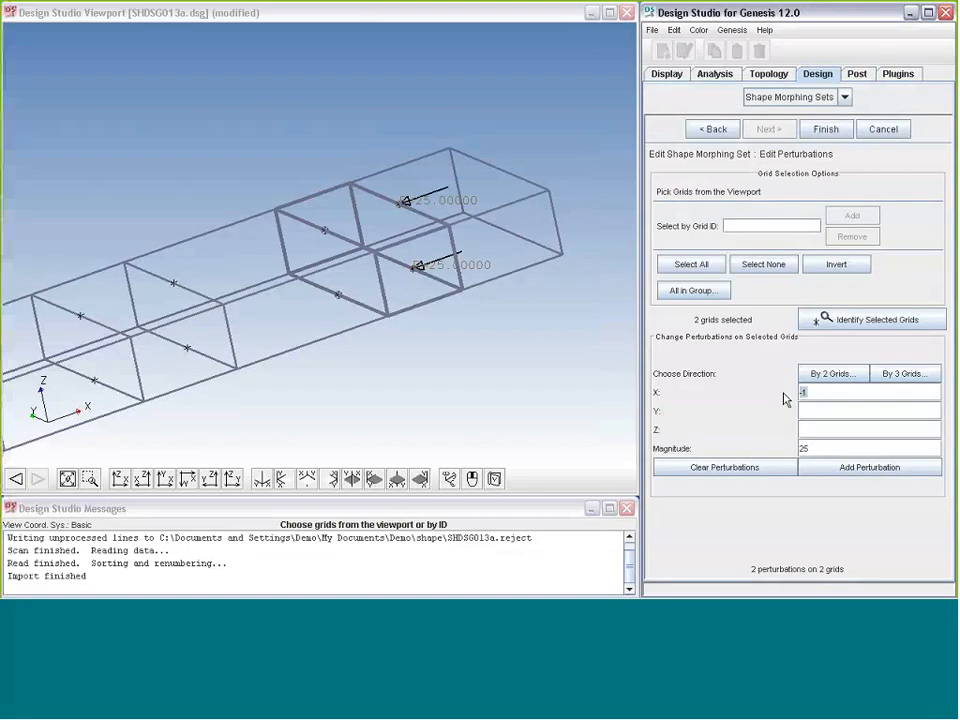
left_click(838, 472)
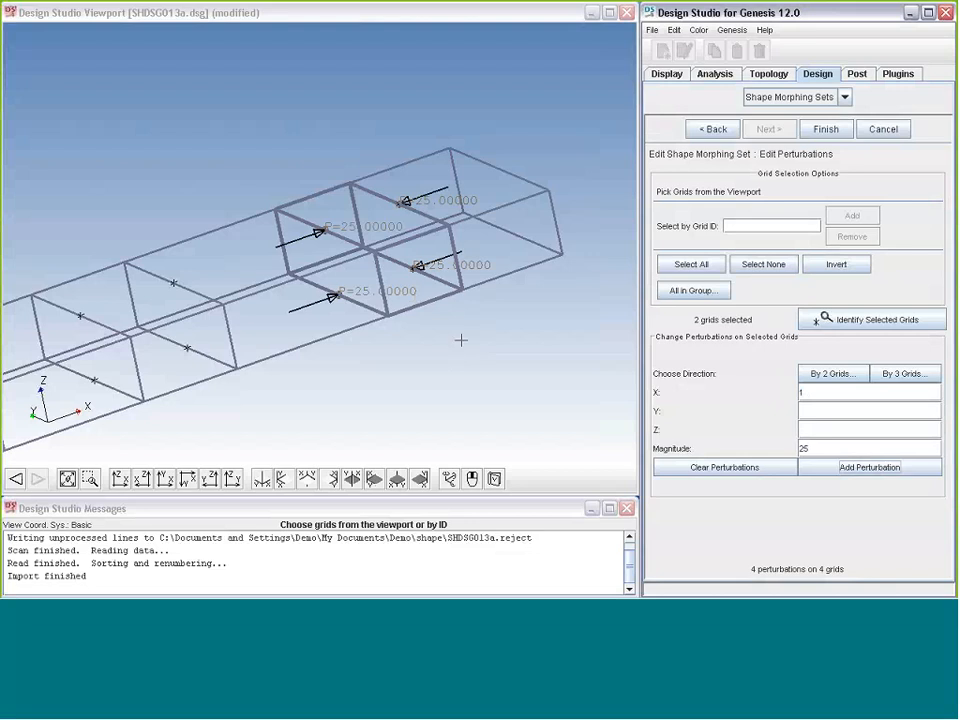
left_click(826, 130)
Step: Start a third domain morphing set on HEXA domain 8 and clear the previous grid selection
left_click(663, 52)
left_click_drag(681, 179, 748, 170)
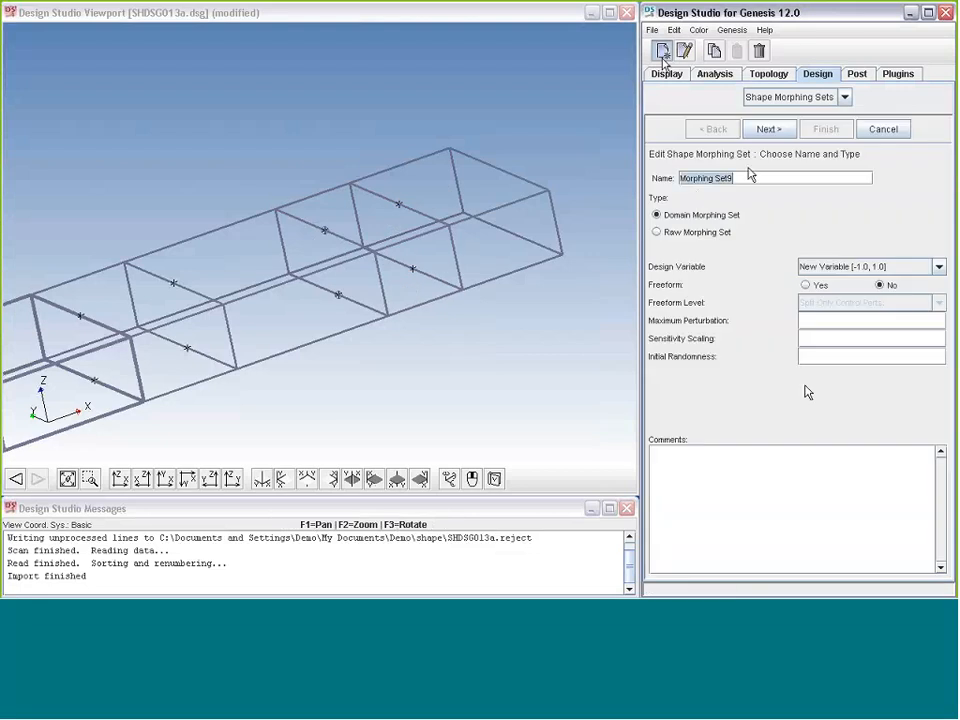
left_click(769, 129)
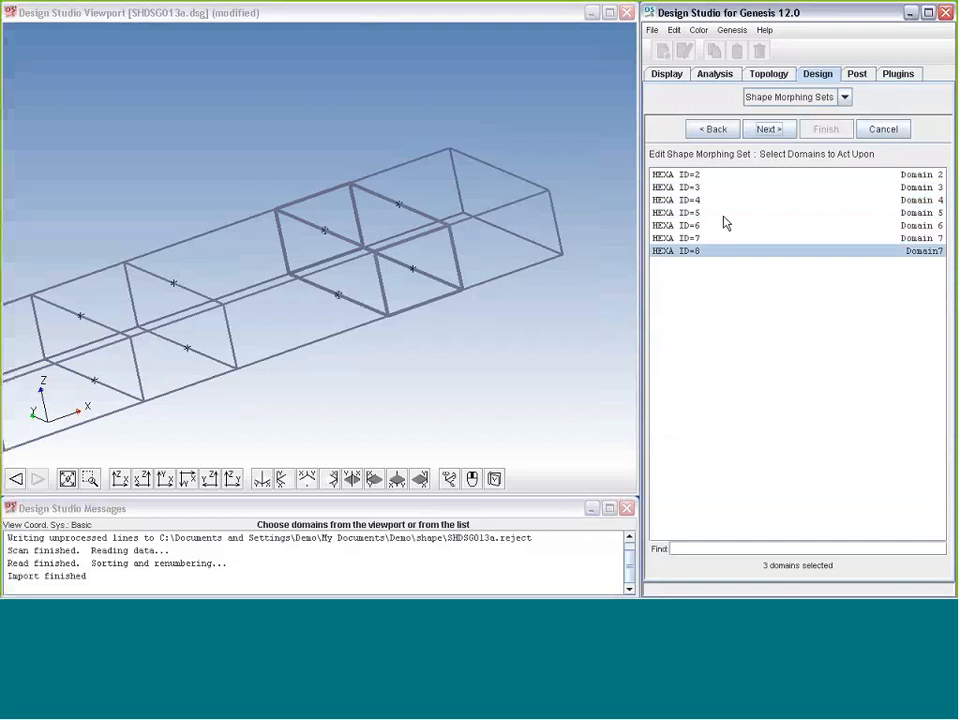
left_click(769, 129)
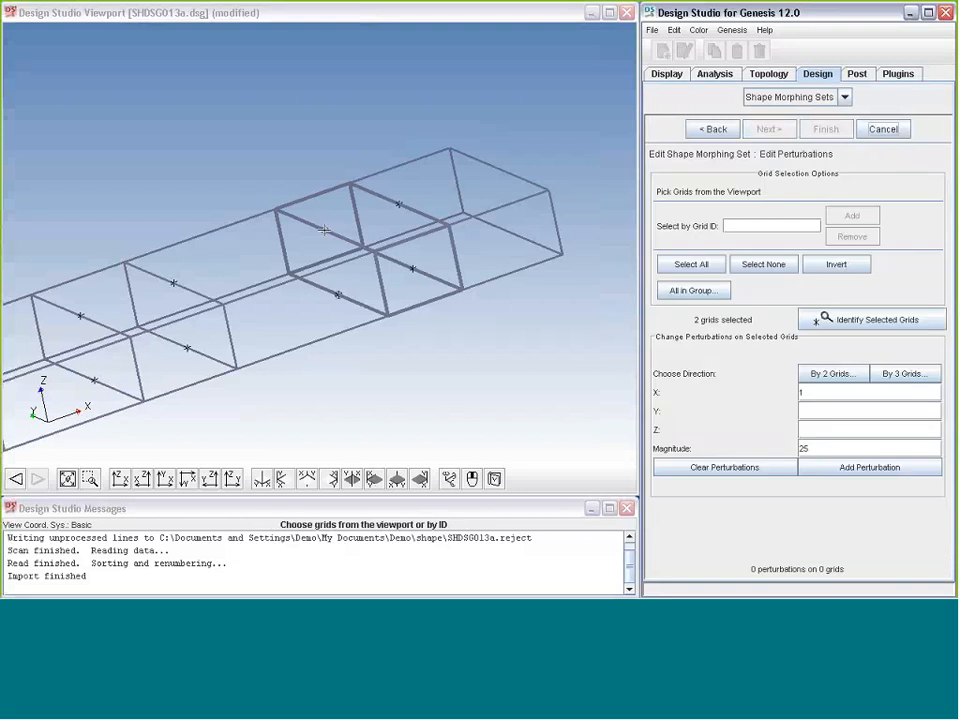
left_click(755, 270)
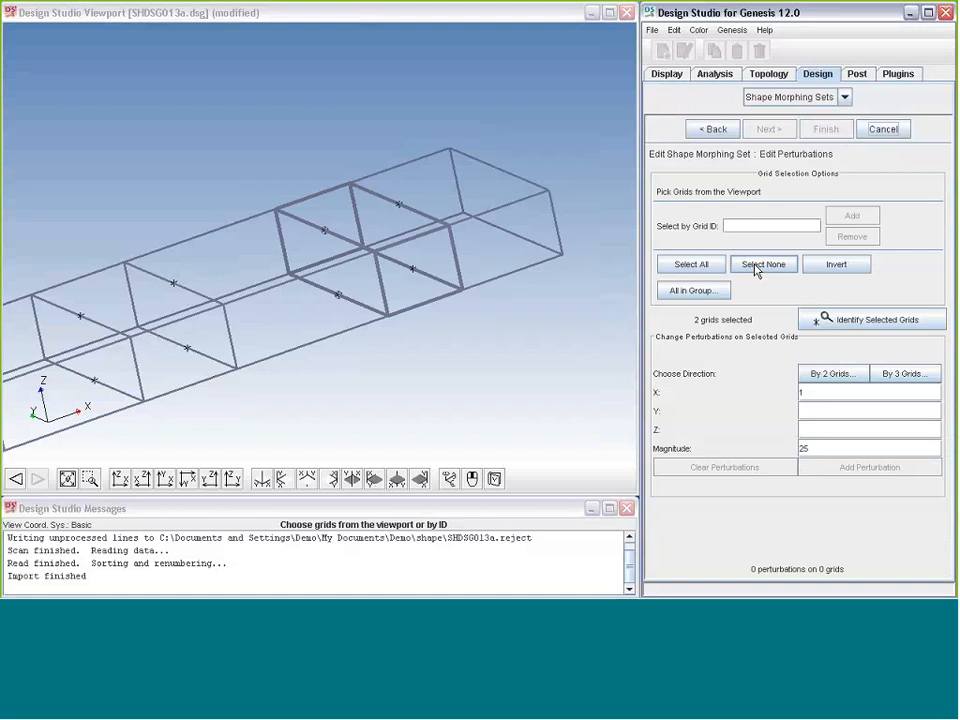
Step: Add a perturbation of direction Z = -1 and magnitude 15 to the domain's two upper mid-edge grids
left_click(327, 228)
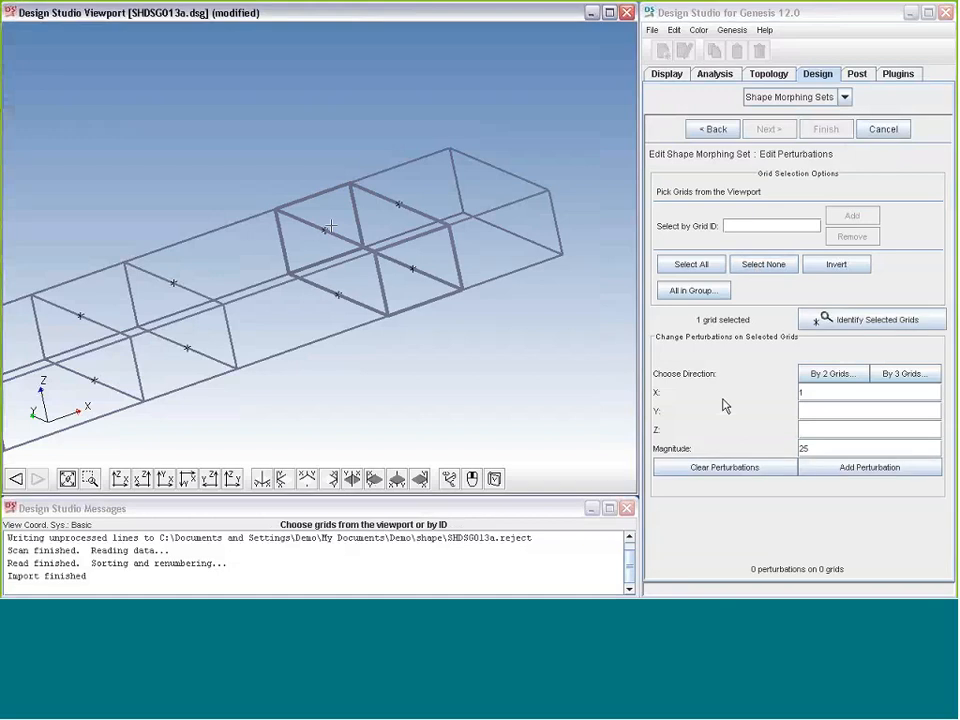
left_click(799, 392)
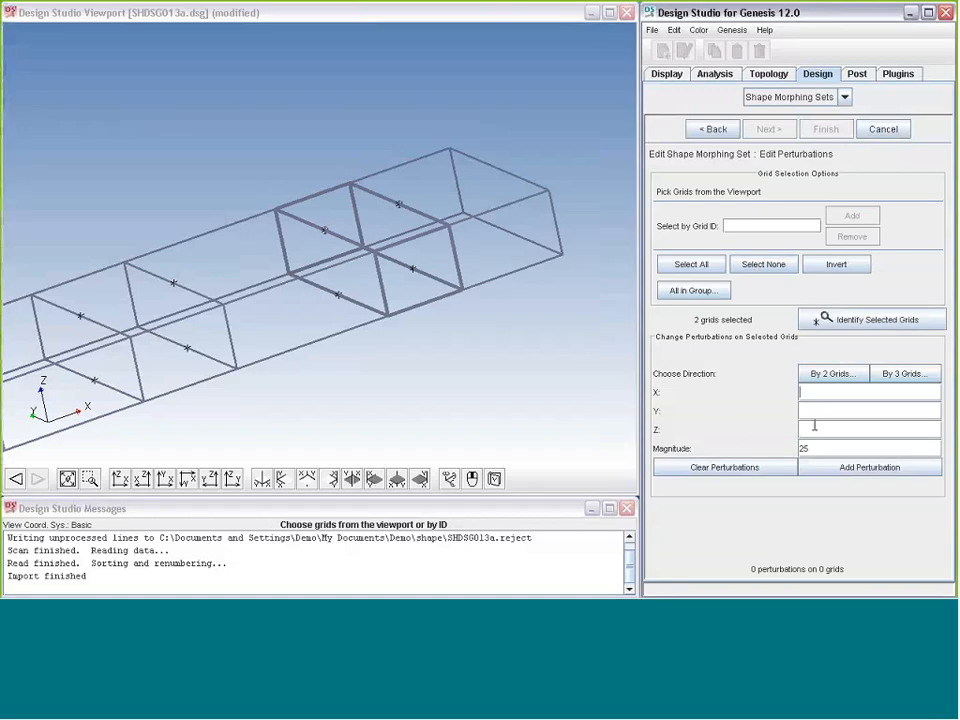
left_click(814, 429)
type("-1")
key("Tab")
key("Return")
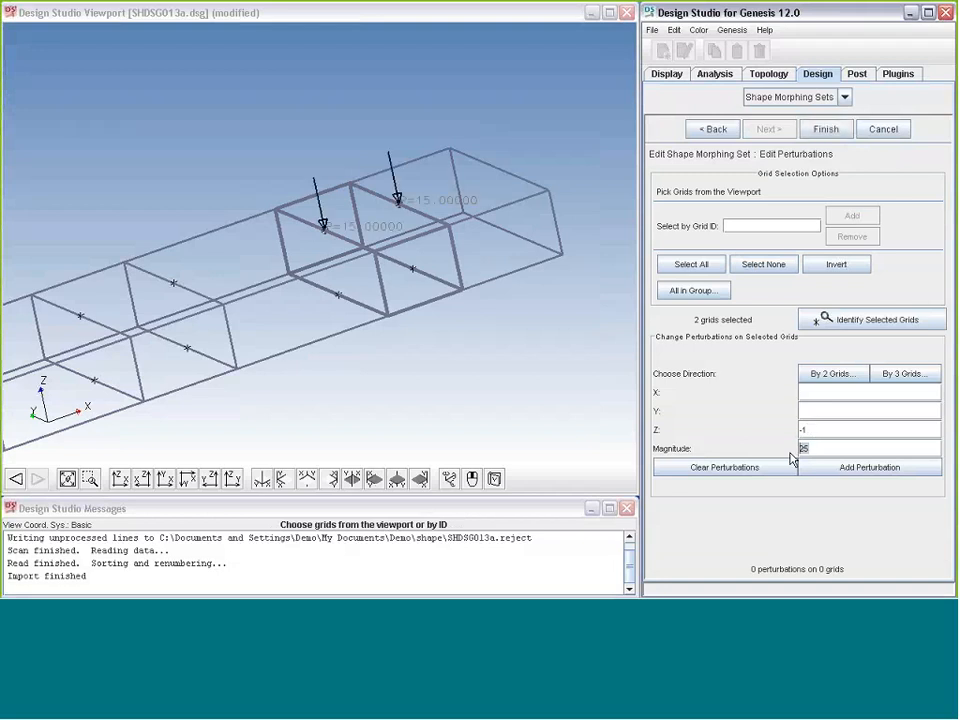
Step: Add a perturbation of direction Z = 1 and magnitude 15 to the two lower mid-edge grids and finish the morphing set
left_click(765, 265)
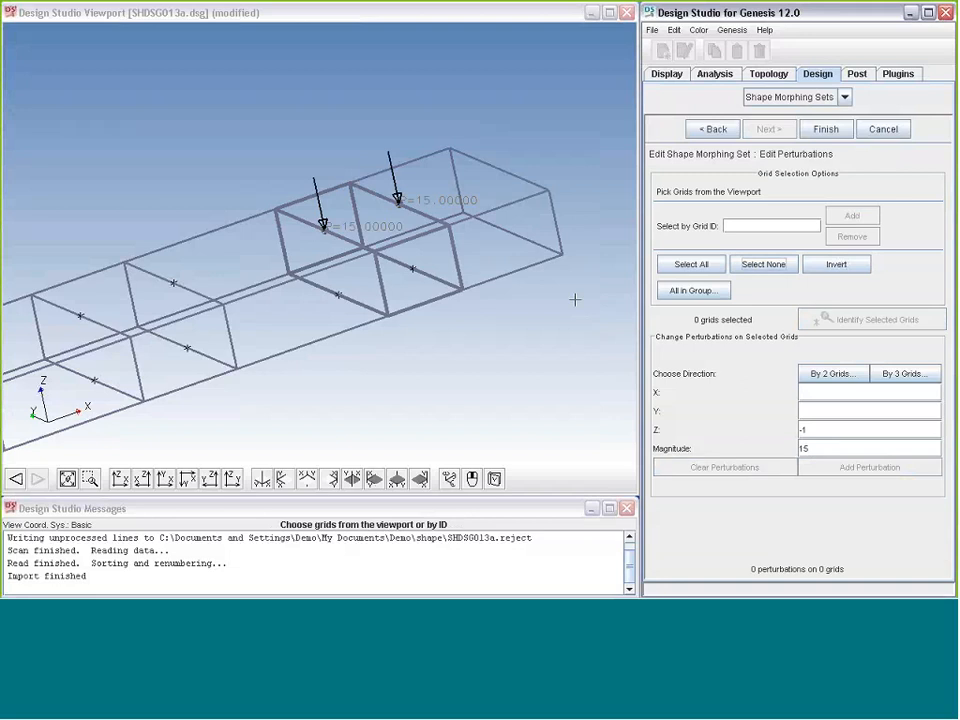
left_click(339, 295)
left_click(413, 269)
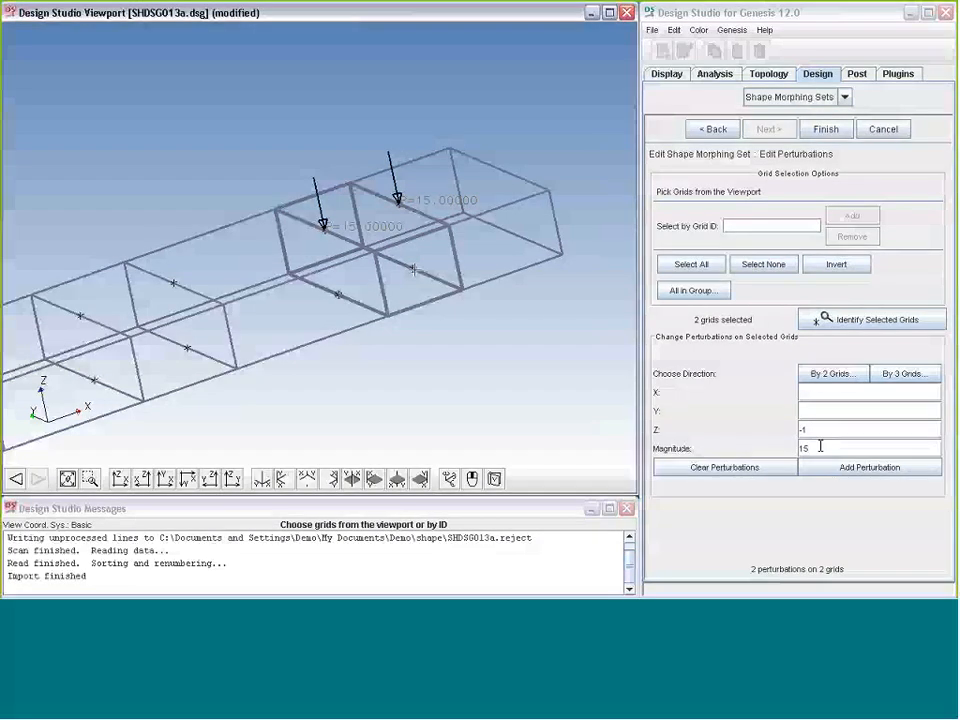
left_click_drag(815, 430, 775, 430)
type("1")
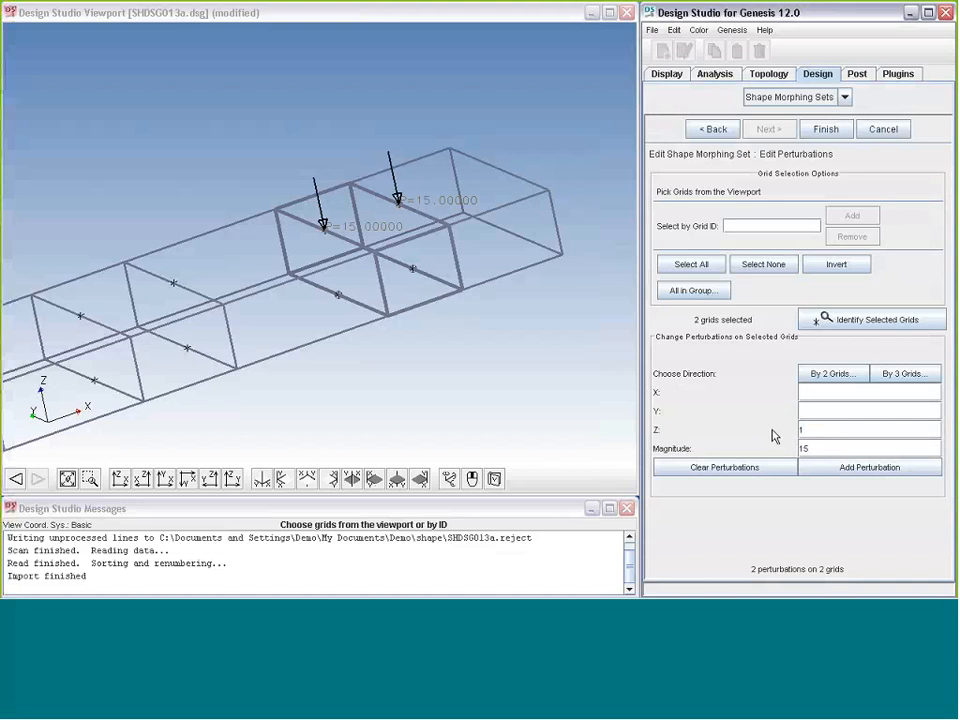
left_click(800, 470)
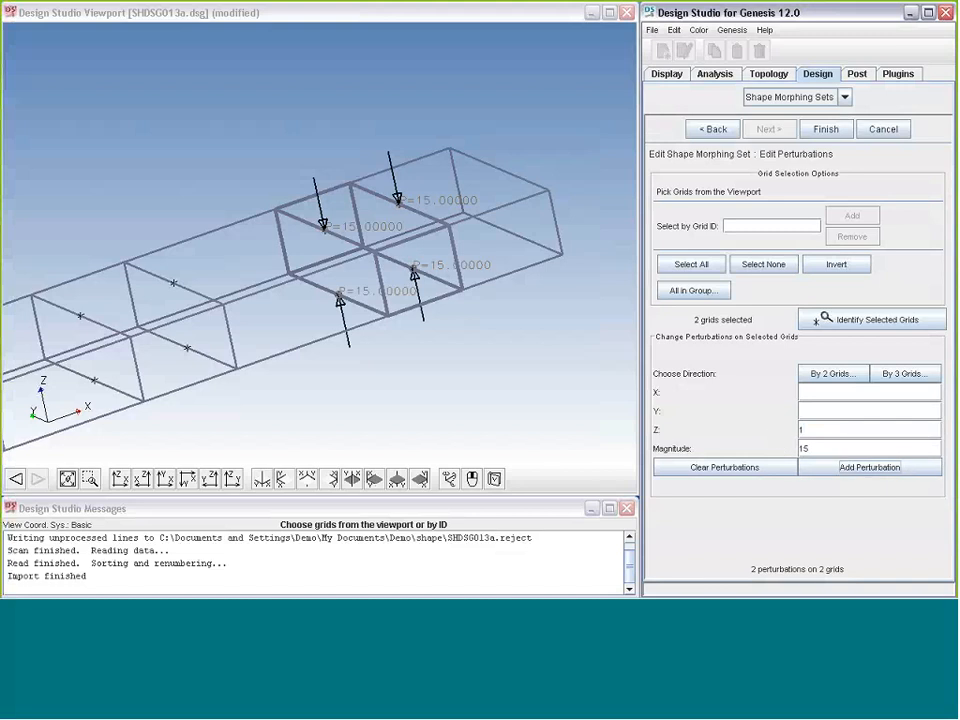
middle_click_drag(459, 296, 474, 322)
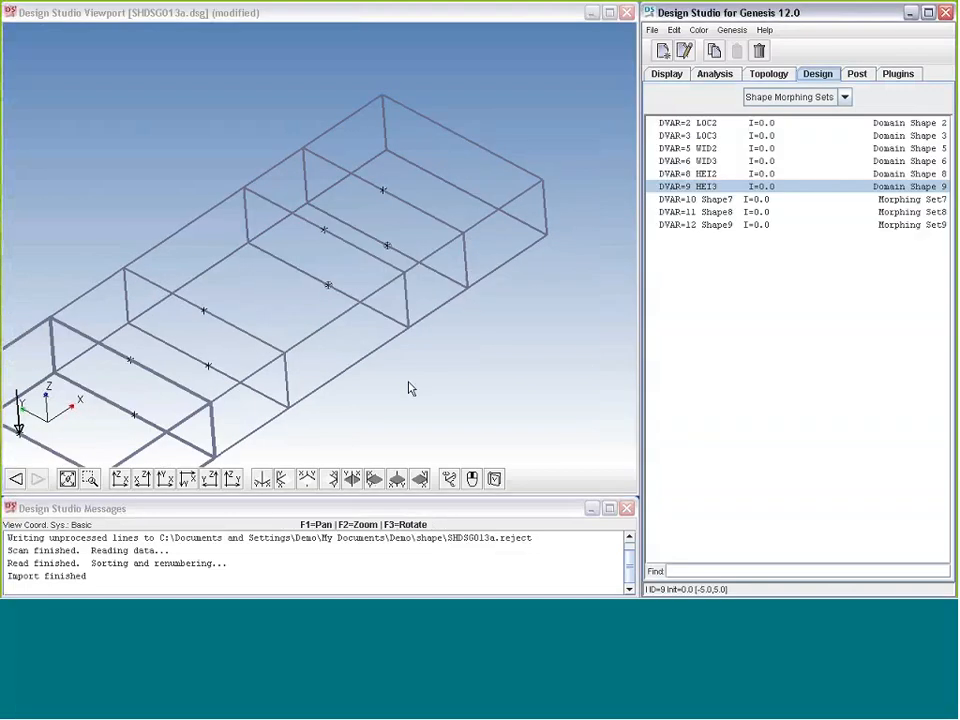
Step: Show the frame's red PSHELL 1 and green PSHELL 2 groups again
left_click(666, 73)
left_click(706, 127)
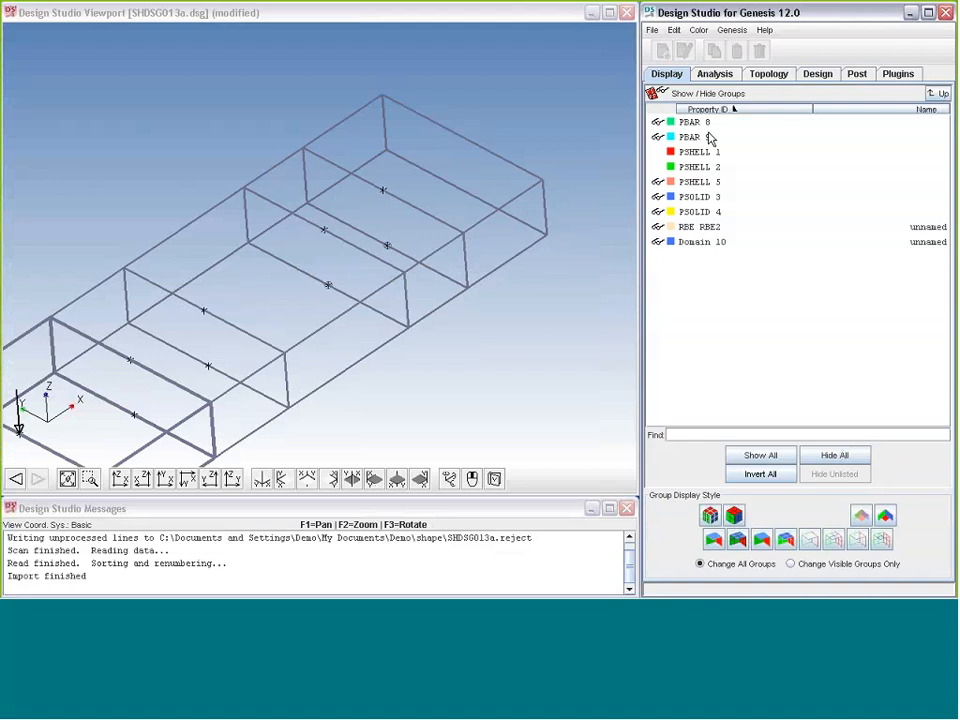
left_click(697, 153)
left_click(699, 167)
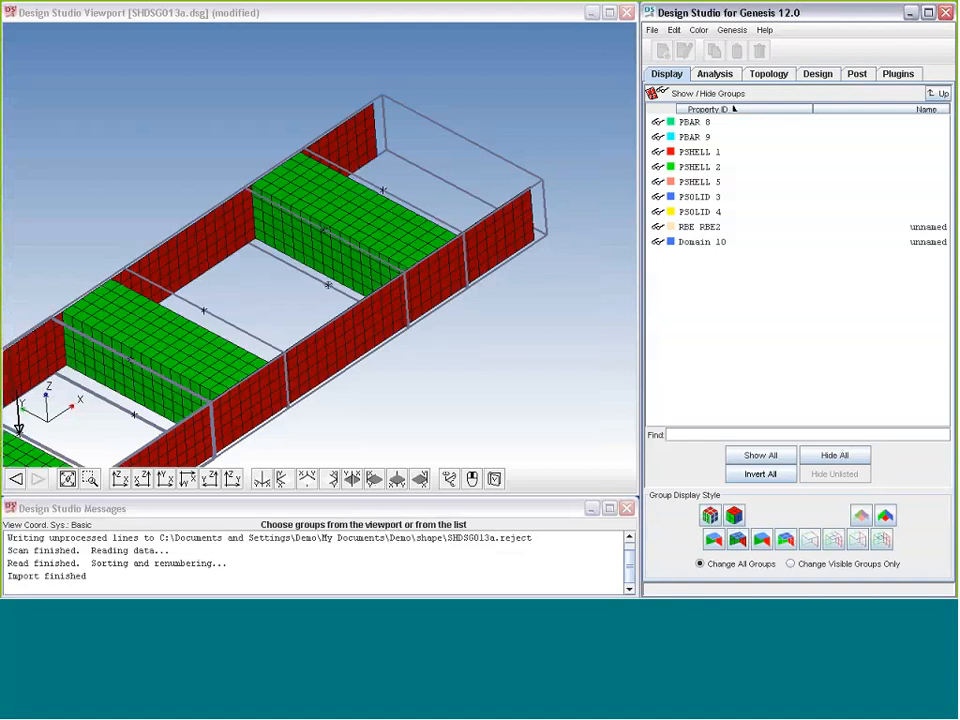
Step: Edit HEXA domain 8 so that its interior grids are selected automatically, and finish the domain edit
left_click(939, 93)
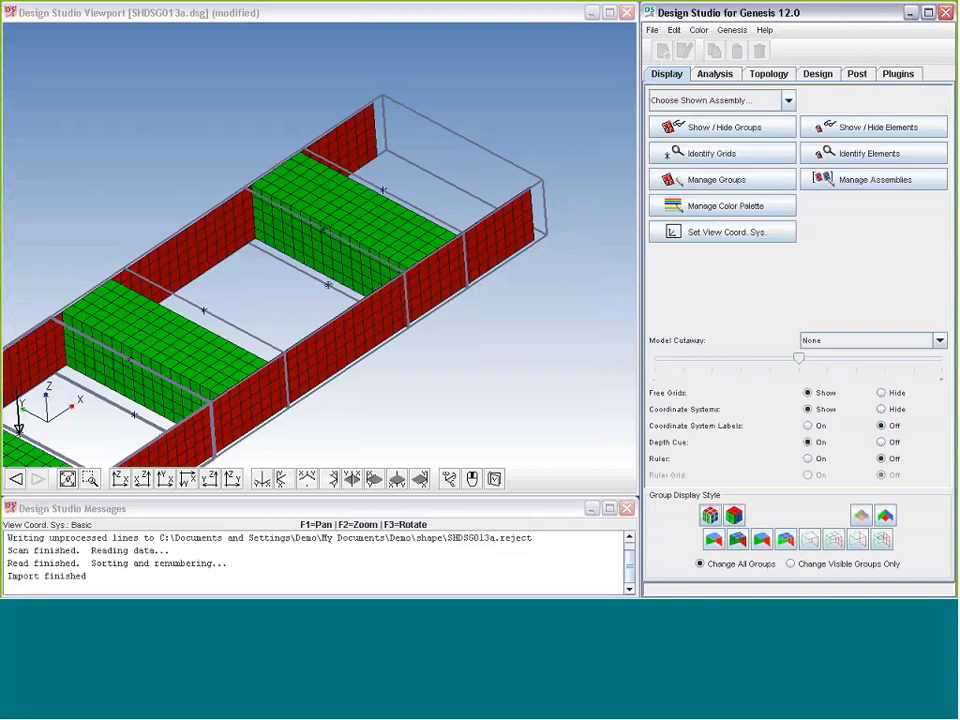
left_click(817, 73)
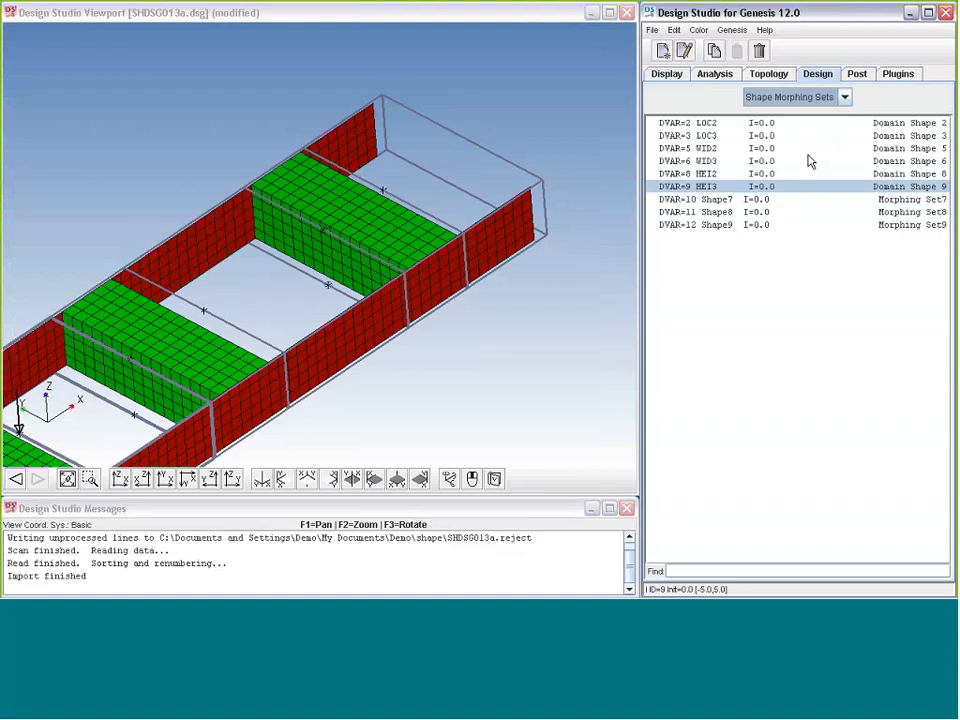
left_click(795, 96)
left_click(778, 222)
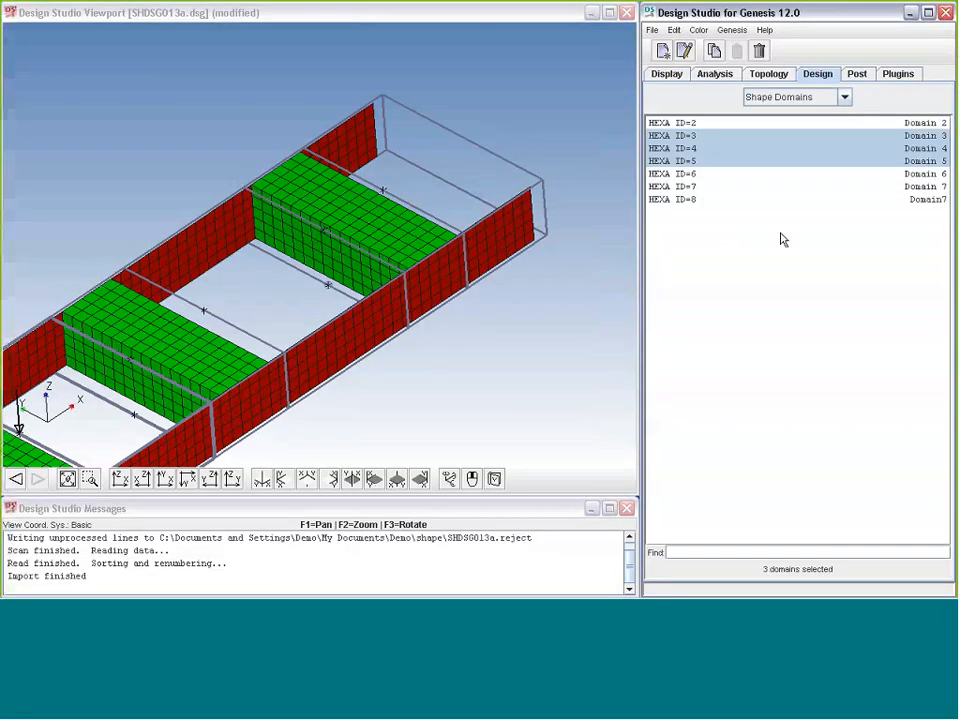
left_click(768, 200)
left_click(685, 52)
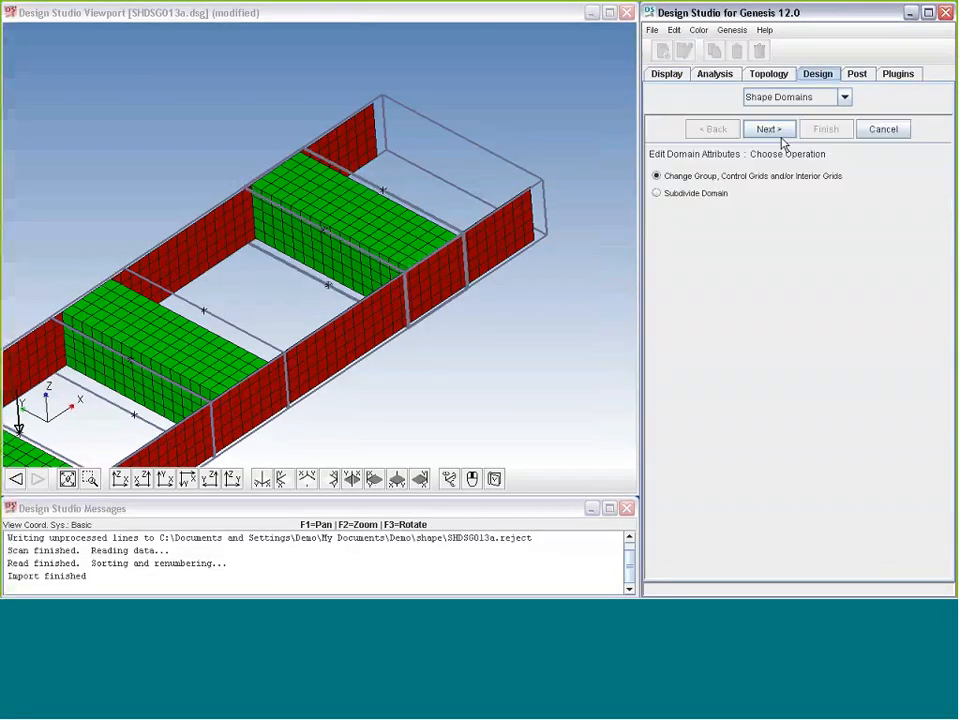
left_click(760, 129)
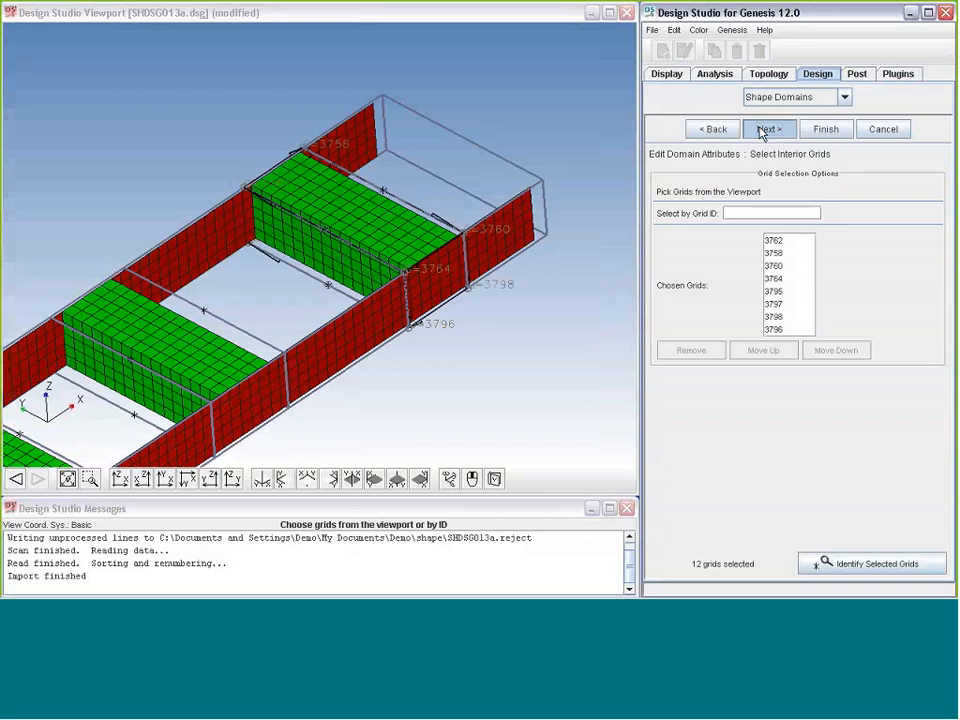
left_click(717, 337)
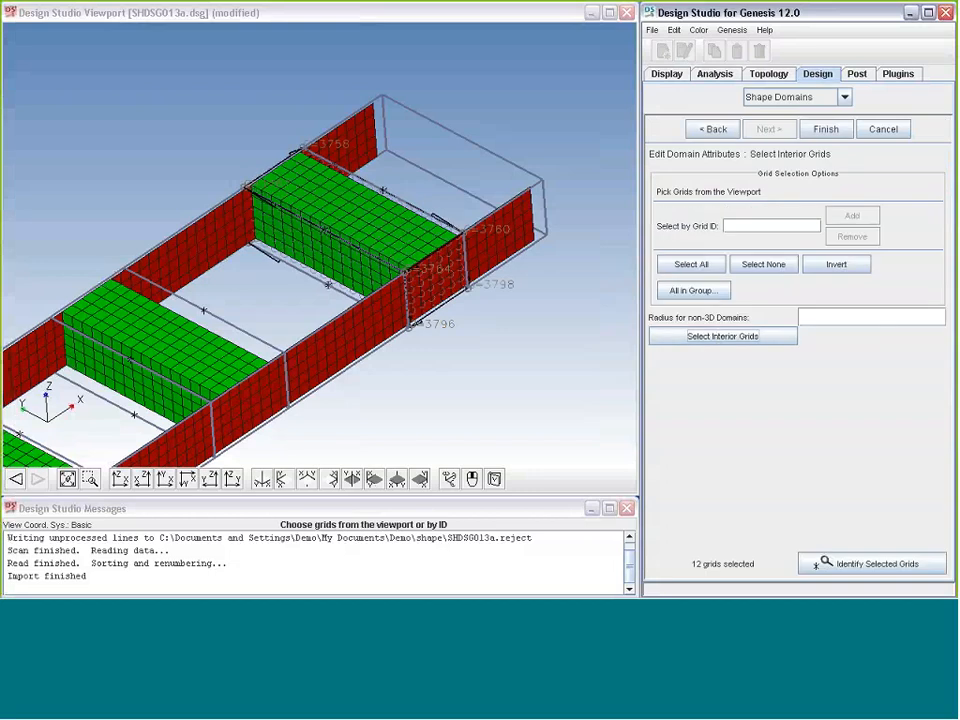
left_click(826, 129)
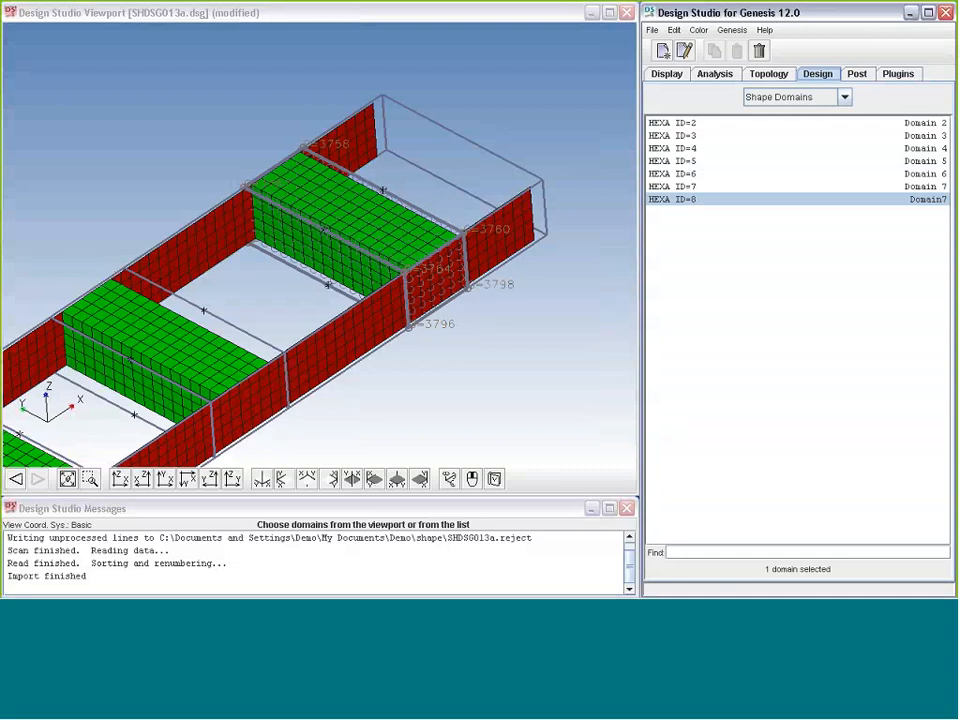
Step: Clear the domain and grid selection from the viewport
right_click(495, 347)
mouse_move(512, 450)
left_click(610, 452)
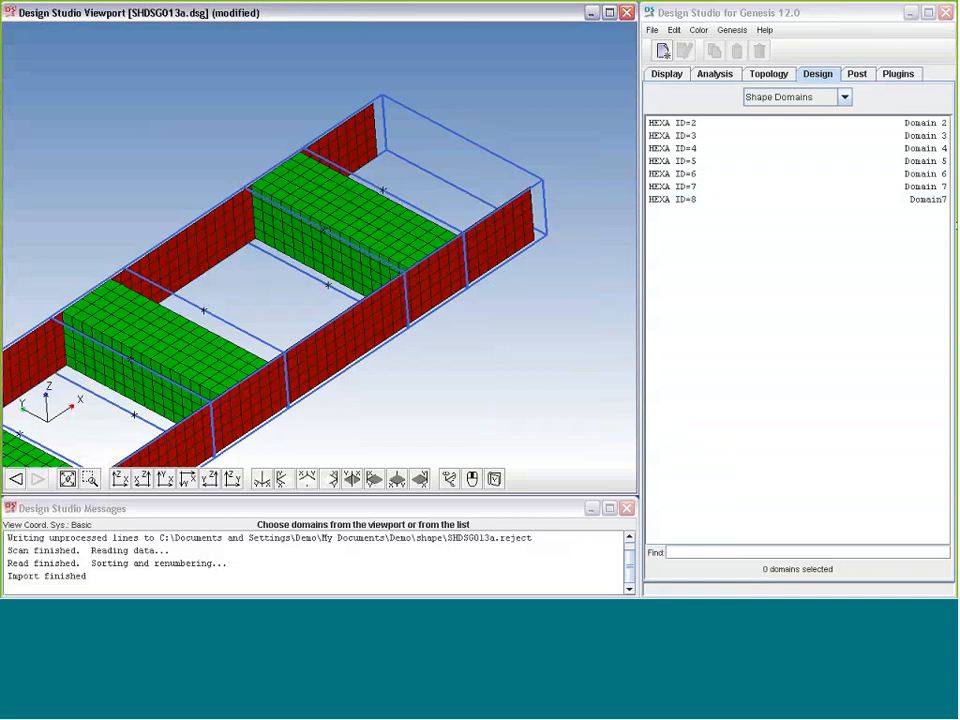
Step: Preview the DVAR 10 shape morphing set on the mesh as an oscillating deformation
left_click(857, 75)
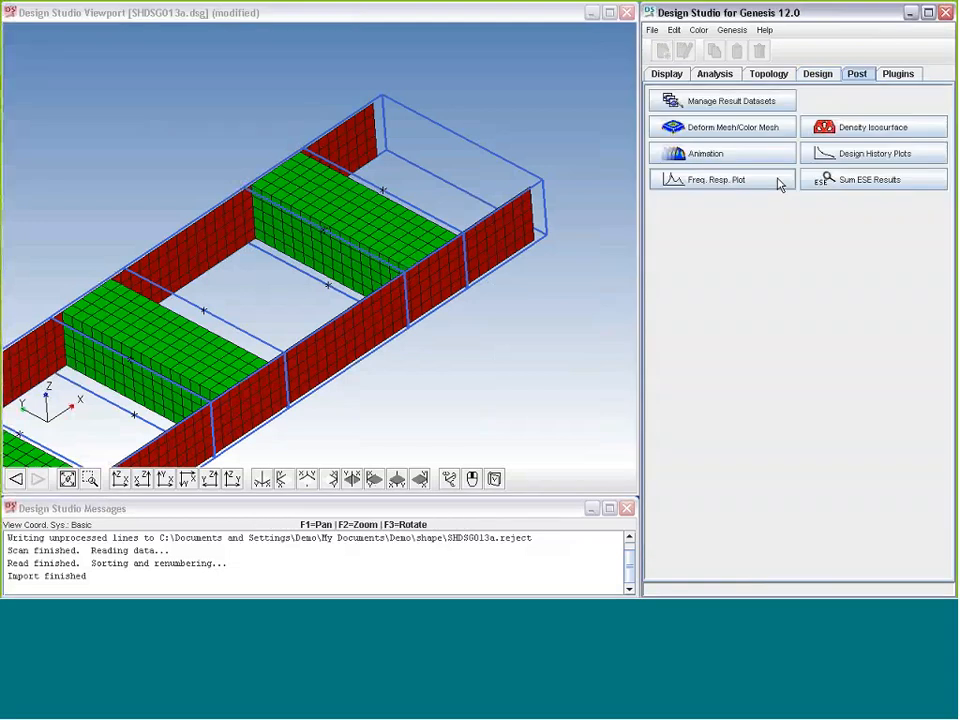
left_click(731, 128)
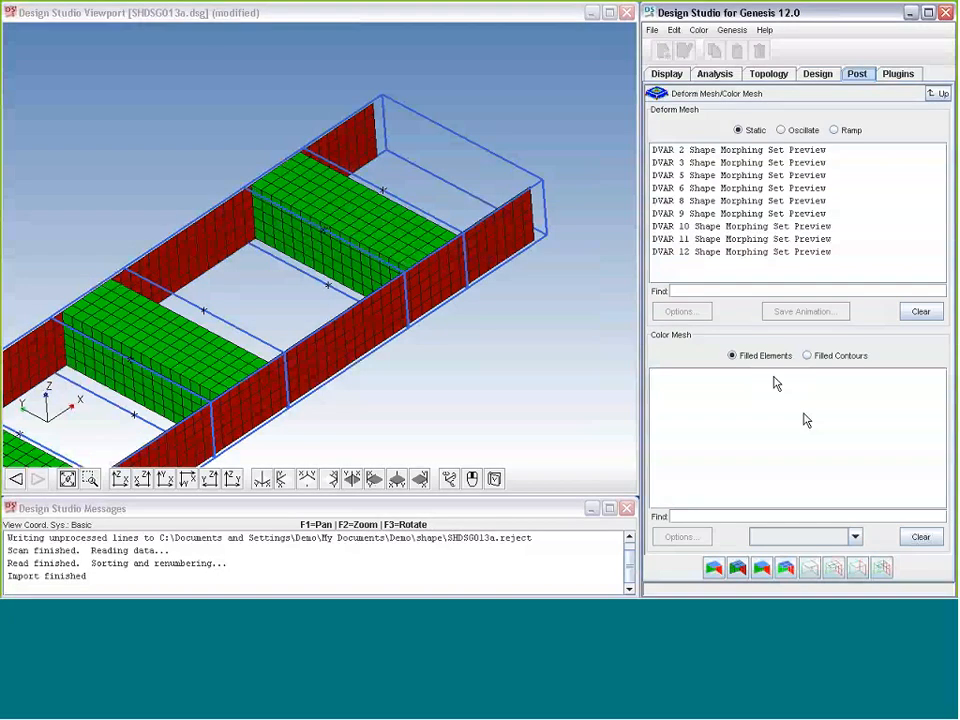
left_click(760, 226)
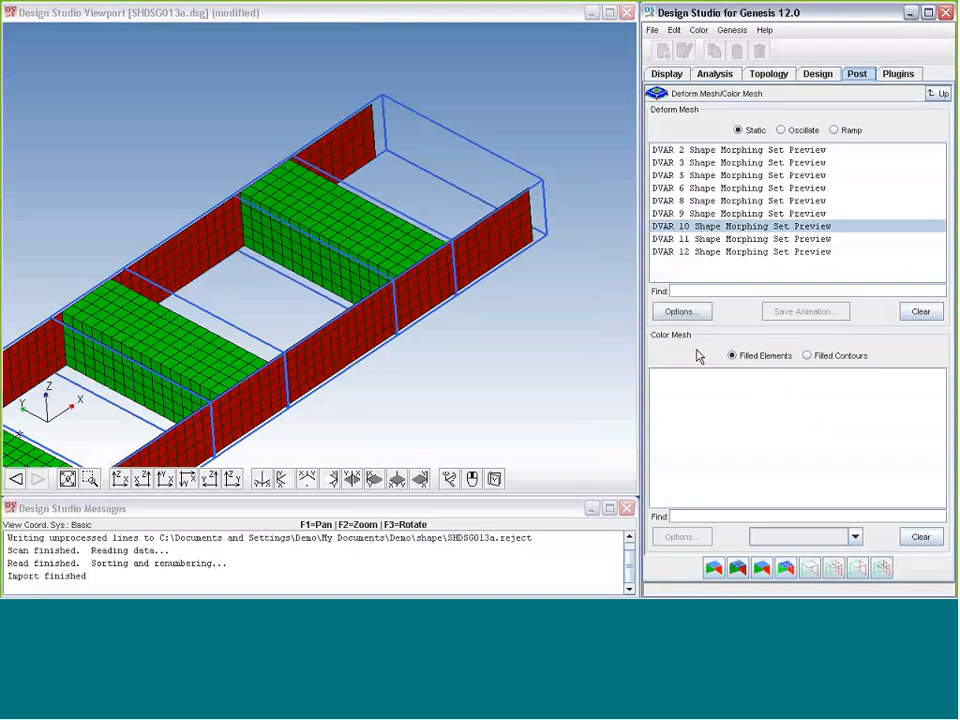
left_click(784, 131)
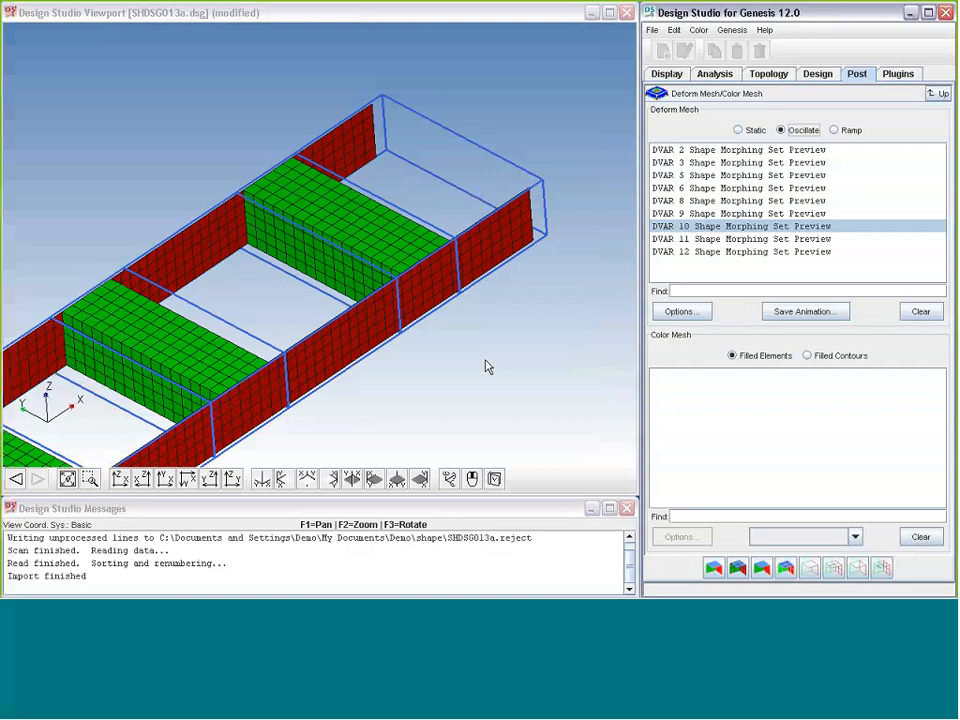
Step: Preview the oscillating morphing sets of DVAR 11, 2, 5 and 8 and close the mesh deformation view
left_click(705, 239)
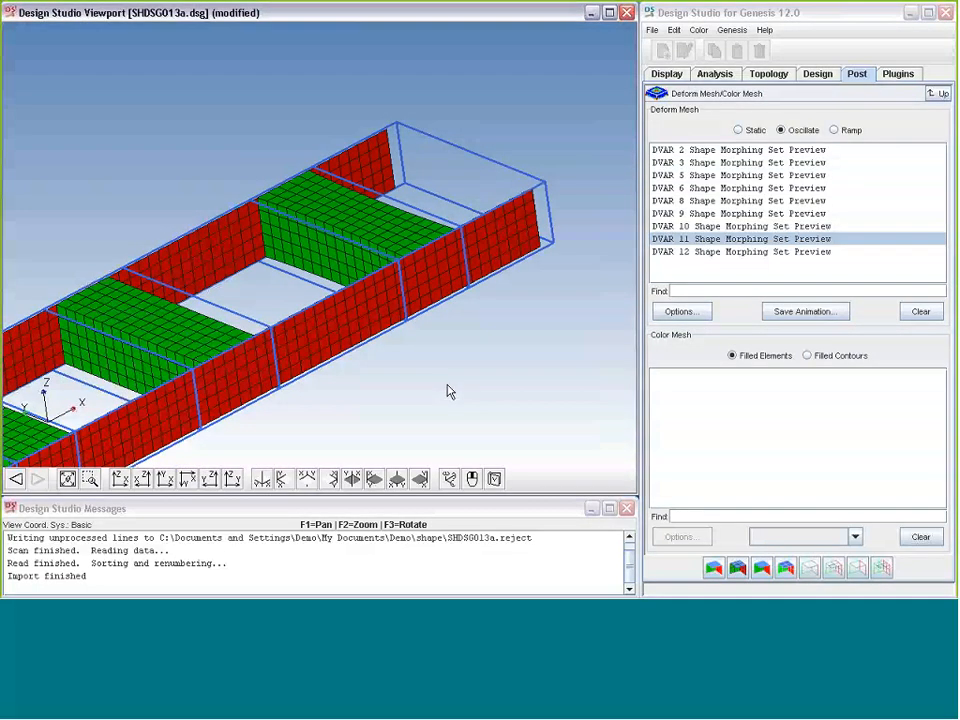
key("Down")
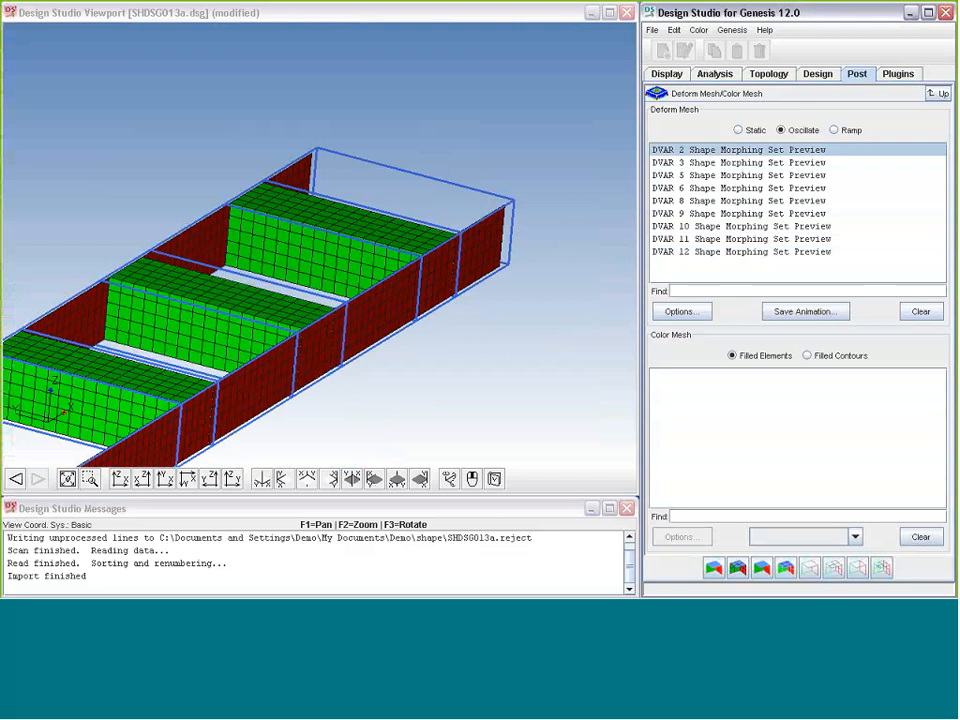
left_click(699, 176)
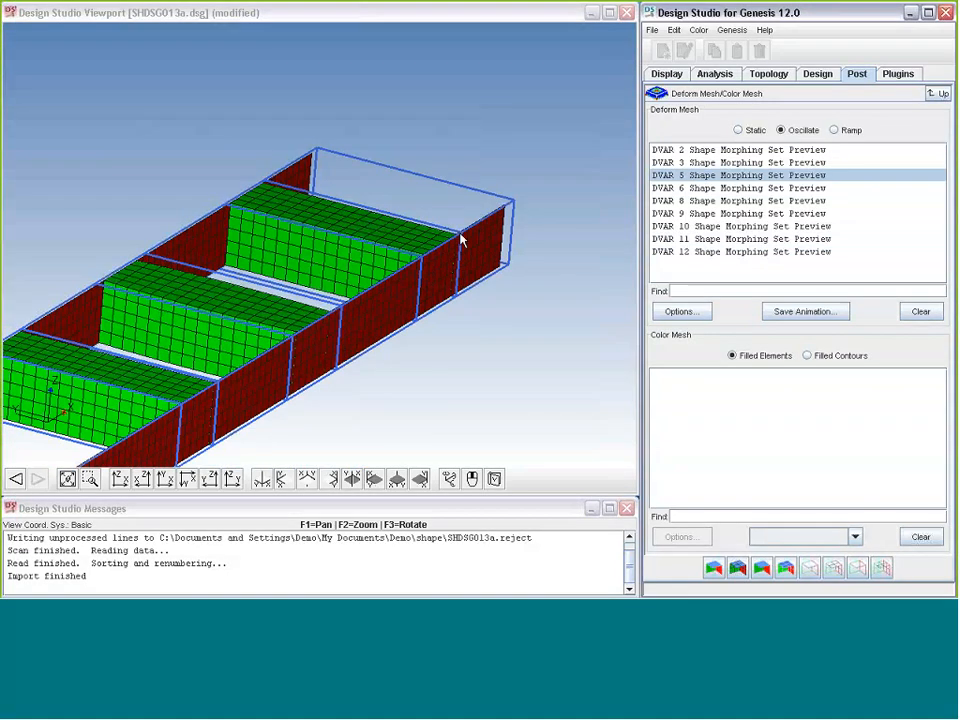
left_click(705, 201)
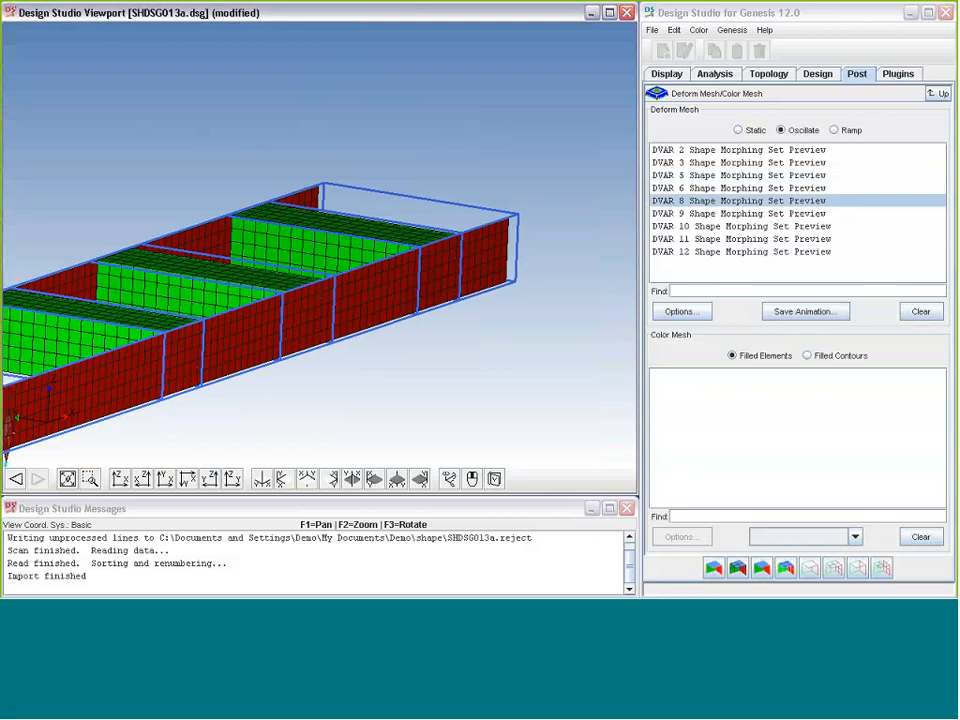
left_click(936, 95)
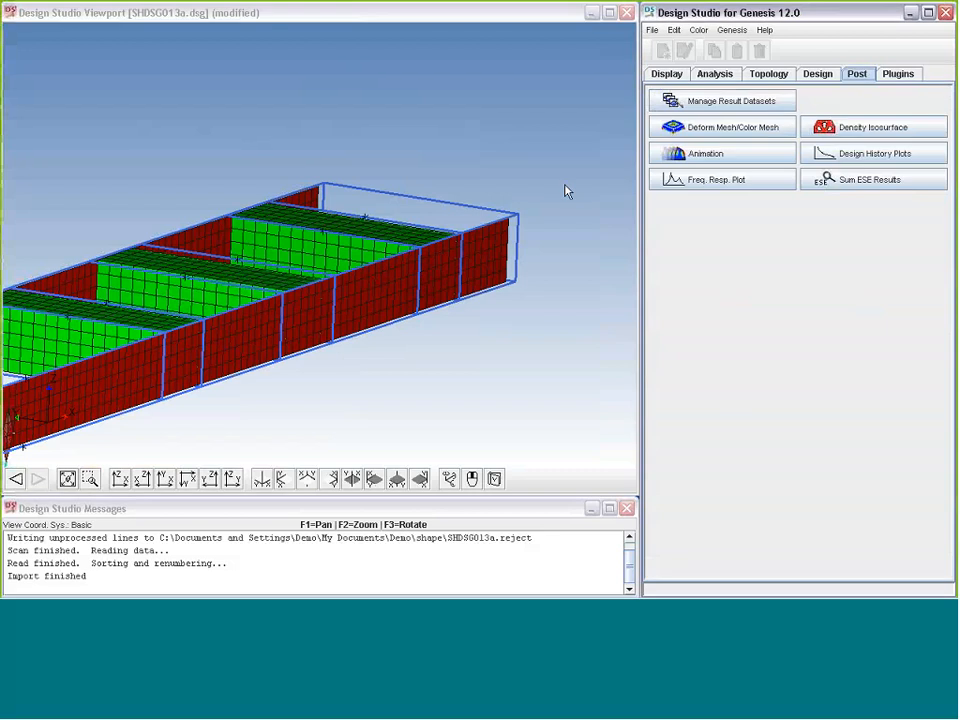
Step: Review the design objectives, constraints and shape morphing sets with the whole frame model fitted in view
left_click(825, 77)
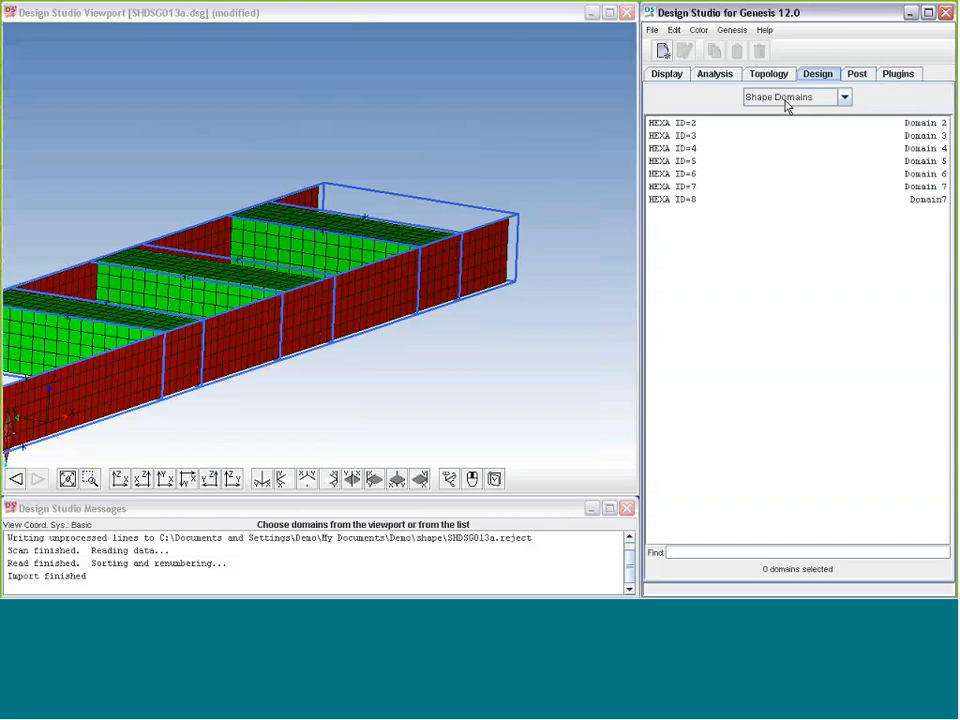
left_click(790, 100)
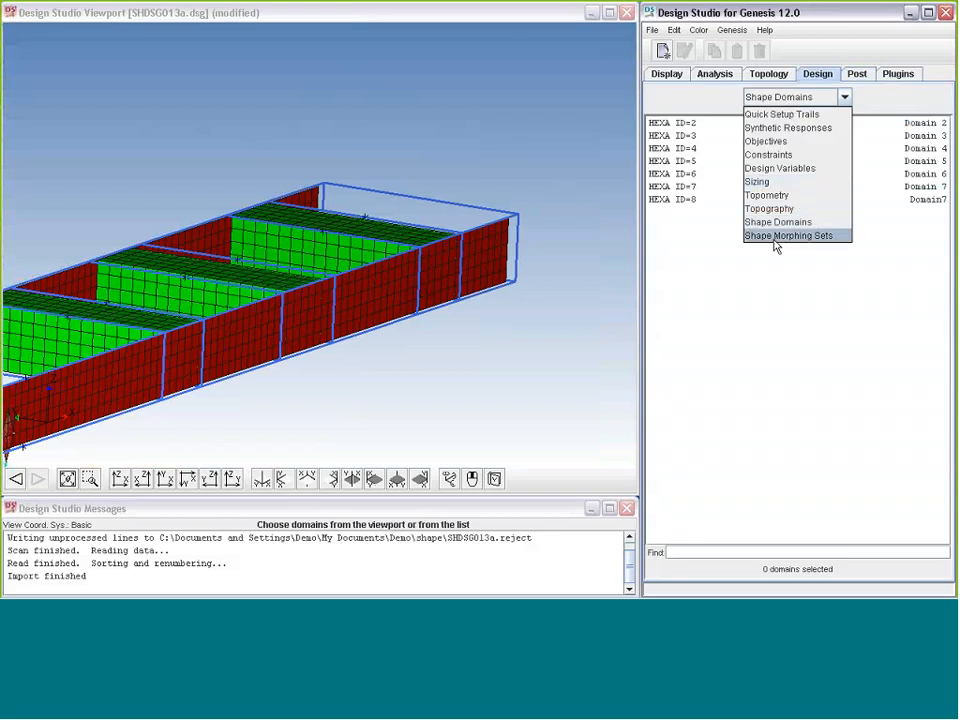
left_click(766, 141)
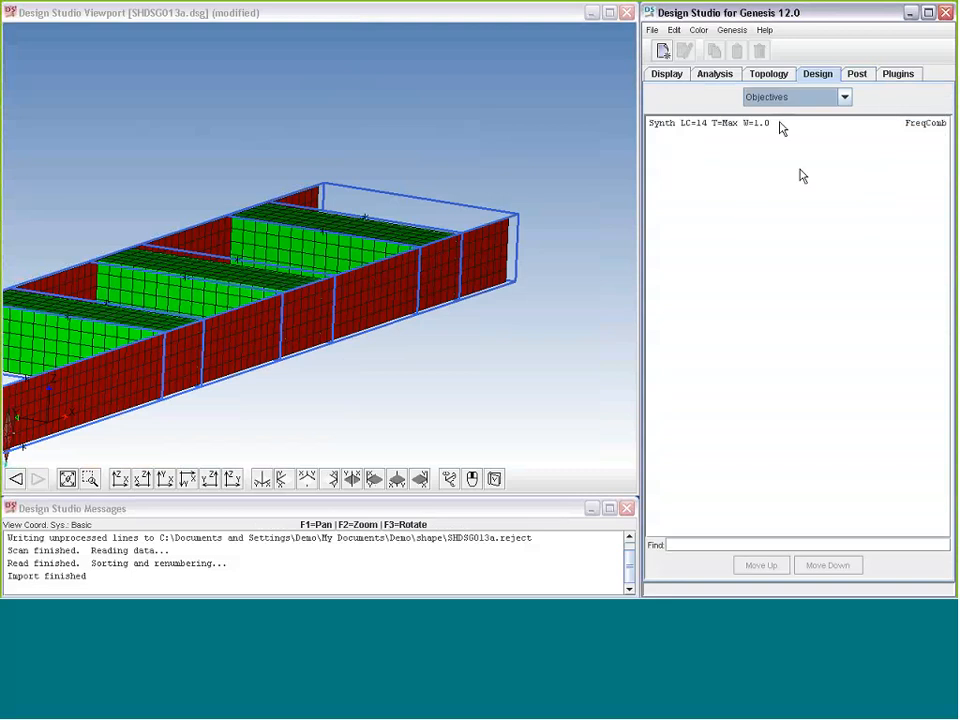
left_click(70, 479)
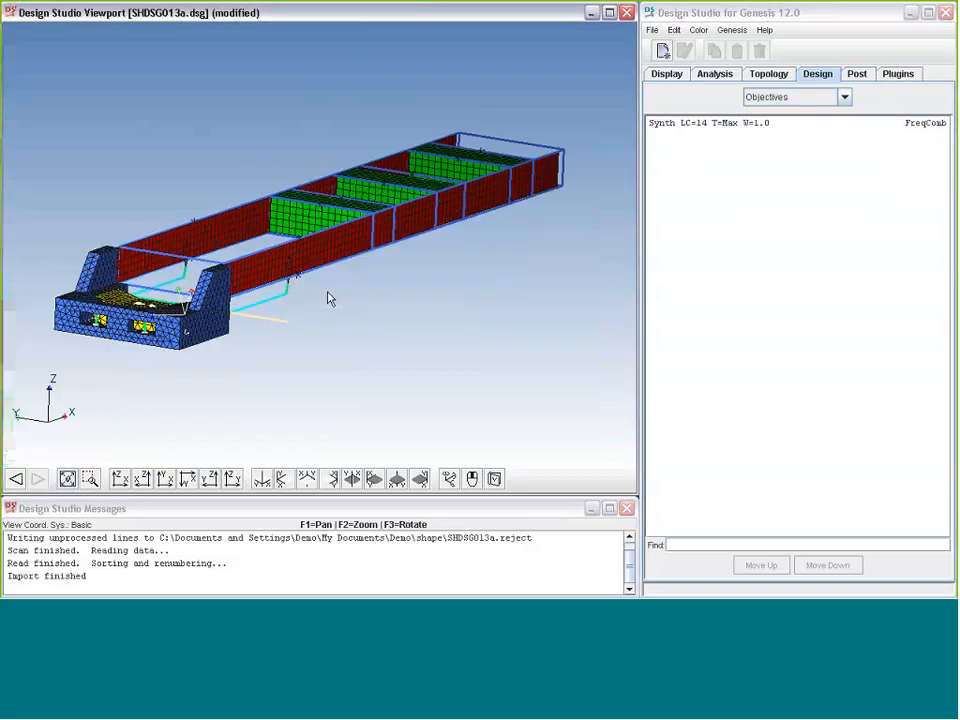
middle_click_drag(328, 293, 431, 269)
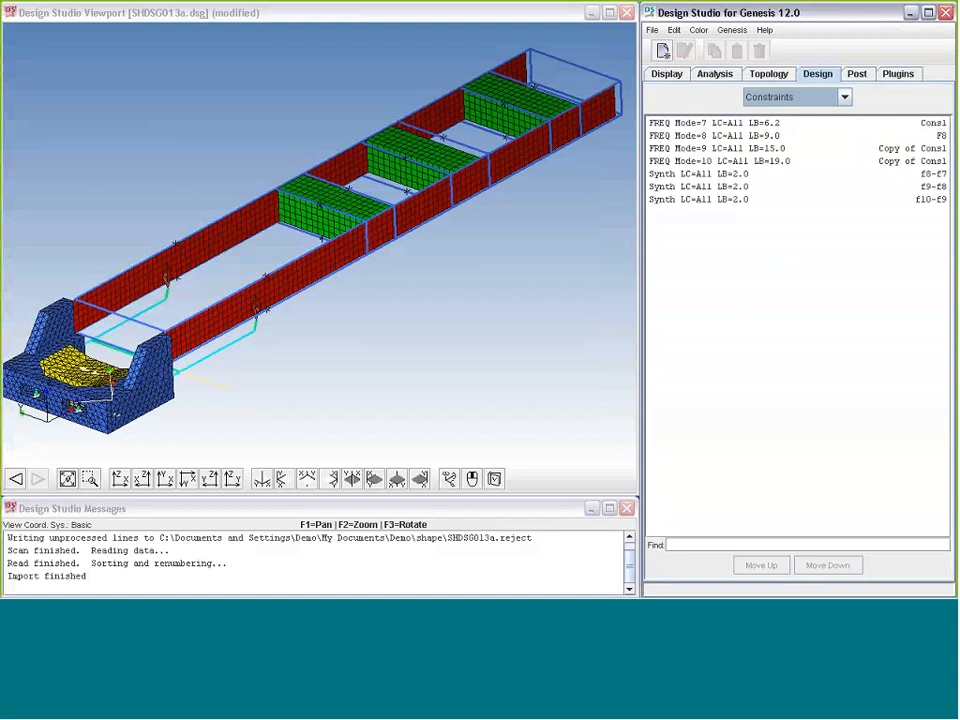
left_click_drag(409, 259, 429, 251)
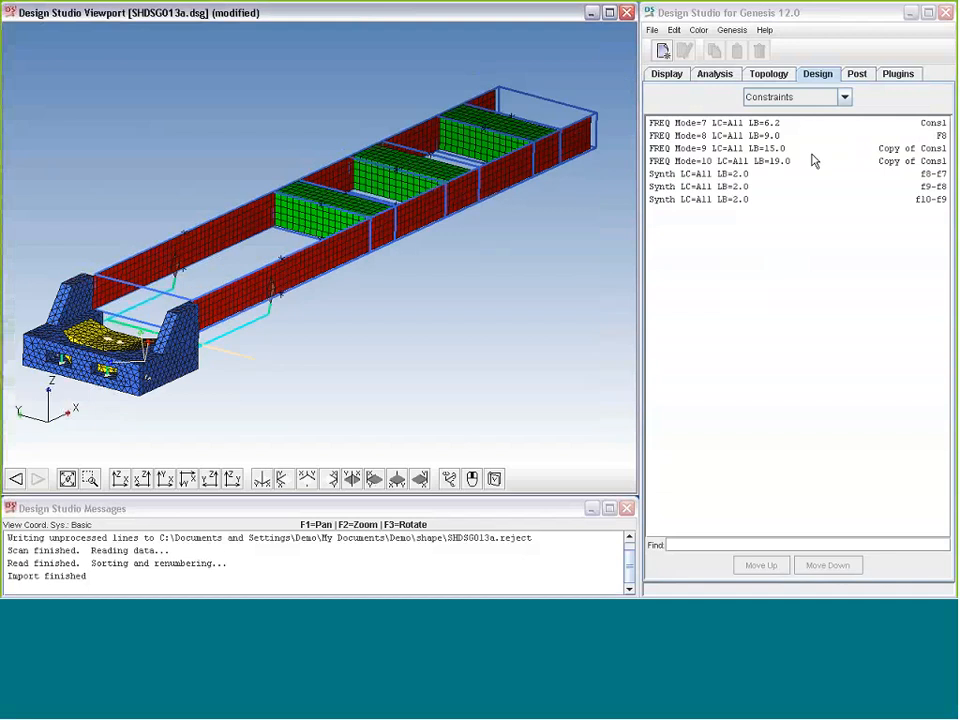
left_click(795, 97)
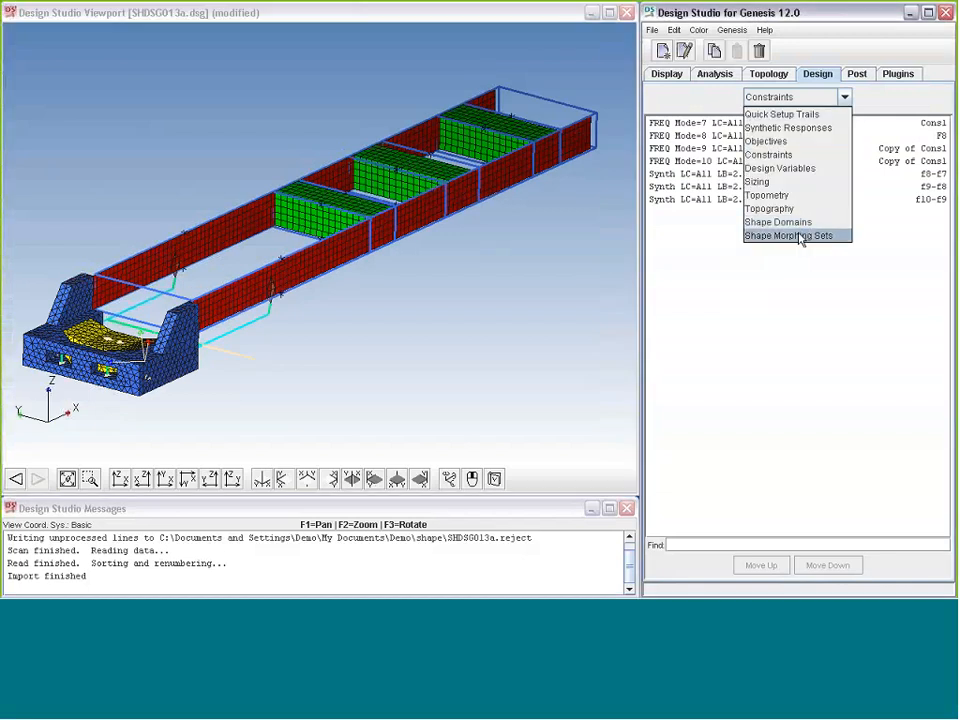
left_click(800, 236)
Step: Import the shape change results file SHDSG013a_1_dsg.SHP from the shape folder
left_click(733, 31)
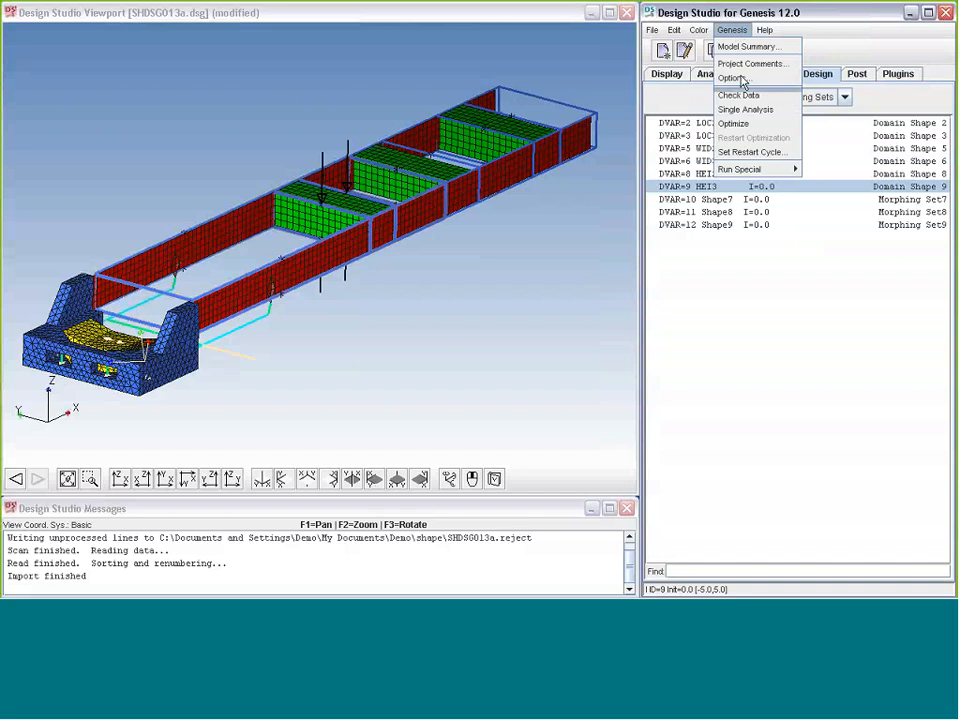
mouse_move(651, 33)
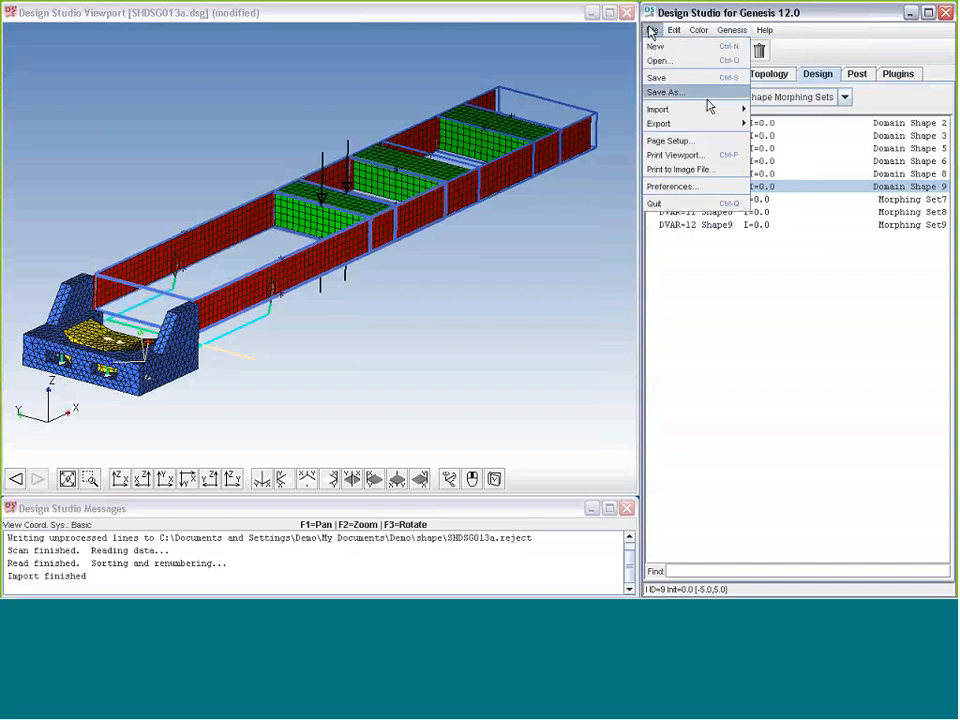
mouse_move(709, 110)
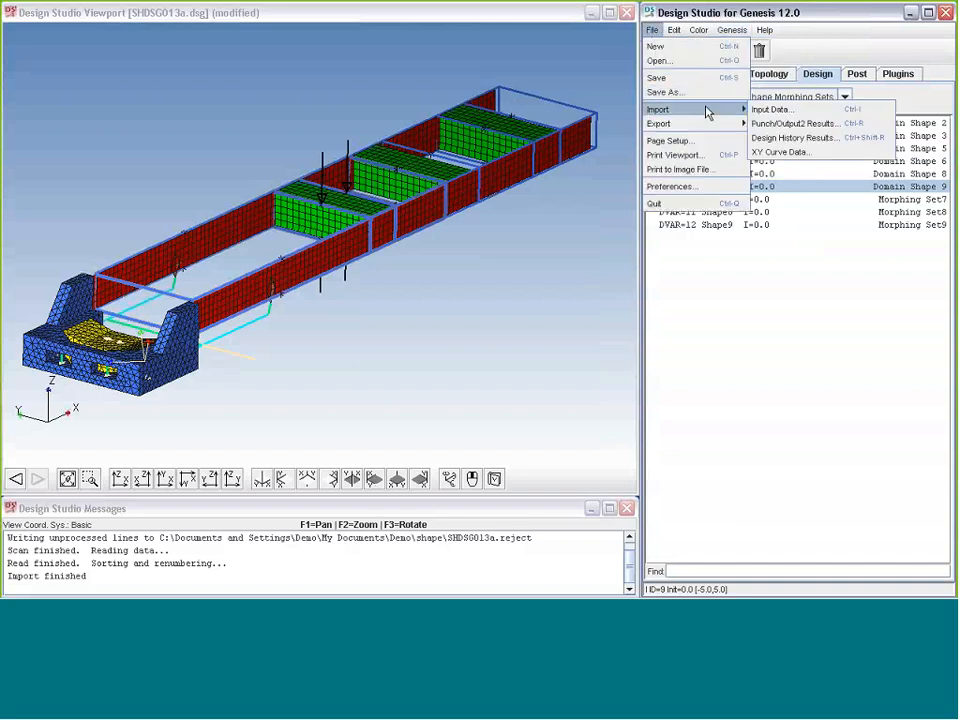
left_click(785, 124)
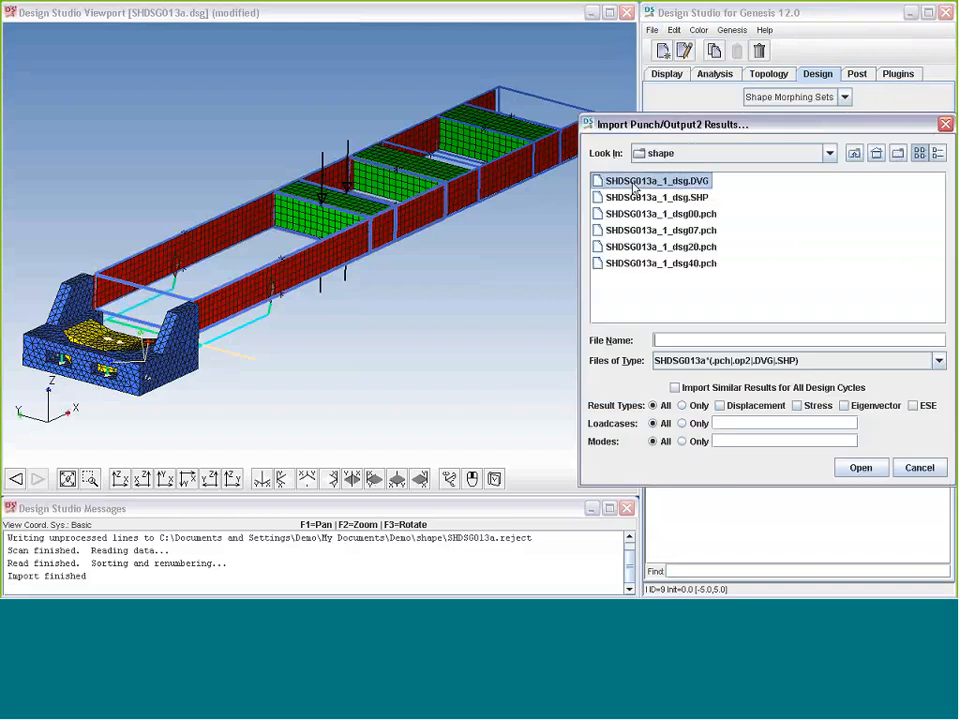
left_click(636, 197)
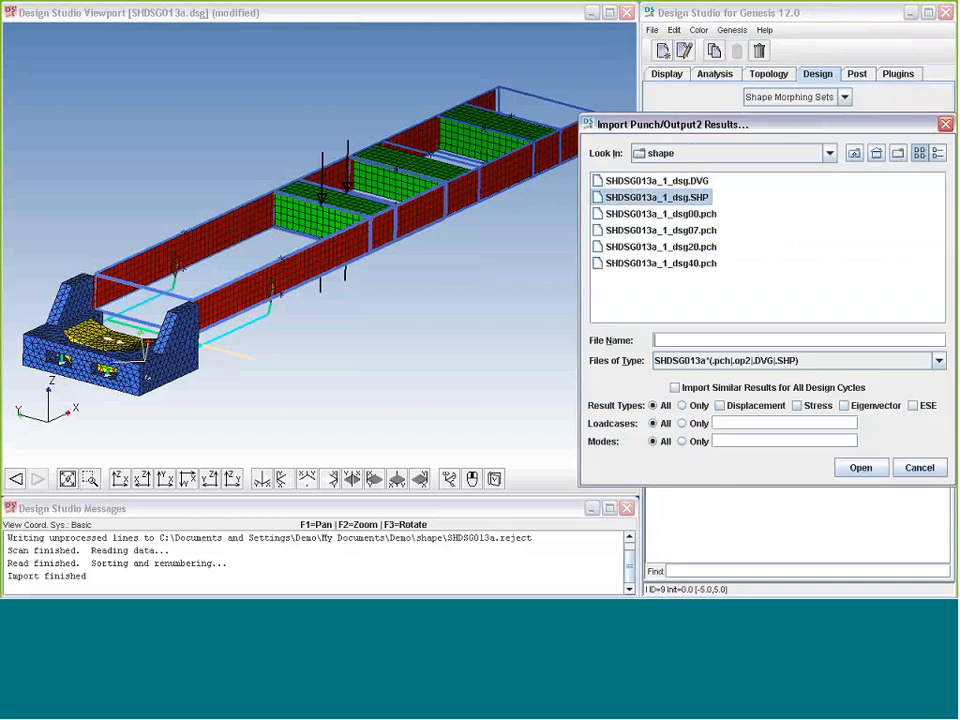
left_click(860, 467)
Step: Display the cycle 7 shape change as filled contours together with its oscillating mesh deformation
left_click(858, 76)
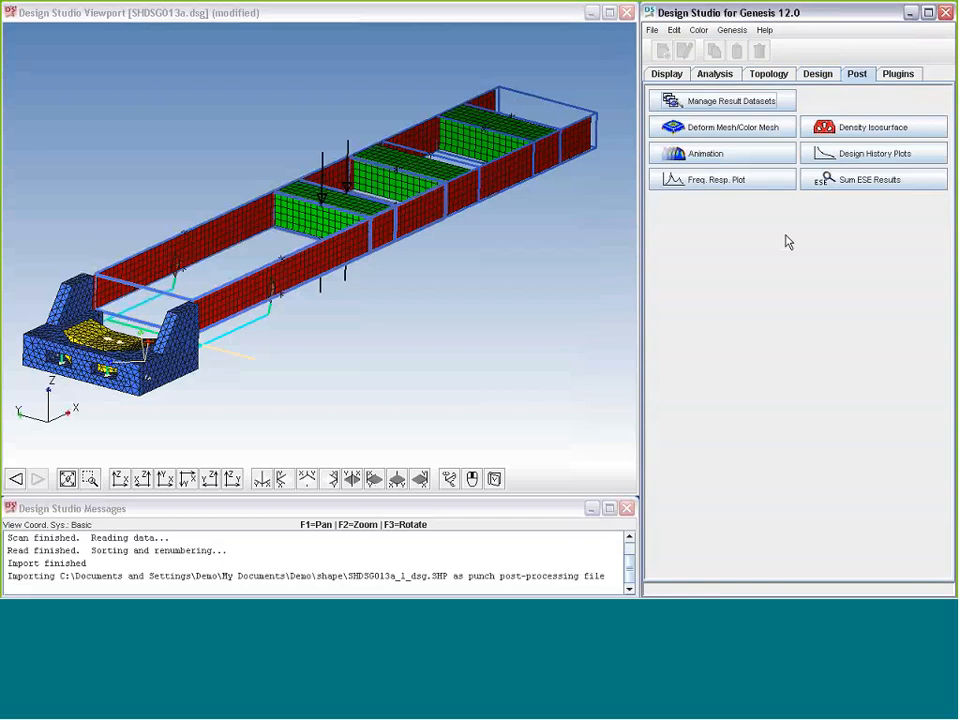
left_click(722, 127)
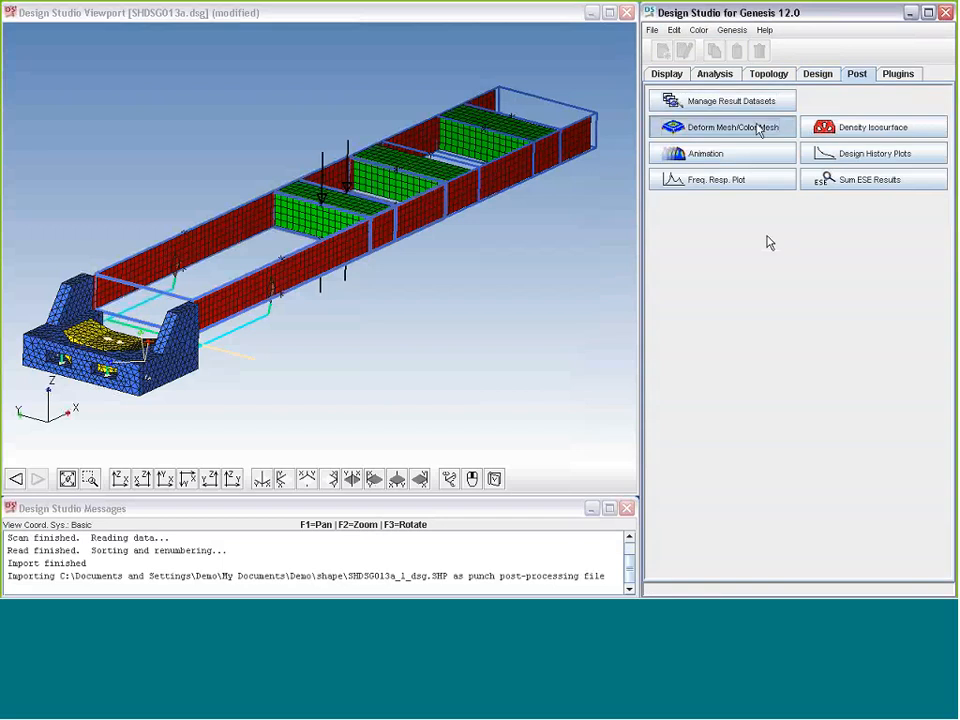
left_click(826, 356)
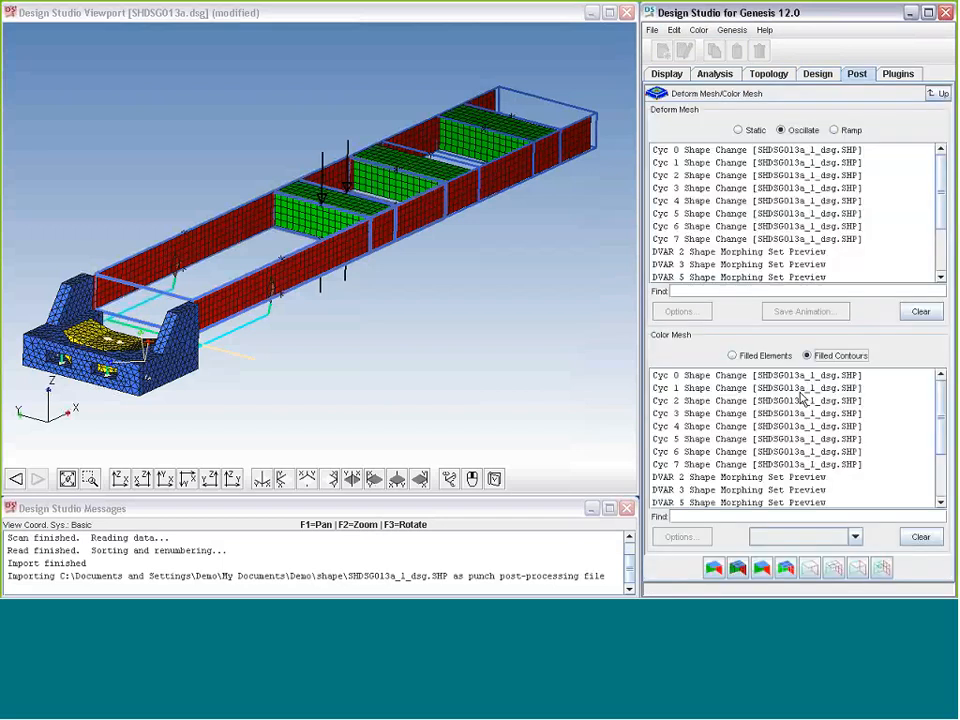
left_click(730, 465)
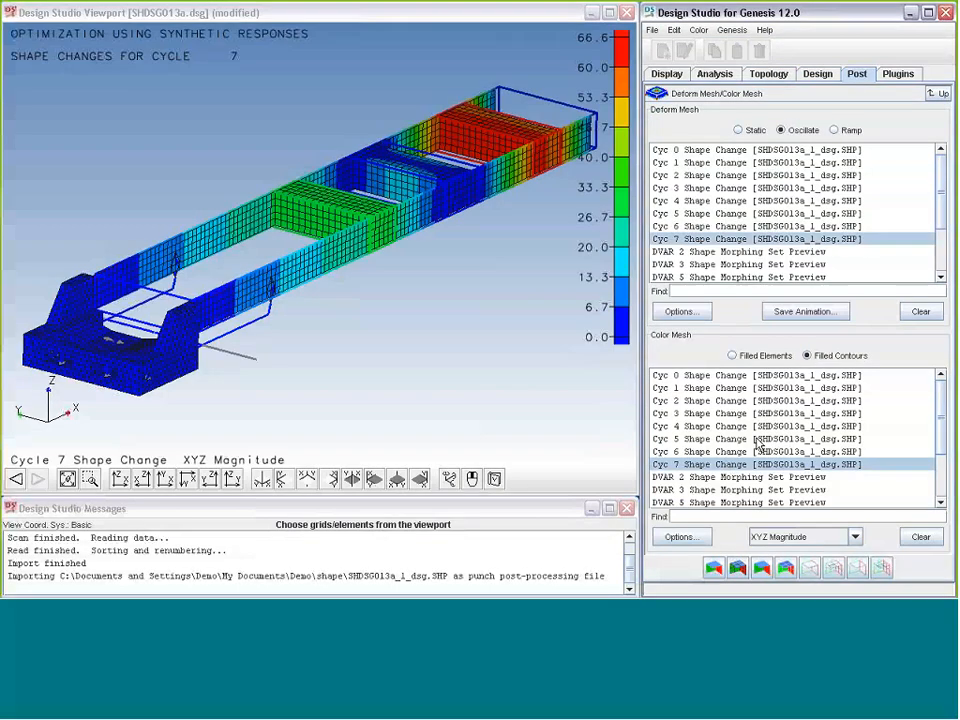
Step: Show the cycle 7 deformation as static and clear the highlighted domains and perturbation arrows from the viewport
right_click(430, 265)
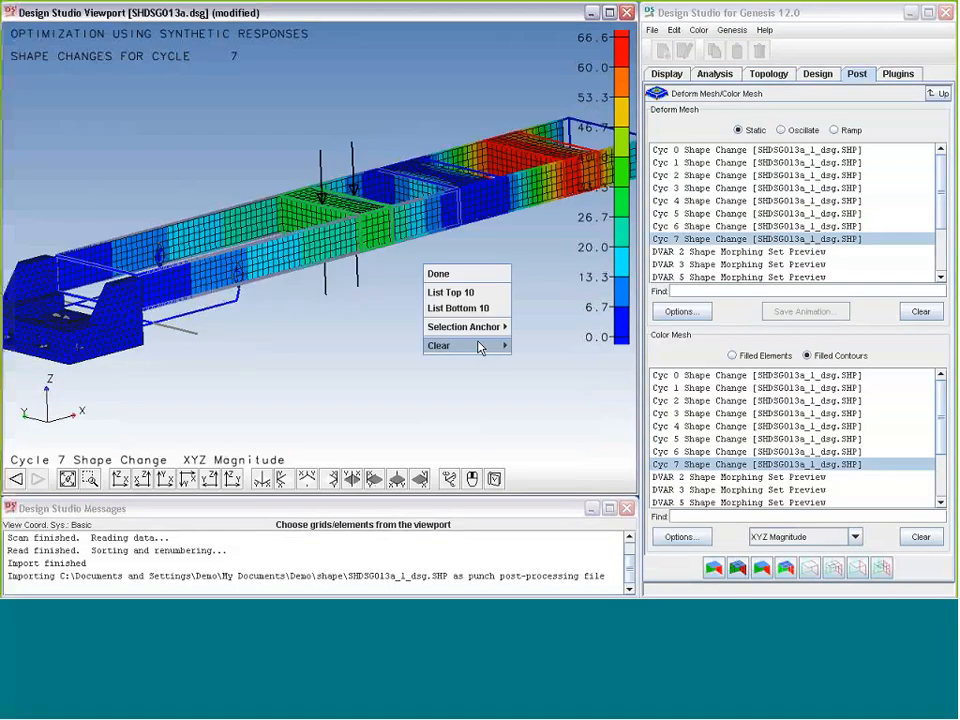
left_click(480, 345)
middle_click_drag(437, 278, 529, 239)
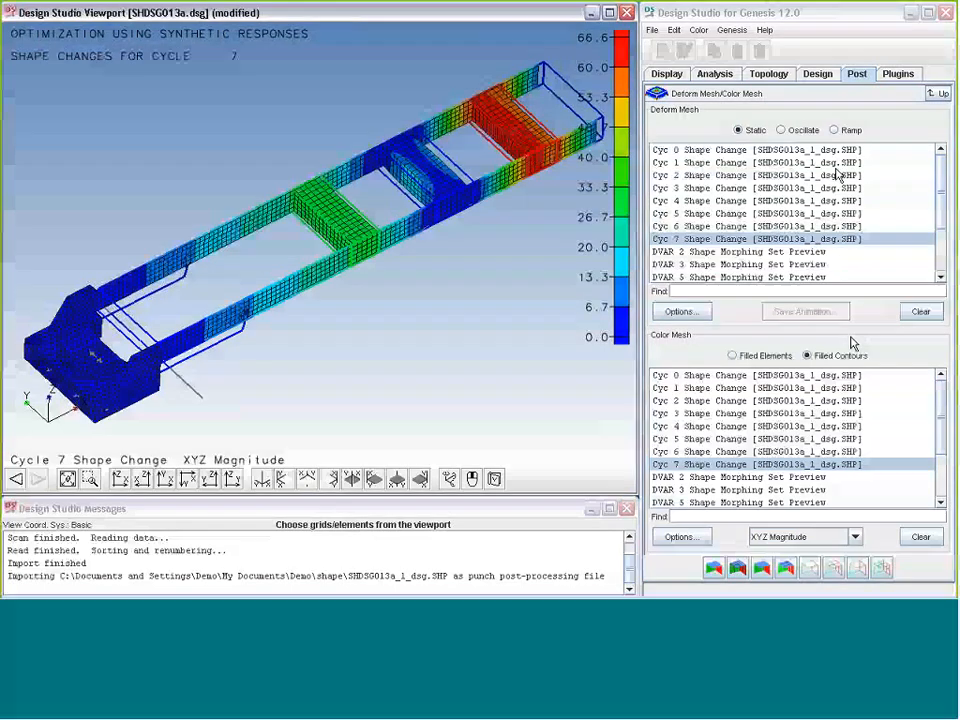
Step: Animate the cycle 7 shape change as a ramp without contour colouring and inspect the frame's cross members up close
left_click(836, 130)
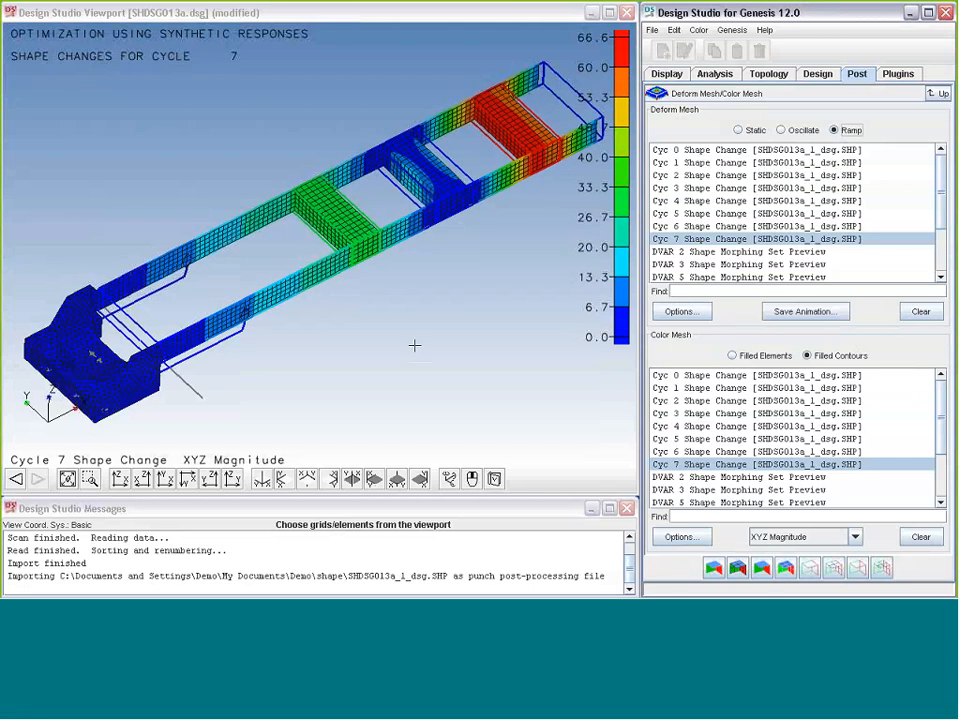
left_click(921, 540)
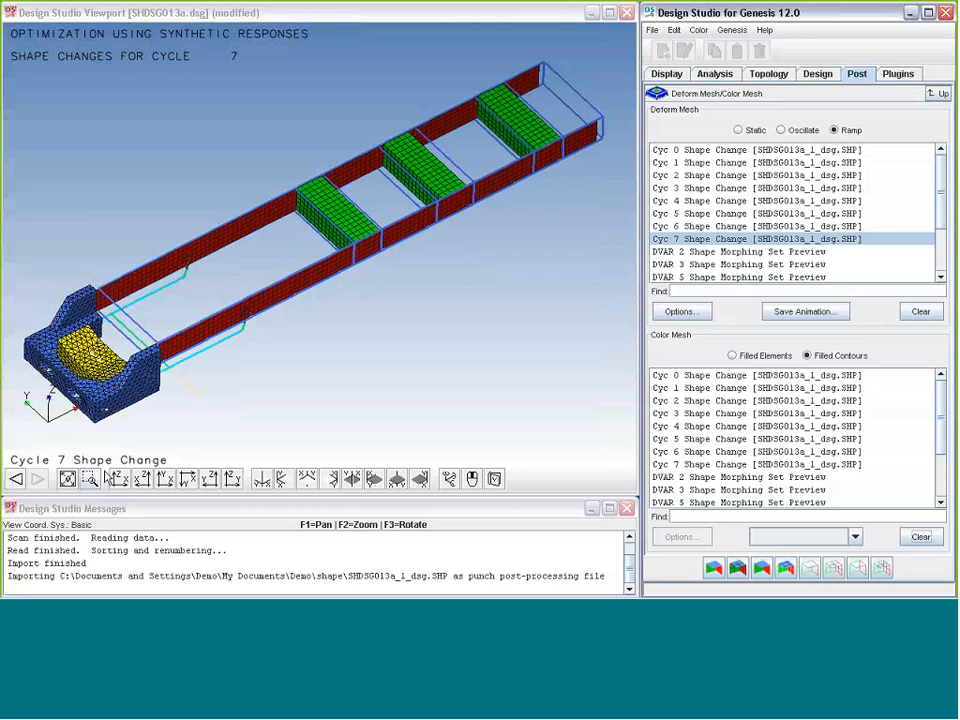
left_click(90, 479)
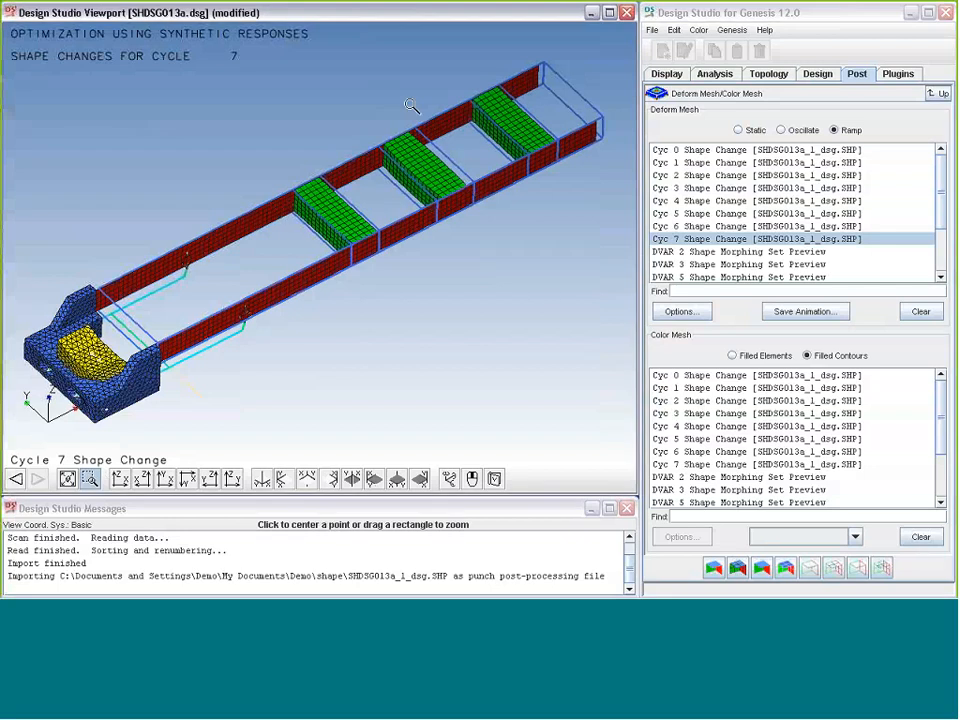
left_click_drag(392, 119, 540, 231)
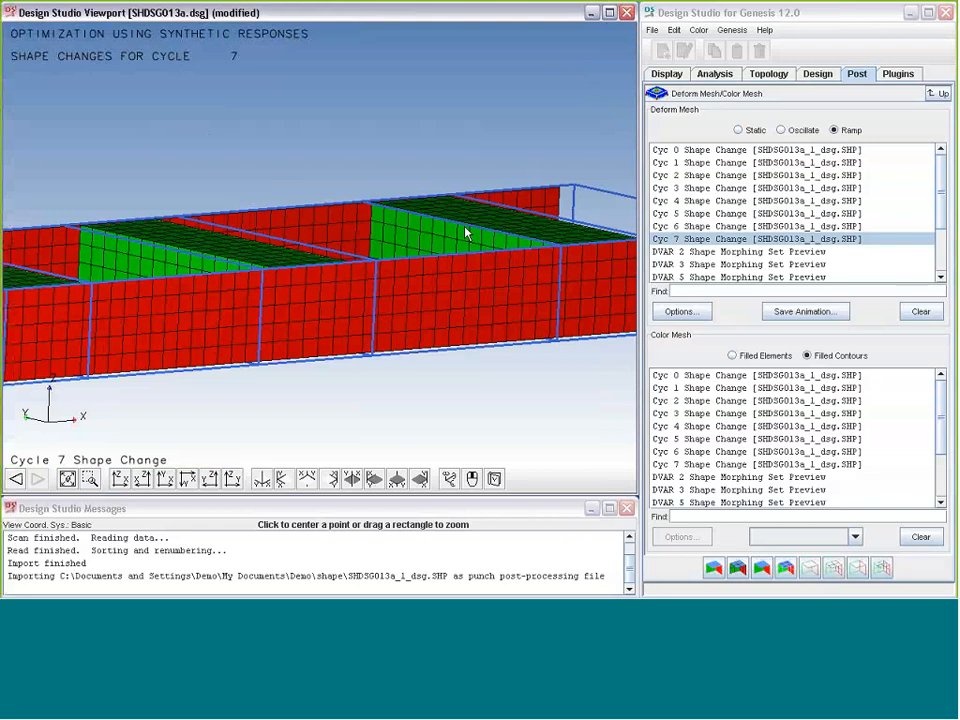
middle_click_drag(465, 232, 171, 229)
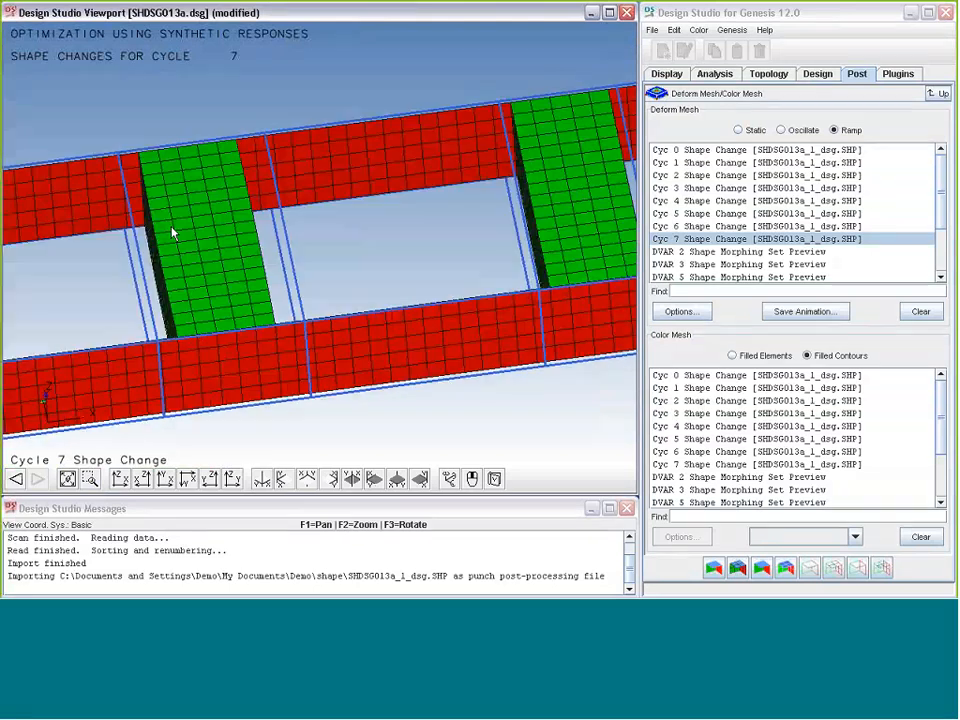
middle_click_drag(581, 202, 463, 257)
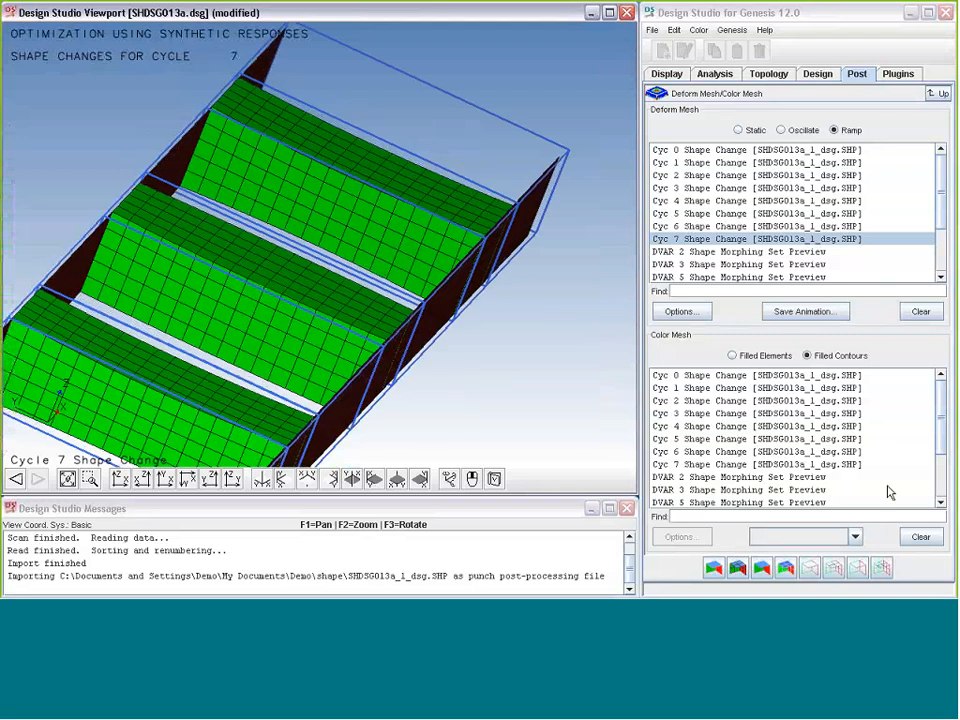
Step: Colour the mesh by the cycle 7 shape change's Normal to Surface component, inspect the cross members and leave the deformed-mesh display
left_click(818, 465)
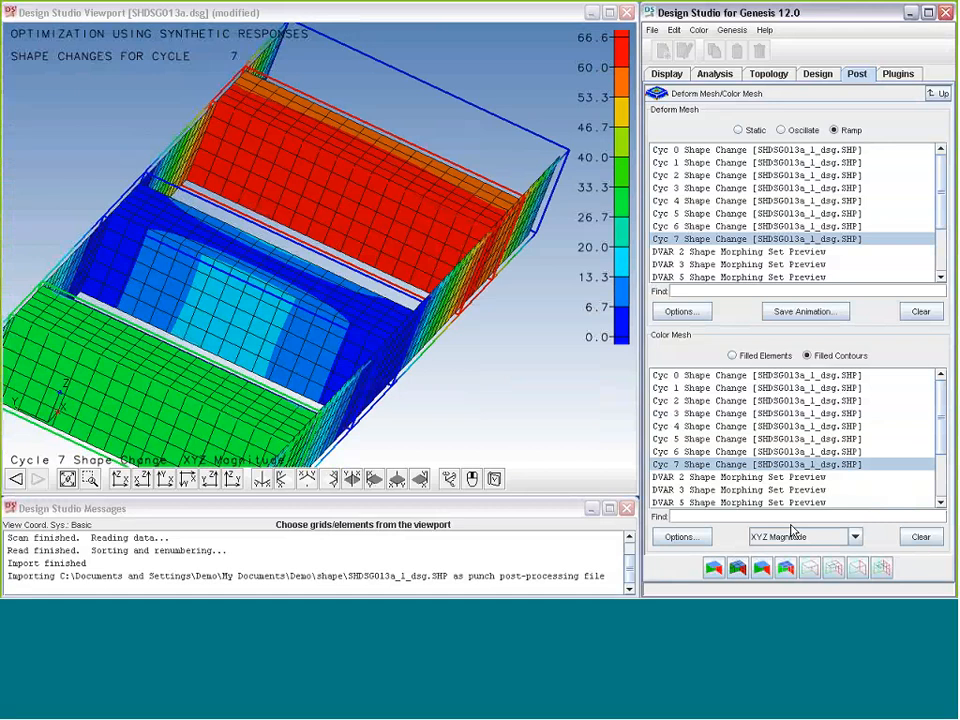
left_click(791, 527)
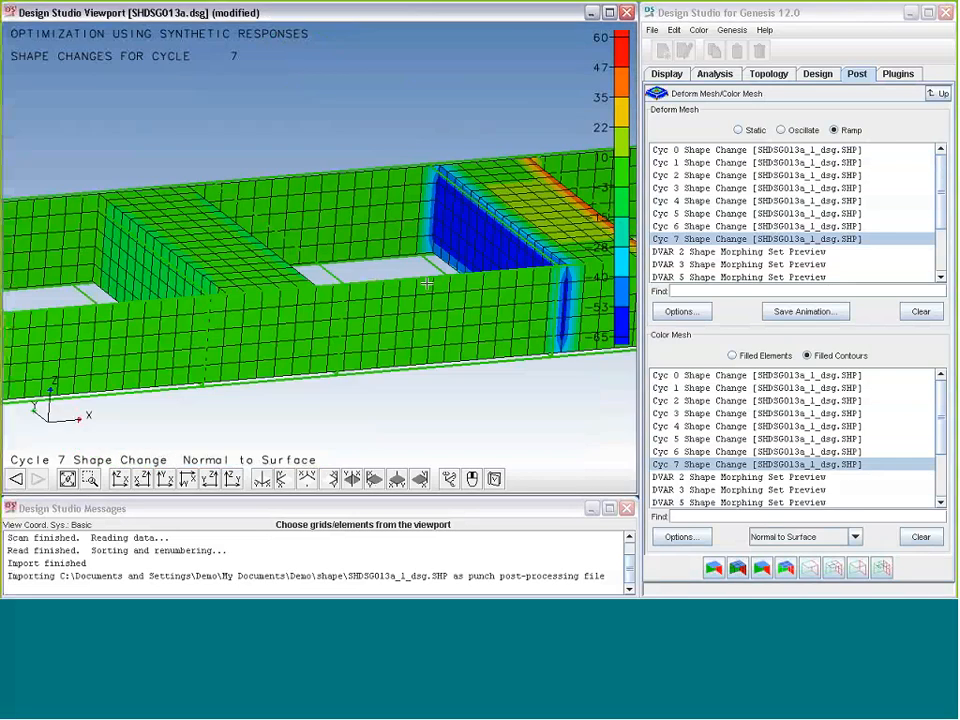
mouse_move(427, 284)
middle_mouse_down()
mouse_move(398, 259)
mouse_move(430, 262)
middle_mouse_up()
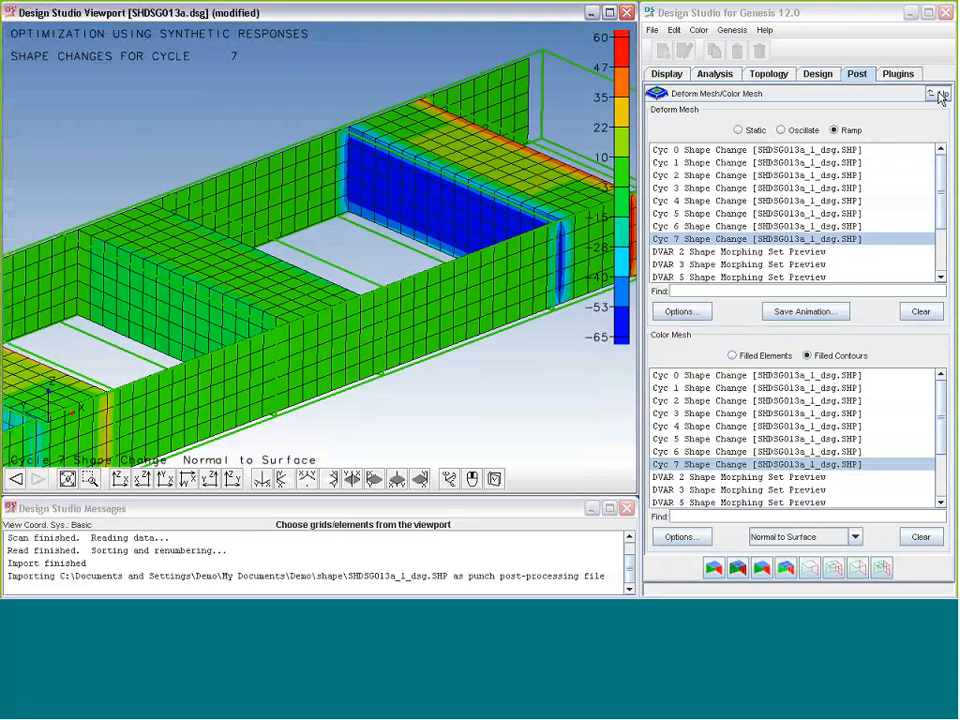
left_click(940, 96)
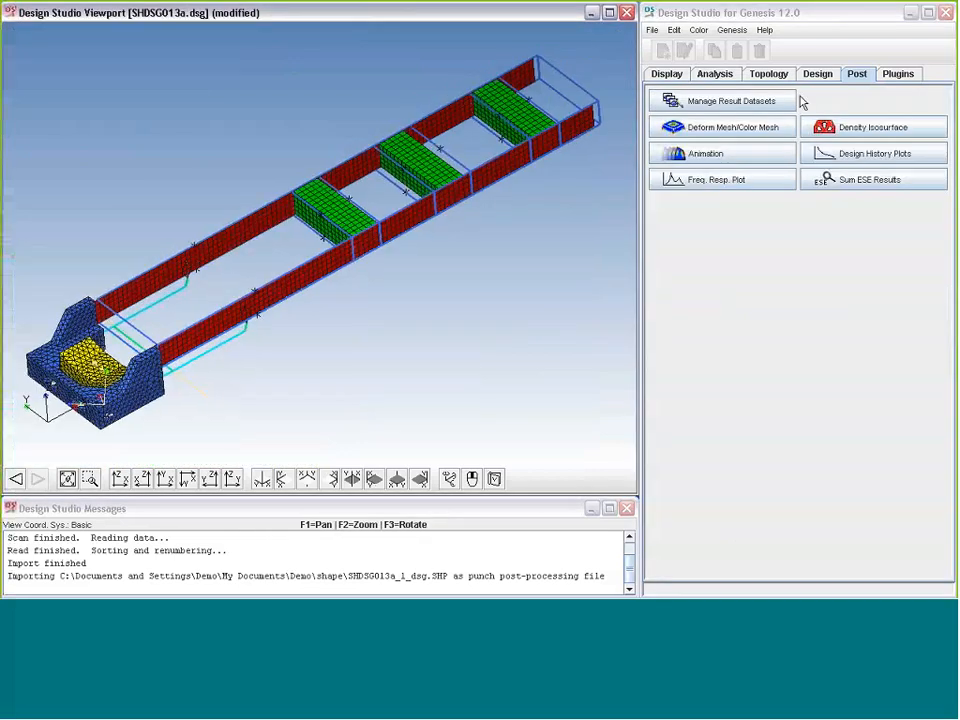
Step: Apply the Cyc 7 Shape Change deform result to all grids of the frame and clear the grid selection
left_click(715, 74)
left_click(760, 96)
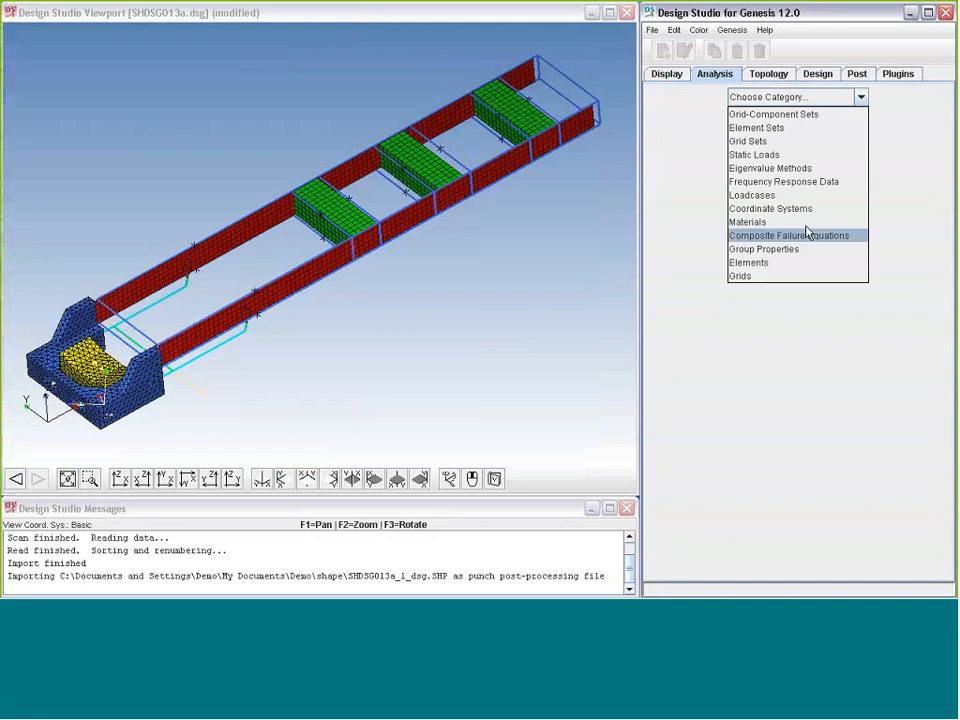
left_click(740, 274)
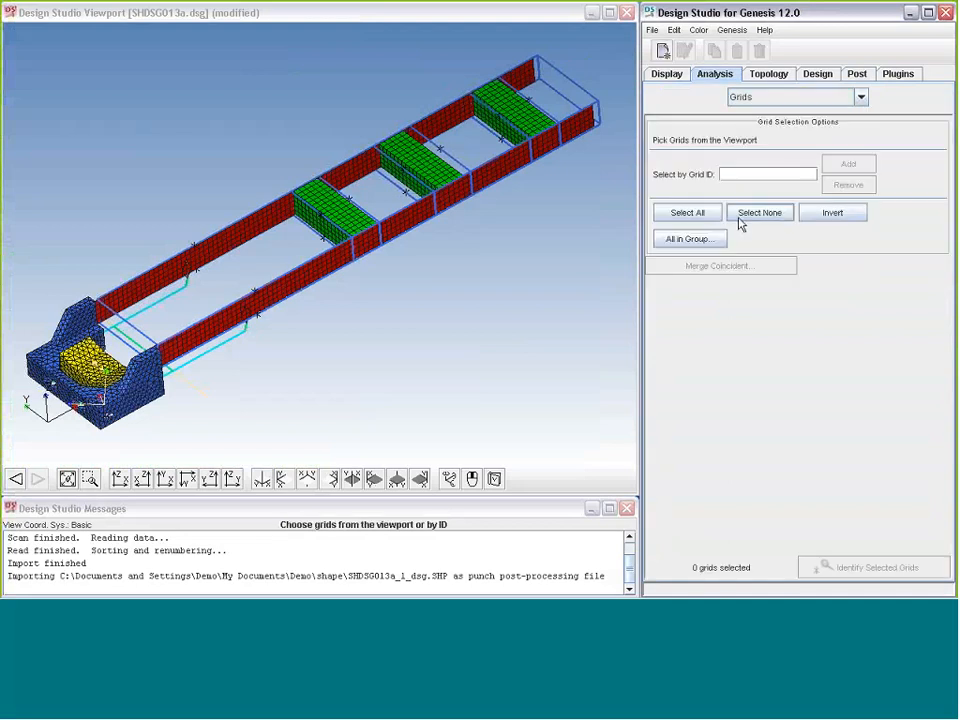
left_click(687, 212)
left_click(684, 50)
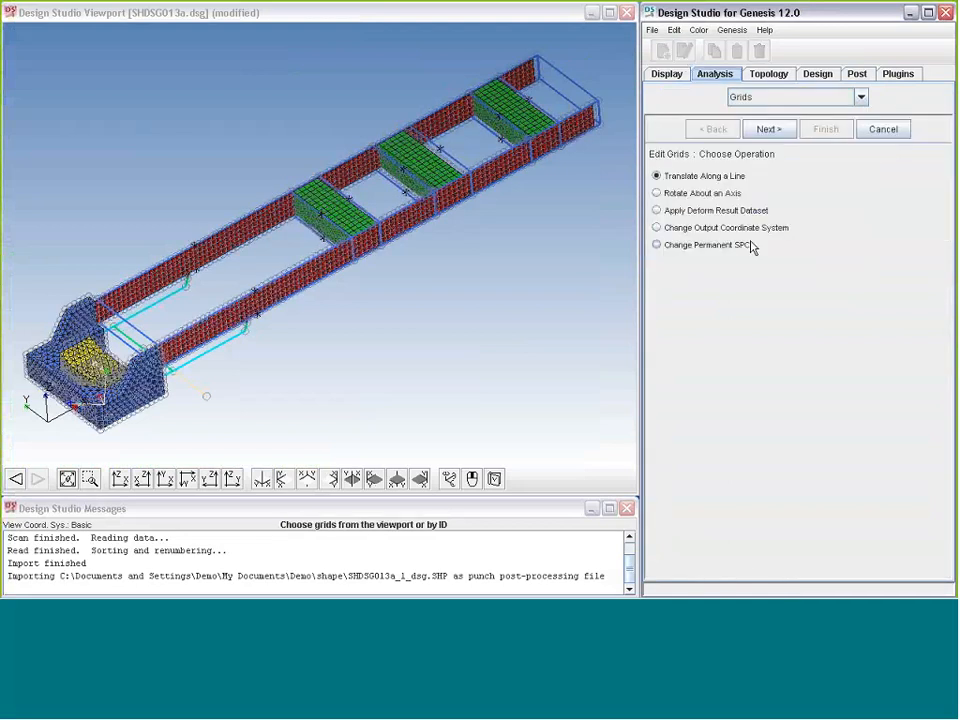
left_click(717, 211)
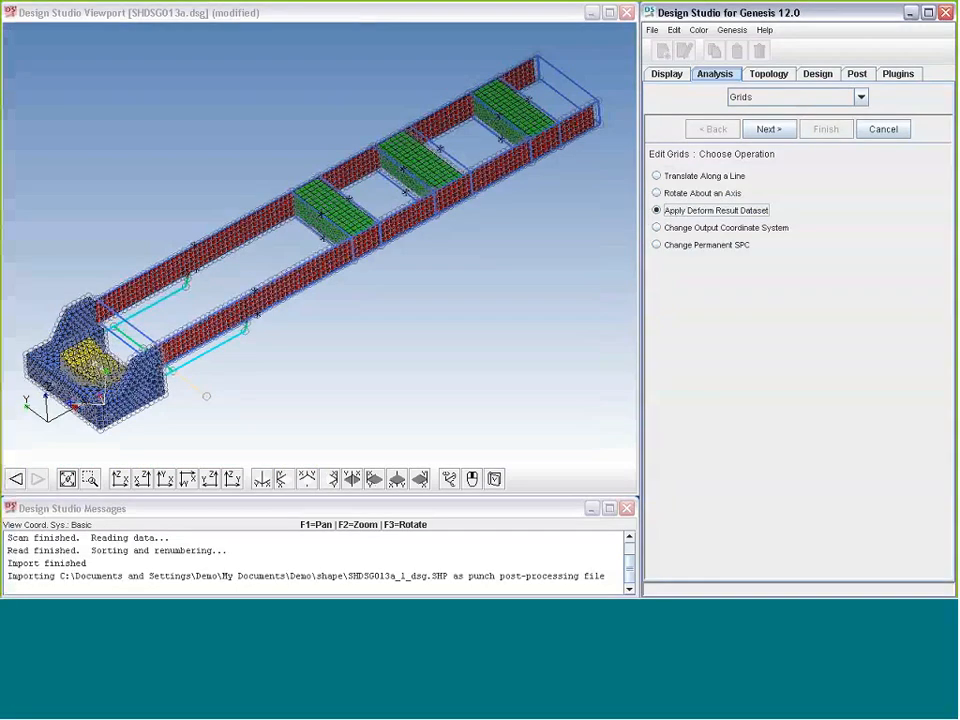
left_click(769, 129)
left_click(760, 264)
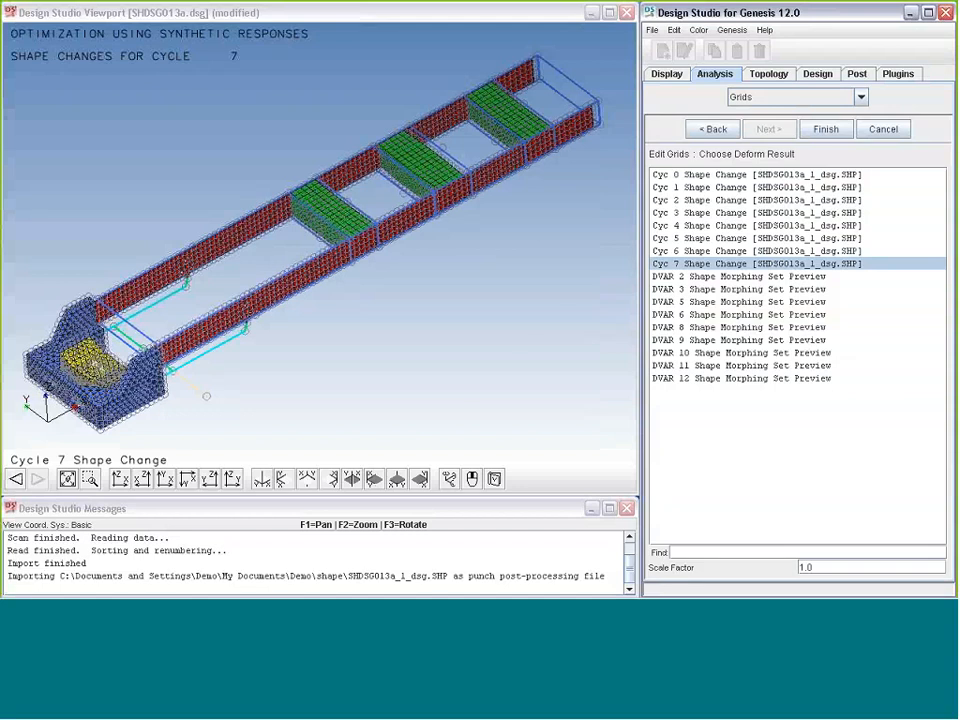
left_click(826, 129)
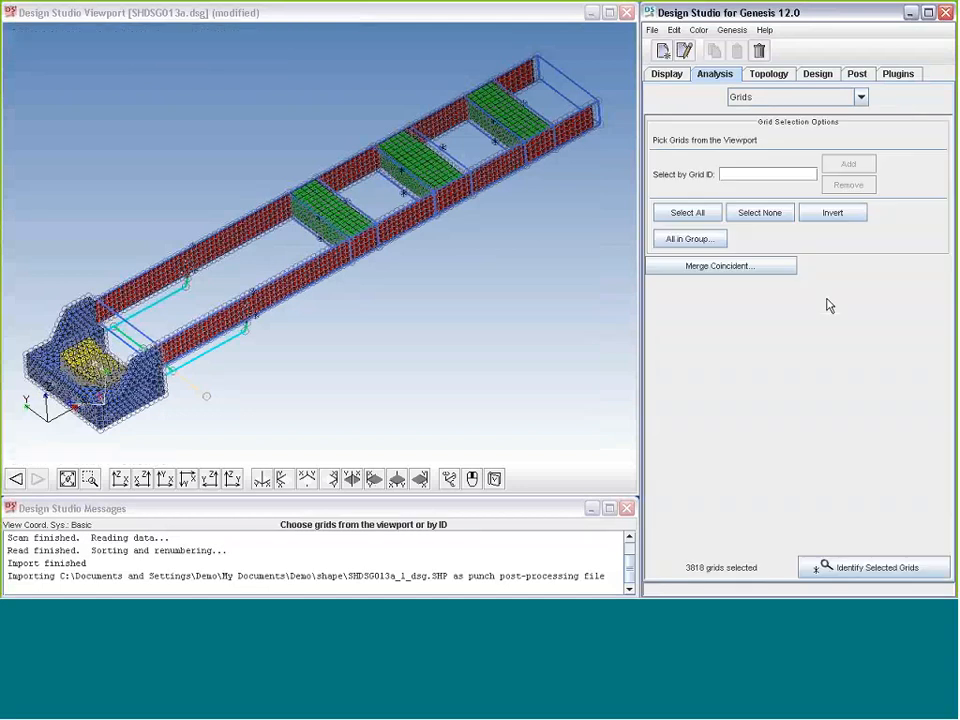
right_click(406, 326)
mouse_move(470, 462)
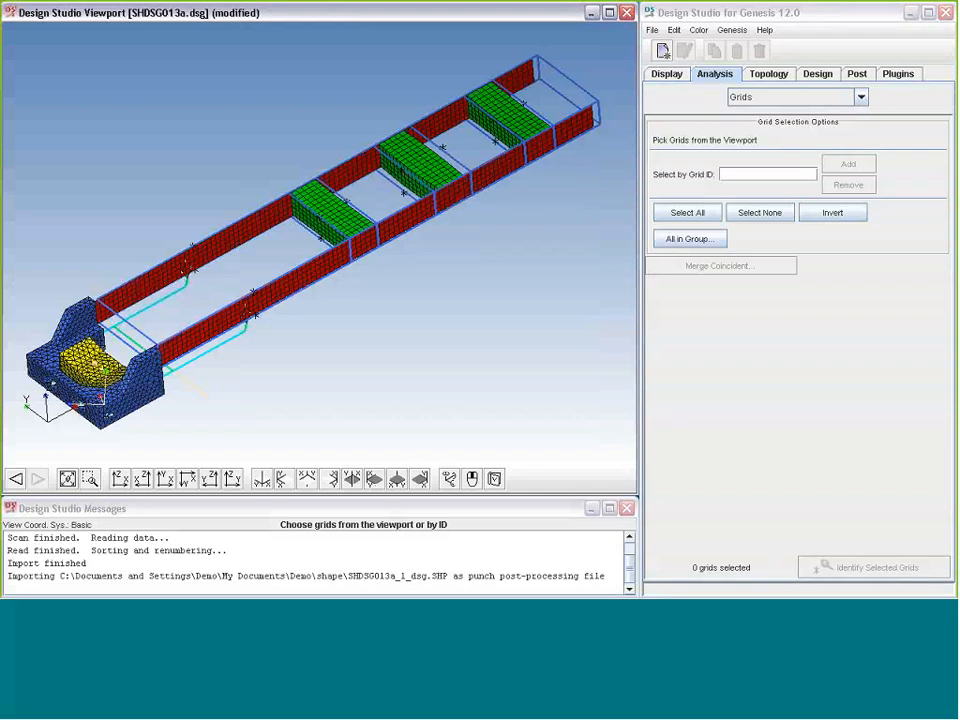
middle_click_drag(143, 221, 192, 285)
Step: Exit Design Studio without saving the changes to the SHDSG013a model
left_click(945, 12)
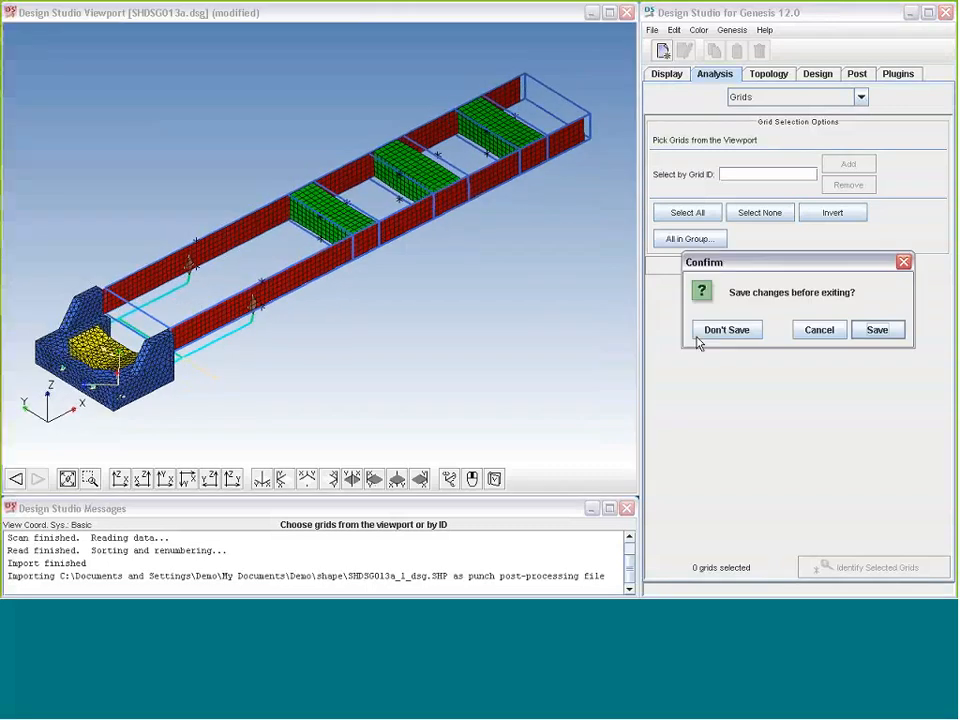
left_click(697, 337)
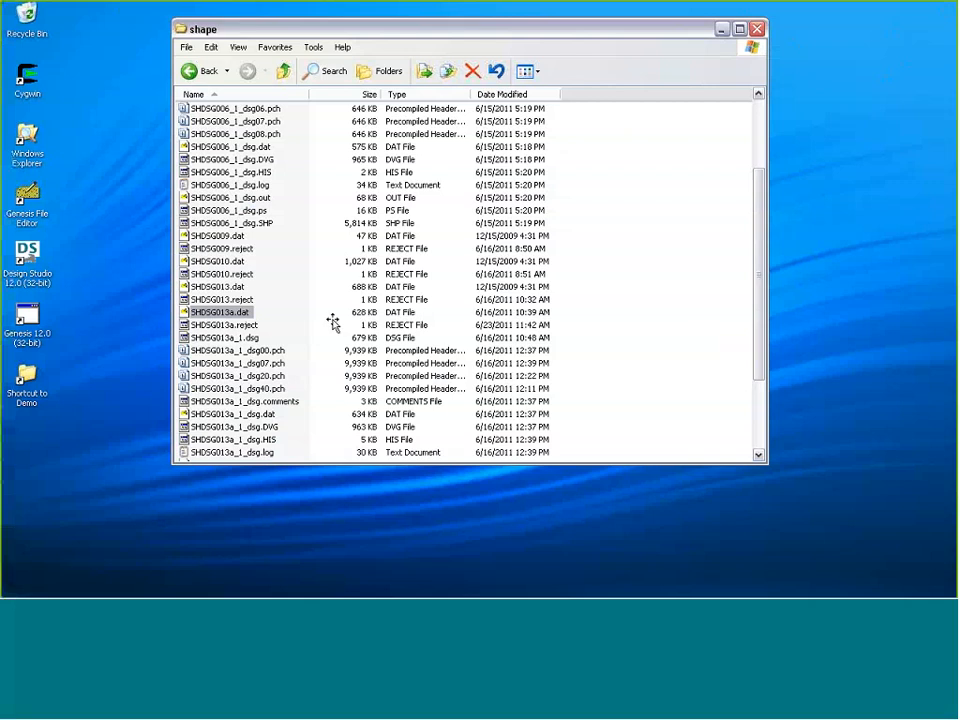
Step: Switch to PowerPoint and present the DesignStudioWebinar.ppt slides from the Shape Optimization slide on to the following one
key("alt+Tab")
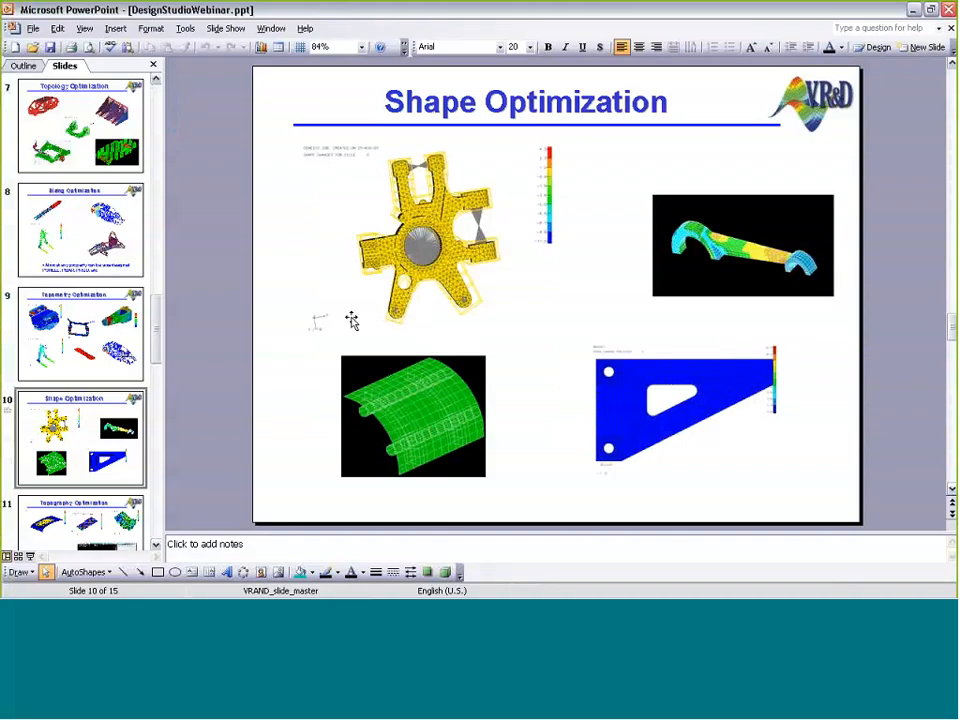
key("shift+F5")
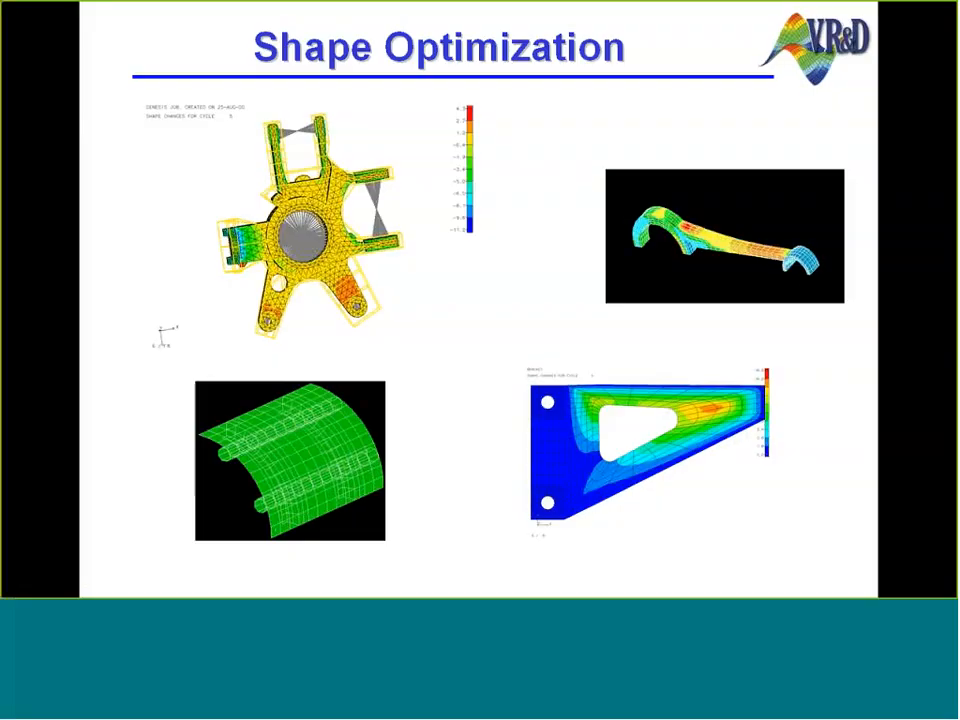
key("Right")
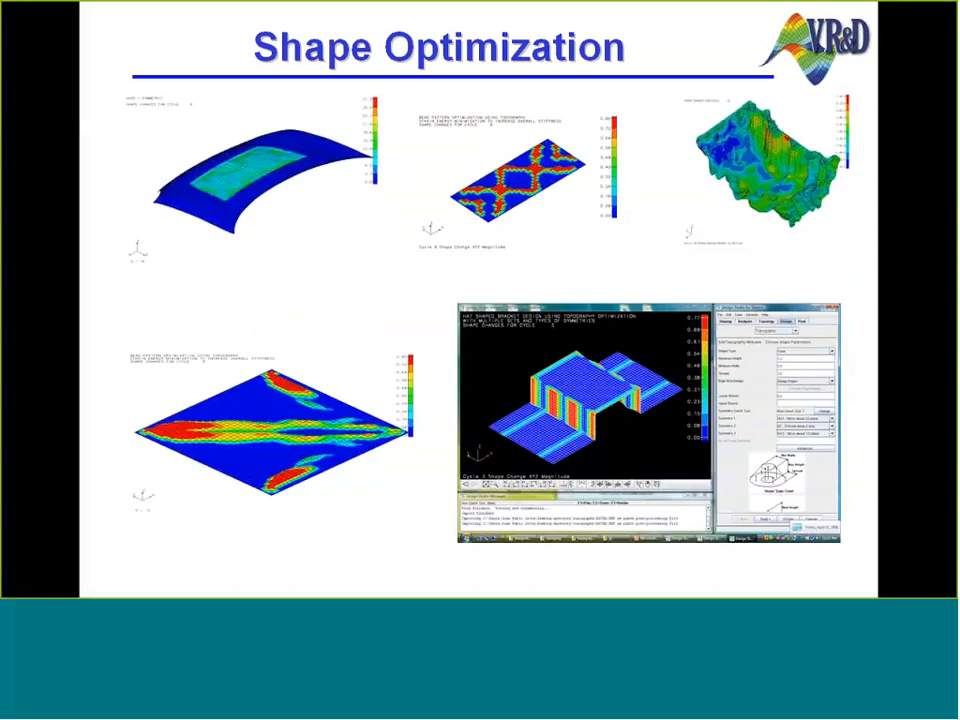
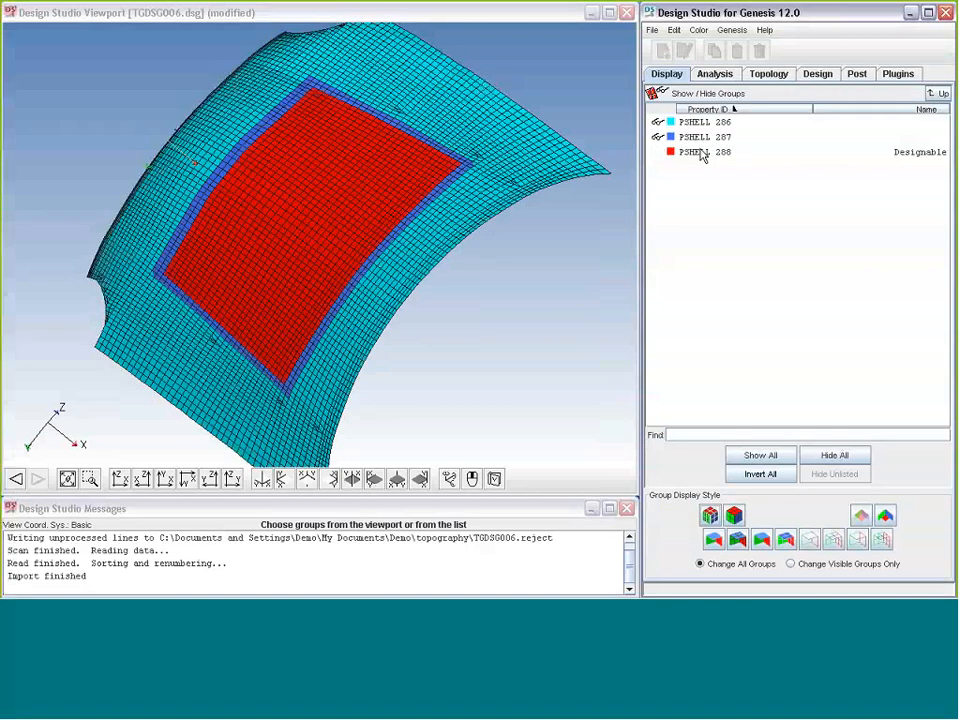
Step: Display static Loadcase 4 of the TGDSG006 panel model and examine its load and supports
middle_click_drag(452, 277, 452, 277)
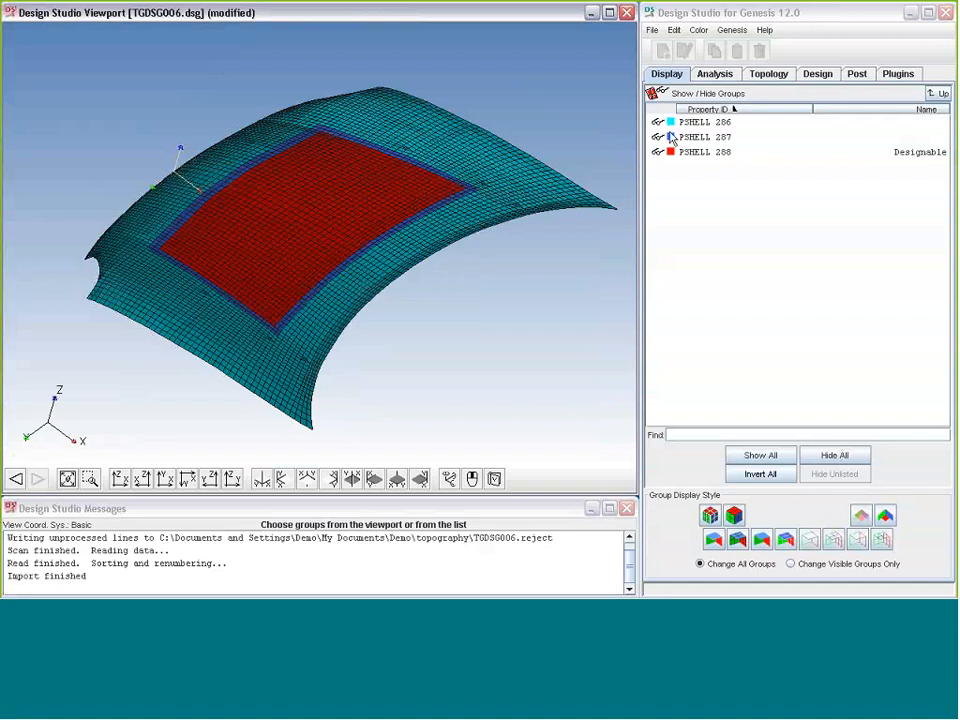
left_click(715, 74)
left_click(763, 97)
left_click(752, 195)
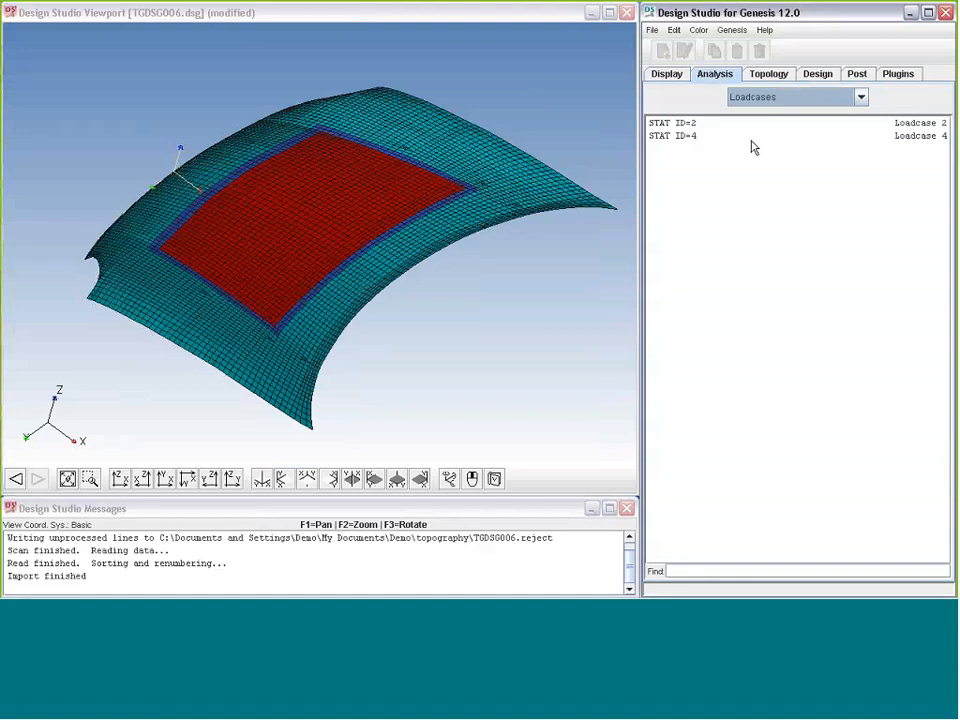
left_click(752, 146)
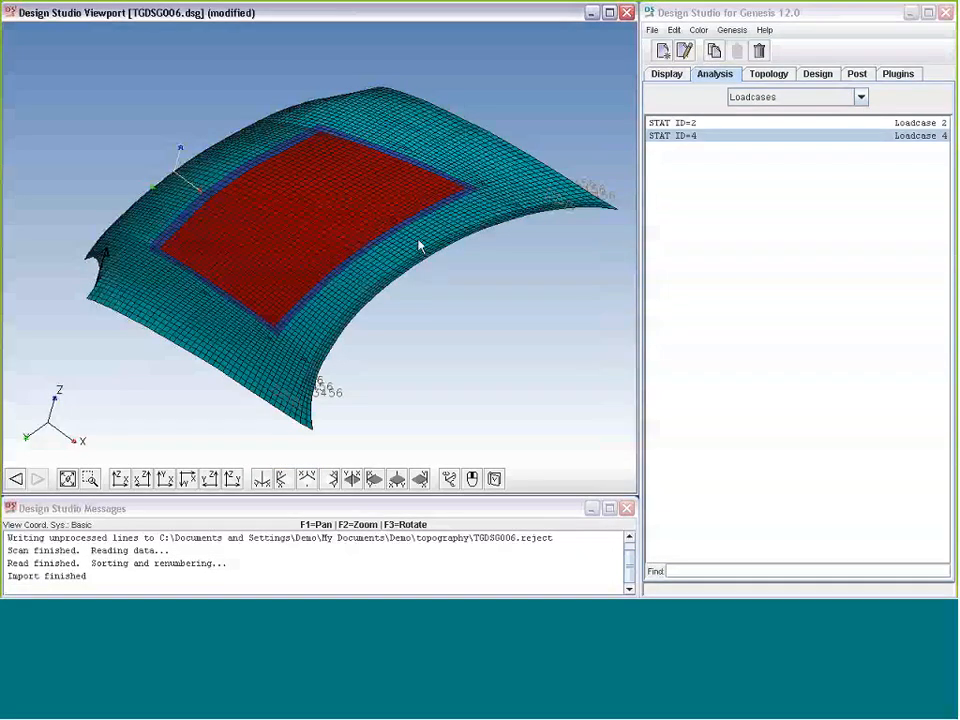
middle_click_drag(417, 238, 417, 258)
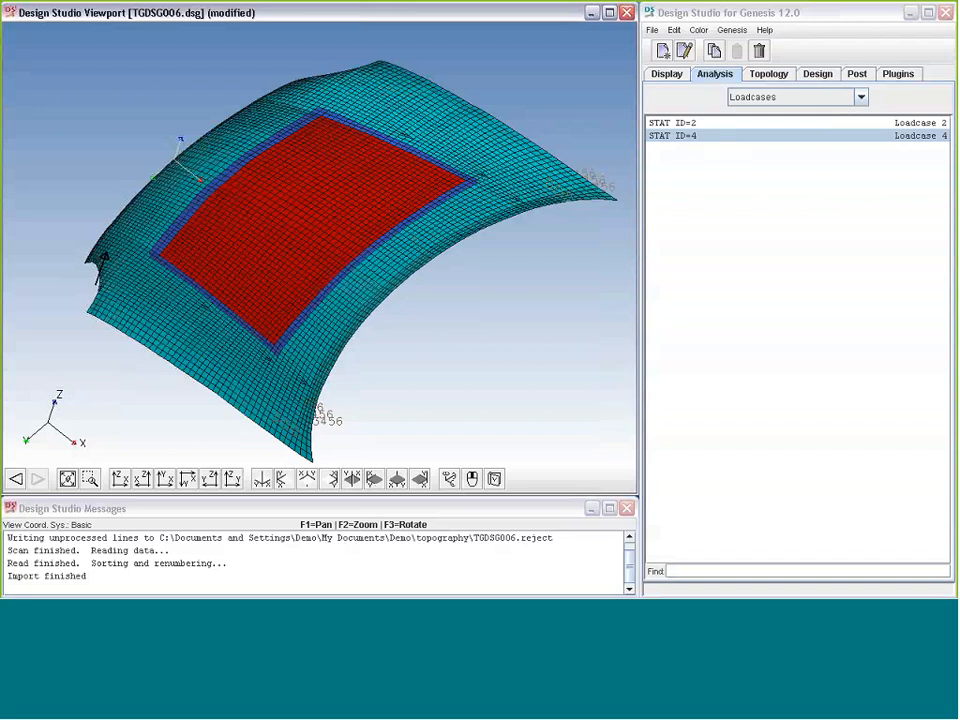
Step: Start editing the topography attributes of the Designable group PSHELL 288, keeping Cone as the shape type
left_click(820, 77)
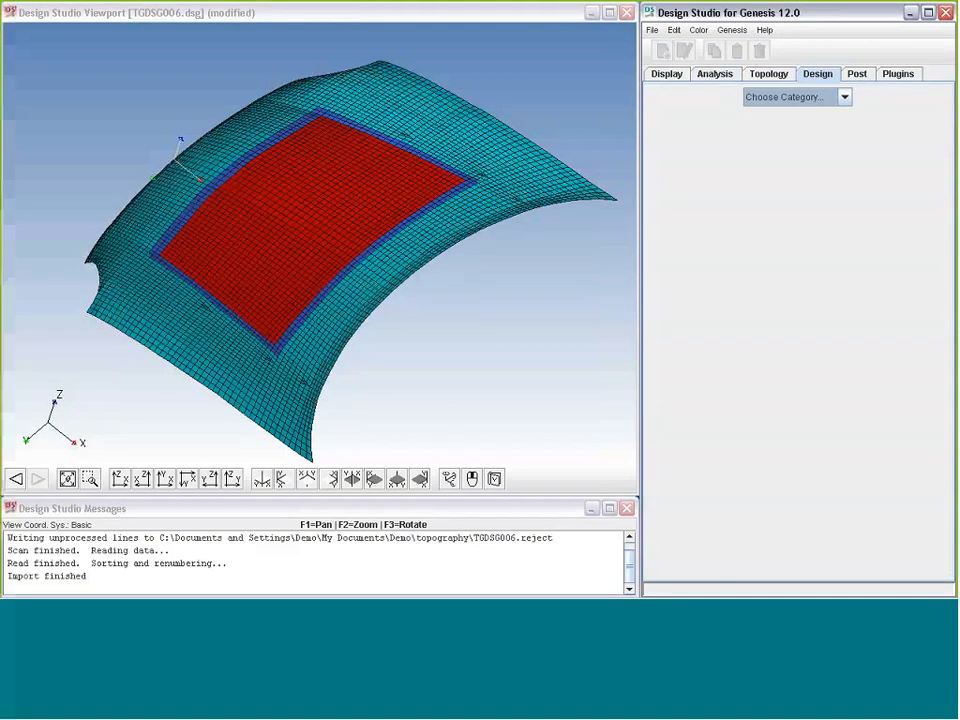
left_click(826, 98)
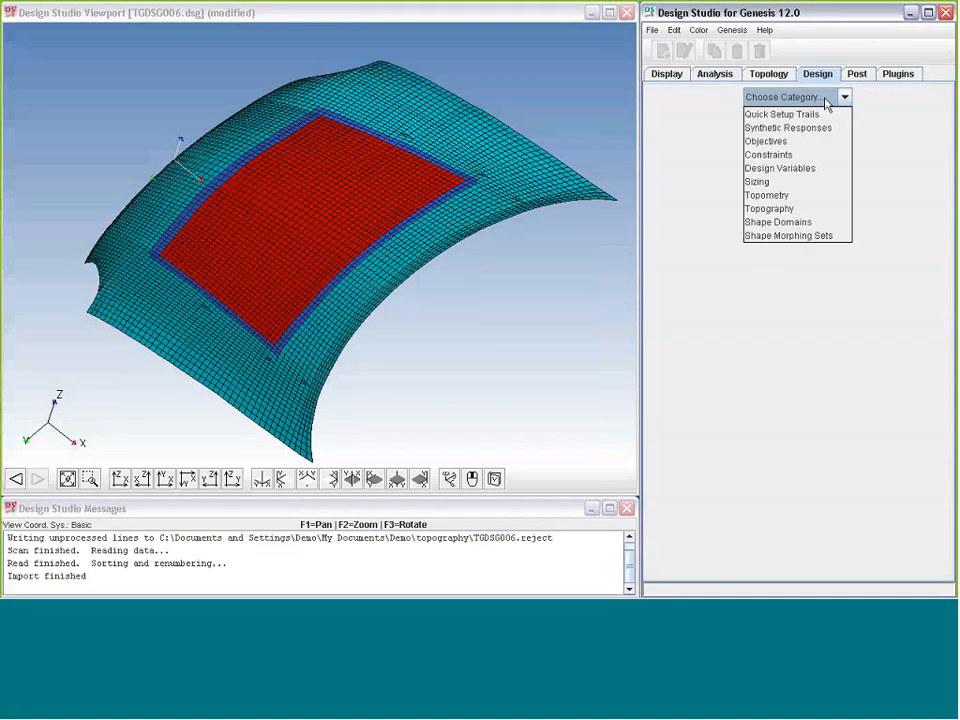
left_click(785, 208)
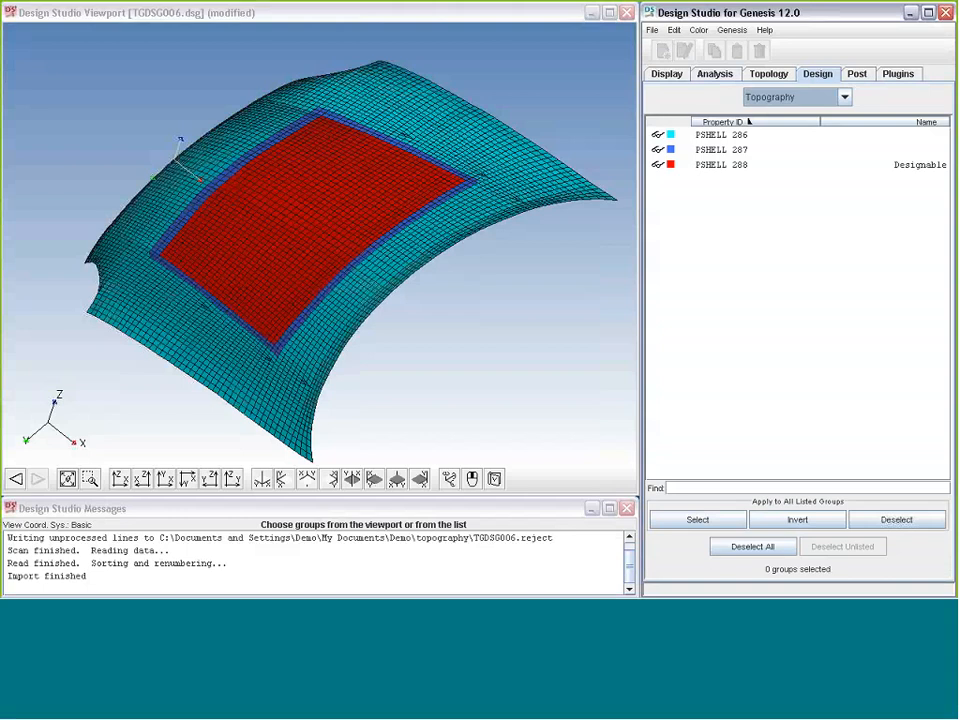
left_click(304, 137)
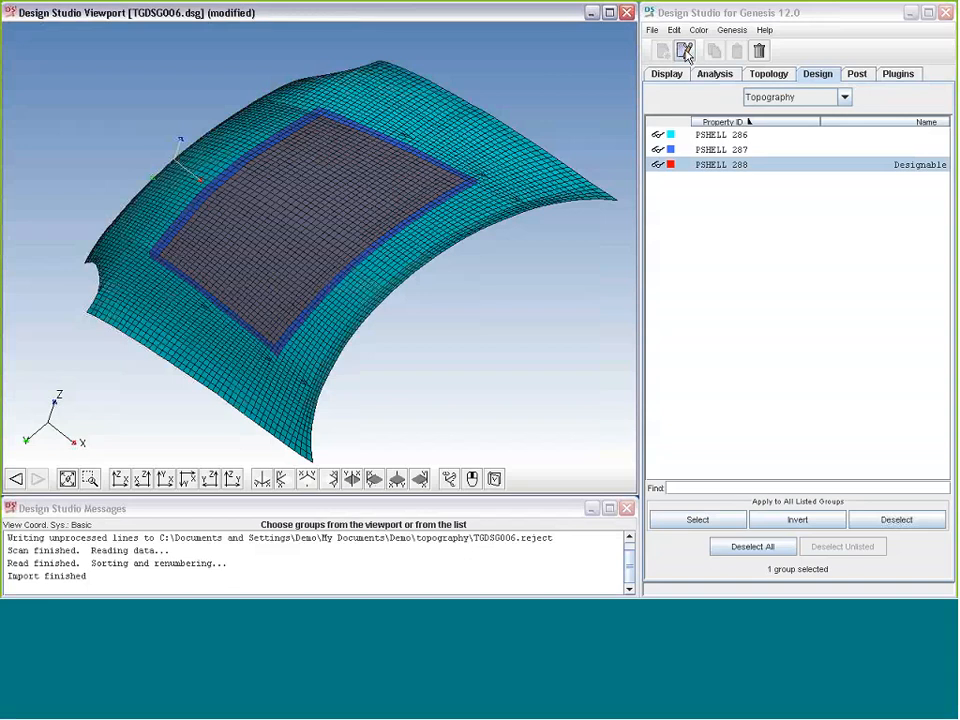
left_click(684, 52)
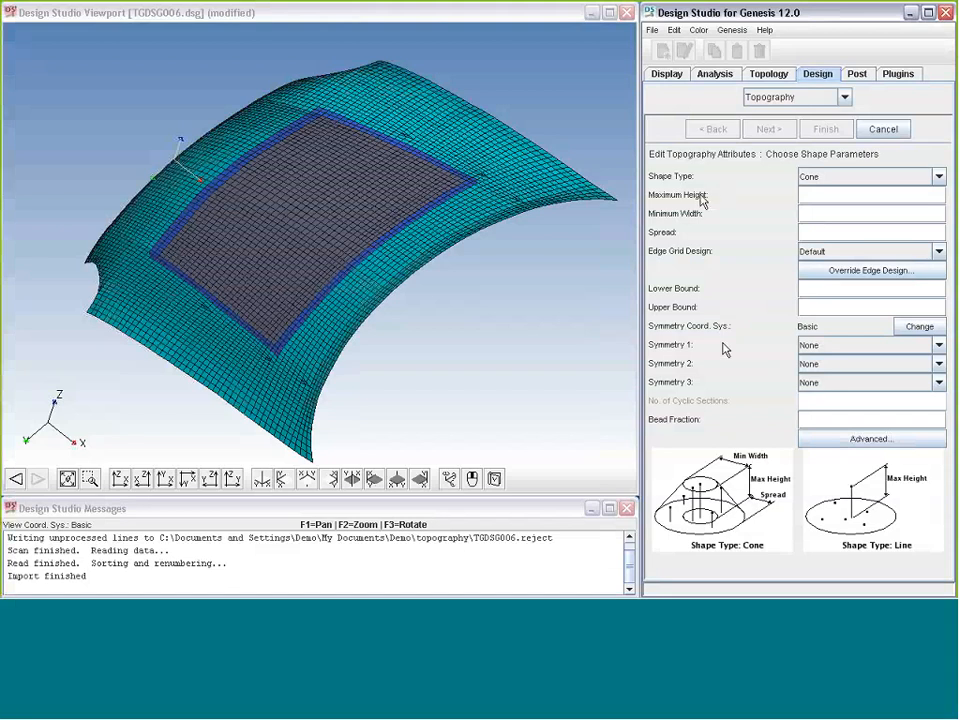
left_click(822, 177)
left_click(824, 181)
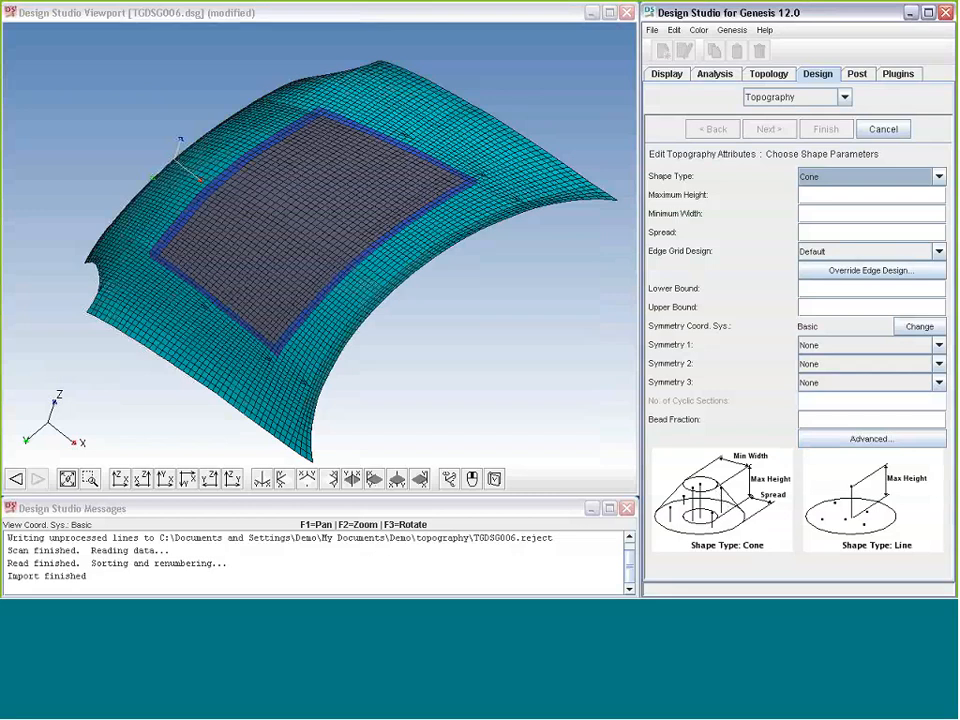
Step: Set the topography maximum height to 25, minimum width to 35, spread to 10 and bead fraction to .35
left_click(836, 198)
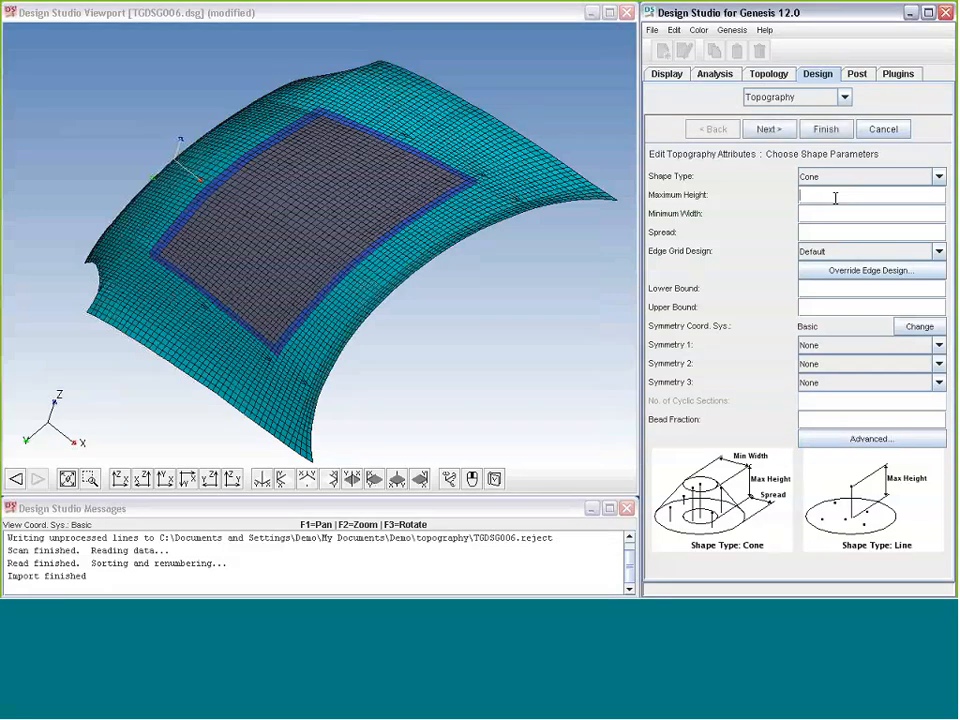
type("25")
left_click(839, 212)
type("35")
left_click(826, 229)
type("10")
left_click(828, 420)
type("35")
left_click_drag(369, 204, 386, 328)
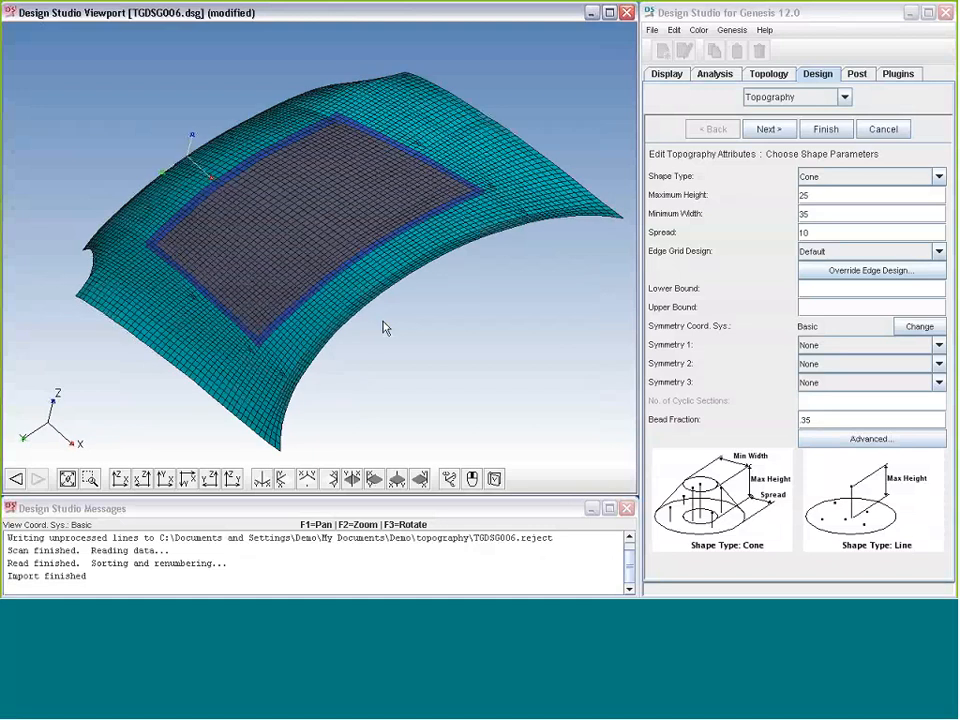
Step: Enter a shape bound of 0 for the Designable group and finish editing its topography attributes
left_click(811, 309)
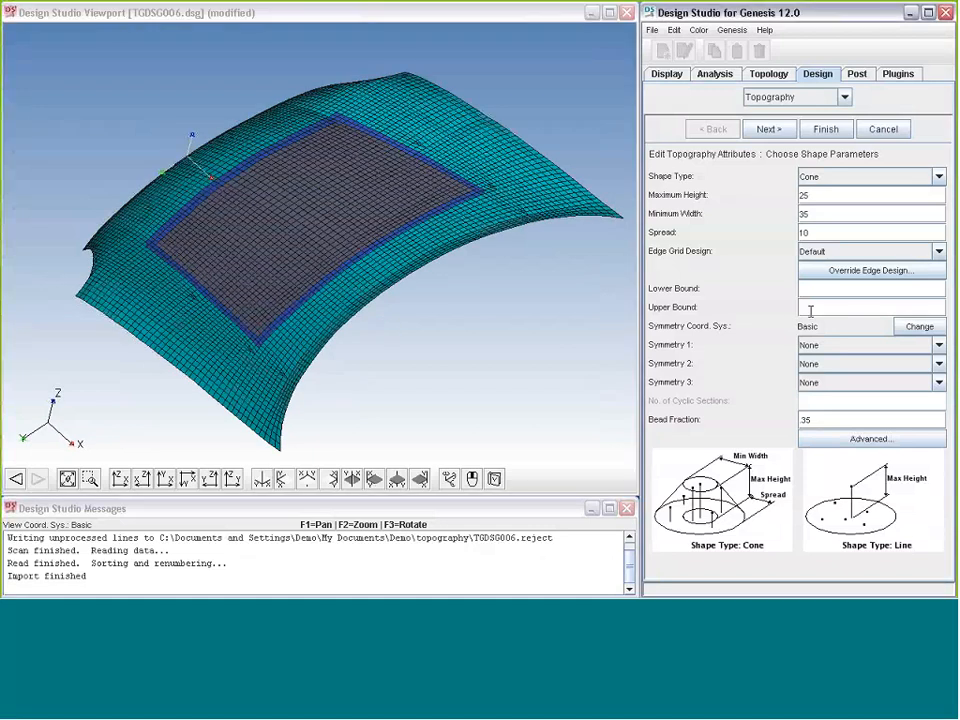
type("0")
left_click(828, 130)
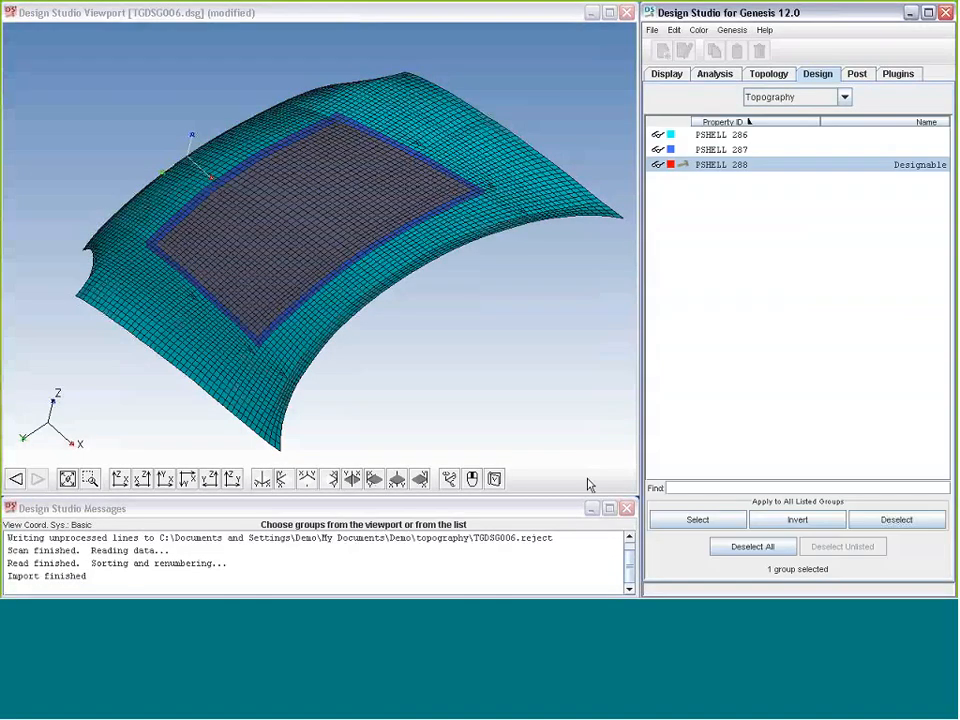
Step: Create a design objective that minimizes strain energy for static Loadcases 2 and 4, keeping weight 1.0
left_click(787, 100)
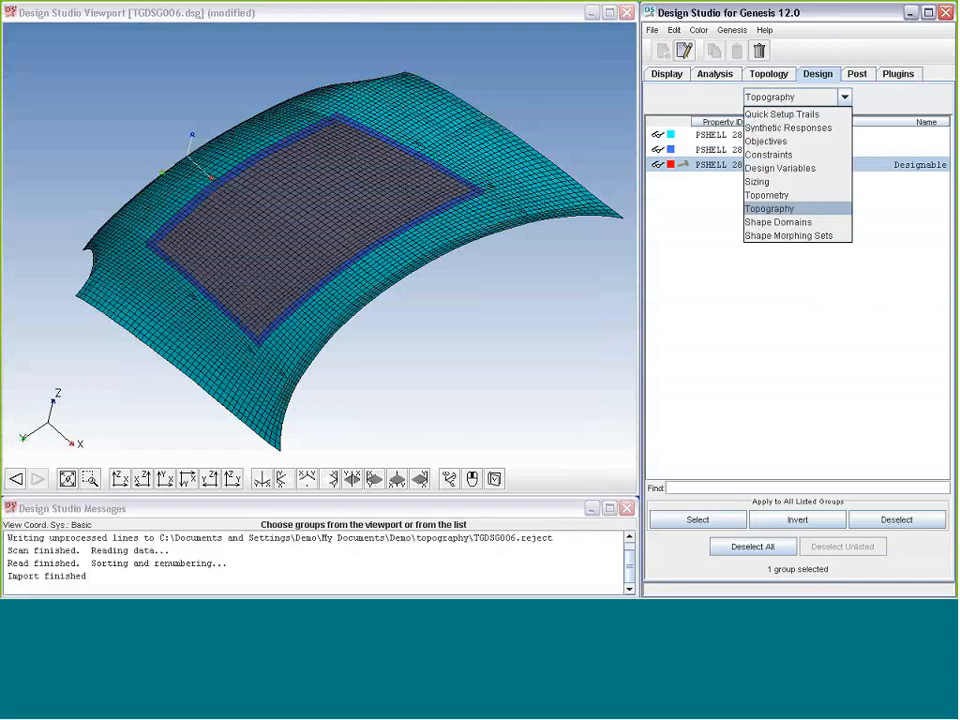
left_click(793, 147)
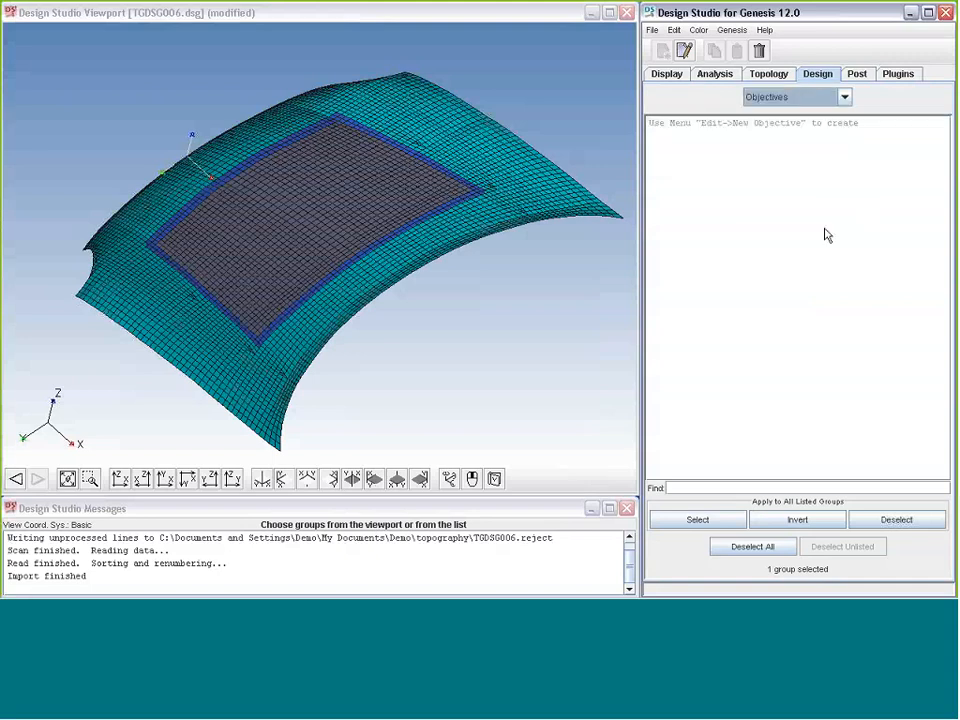
left_click(662, 50)
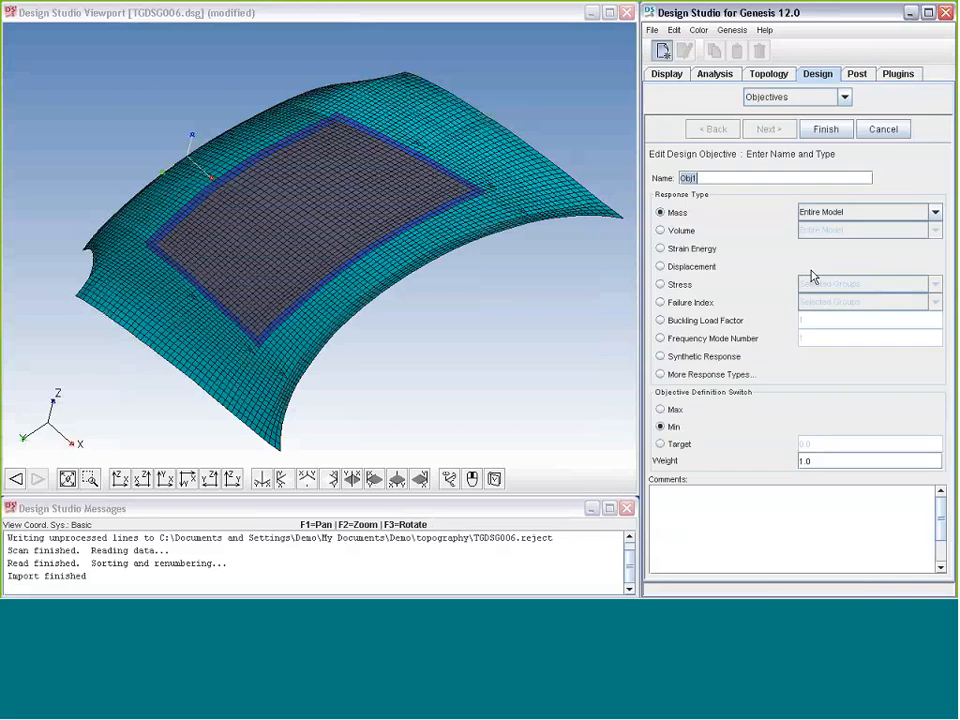
left_click(688, 250)
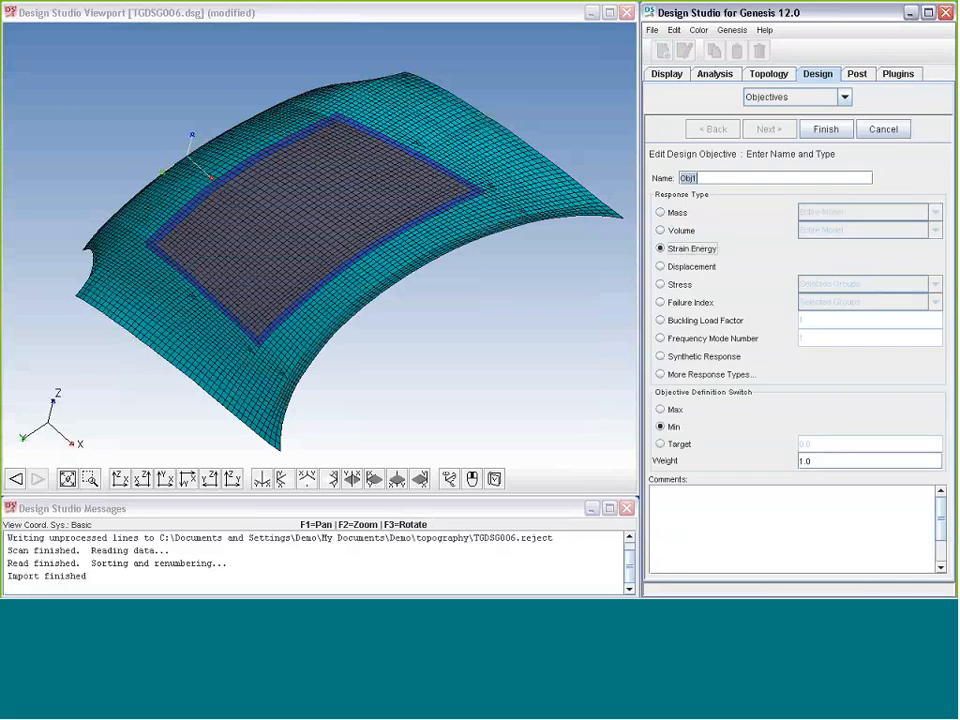
left_click(768, 129)
left_click(681, 176)
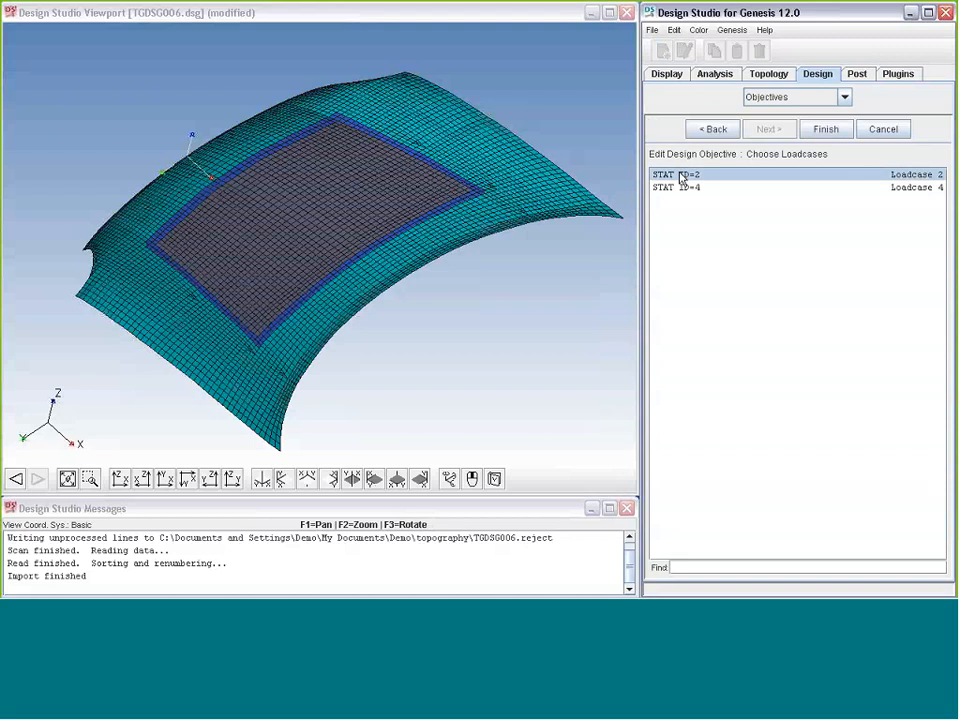
left_click(681, 188, "ctrl")
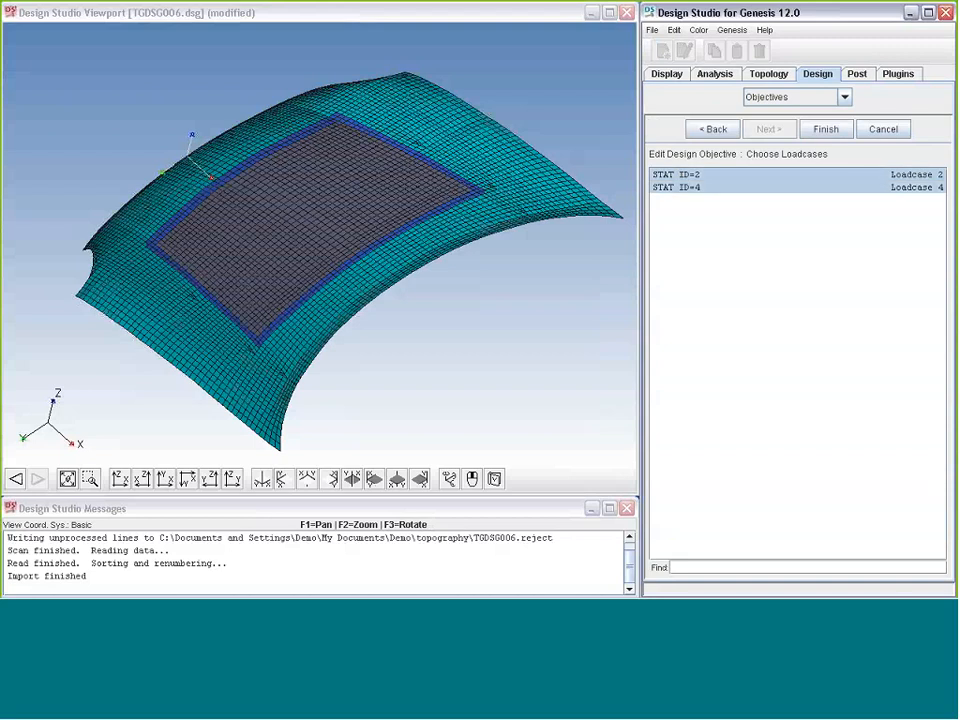
left_click(818, 131)
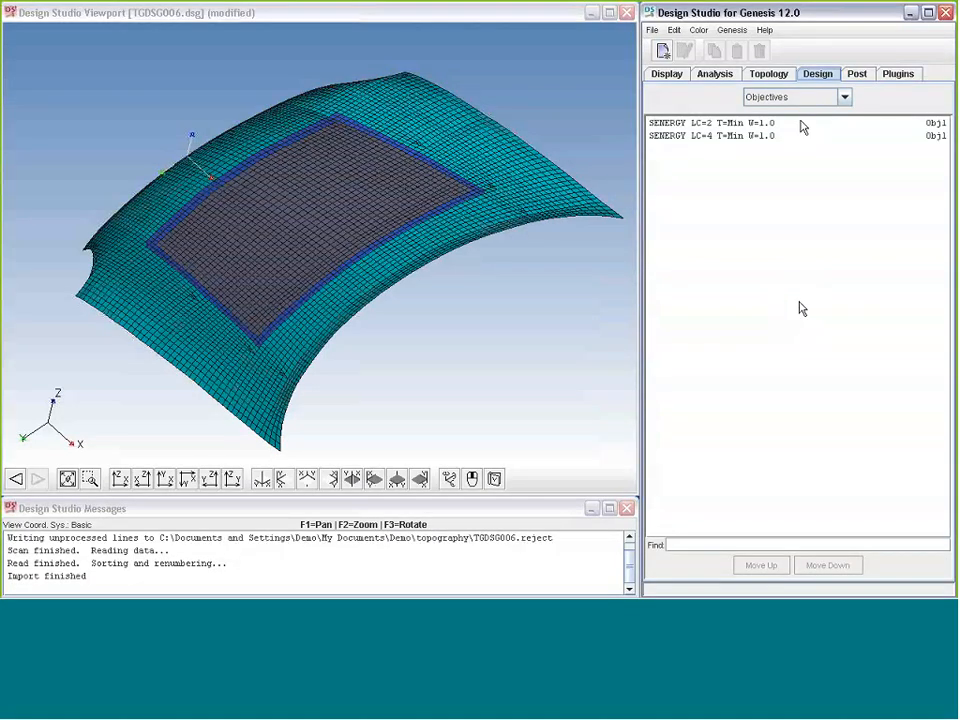
Step: View the design constraints list and the available Genesis analysis and optimization commands
left_click(801, 125)
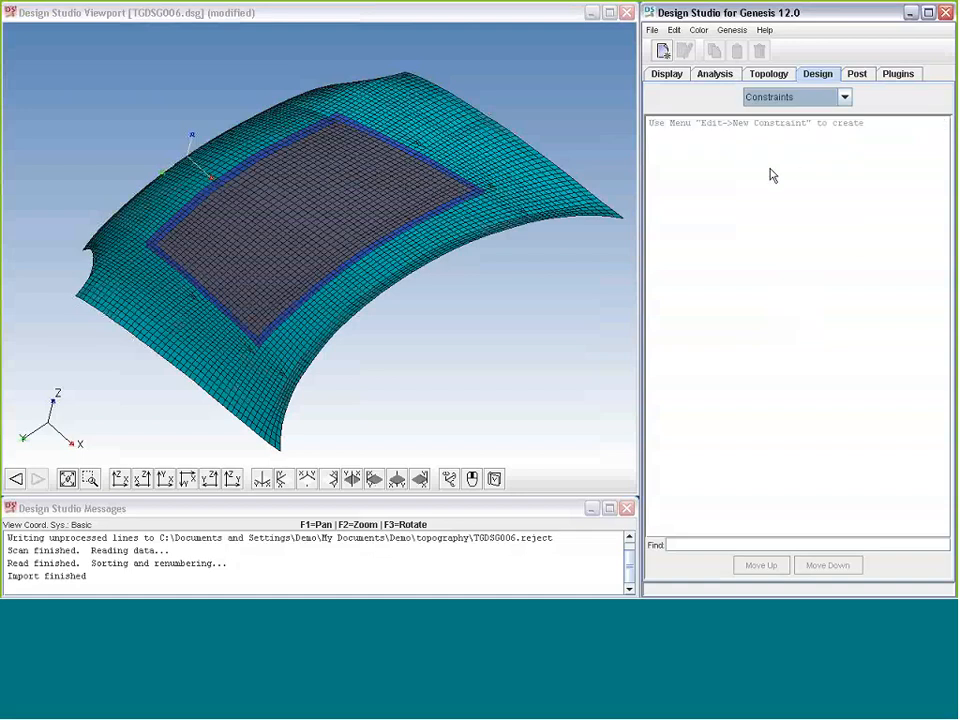
left_click(762, 97)
left_click(757, 97)
left_click(733, 30)
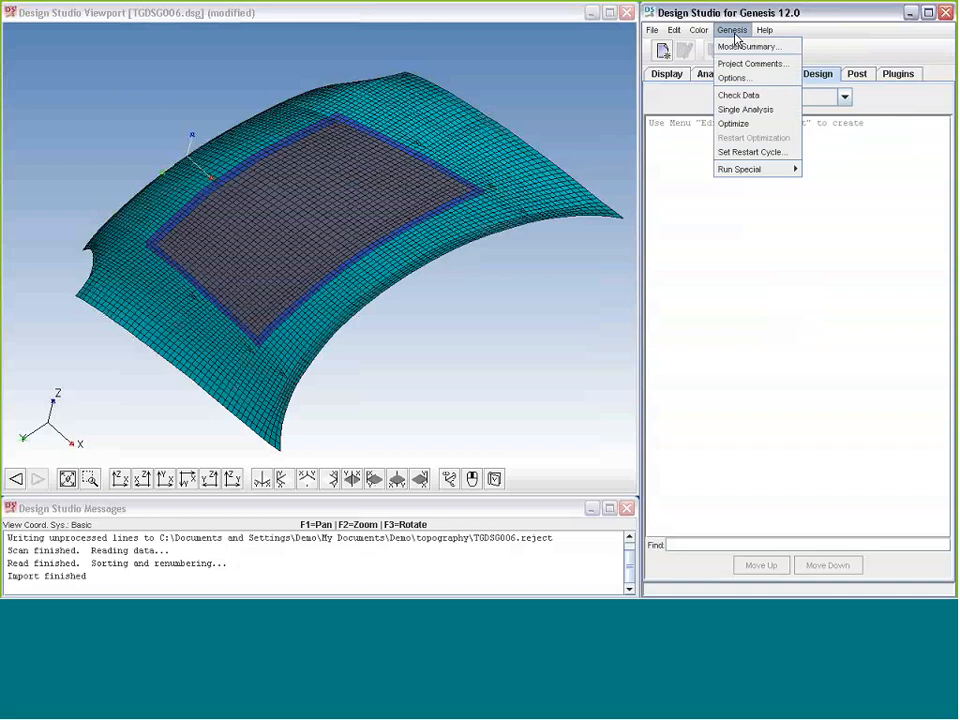
Step: Import the shape change results file TGDSG006_2_dsg.SHP from the topography folder
mouse_move(652, 30)
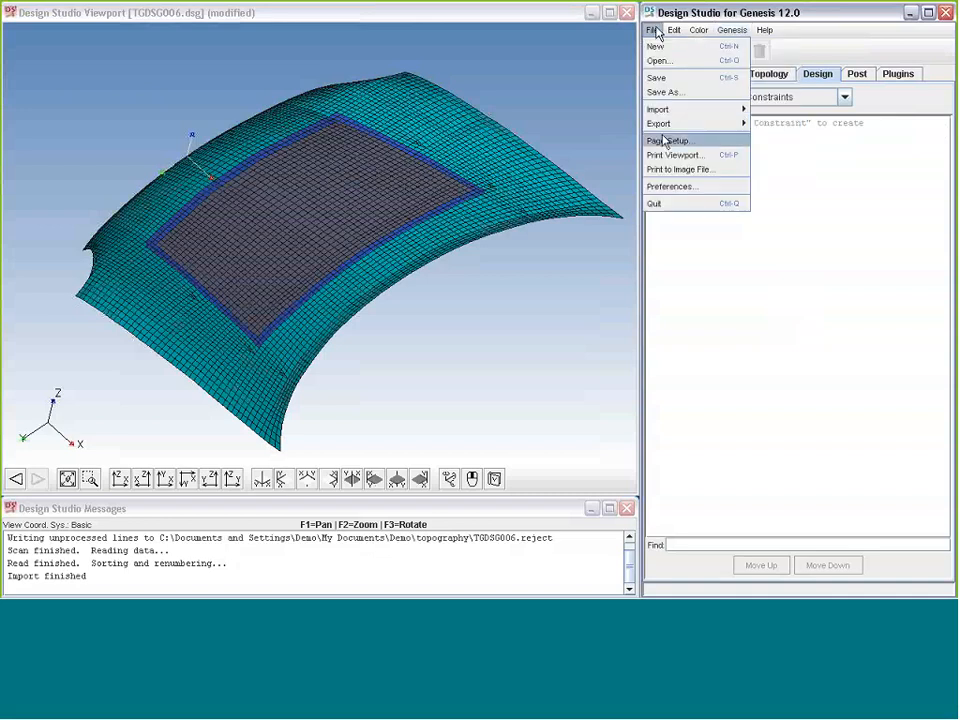
mouse_move(670, 109)
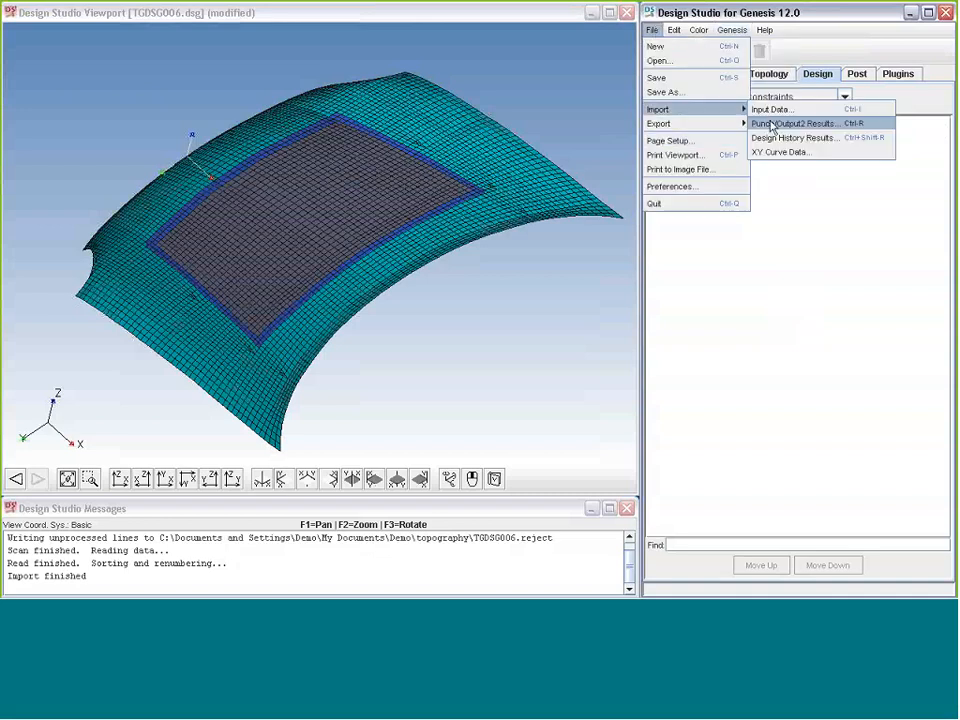
left_click(772, 124)
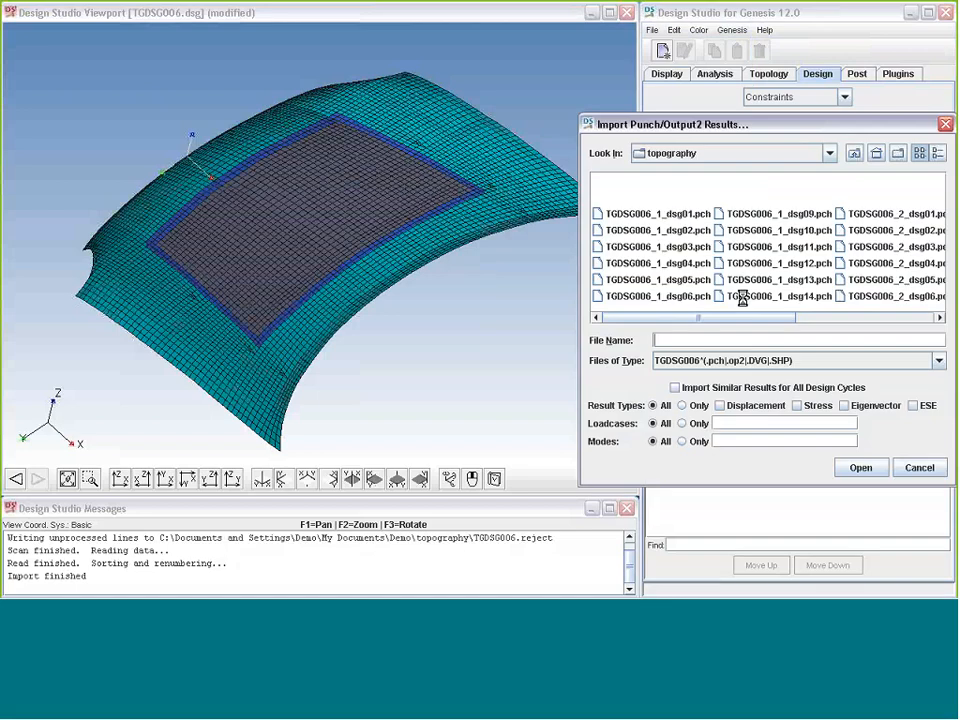
left_click_drag(671, 321, 797, 322)
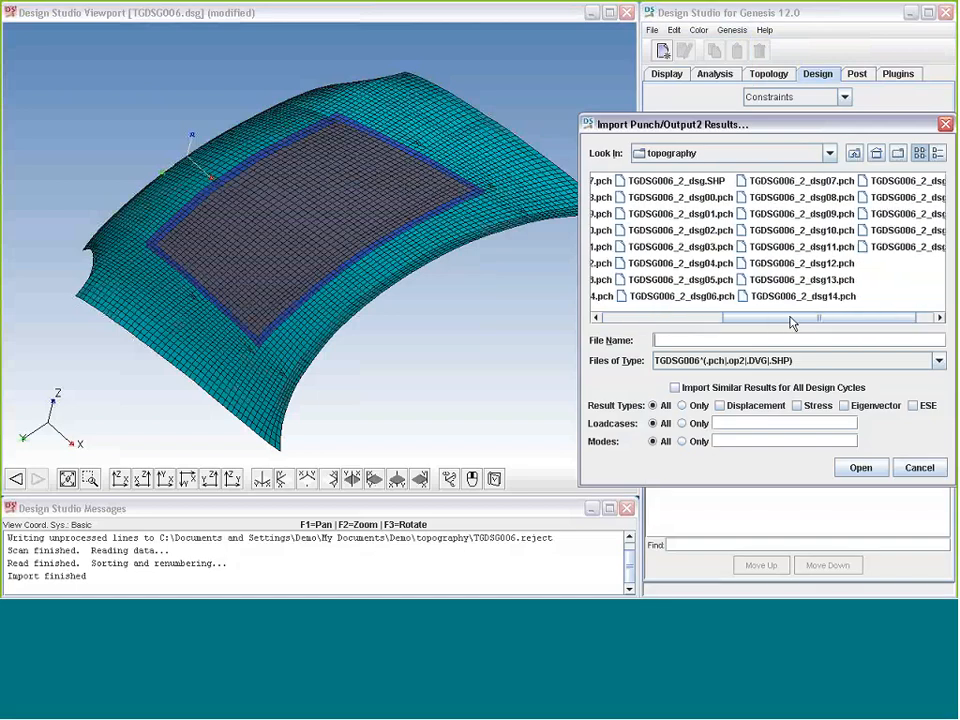
double_click(676, 182)
Step: Display the panel mesh statically deformed by the Cycle 19 shape change and view it obliquely from above
left_click(857, 74)
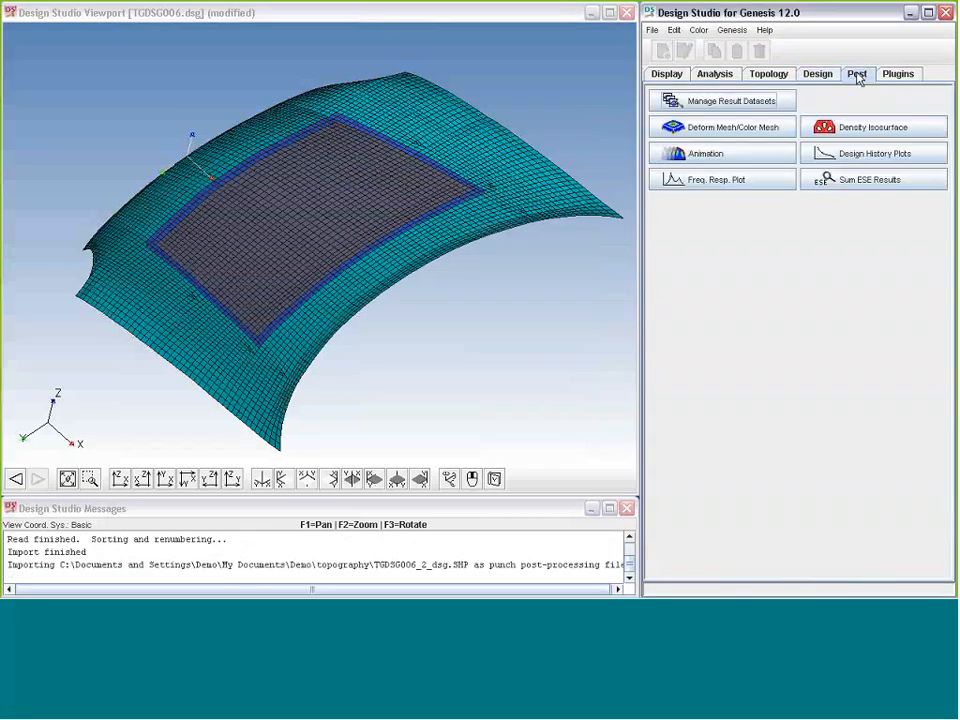
left_click(752, 131)
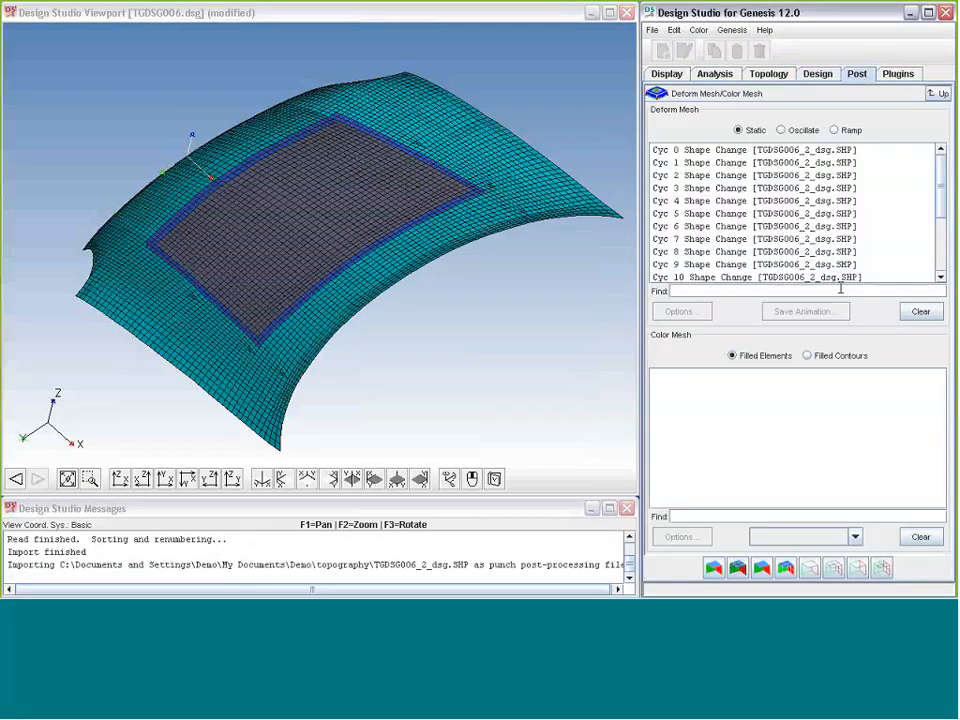
scroll(748, 279, "down", 3)
left_click(748, 277)
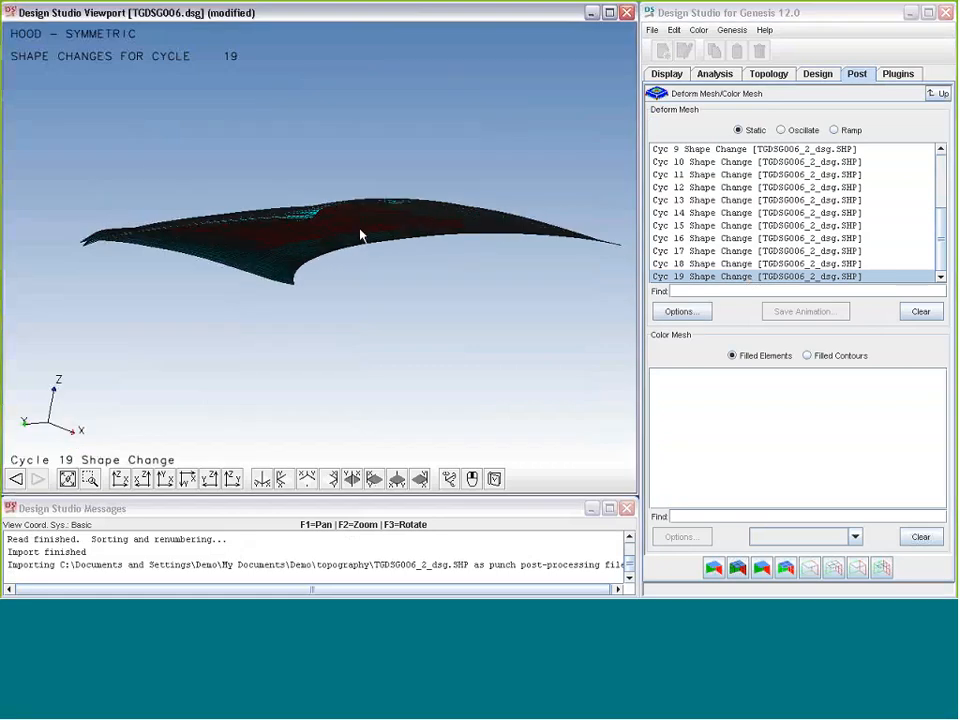
key("F3")
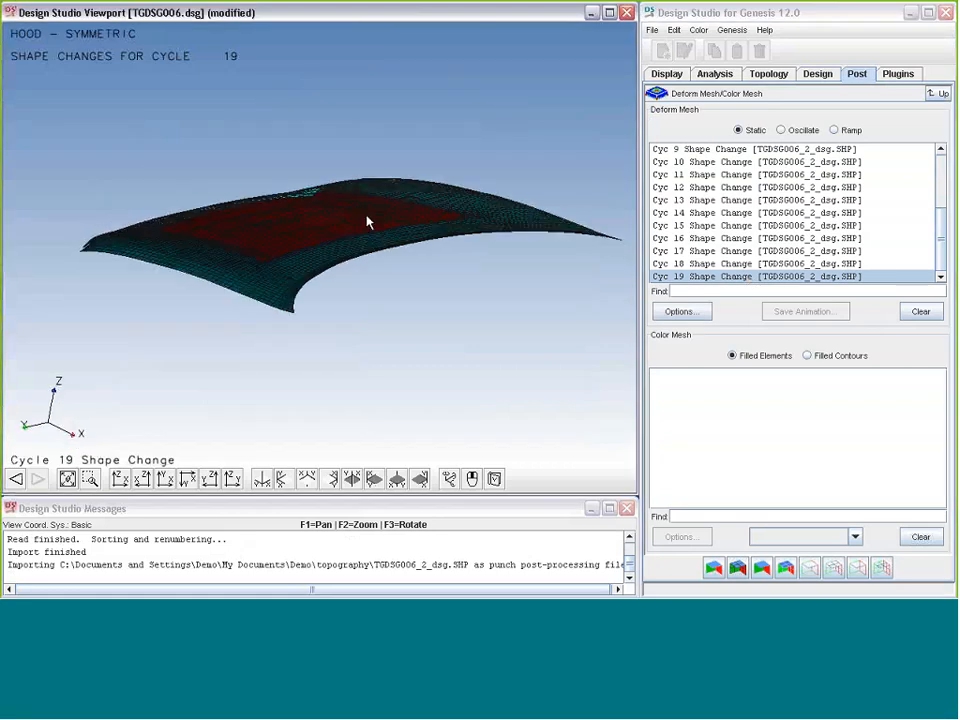
left_click_drag(367, 222, 514, 285)
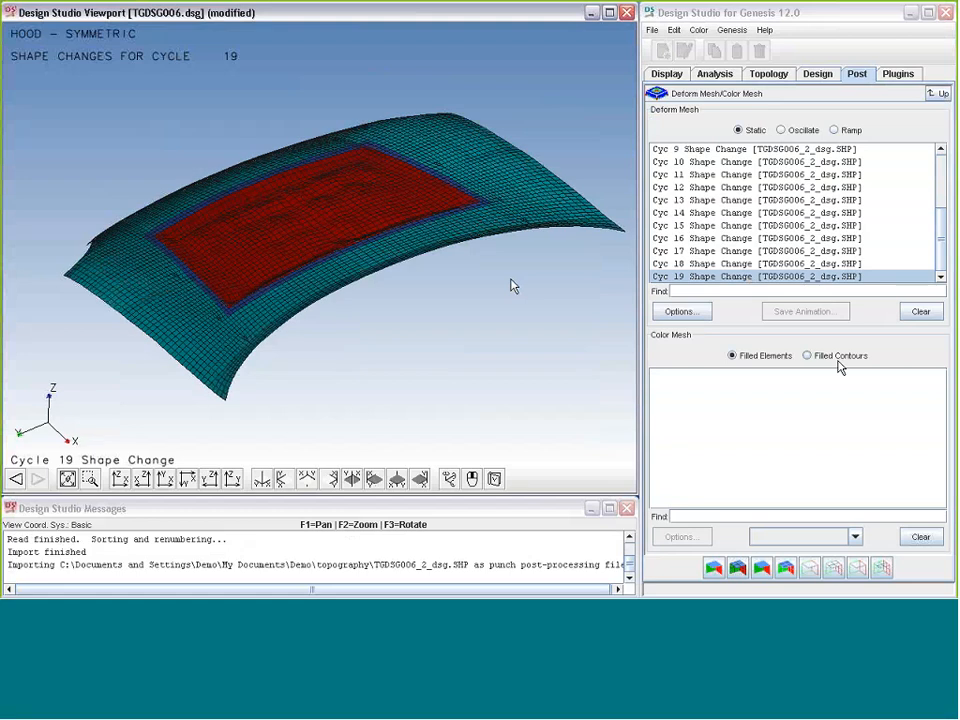
Step: Color the mesh with filled contours of the Cycle 19 shape change
left_click(838, 356)
scroll(729, 440, "down", 2)
left_click(724, 502)
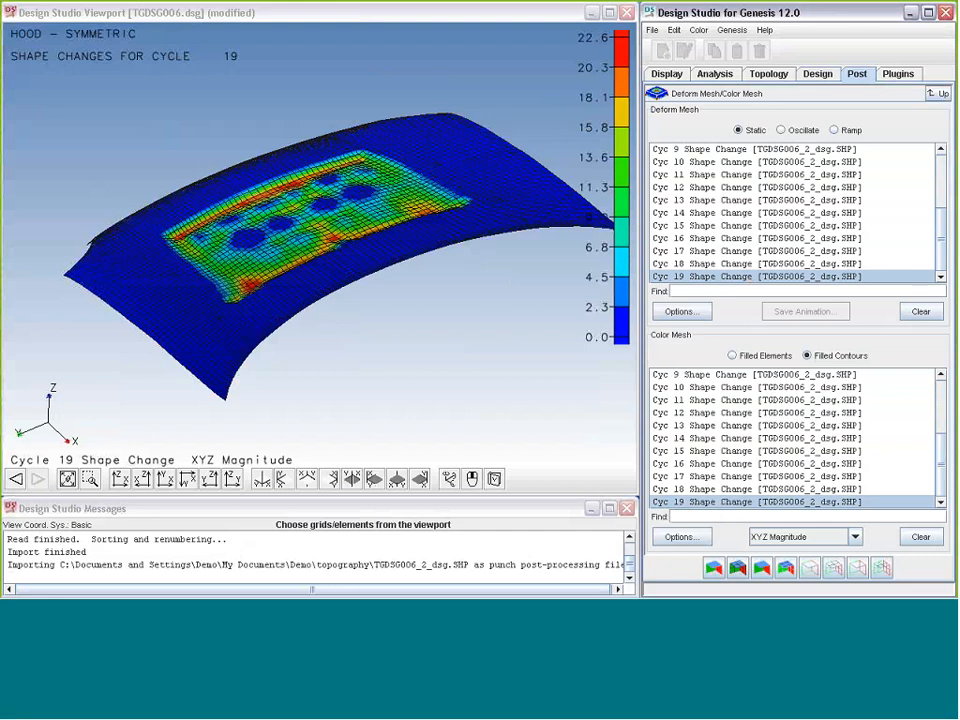
Step: Examine the bead pattern in the Cycle 19 shape change contours across the hood's designable region from several angles
left_click(505, 166)
left_click(135, 247)
left_click(160, 334)
left_click(264, 176)
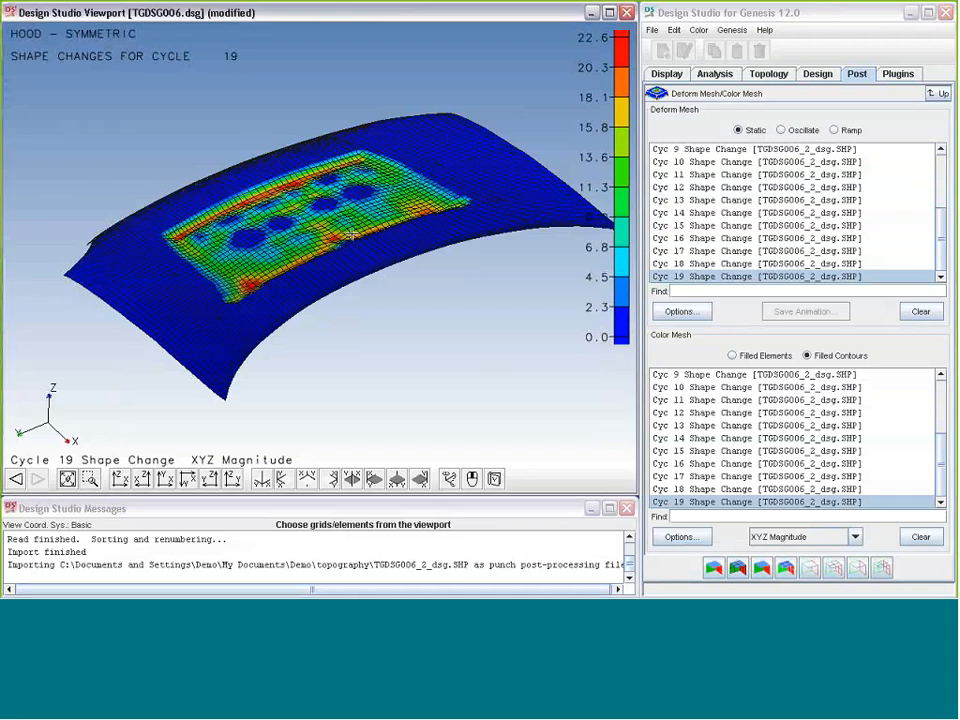
left_click_drag(352, 234, 333, 271)
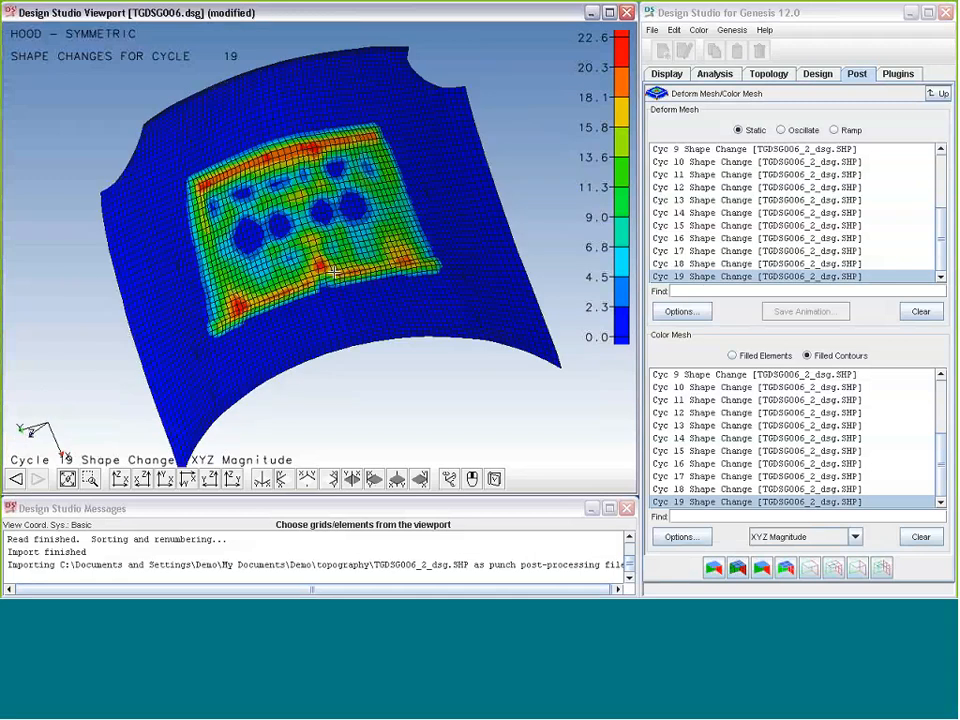
left_click_drag(333, 271, 286, 289)
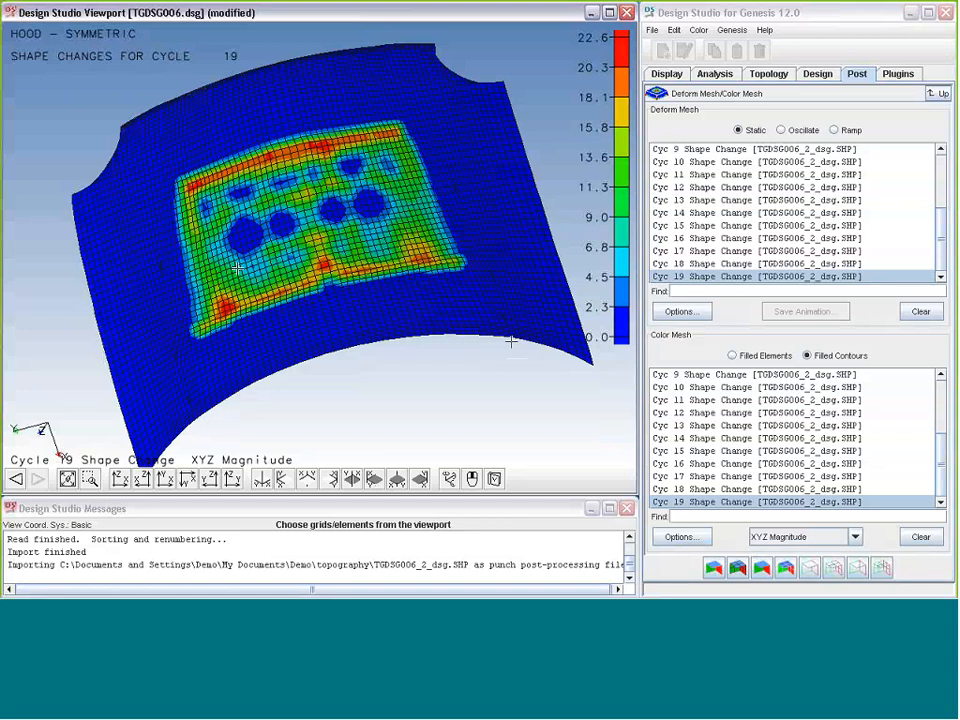
middle_click_drag(237, 268, 511, 341)
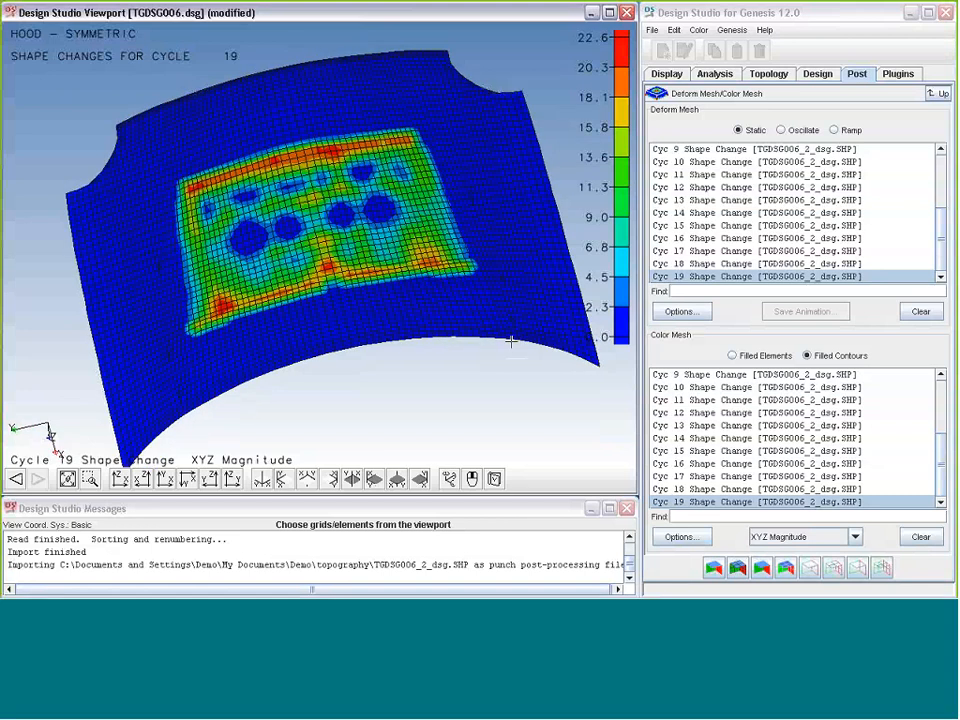
middle_click_drag(473, 345, 478, 411)
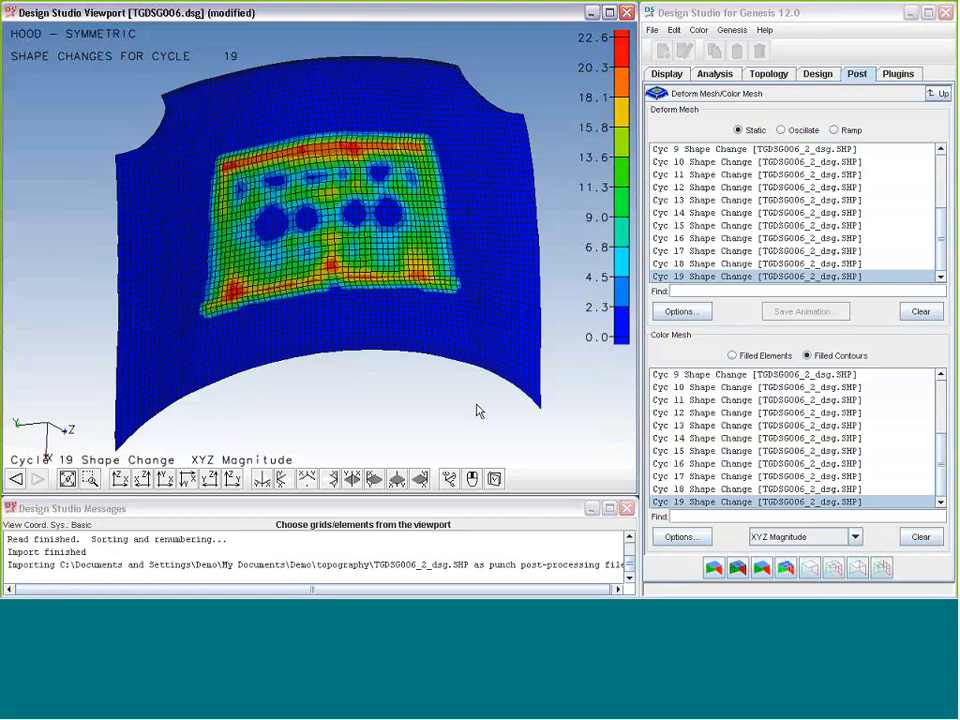
Step: Close Design Studio, switch to PowerPoint and advance the presentation through the Topography Optimization slides to the Freeform Optimization slide
key("alt+F4")
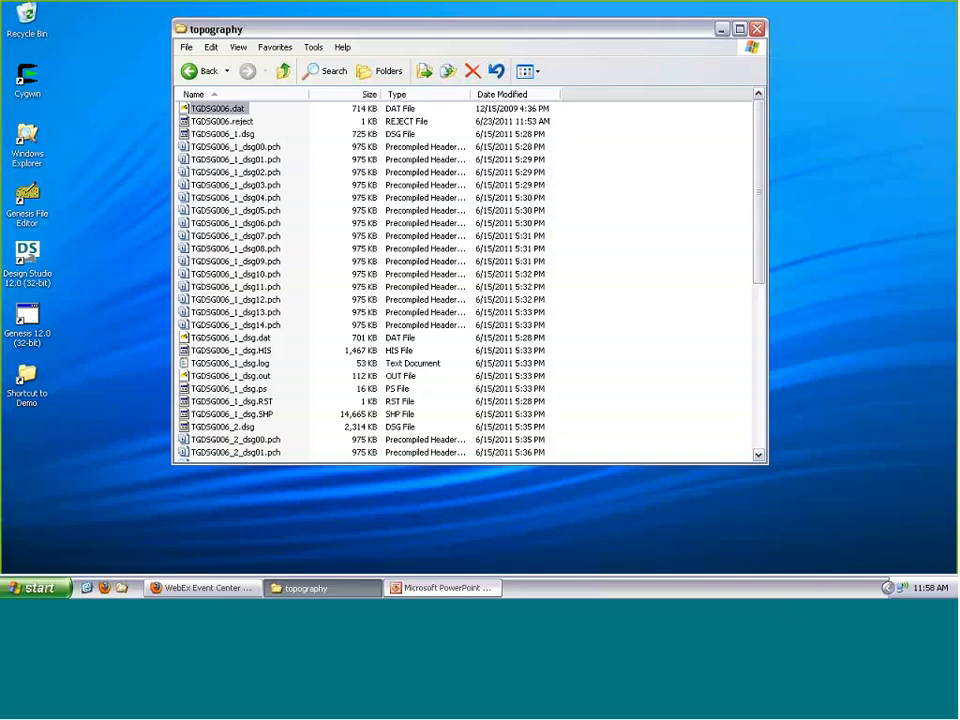
left_click(443, 588)
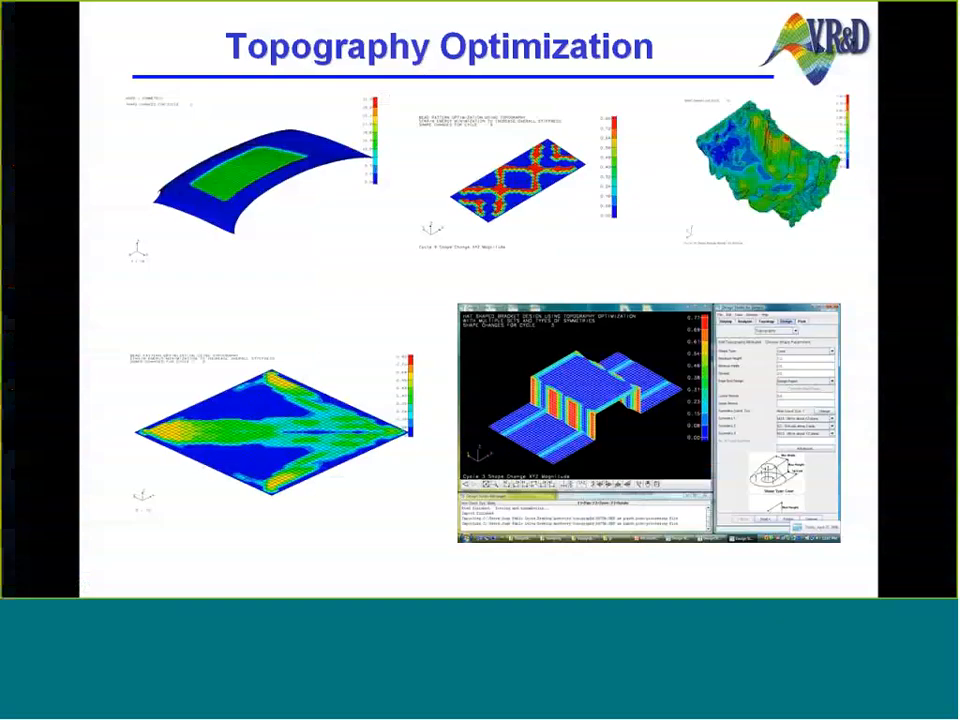
key("Right")
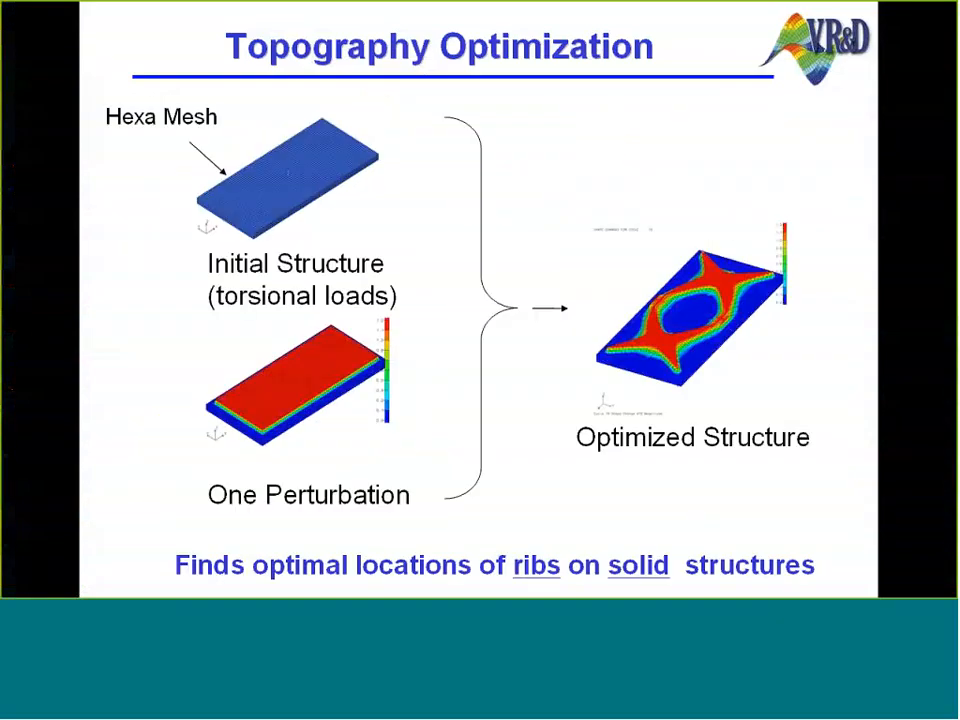
key("Right")
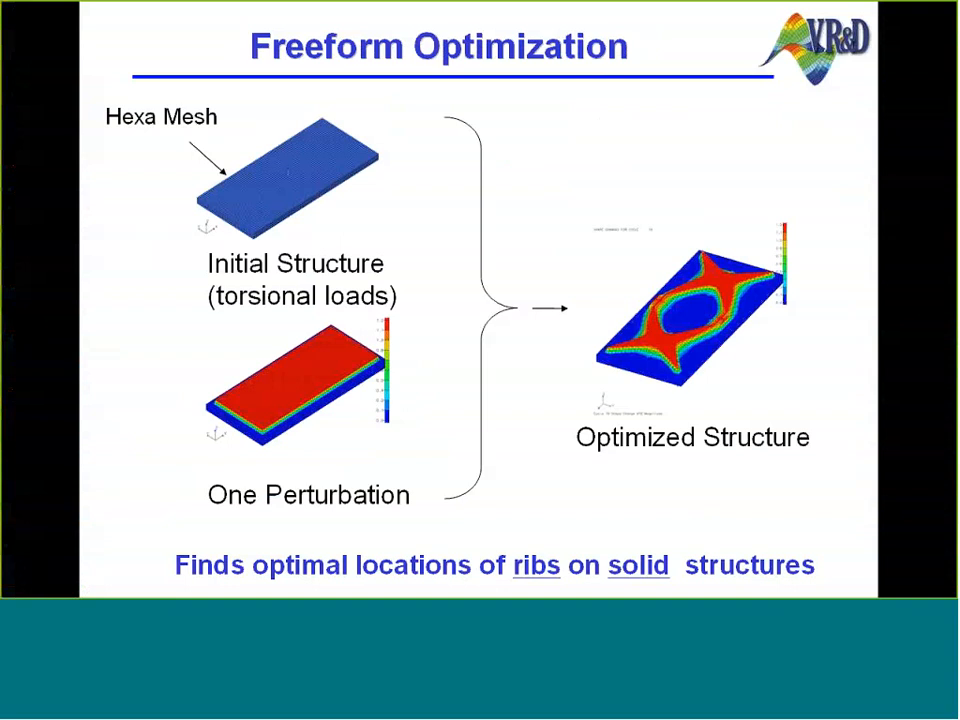